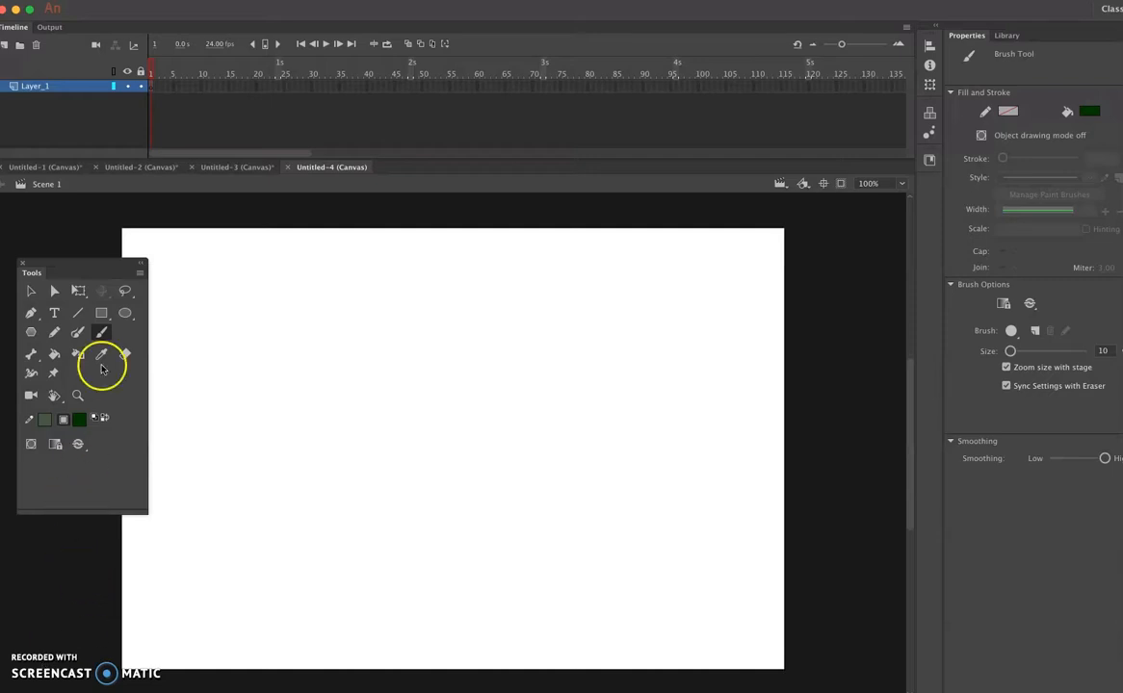
- Draw a dark green square about 142 px wide near the stage's upper-left corner and select its fill
click(102, 313)
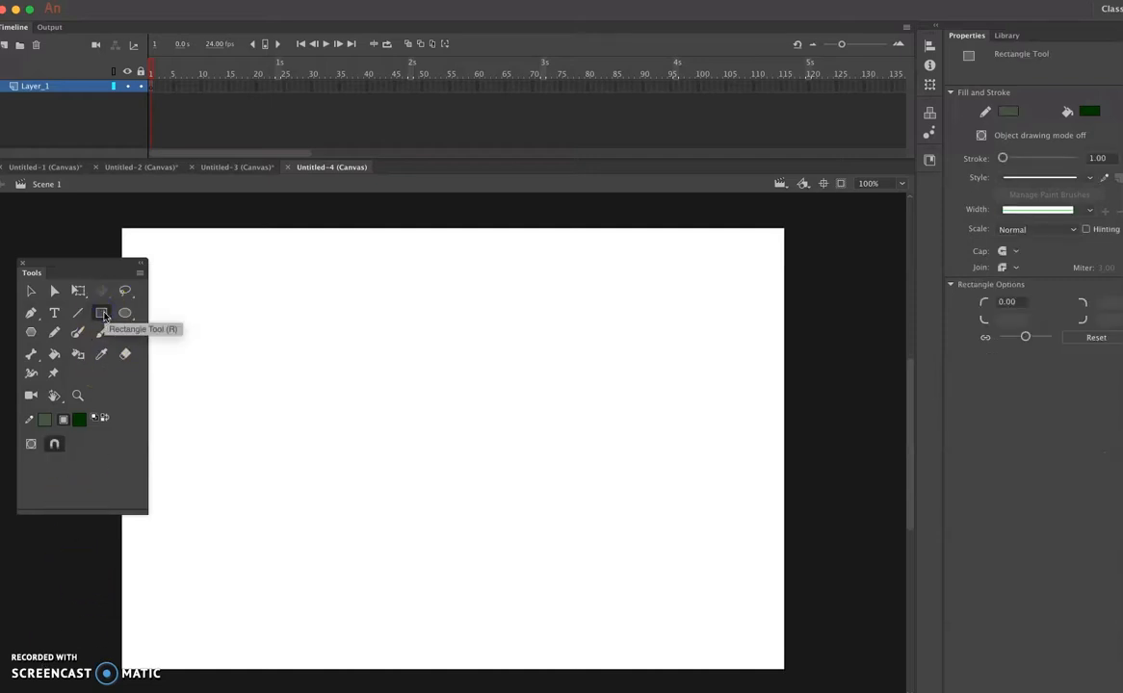
drag(187, 277, 275, 376)
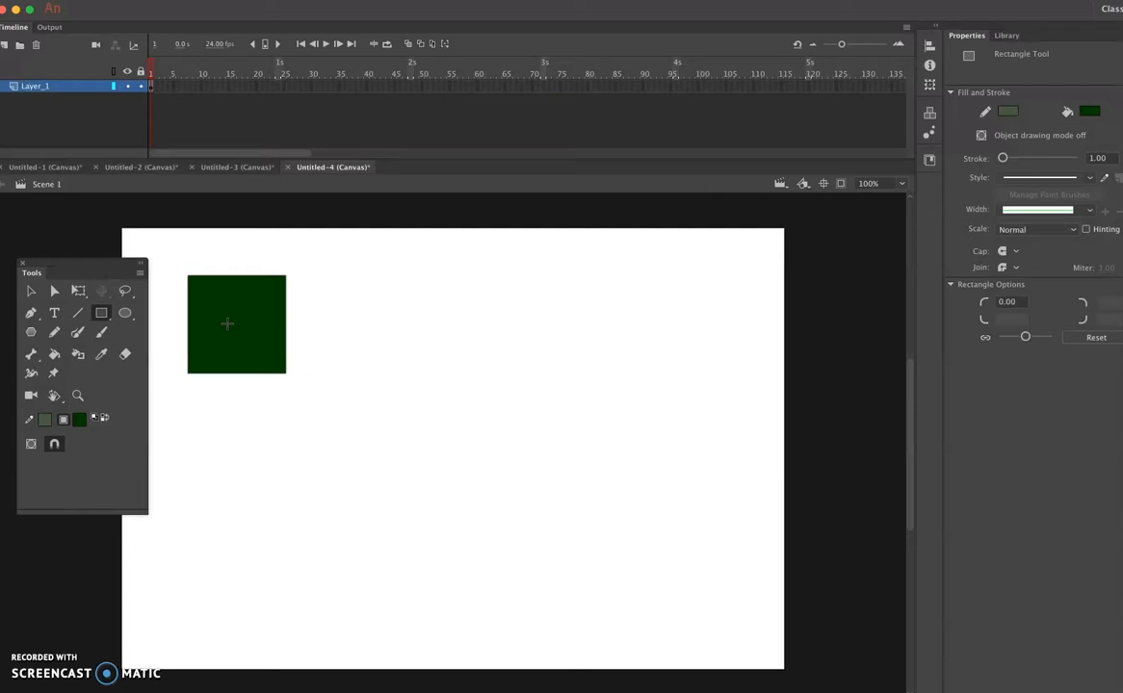
click(32, 290)
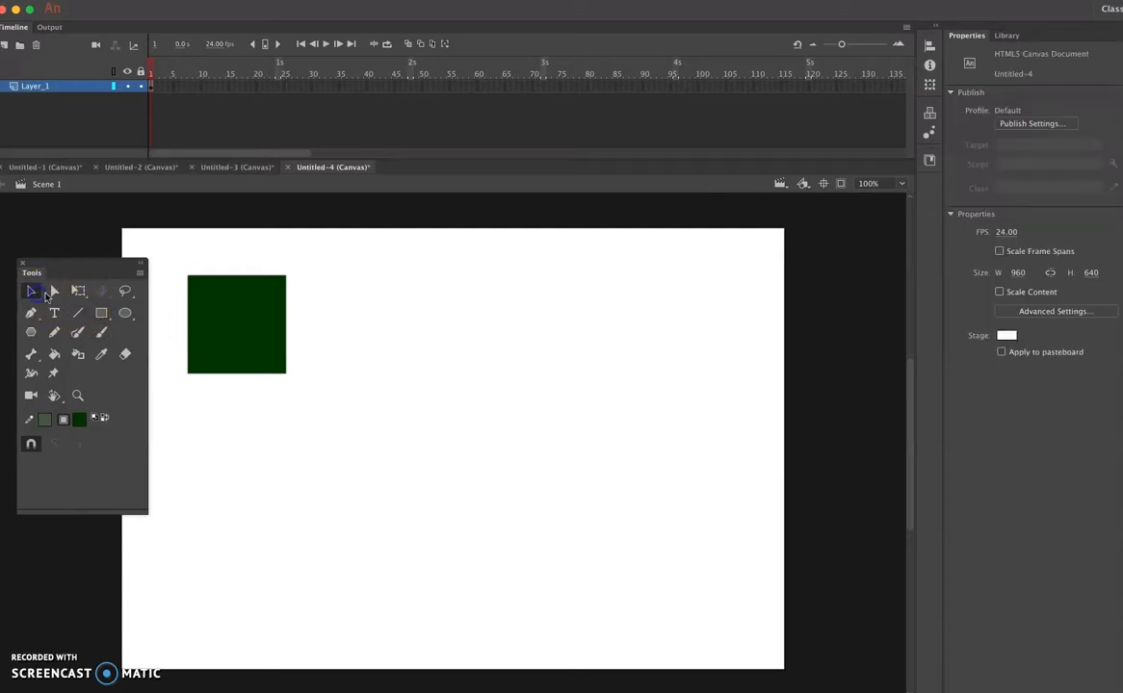
click(245, 347)
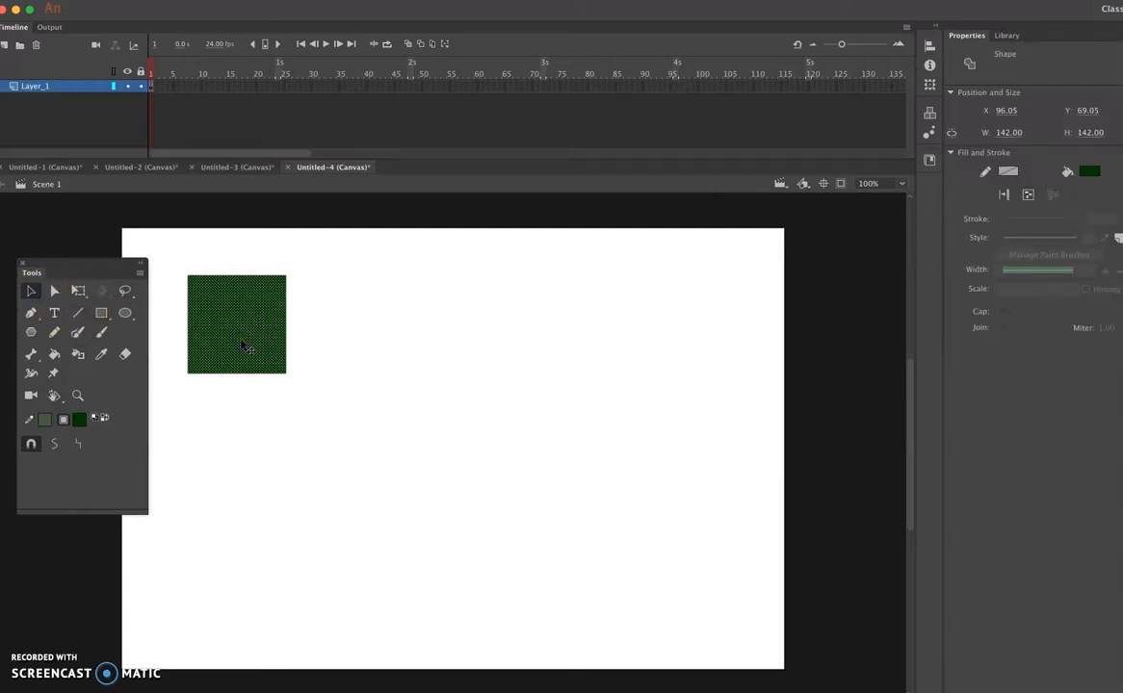
click(277, 89)
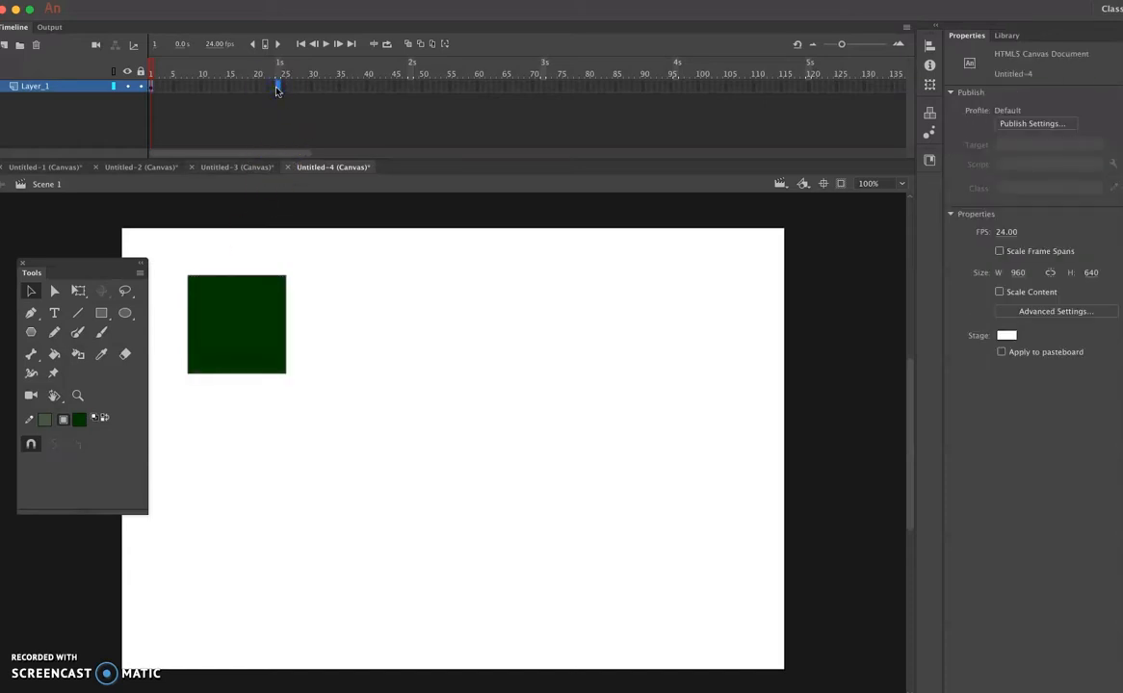
click(279, 65)
right_click(277, 88)
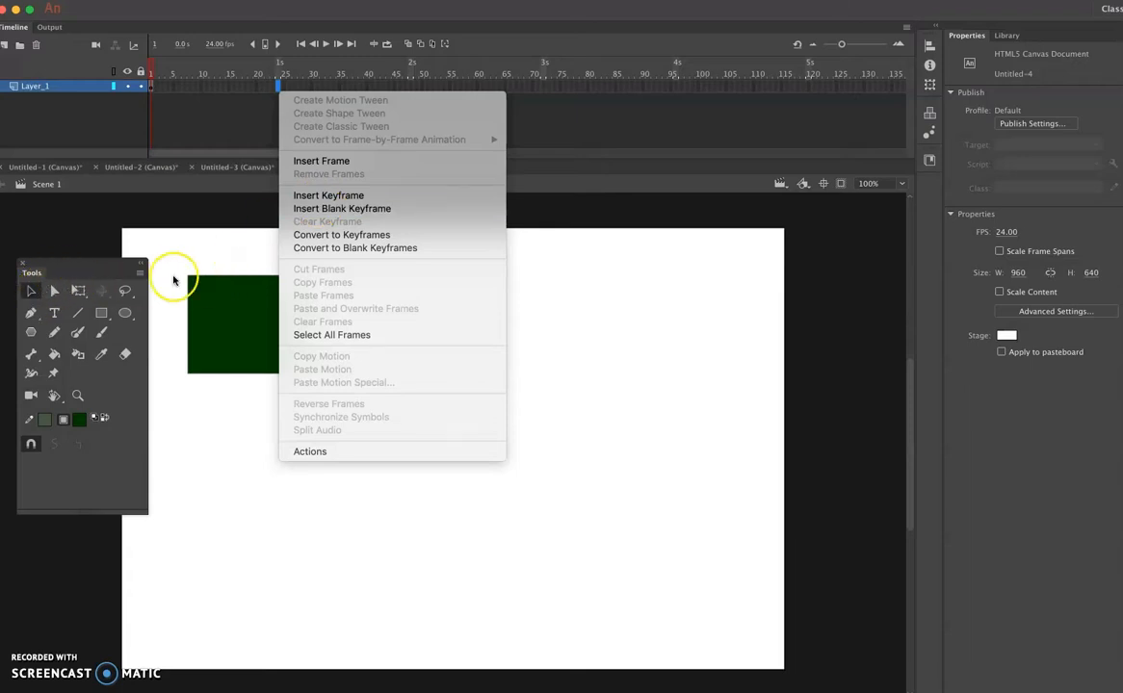
- Try to move only the square's fill towards the stage's upper-left corner and undo the moves
click(227, 304)
drag(227, 304, 216, 297)
drag(100, 262, 77, 263)
click(205, 286)
drag(205, 286, 175, 277)
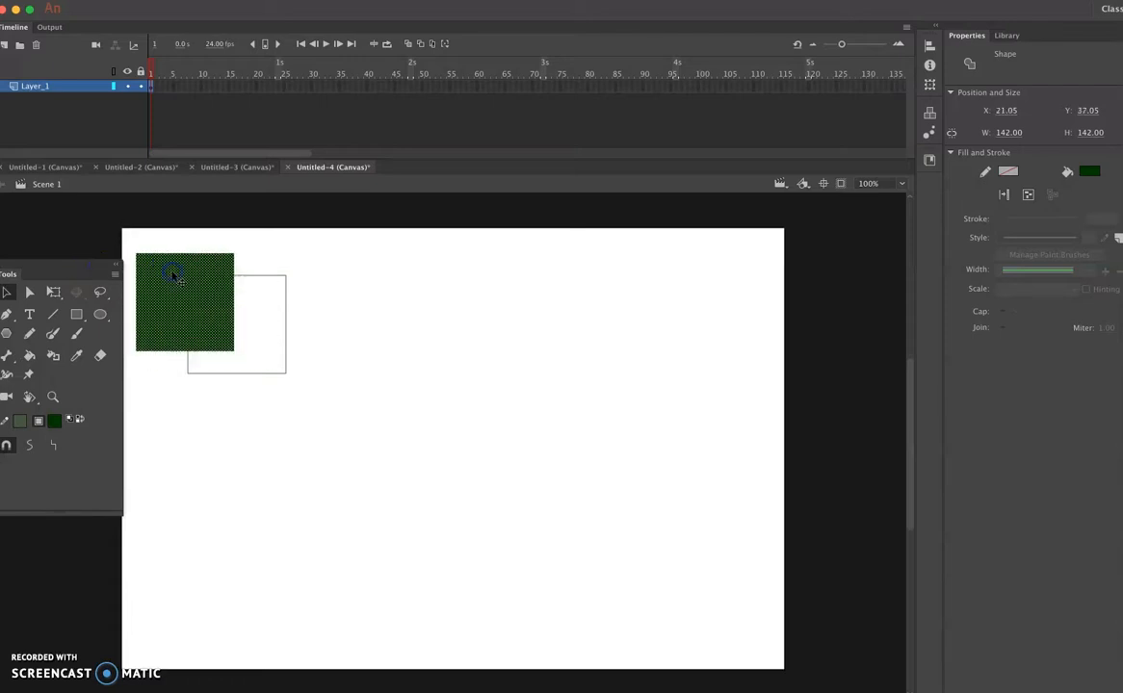
key(super+z)
key(super+z)
- Move the whole square with its outline to the stage's upper-left corner at X 0, Y 0
click(234, 305)
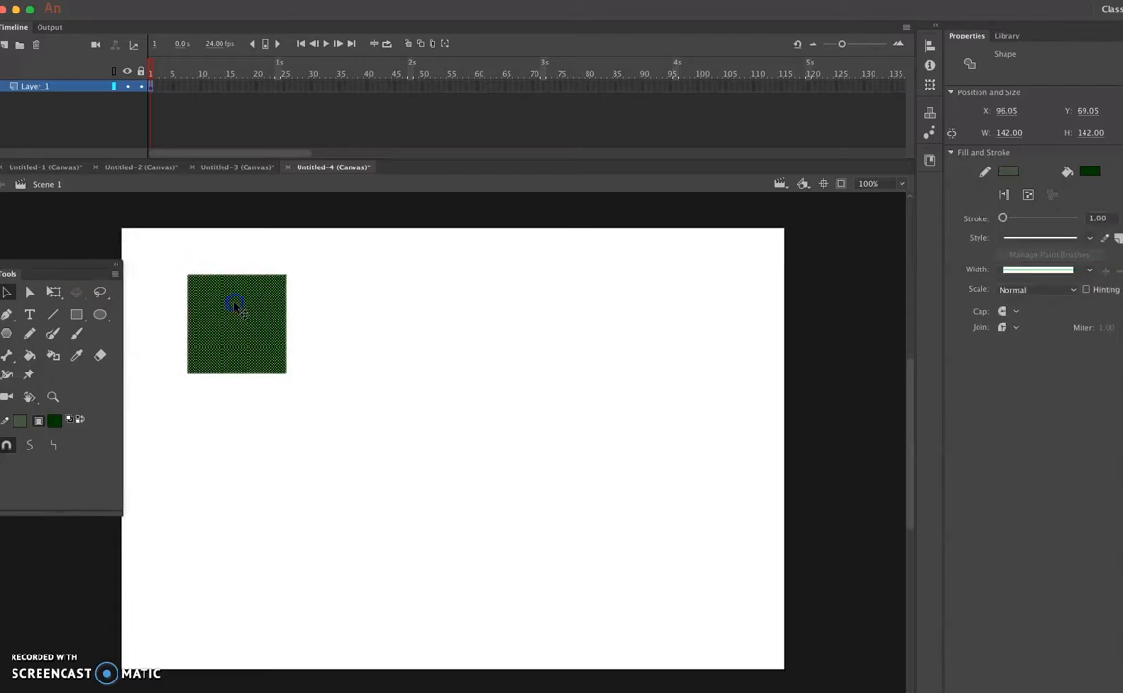
drag(234, 304, 169, 254)
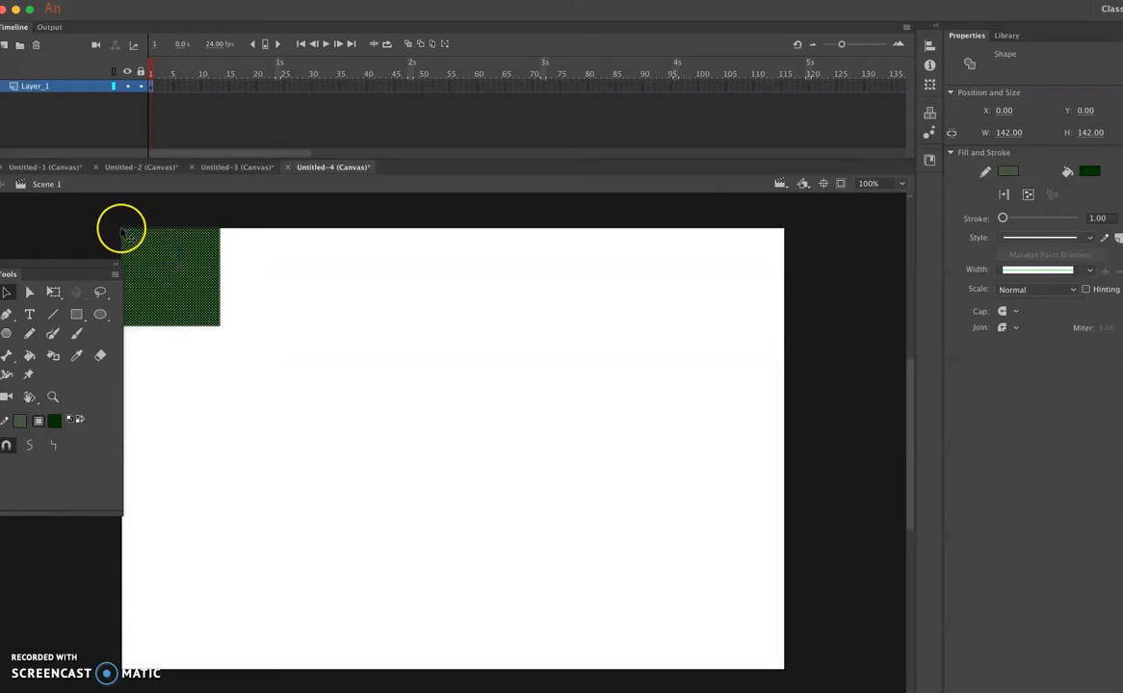
click(152, 86)
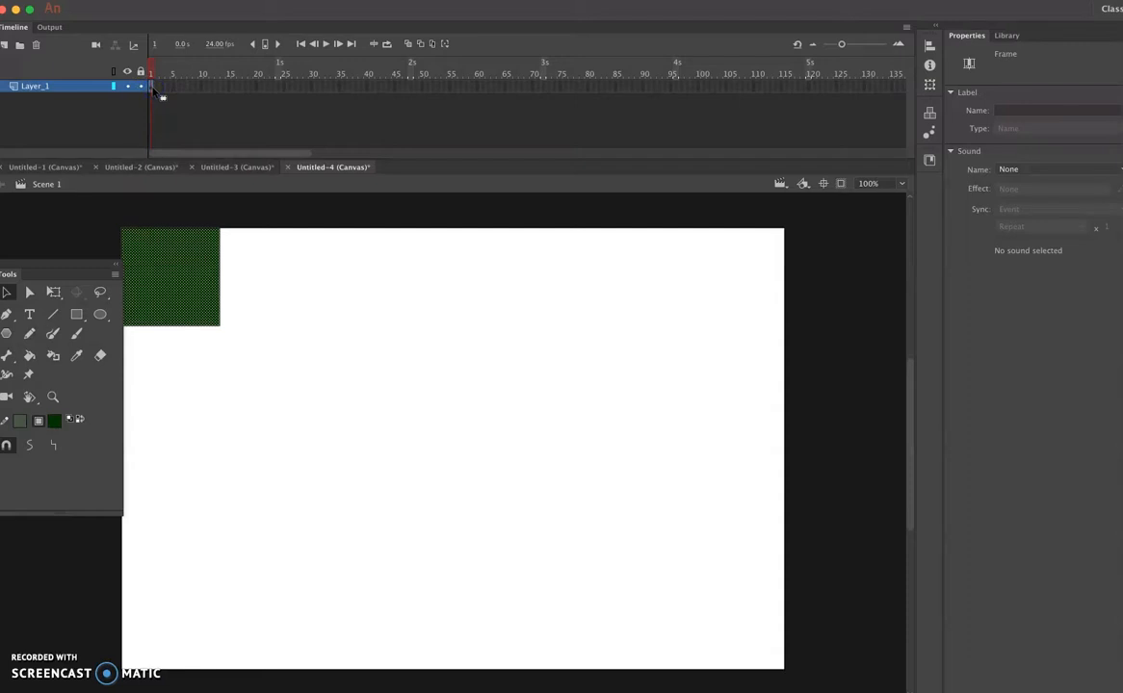
click(123, 241)
- Insert a regular frame at frame 24 of Layer_1
click(280, 87)
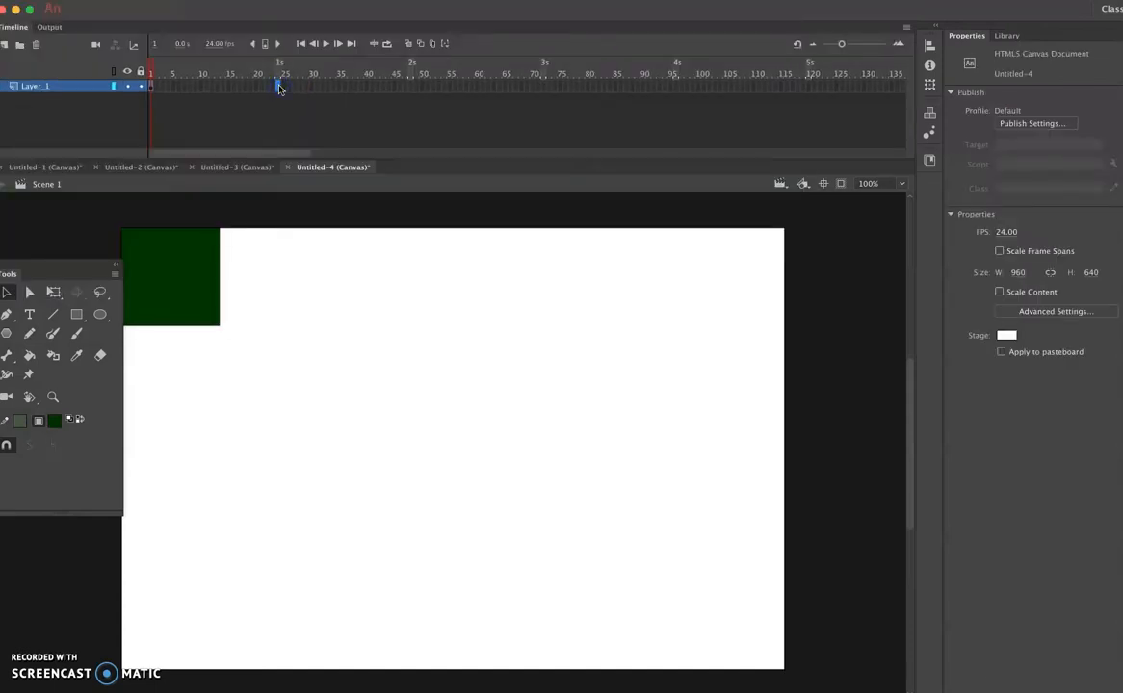
right_click(279, 88)
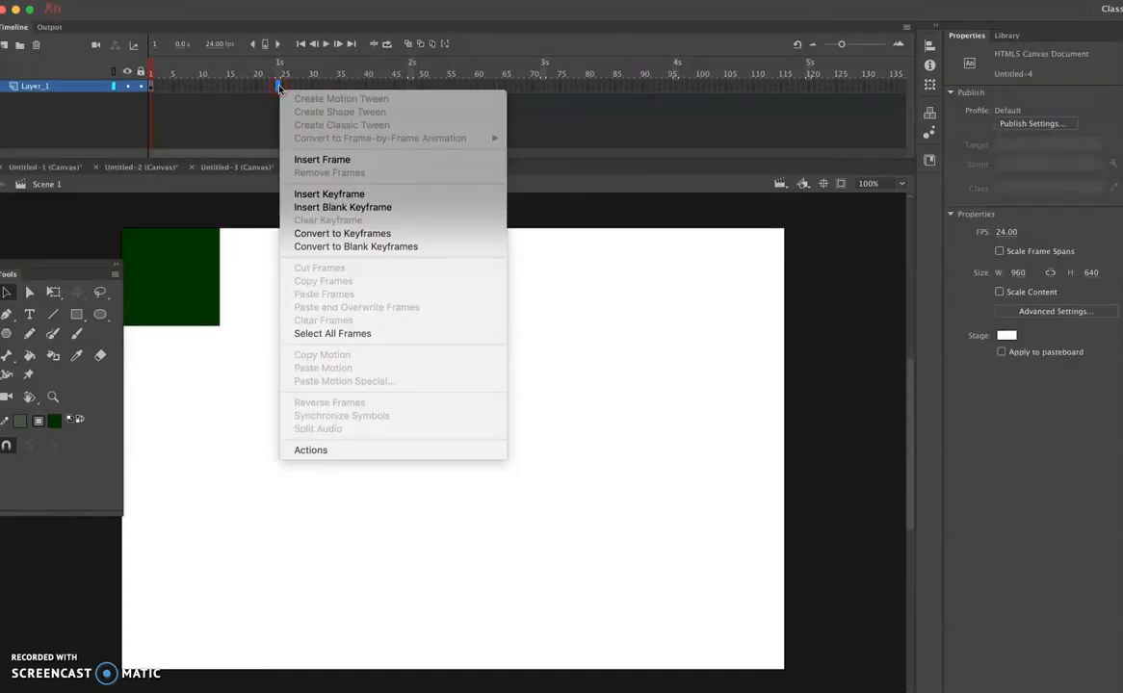
click(312, 160)
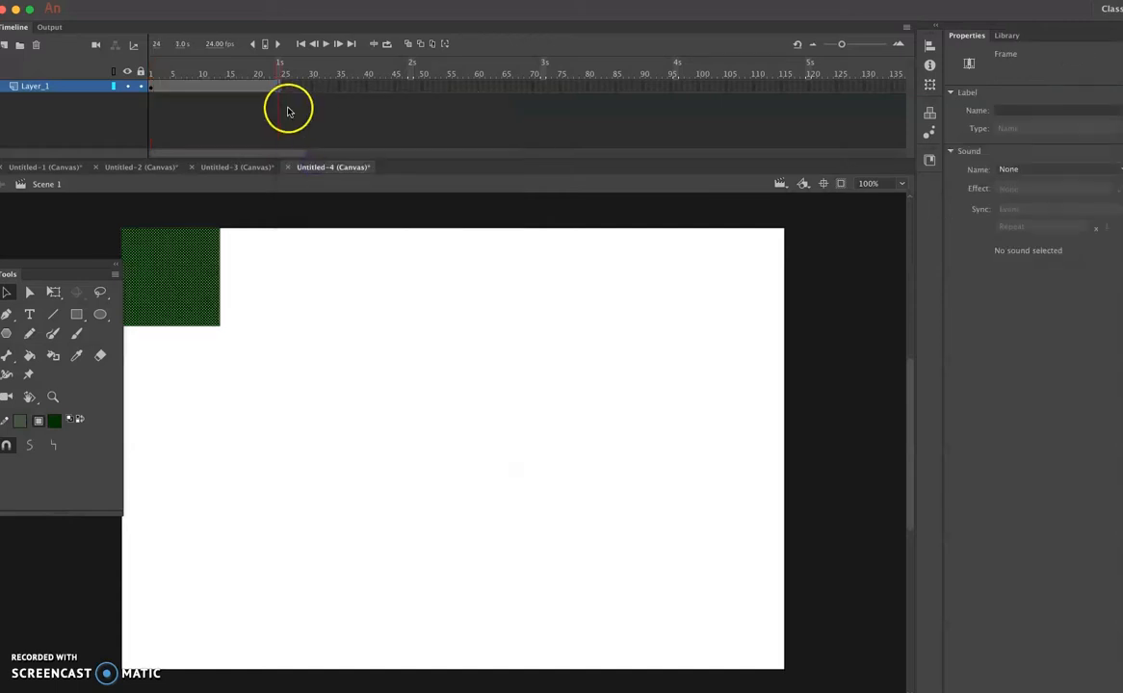
- Move the square to the stage's lower-right corner at frame 24 and compare frames 1 and 24
drag(192, 299, 736, 626)
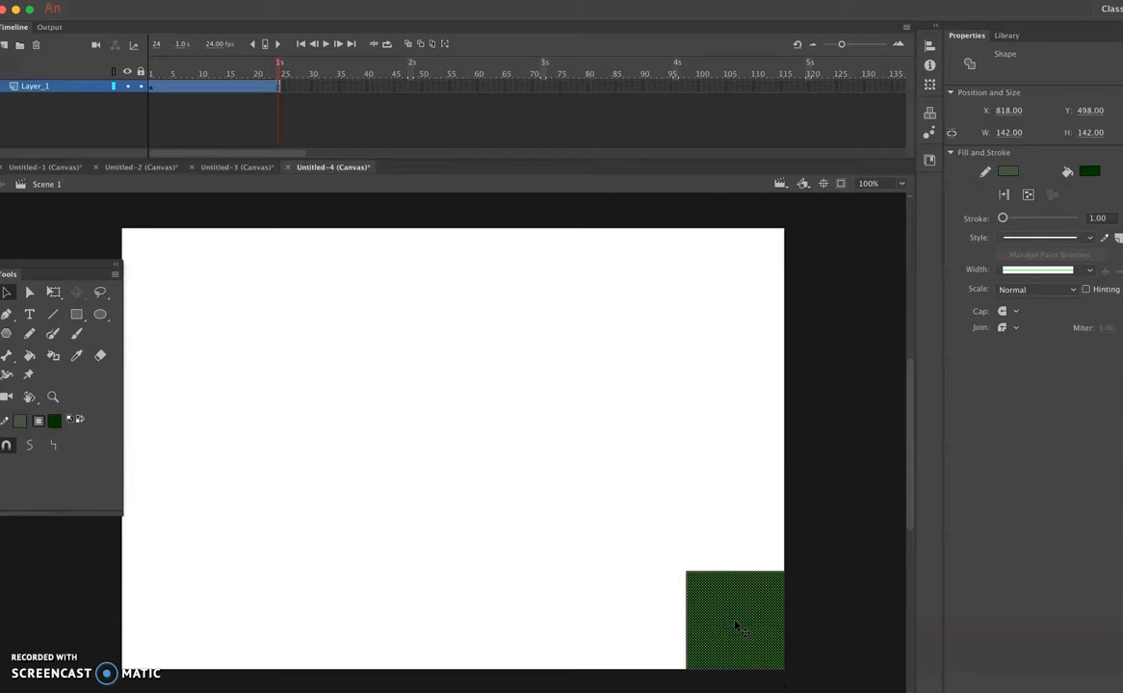
click(151, 88)
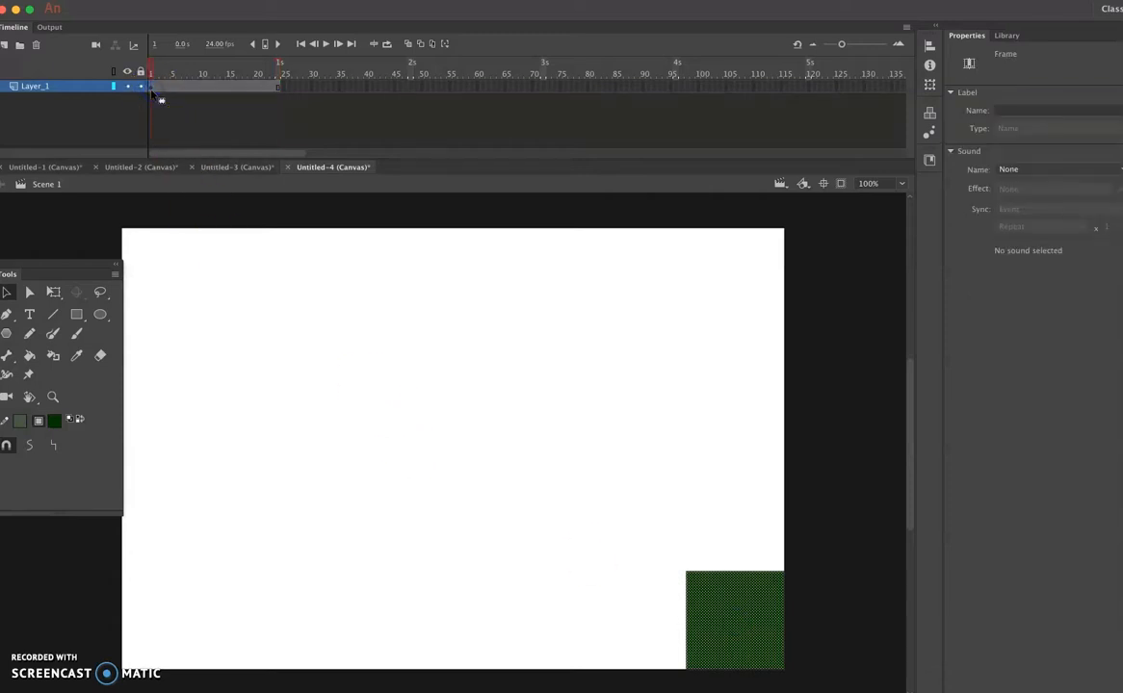
click(413, 275)
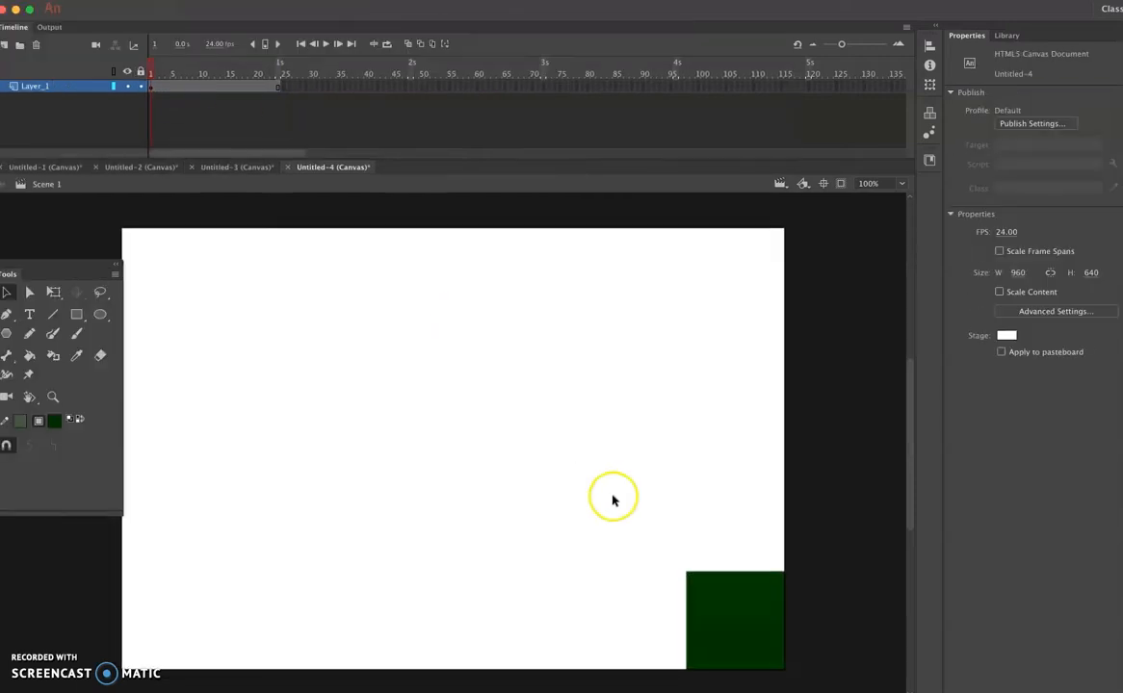
drag(153, 74, 298, 92)
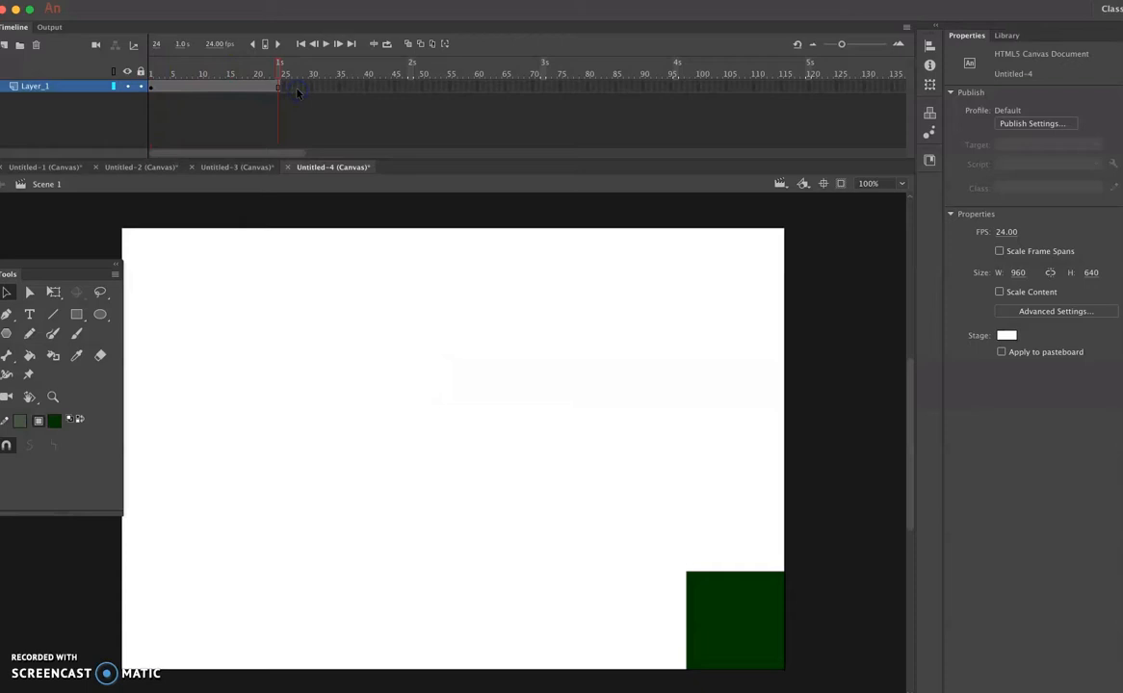
- Undo the square's move to the lower-right corner and the frame insertion at frame 24
key(super+z)
key(super+z)
key(super+z)
key(super+z)
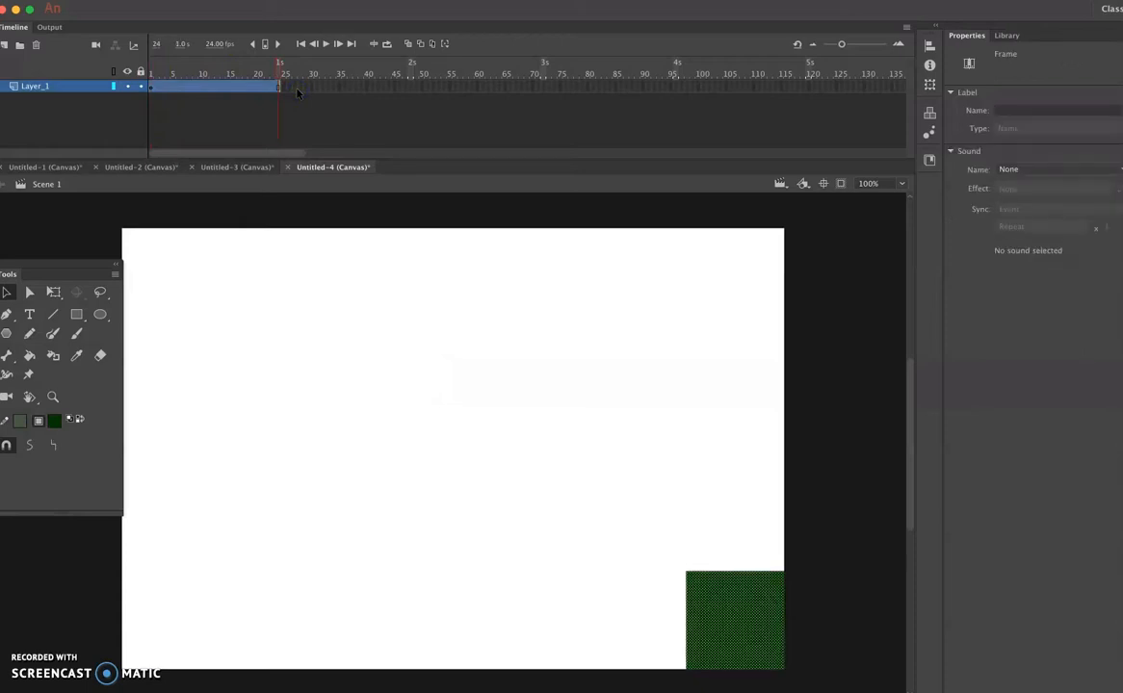
click(279, 87)
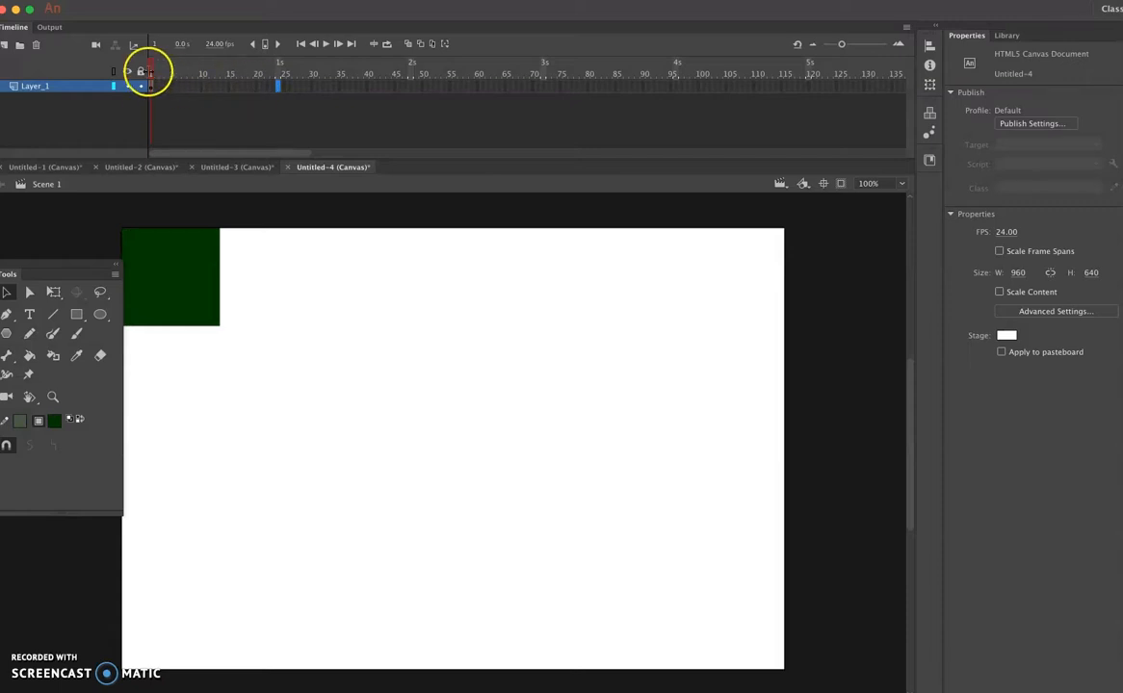
- Insert a keyframe at frame 24 of Layer_1 and compare it with the keyframe at frame 1
click(152, 87)
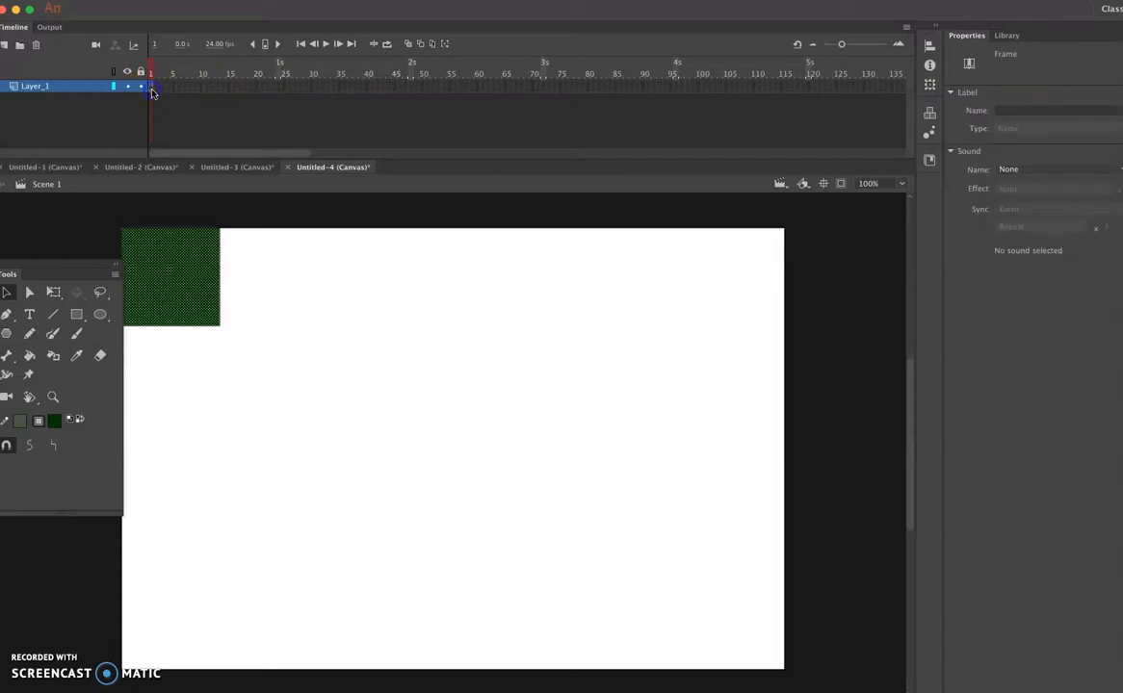
click(279, 86)
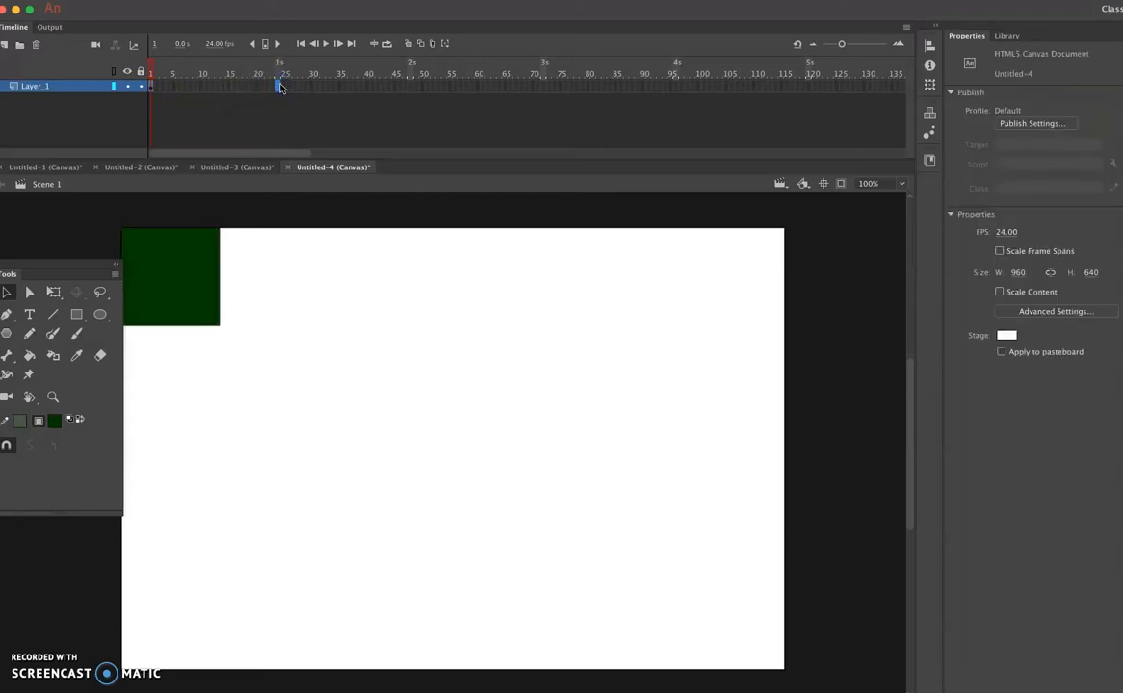
right_click(278, 86)
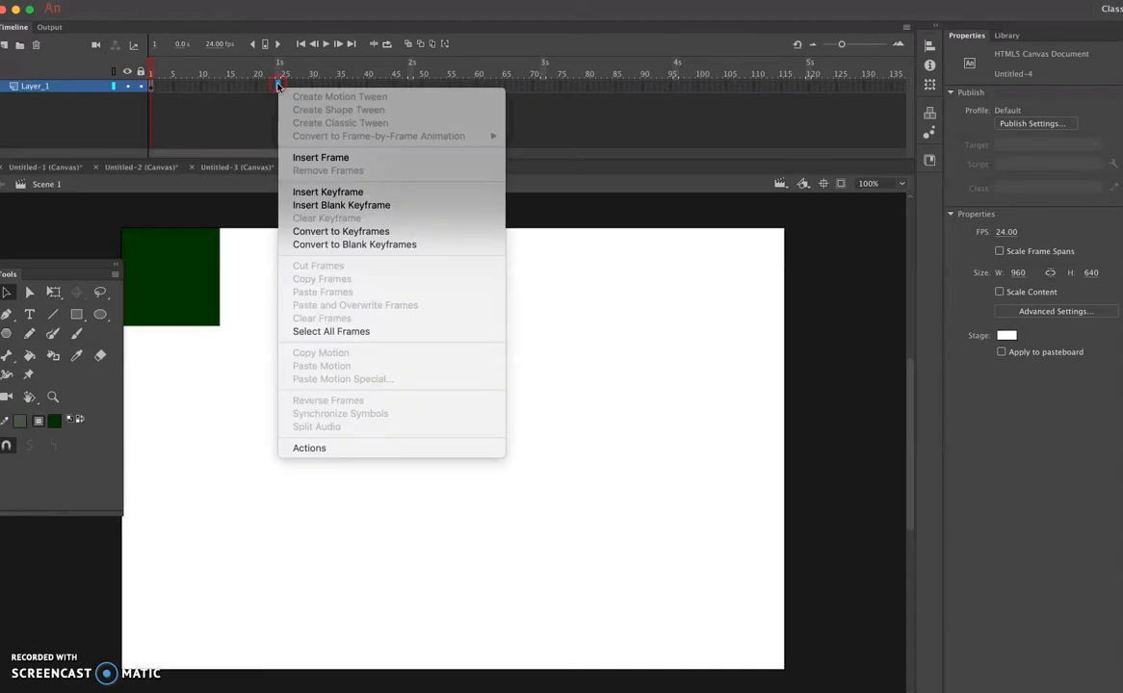
click(323, 196)
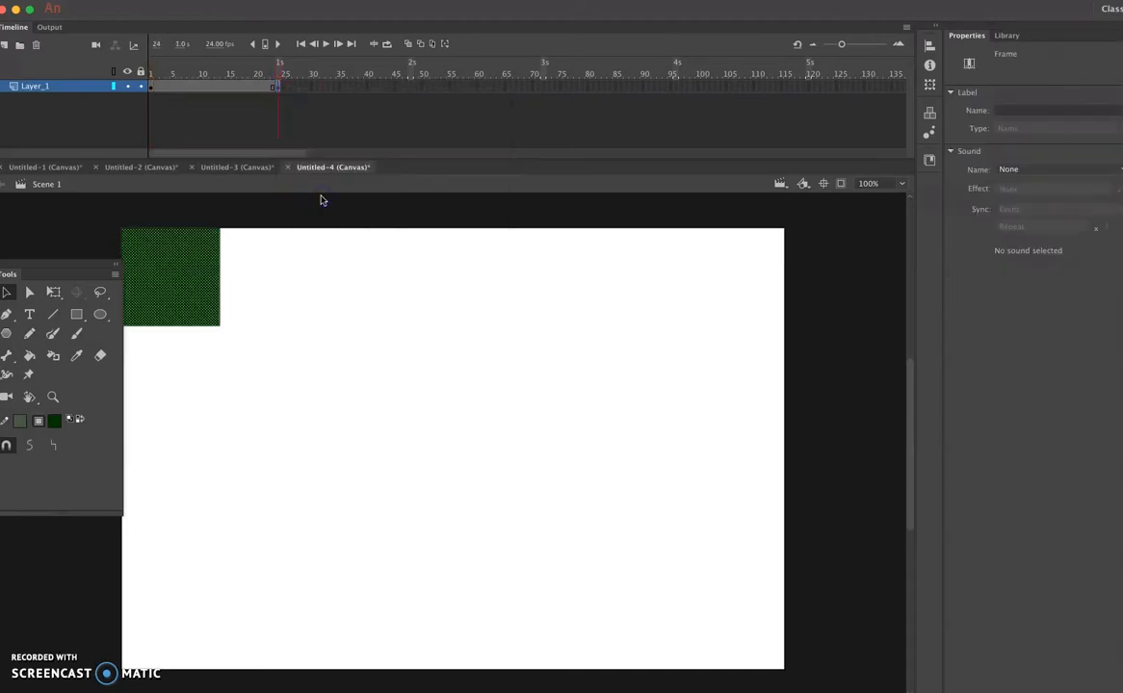
click(279, 85)
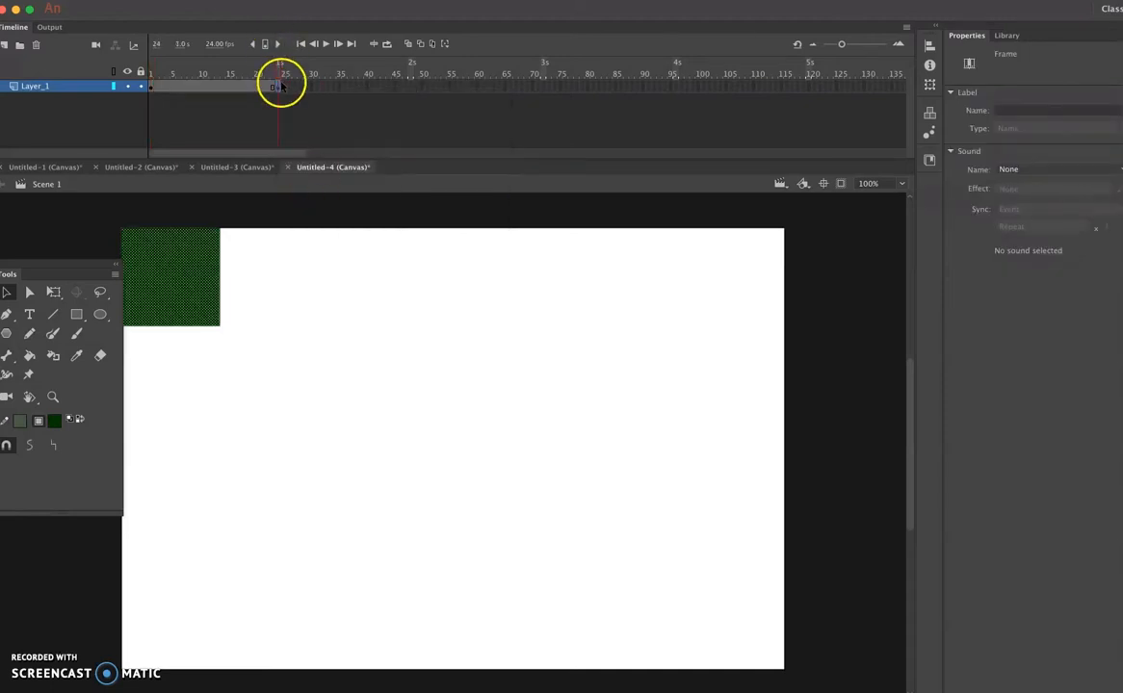
click(154, 89)
click(152, 89)
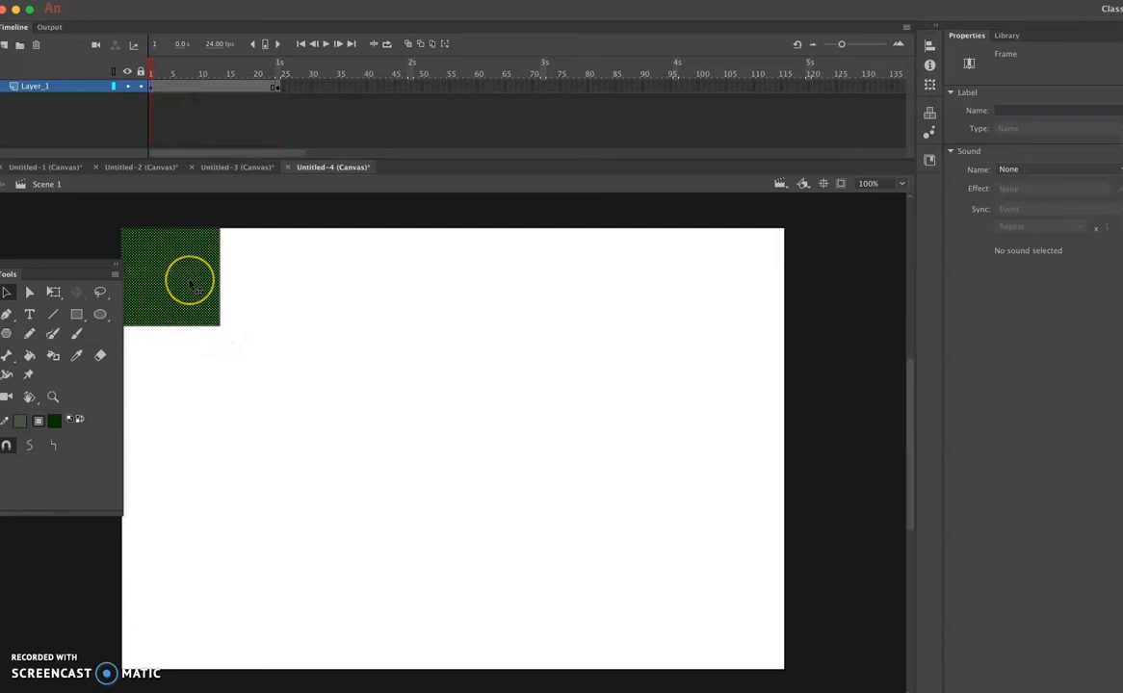
- Move the square in the frame 24 keyframe to the stage's lower-right corner at X 818, Y 498 and play the timeline
click(279, 89)
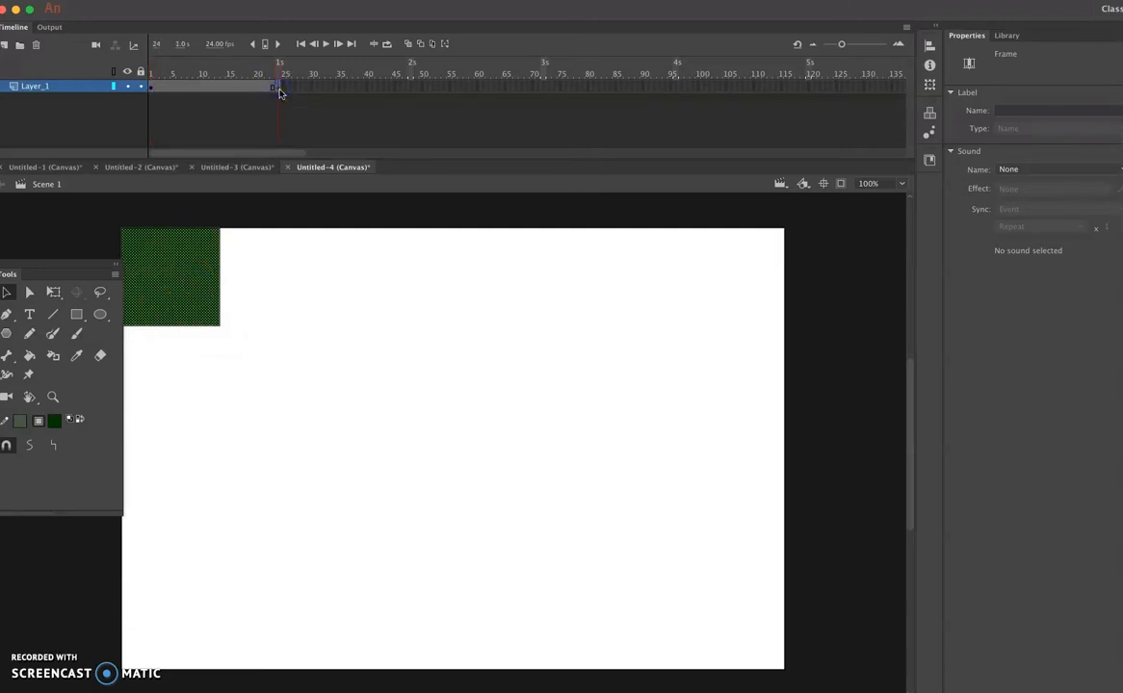
drag(183, 295, 725, 614)
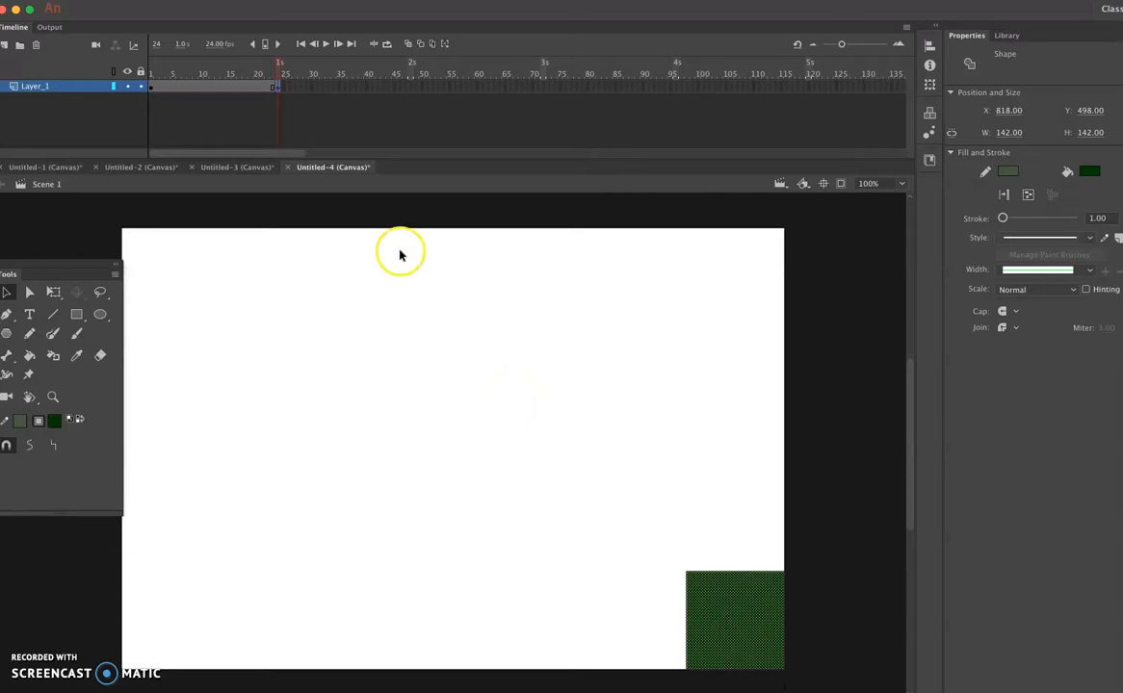
key(Return)
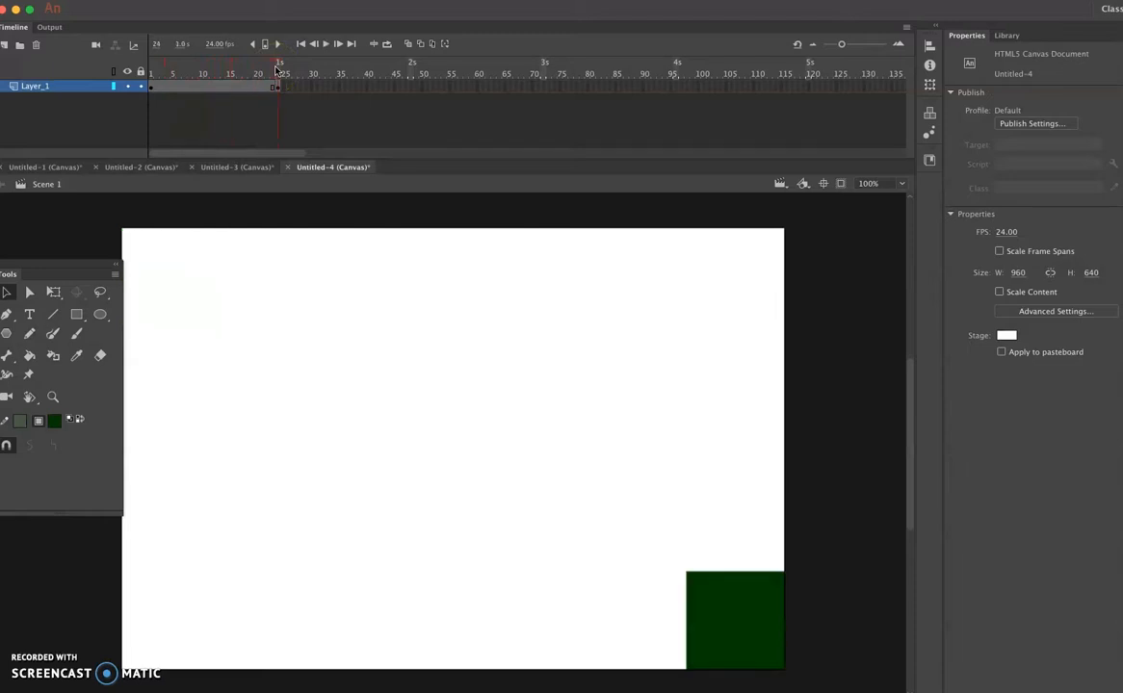
click(274, 88)
mouse_move(272, 89)
mouse_down()
mouse_move(146, 93)
mouse_move(280, 92)
mouse_up()
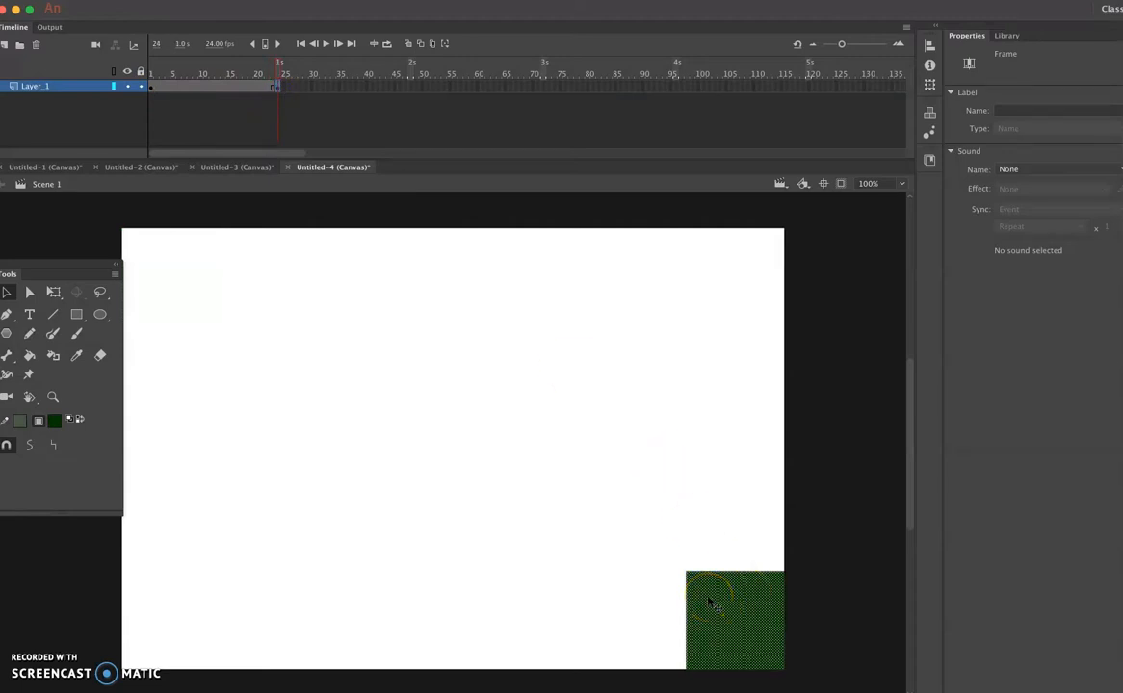
- Test the movie in the browser, close the preview, and return to the document's timeline
key(super+Return)
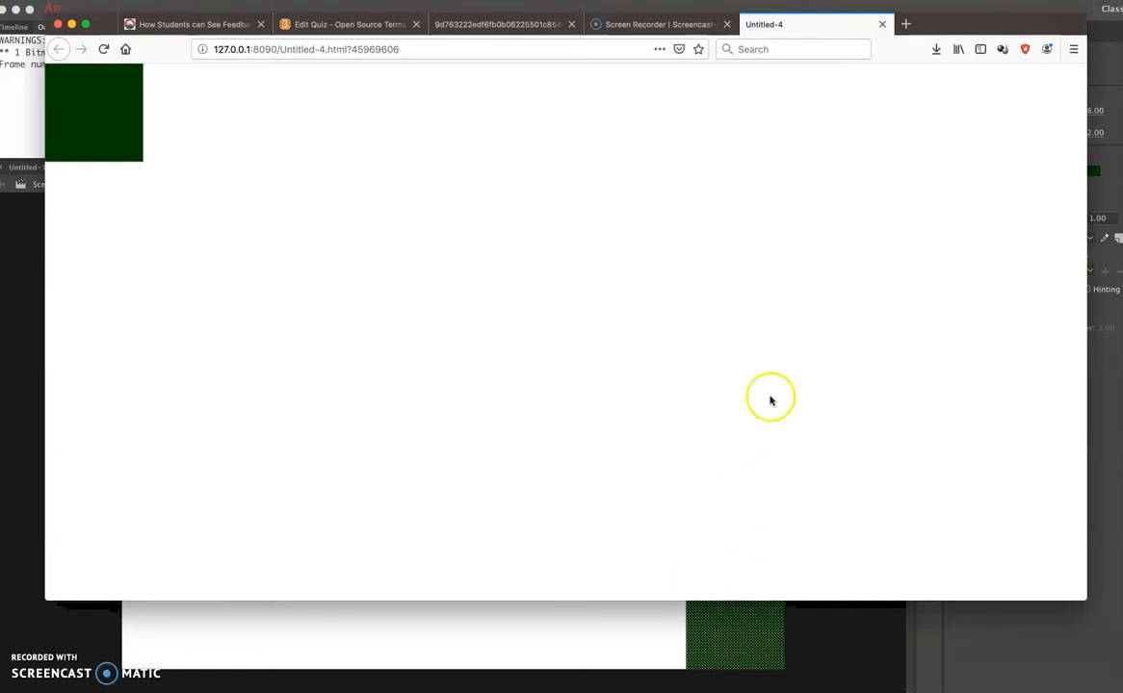
click(879, 23)
click(36, 570)
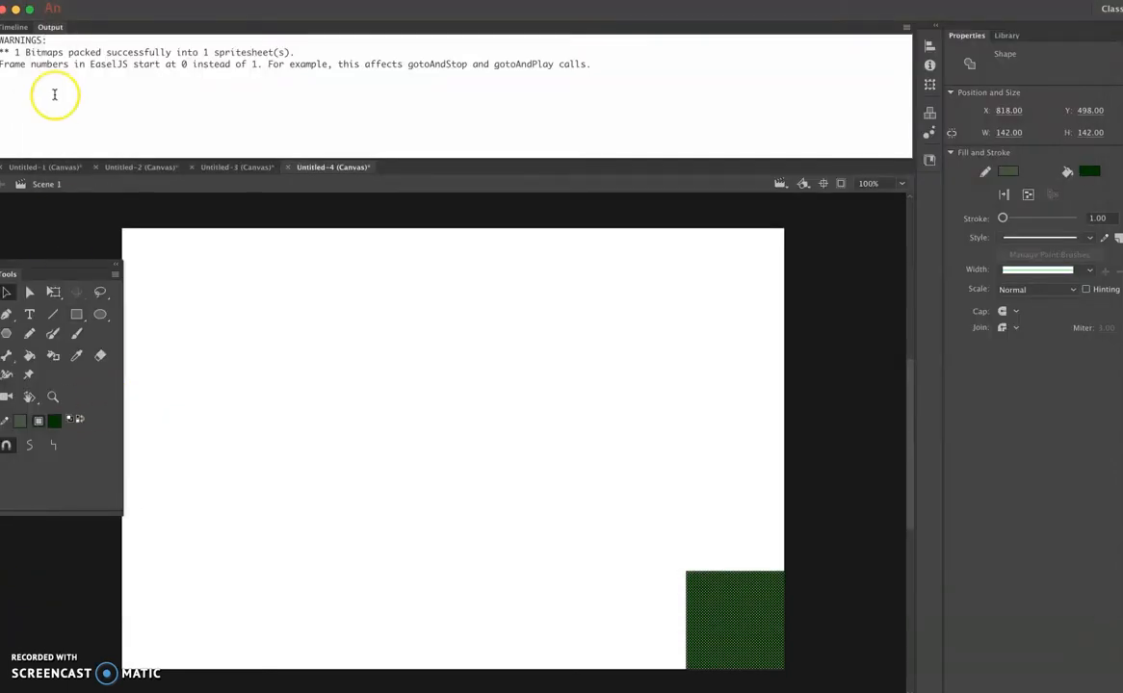
click(15, 28)
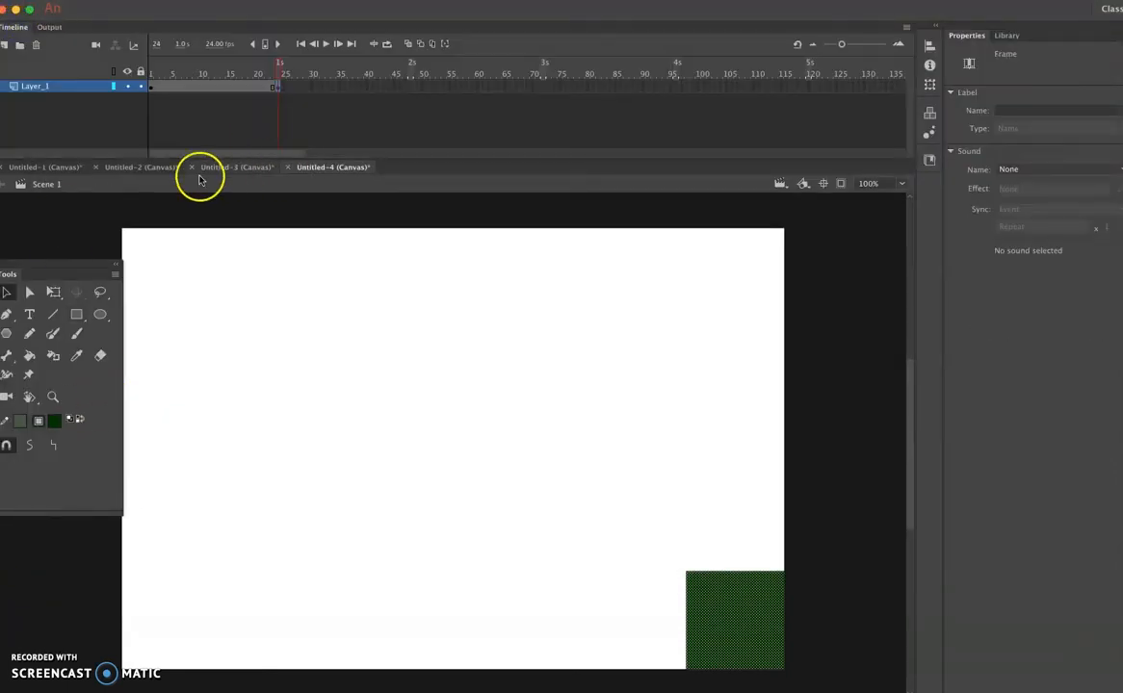
- Create a shape tween on Layer_1 between the keyframes at frame 1 and frame 24
click(153, 88)
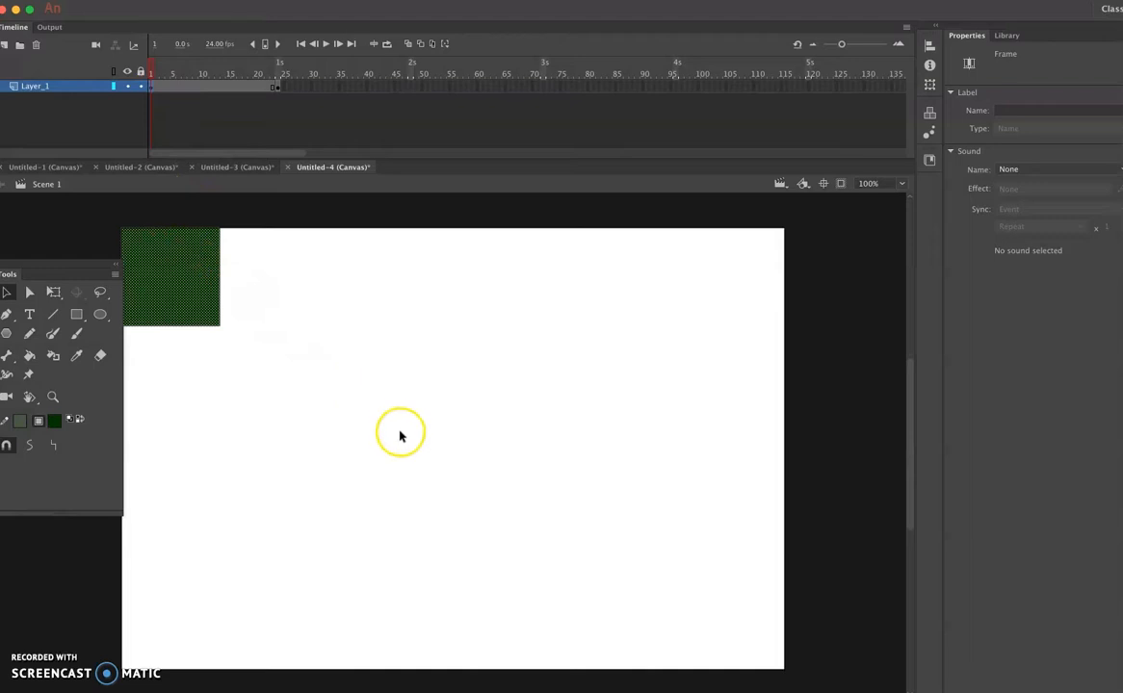
right_click(152, 88)
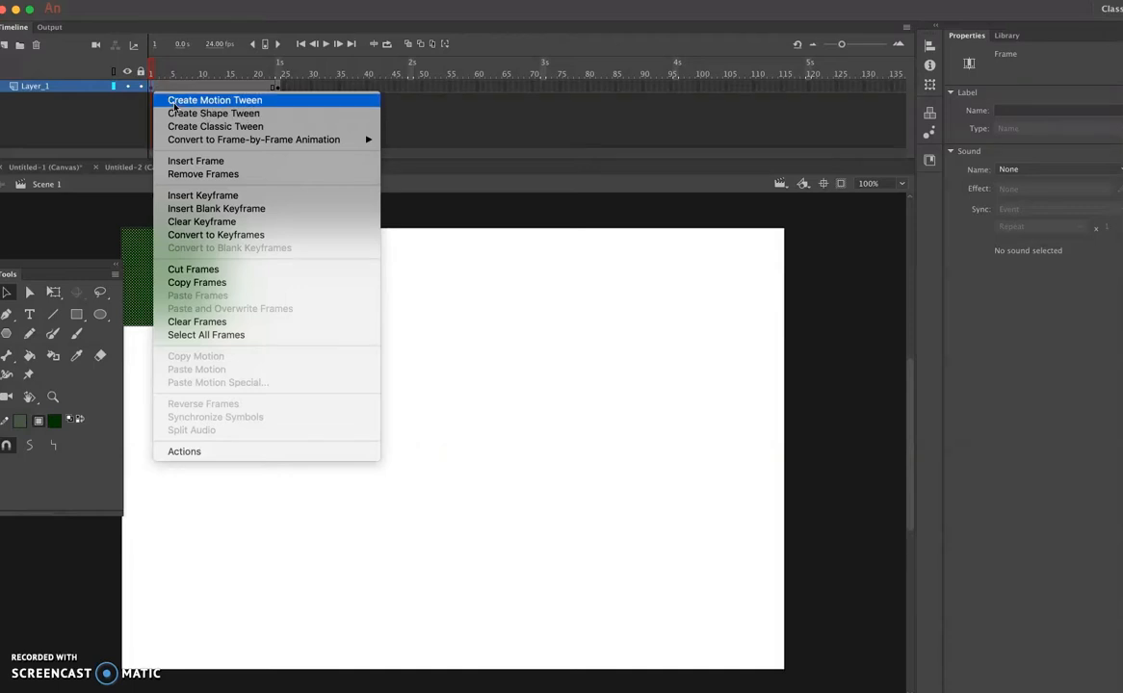
click(181, 119)
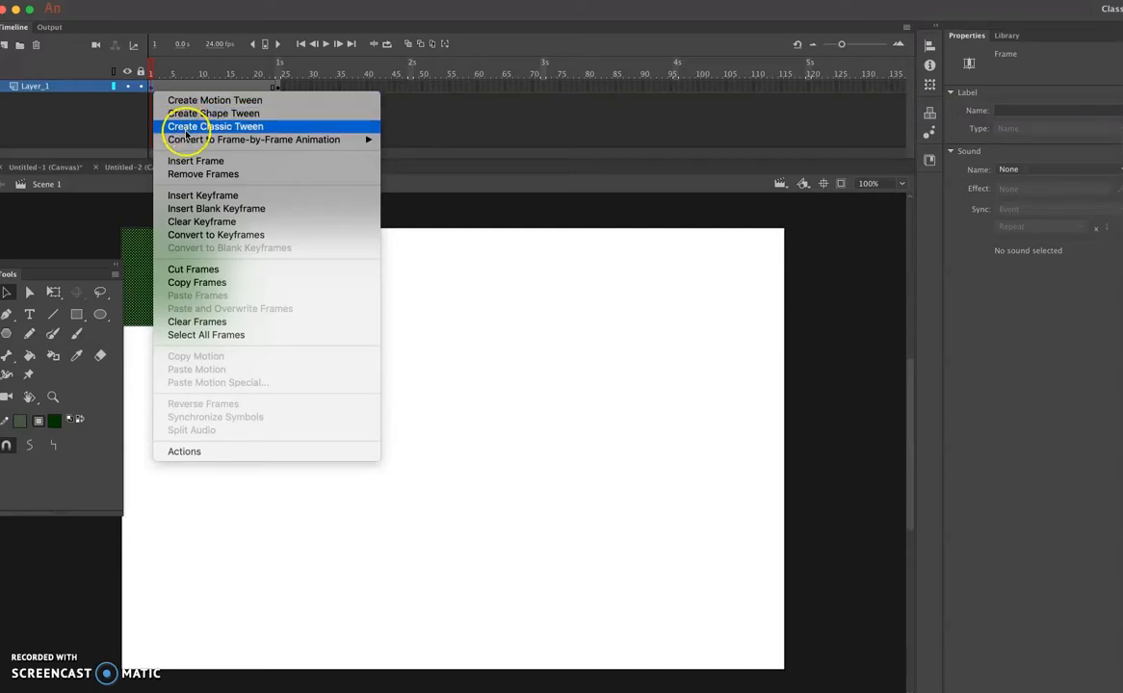
mouse_move(191, 144)
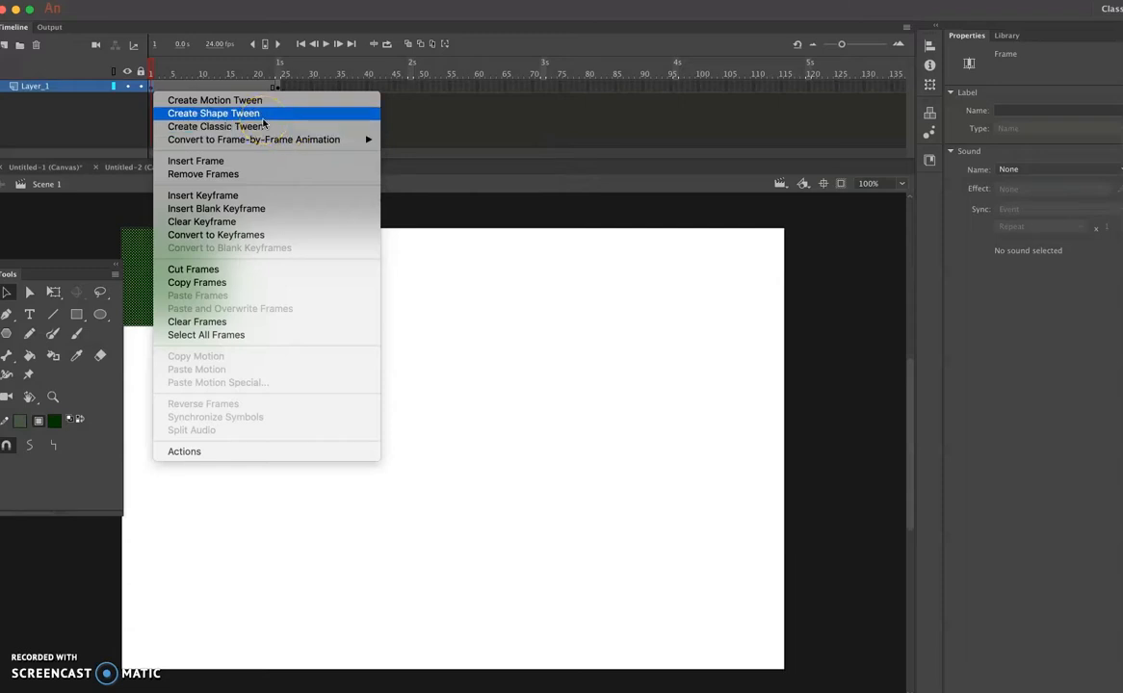
click(262, 119)
click(240, 117)
click(225, 92)
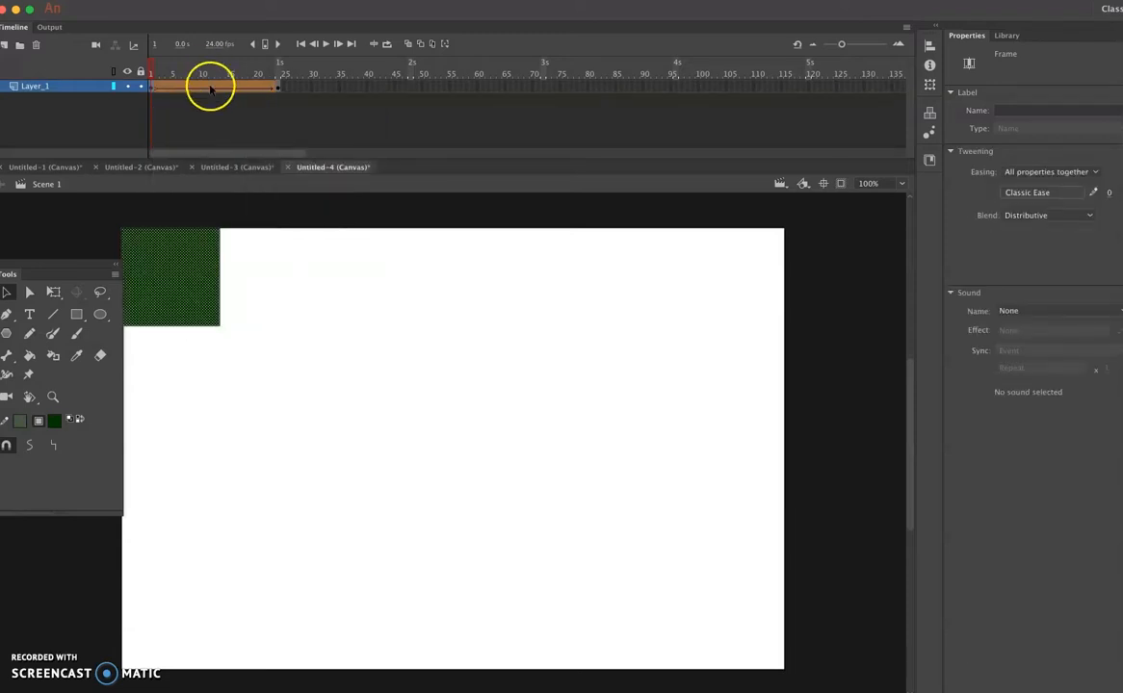
- Inspect the square's in-between positions at several frames of the tween and play the timeline
click(202, 88)
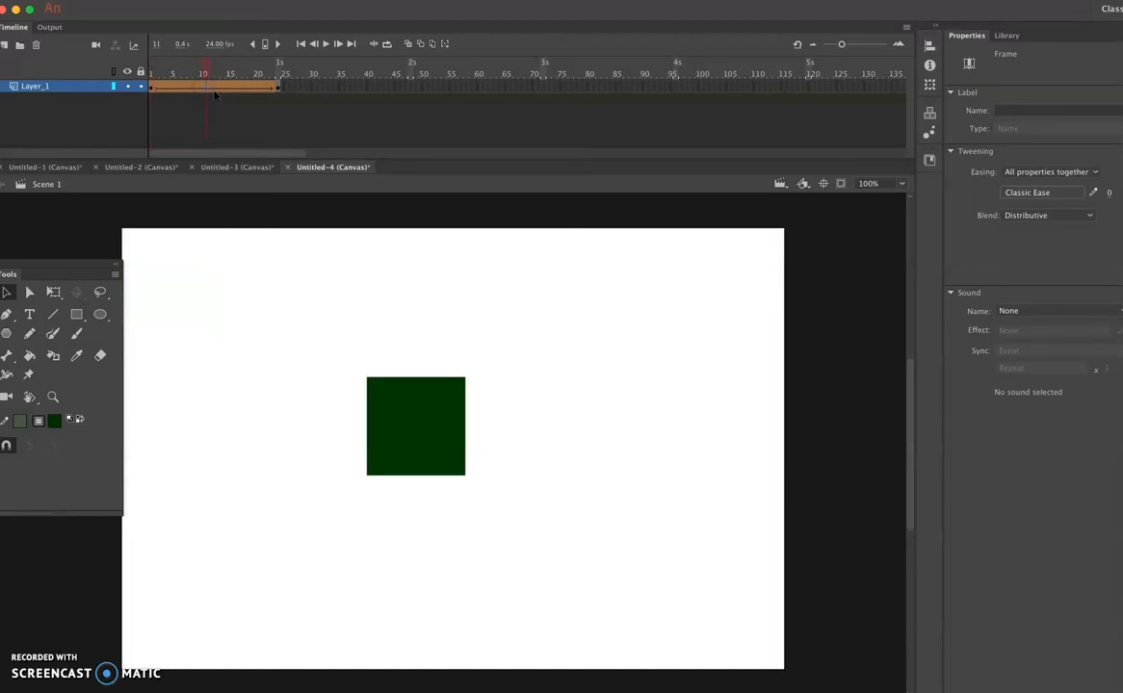
click(227, 93)
click(262, 87)
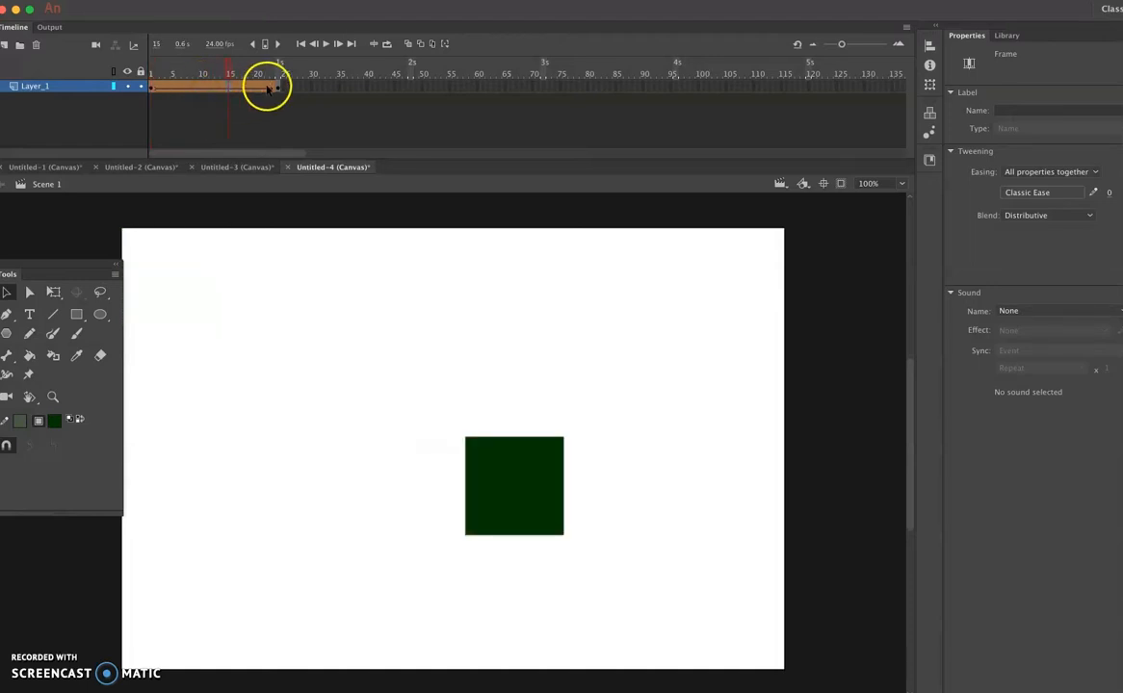
click(179, 86)
click(228, 91)
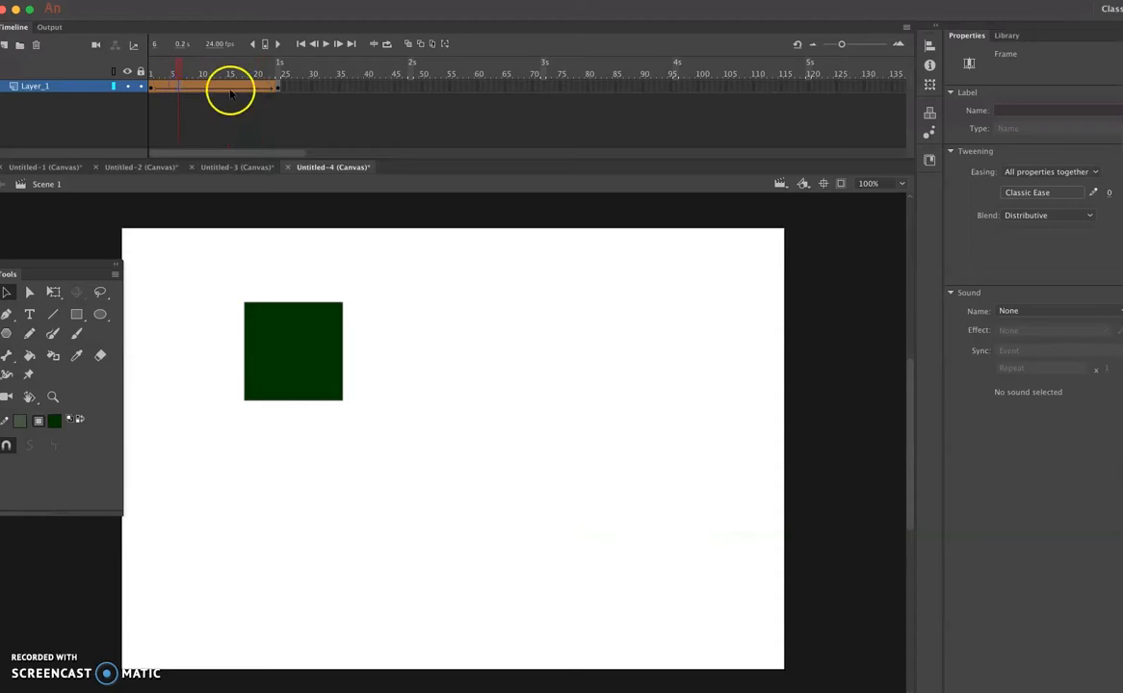
click(165, 114)
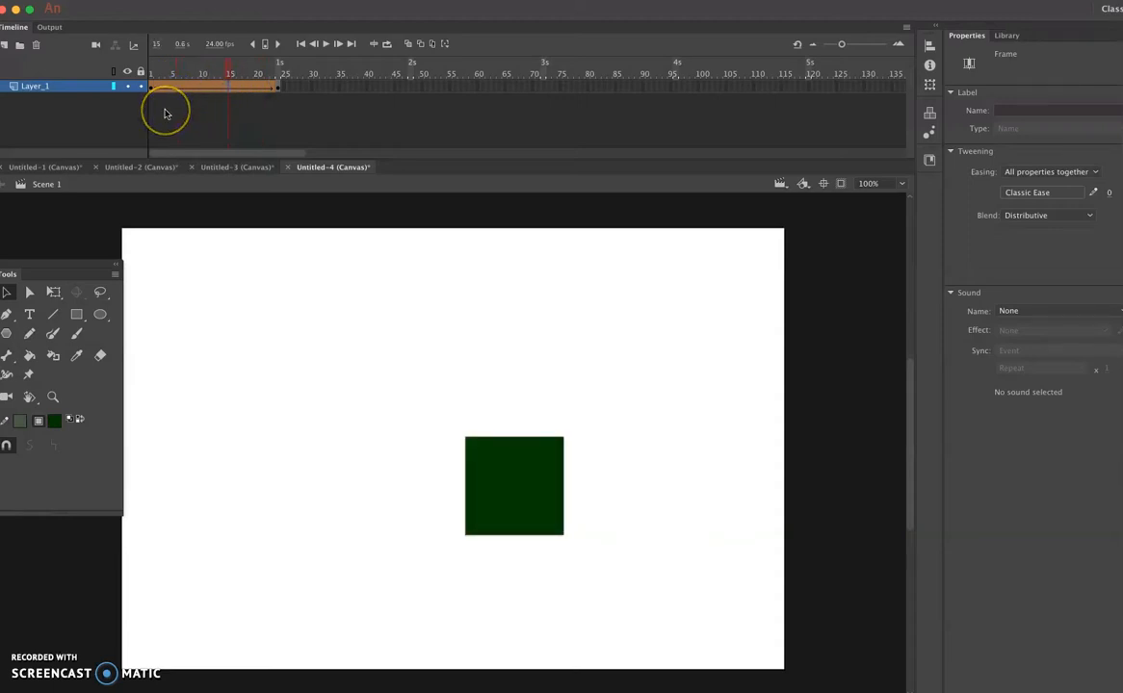
key(Return)
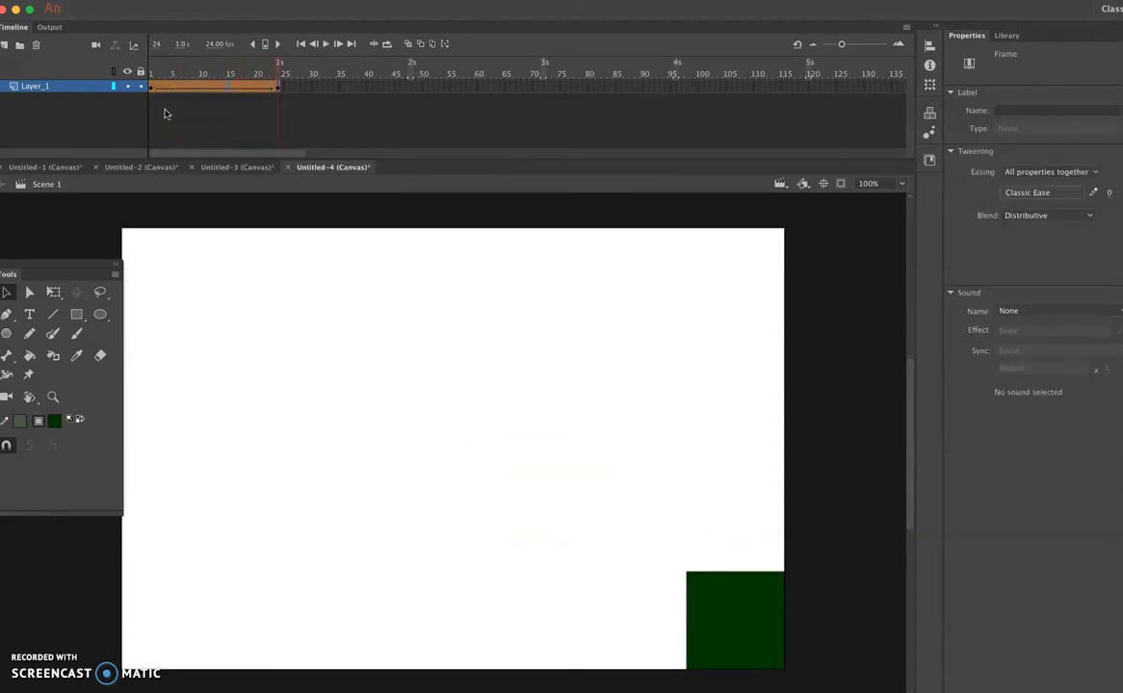
key(Return)
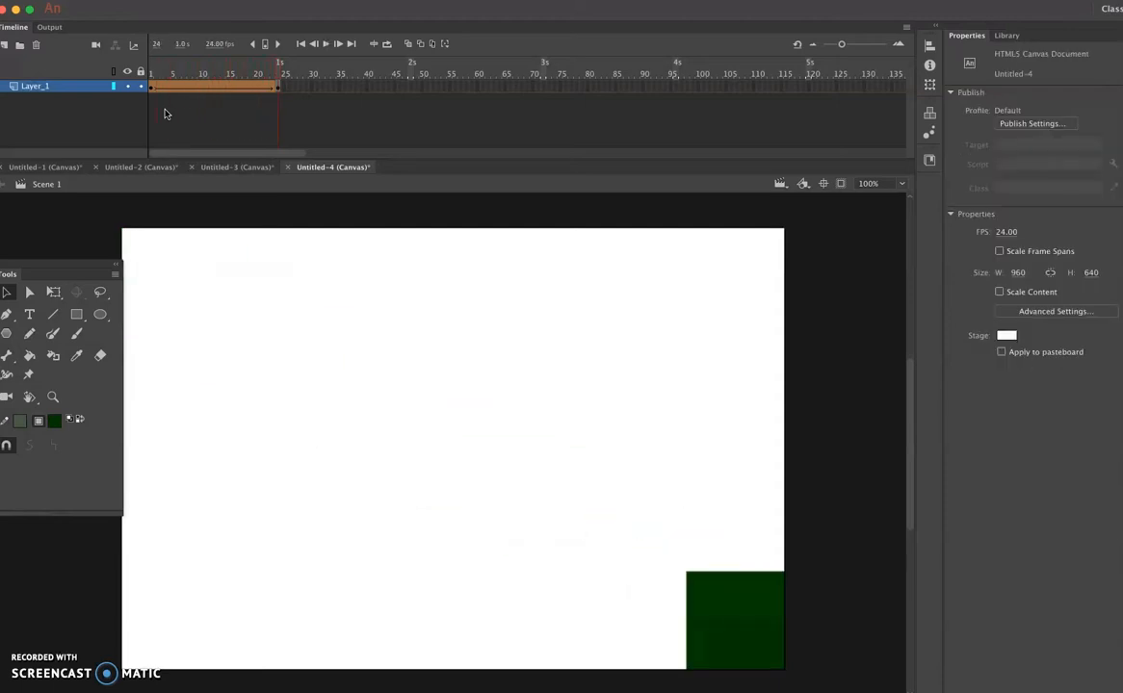
- Preview the tweened animation in the browser, close the preview, and return to the document's timeline
key(super+Return)
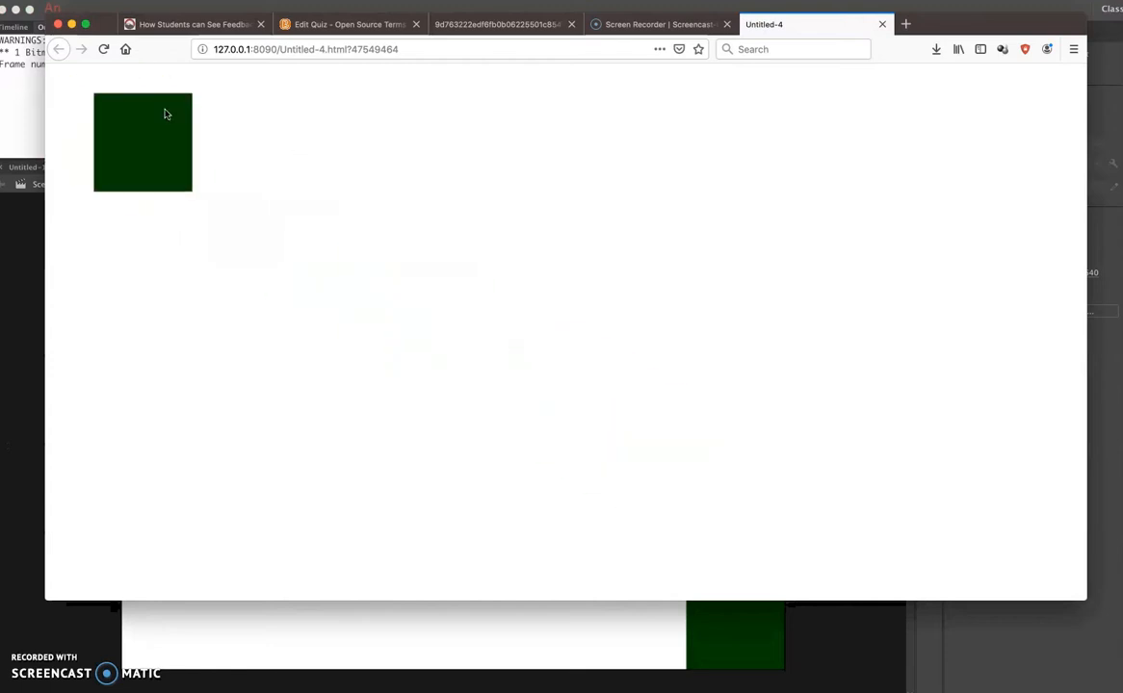
click(878, 22)
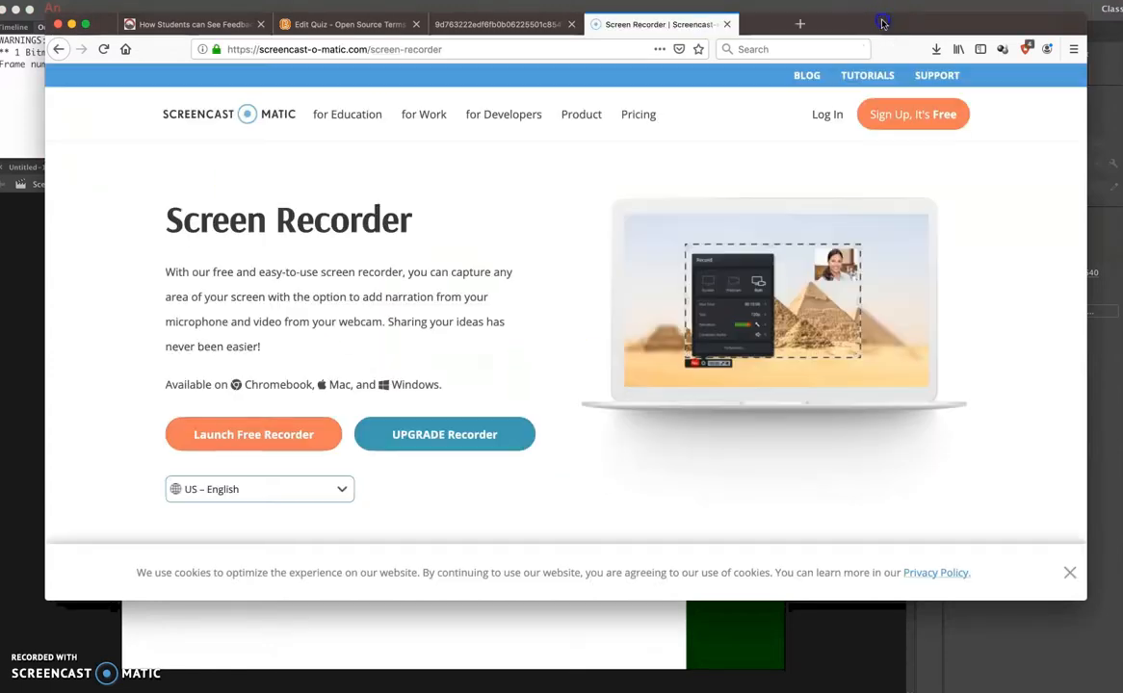
click(490, 639)
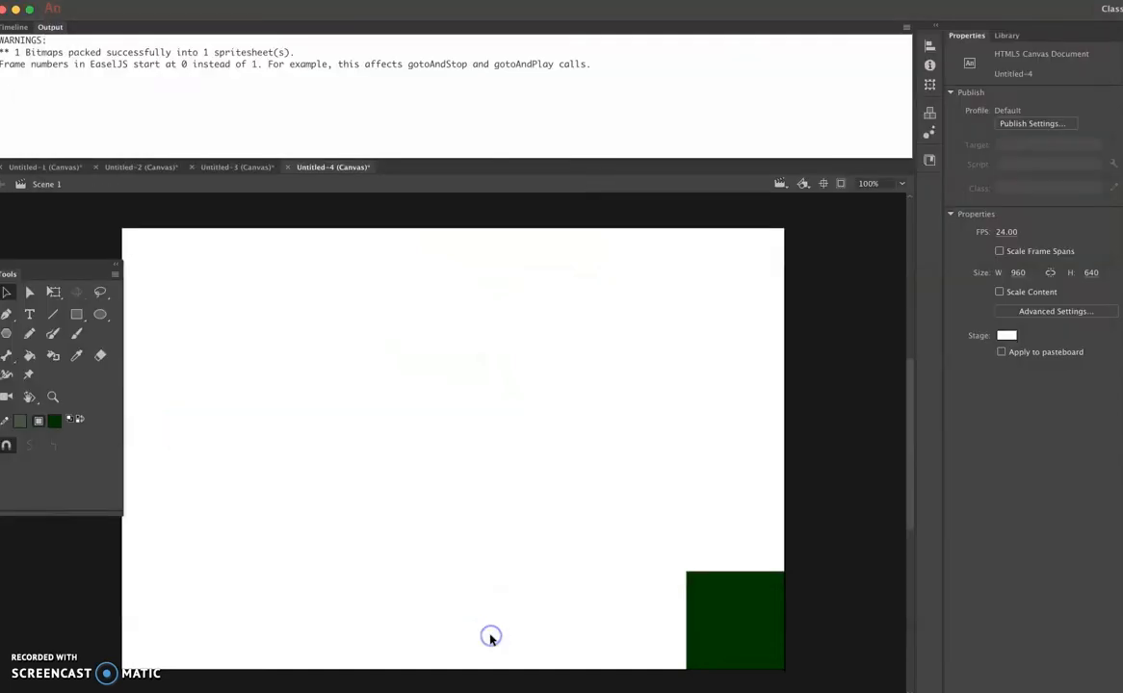
click(16, 27)
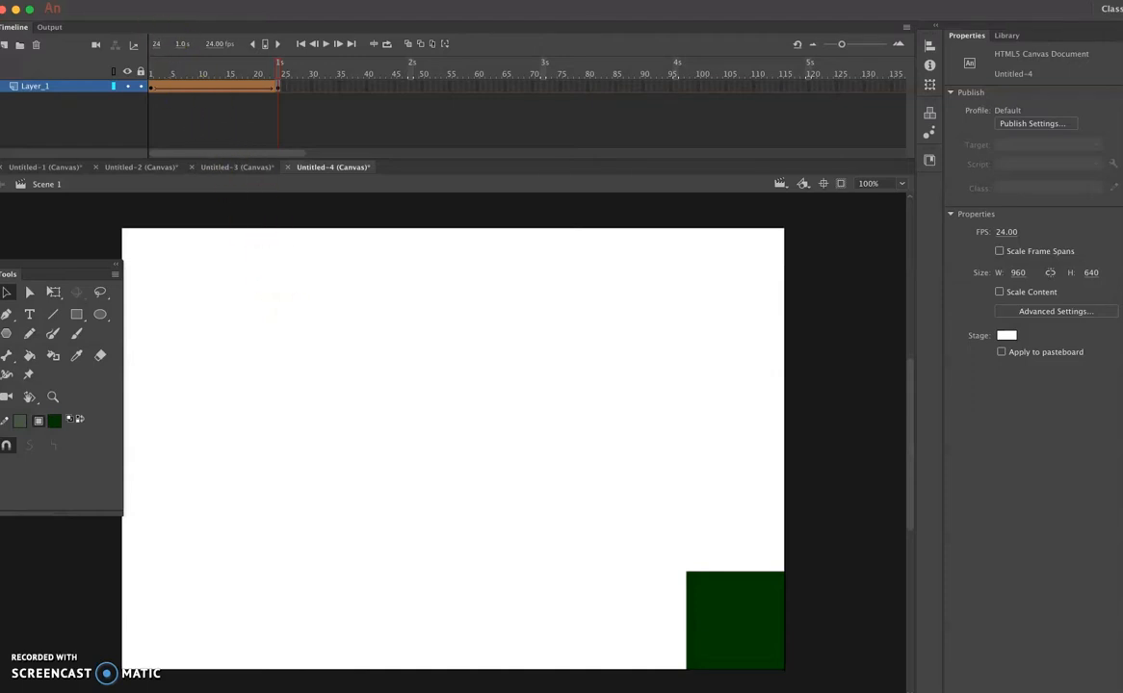
- Open the document's Publish Settings and enable Center stage, keeping its direction as Both
click(88, 1)
click(172, 229)
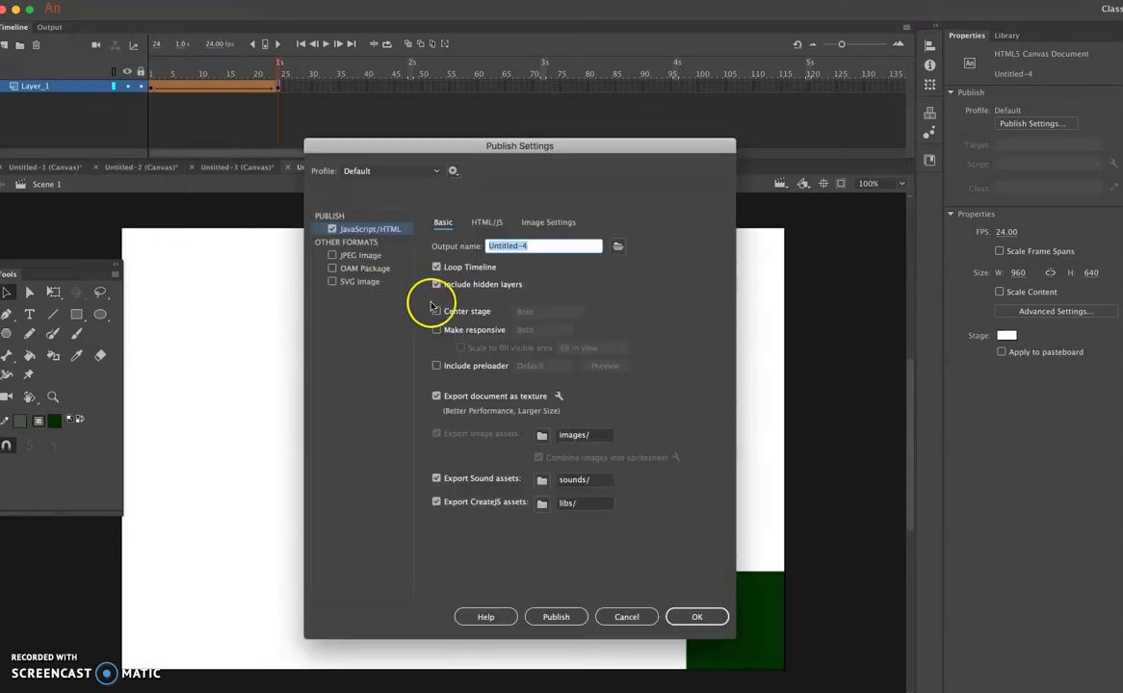
click(435, 312)
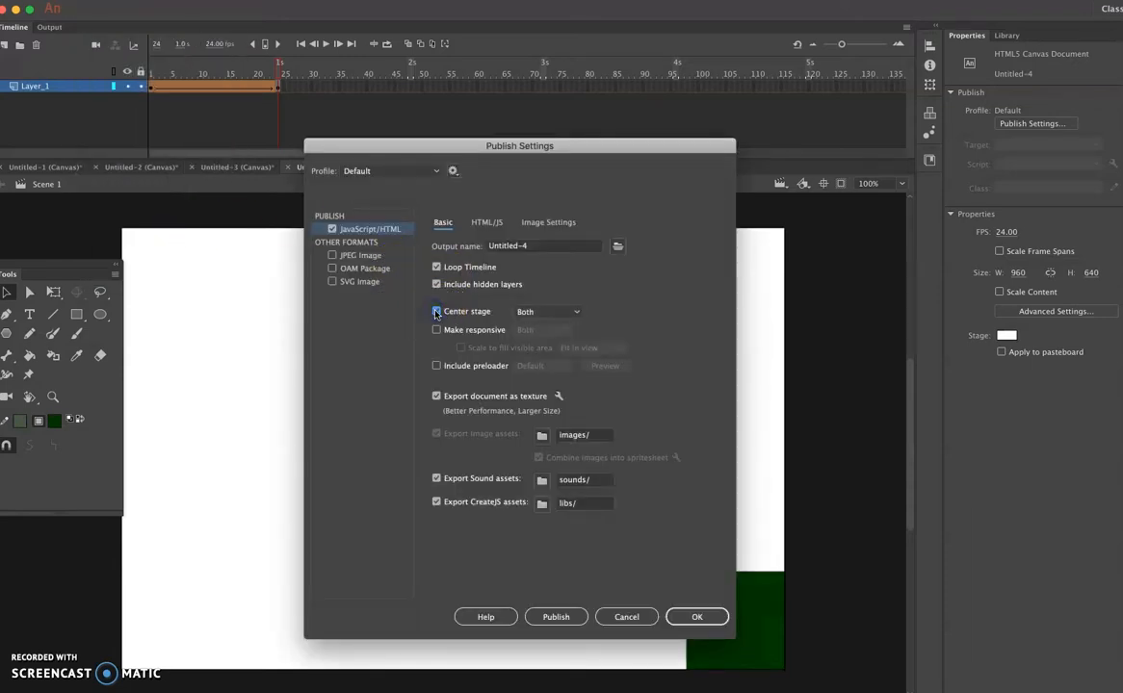
click(520, 312)
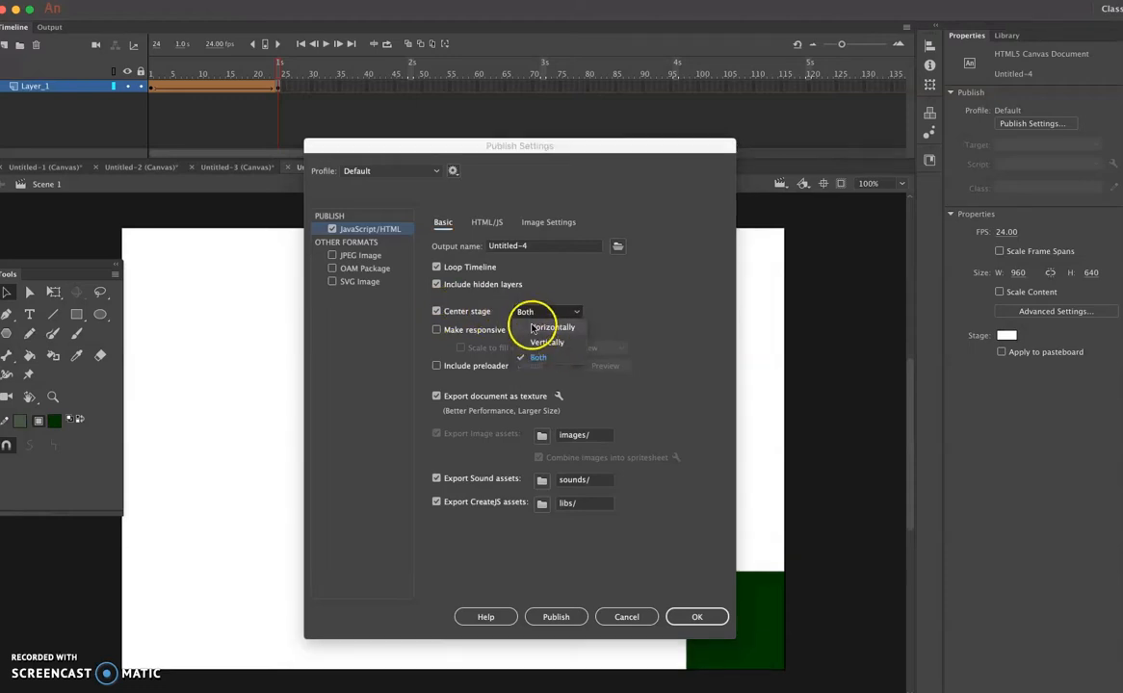
click(525, 313)
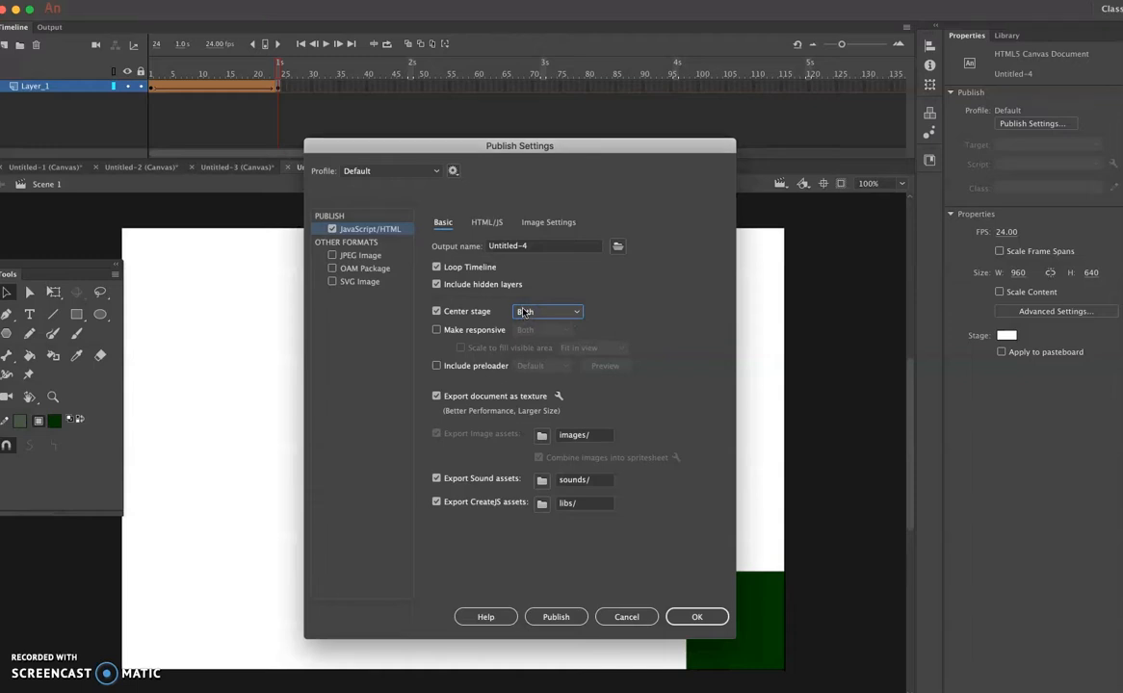
- Enable Make responsive for Both and Scale to fill visible area with Fit in view, and apply the publish settings
click(437, 330)
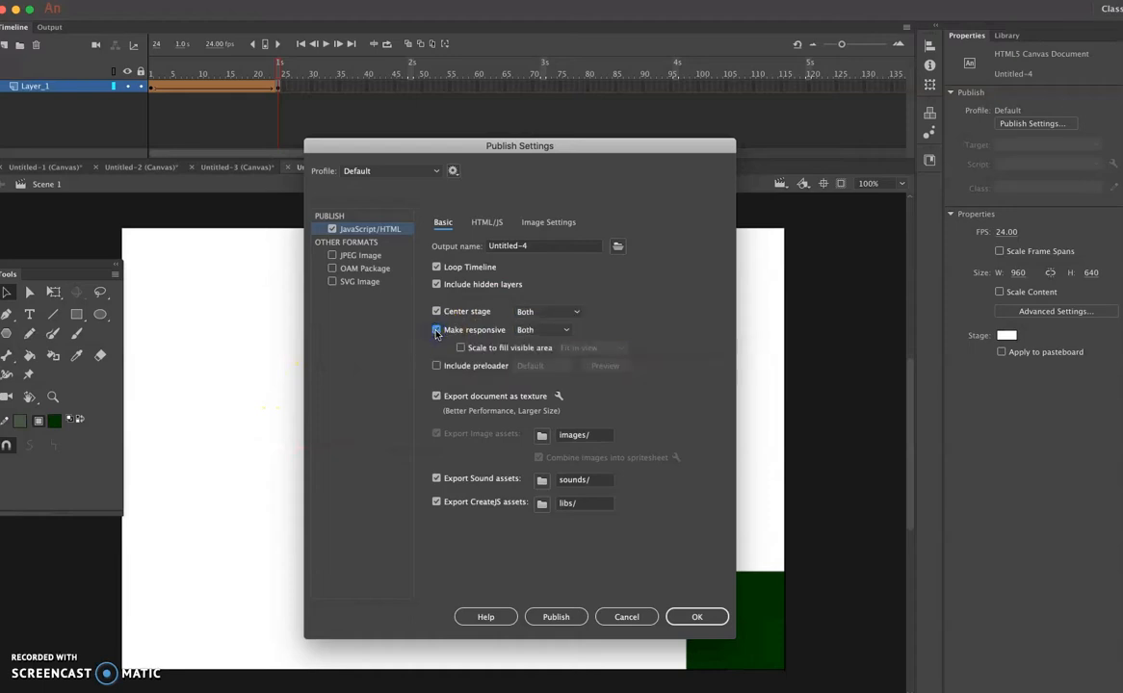
click(568, 330)
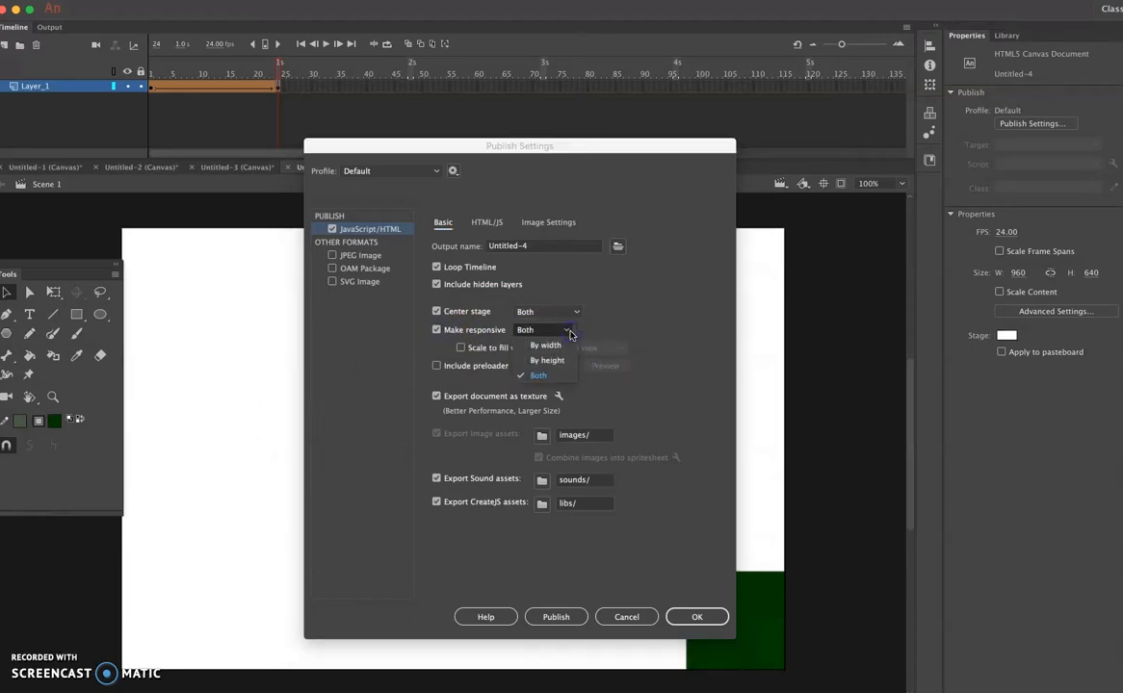
click(569, 332)
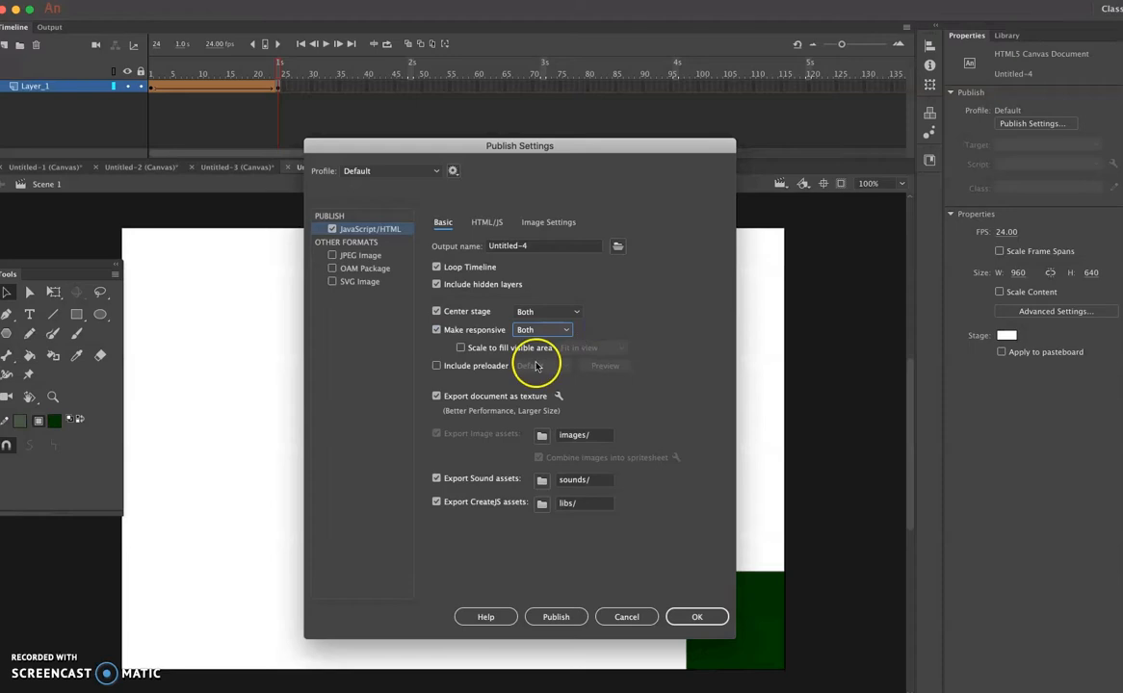
click(461, 348)
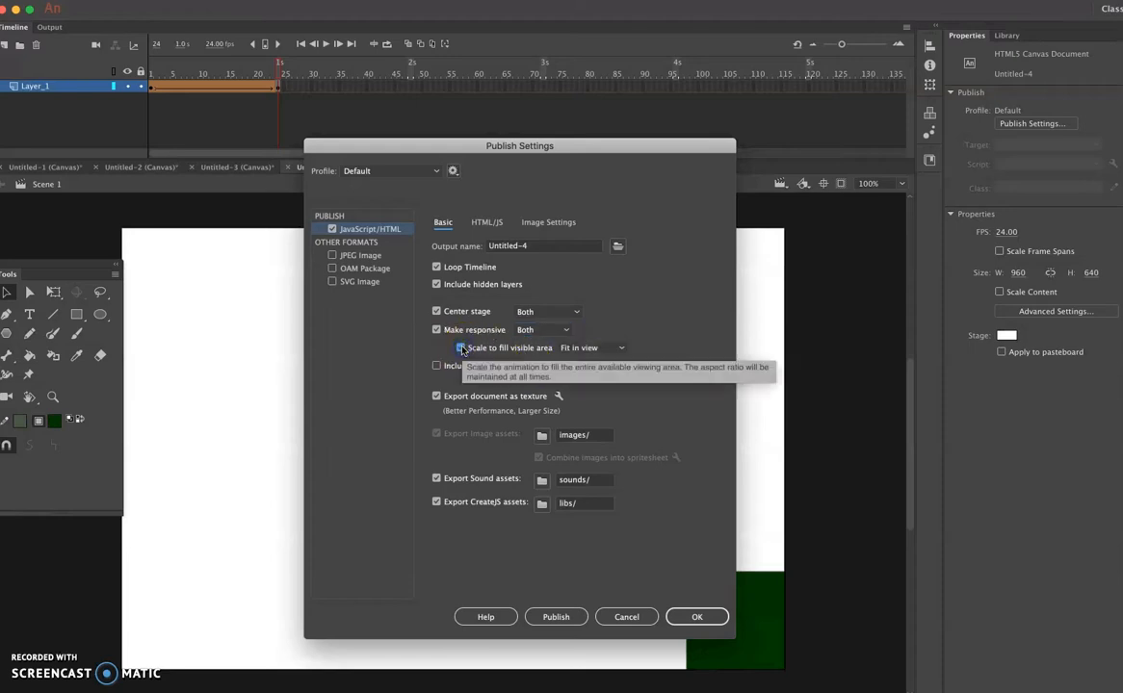
click(620, 349)
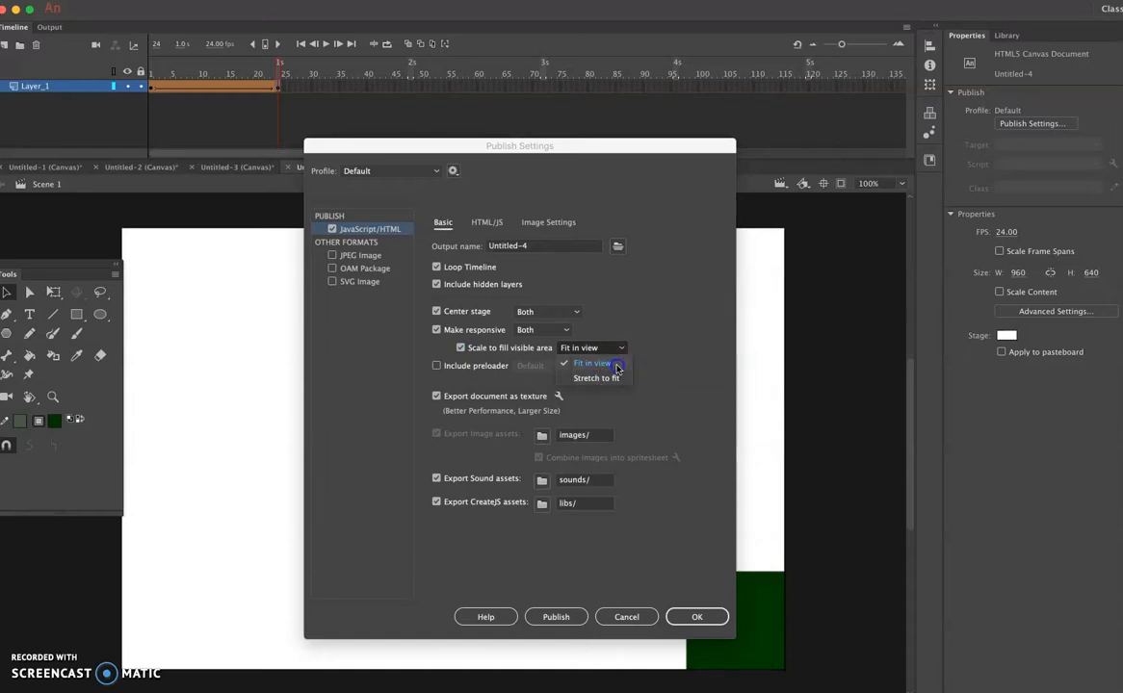
click(609, 364)
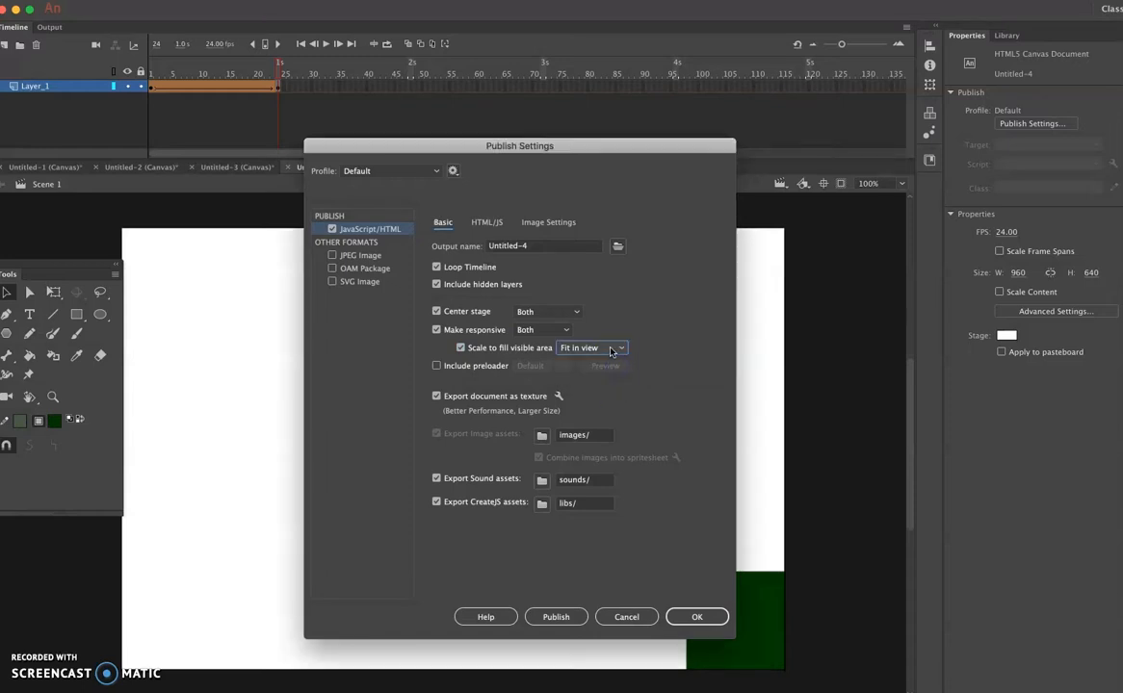
click(696, 616)
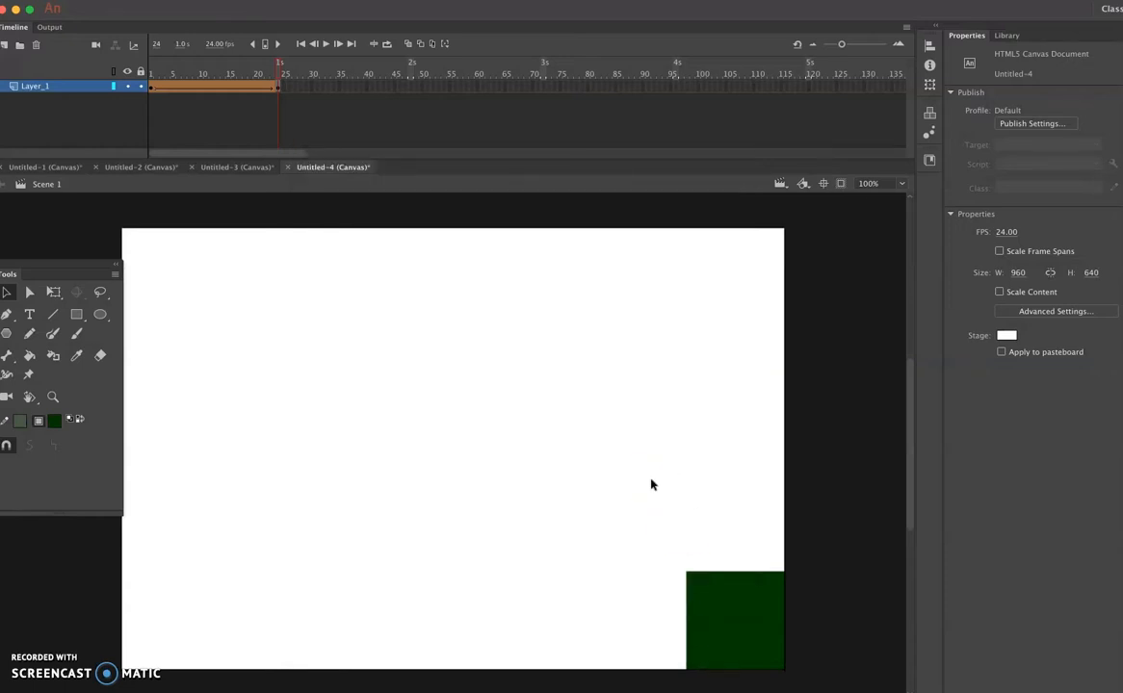
- Test the movie in the browser and check how the animation scales by shrinking and enlarging the preview window
click(374, 1)
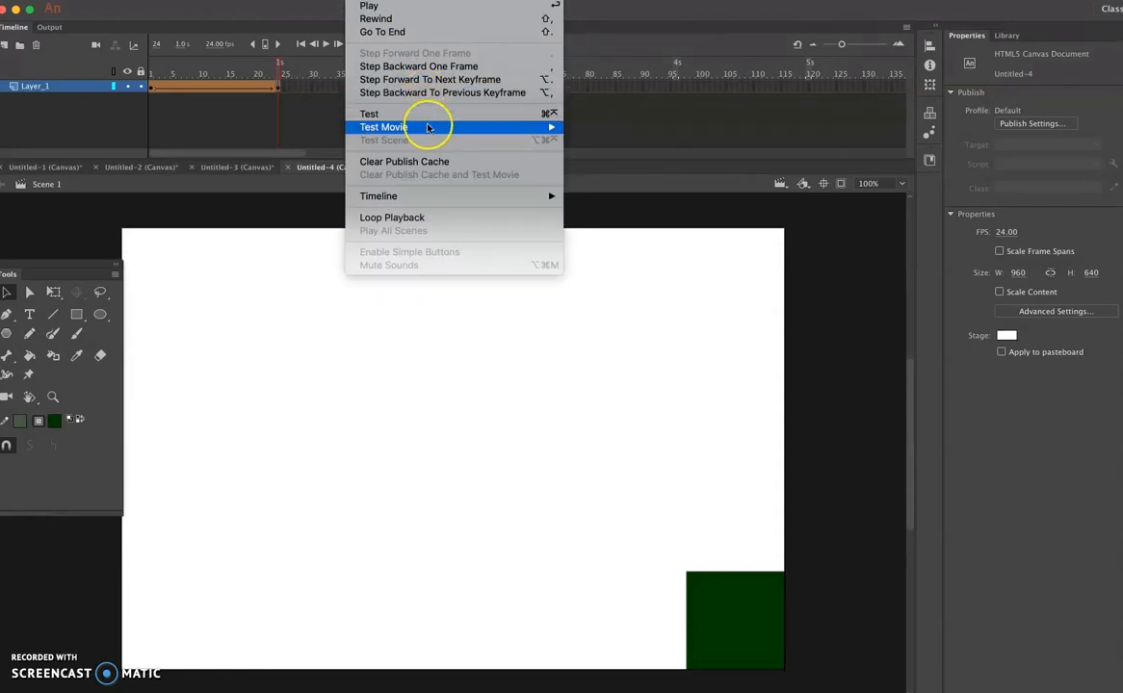
mouse_move(427, 128)
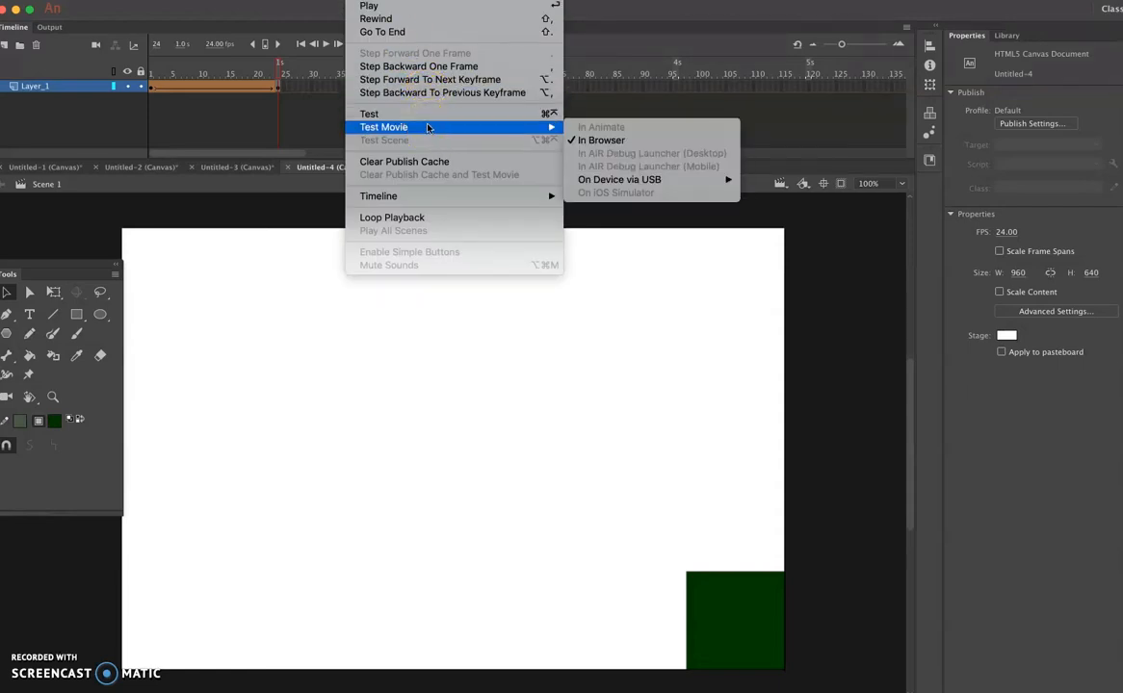
click(660, 240)
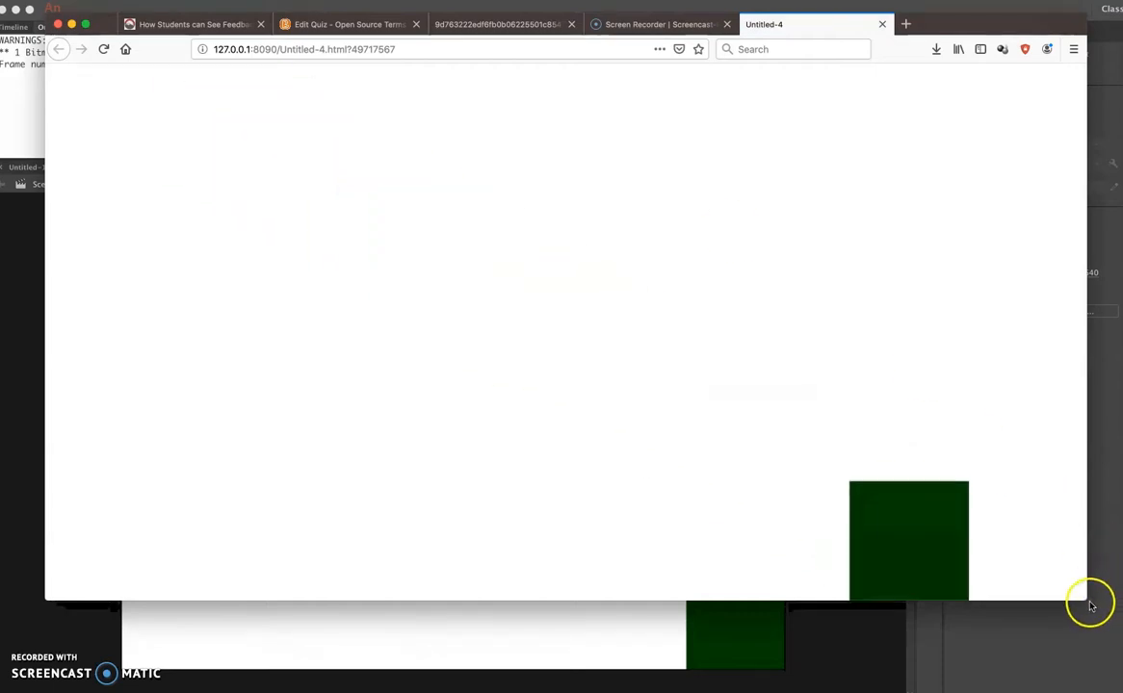
drag(1085, 601, 275, 528)
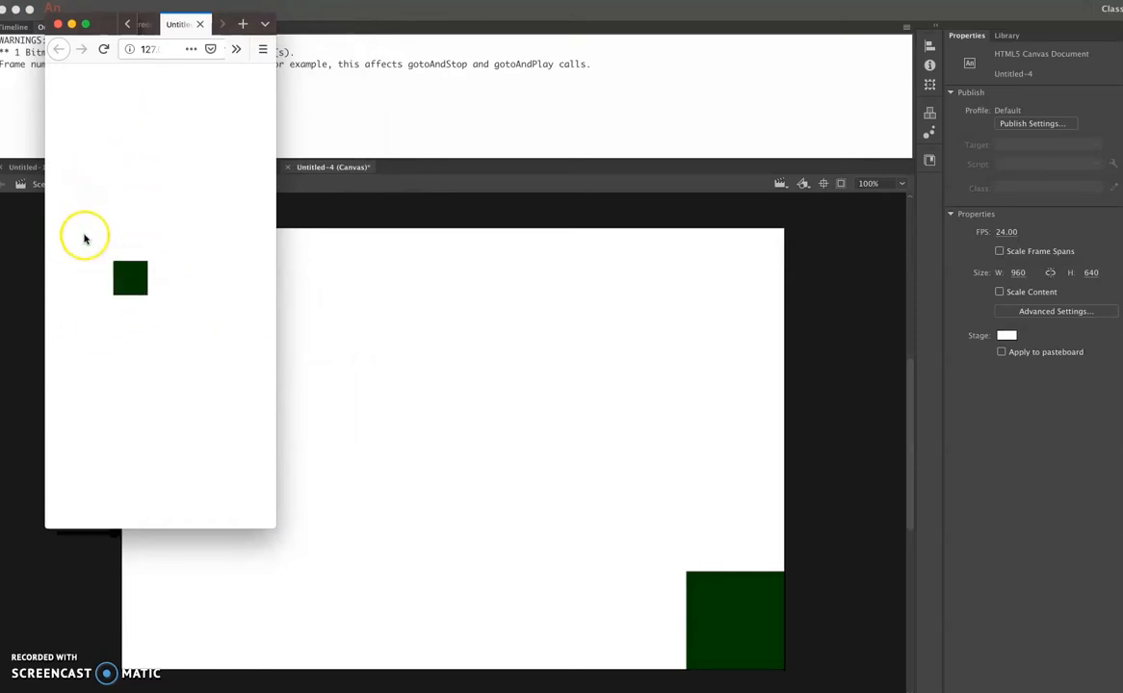
drag(283, 527, 833, 578)
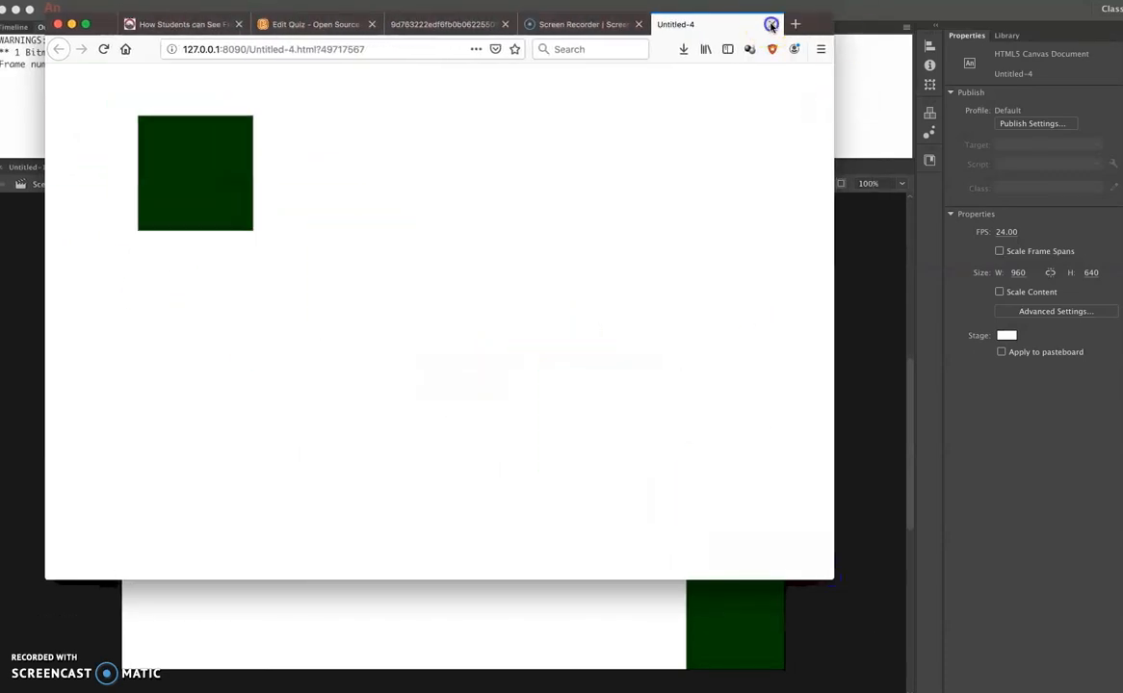
- Close the Untitled-4 browser preview and bring back the document's timeline
click(771, 24)
click(406, 622)
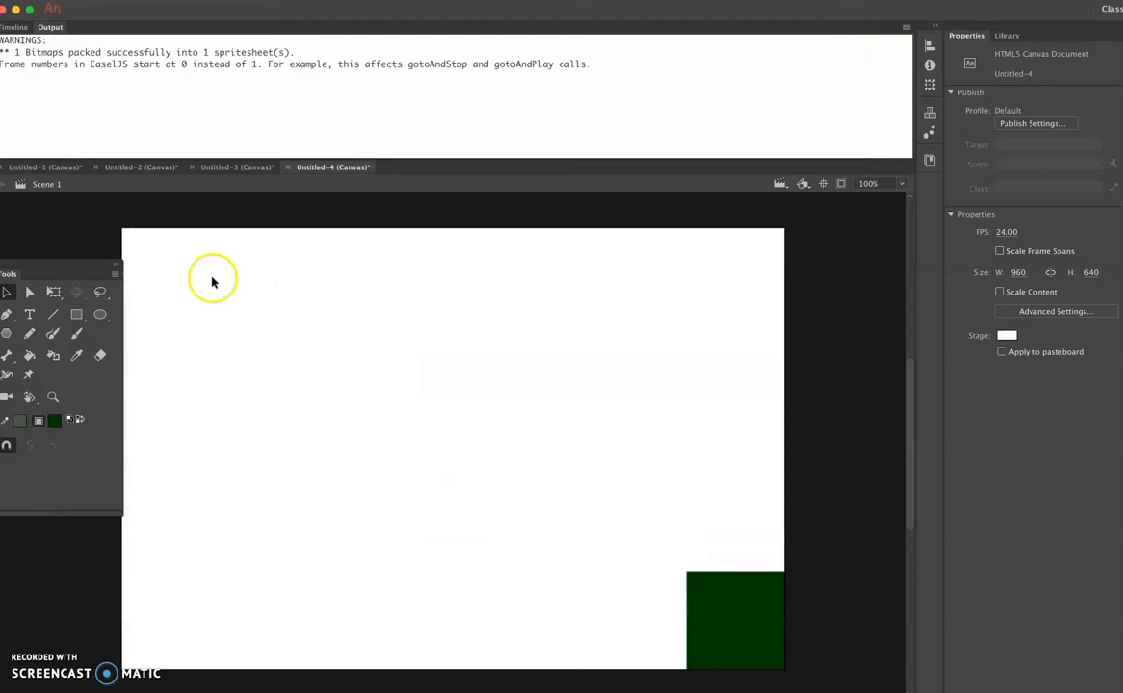
click(14, 27)
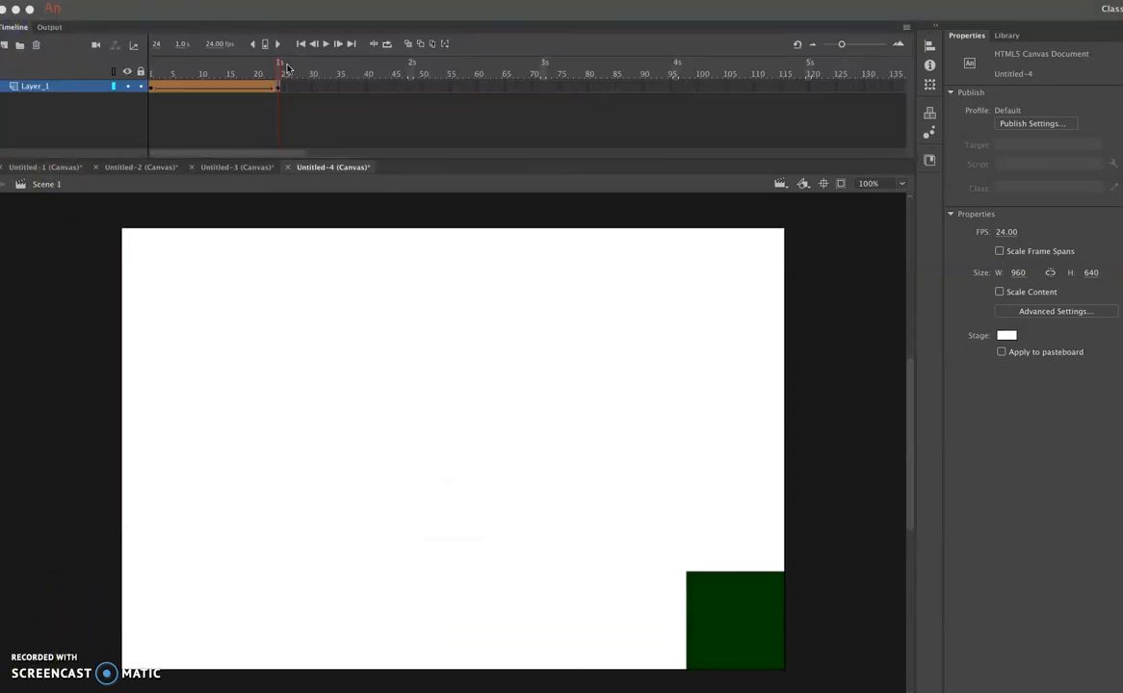
- Return the playhead to frame 1 and move the floating Tools panel fully into view
click(171, 72)
drag(171, 72, 142, 72)
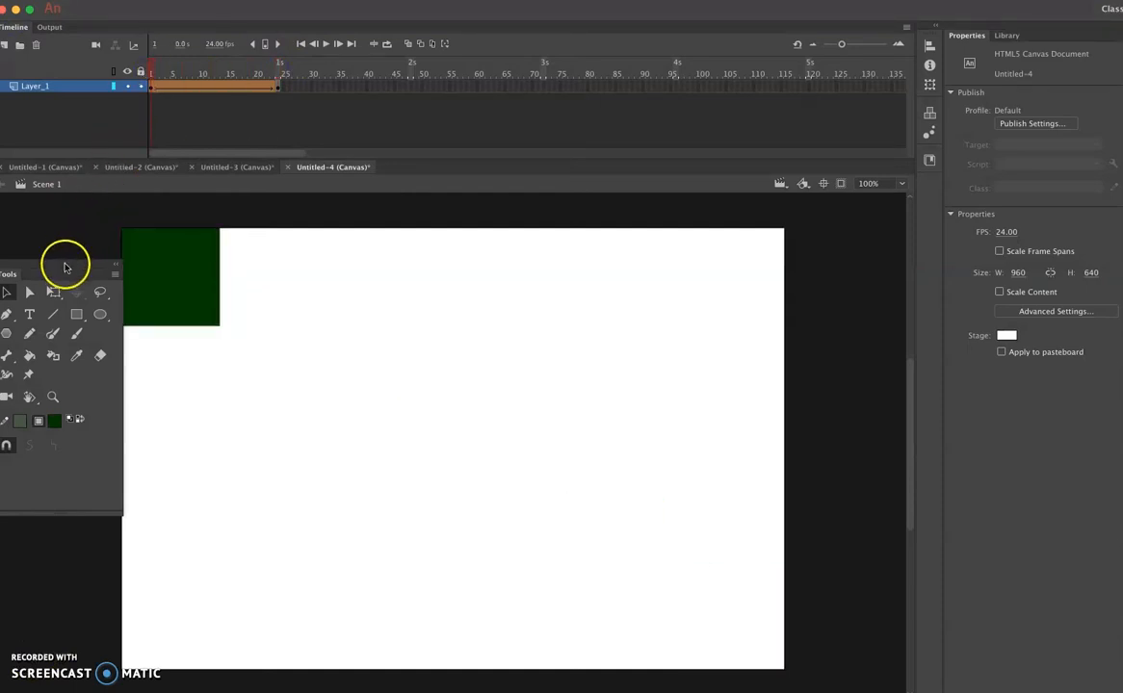
drag(65, 262, 97, 240)
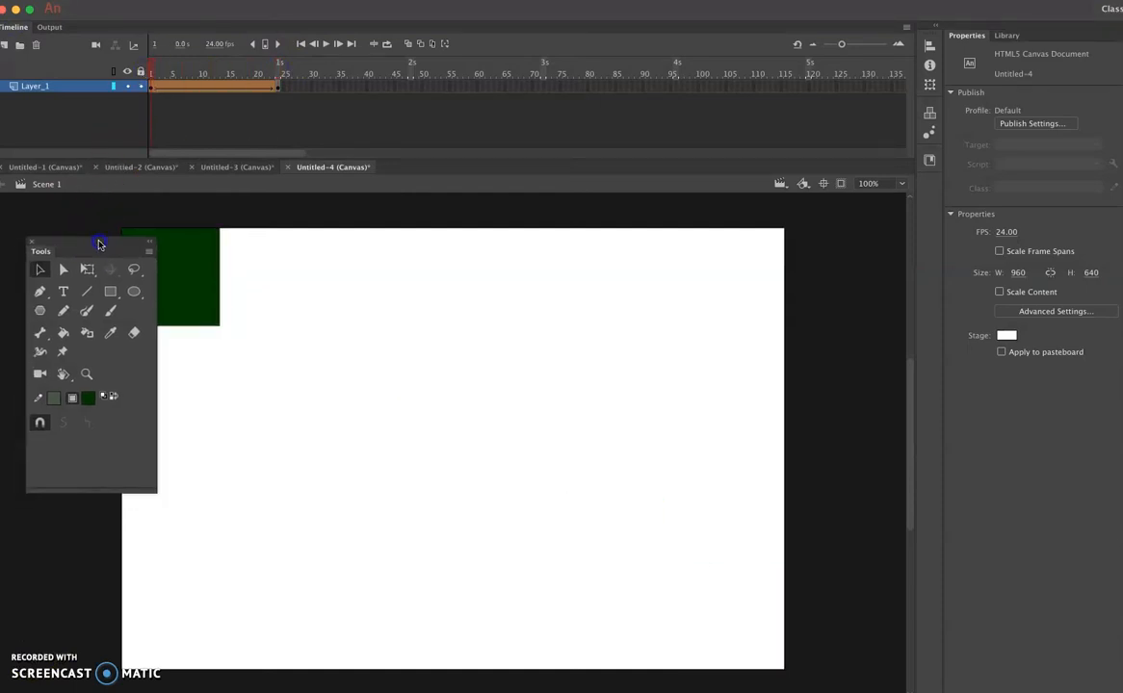
- Set the fill colour to blue and draw a circle about 134 px wide near the stage's upper-right corner in frame 1
click(86, 403)
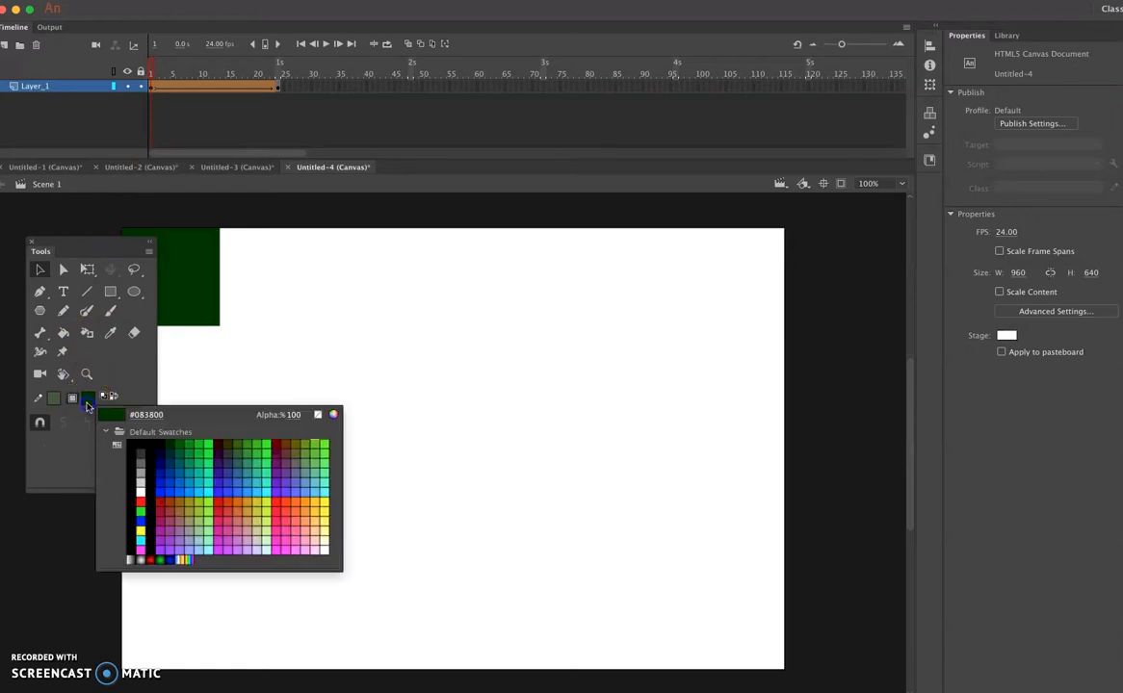
click(173, 489)
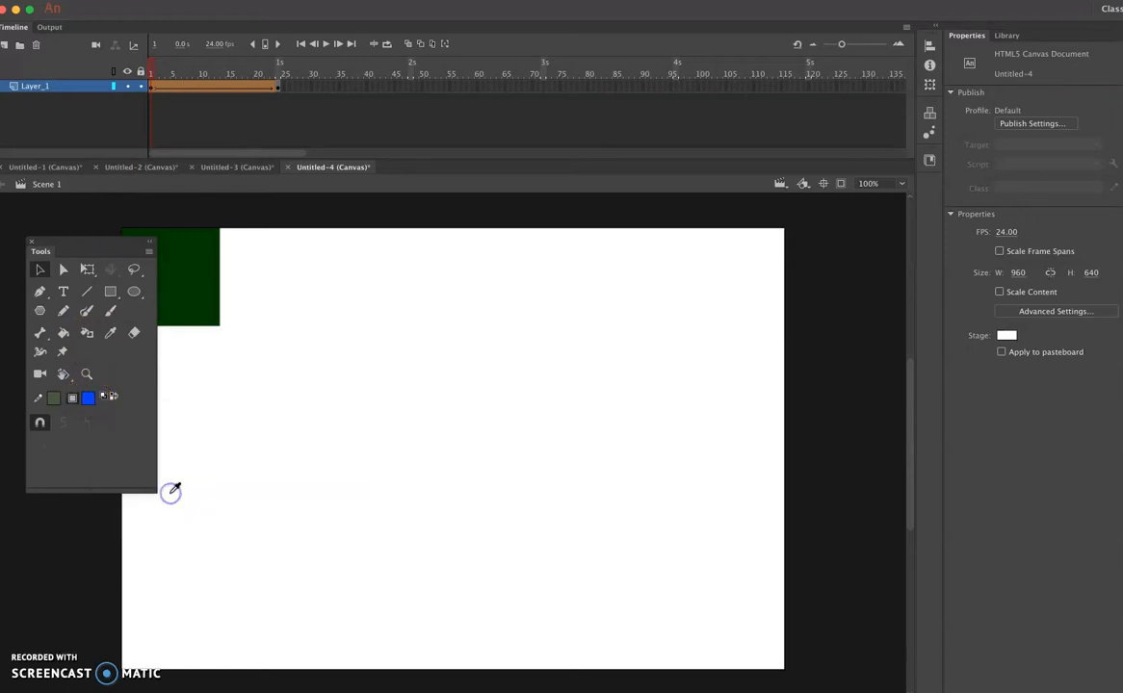
click(135, 292)
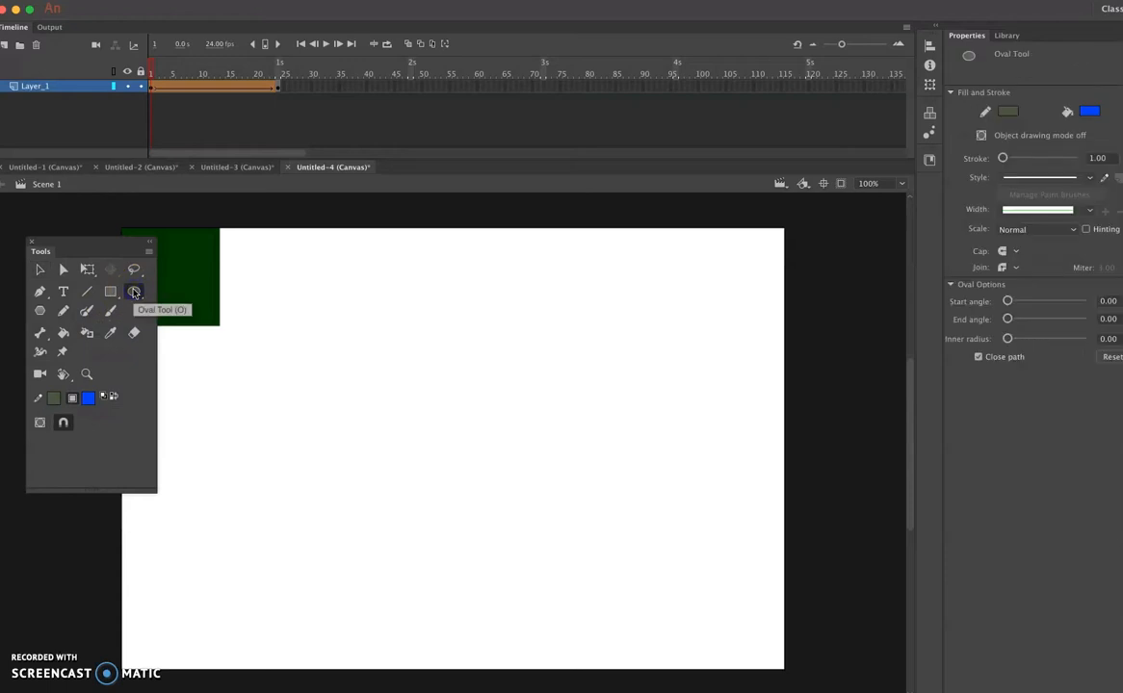
drag(656, 248, 748, 319)
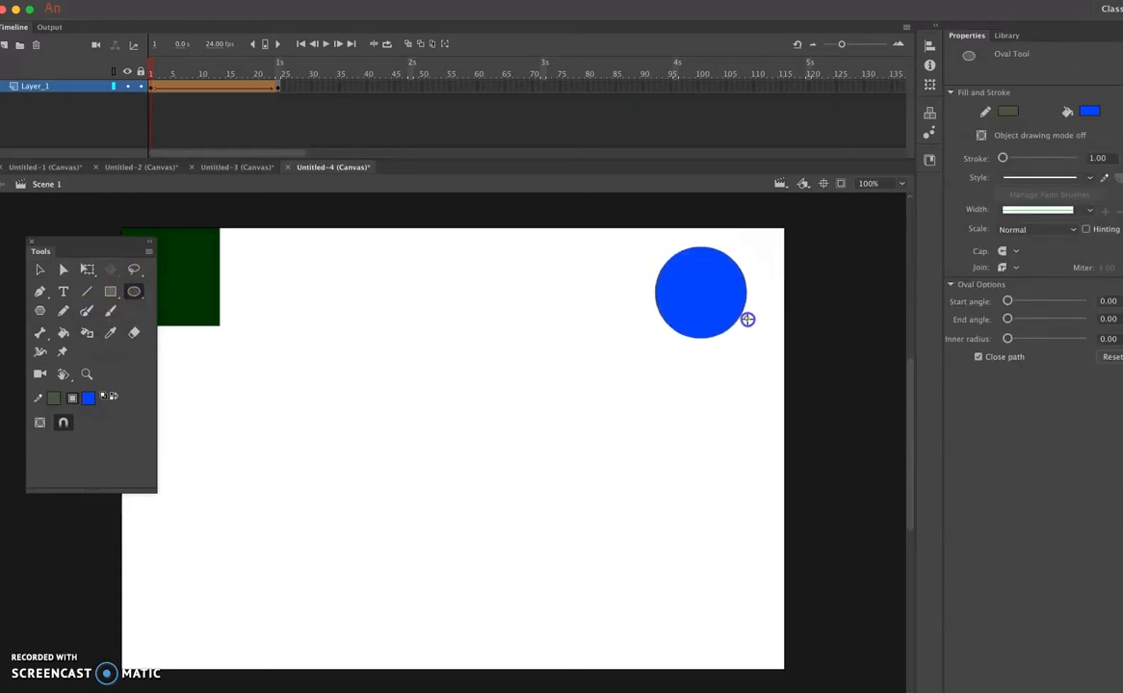
click(723, 305)
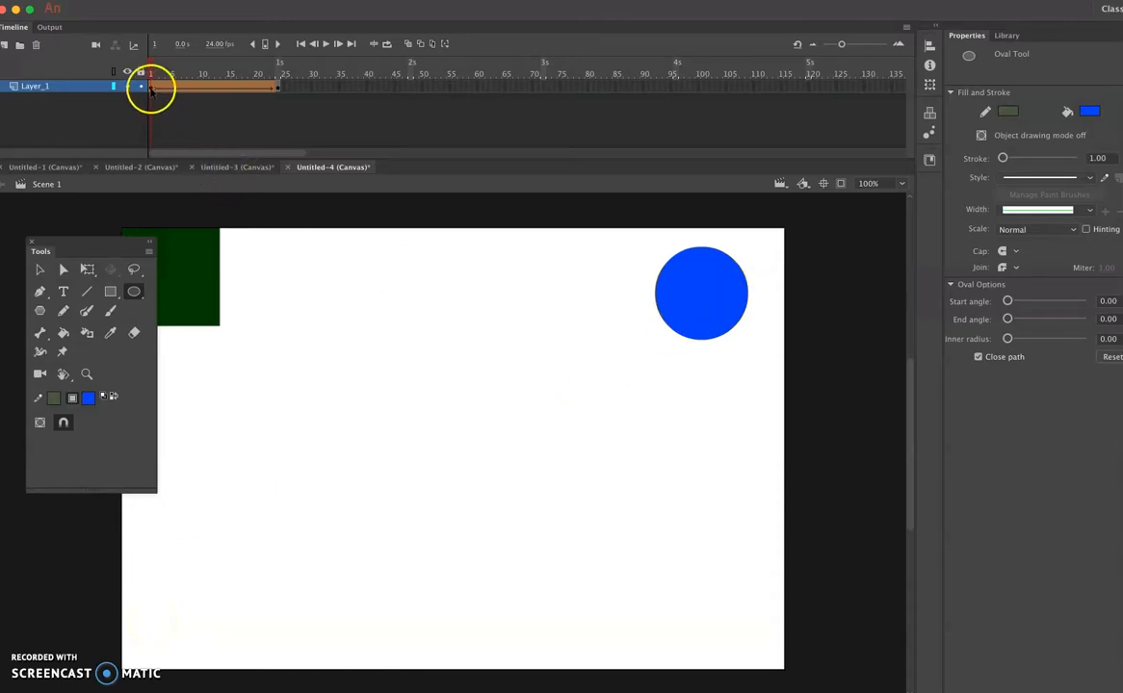
- Copy the blue circle from frame 1 into frame 24 of Layer_1 and place it in the stage's lower-left corner, at about X 16, Y 493
click(151, 87)
click(279, 87)
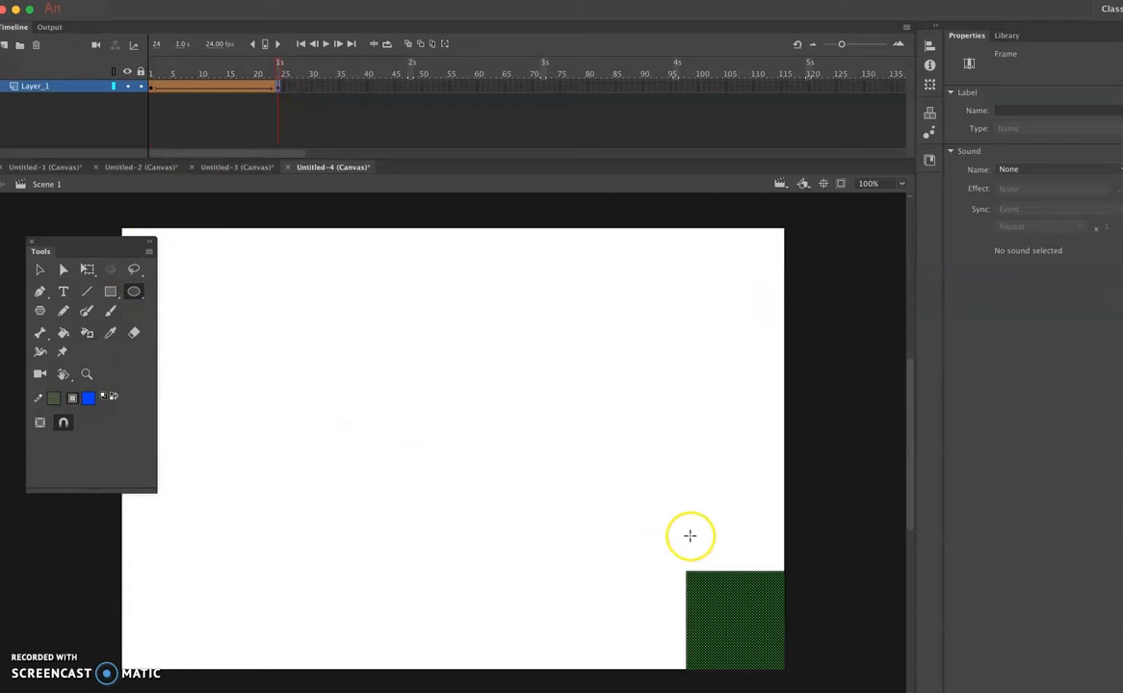
click(151, 87)
click(39, 270)
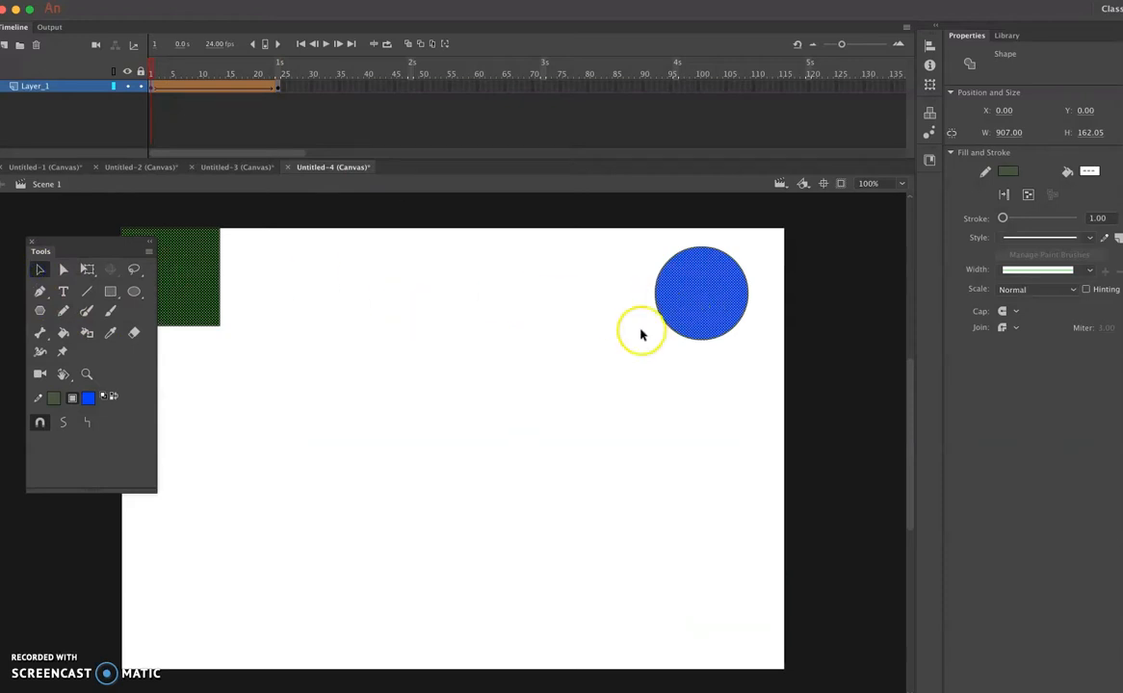
click(698, 285)
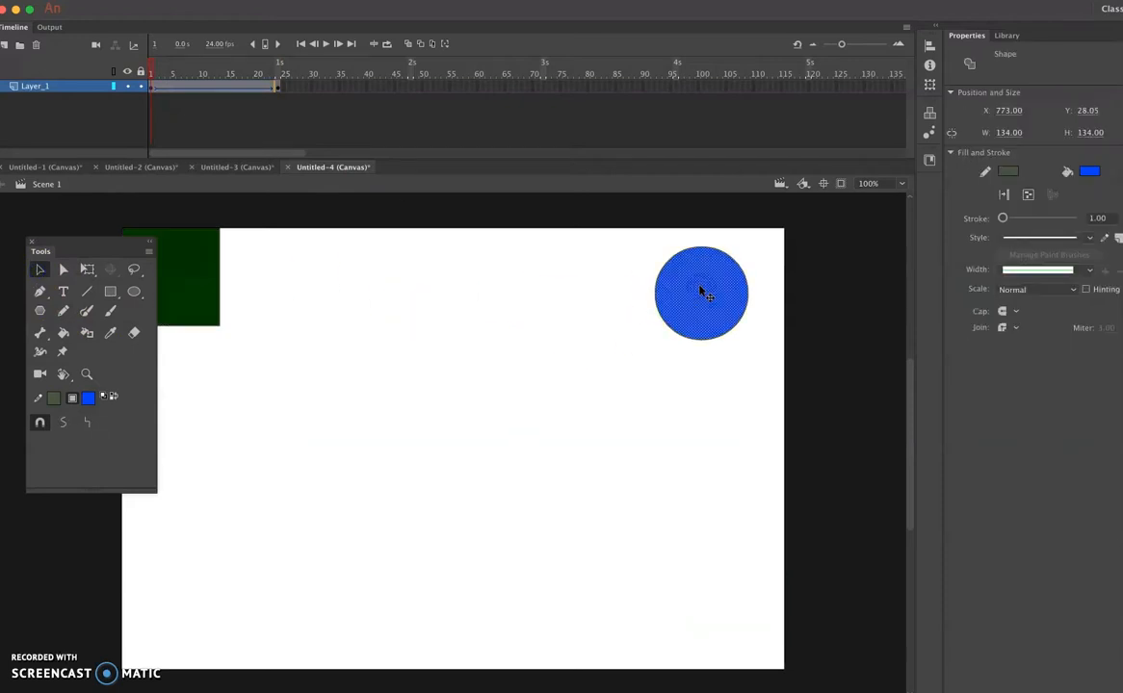
click(279, 91)
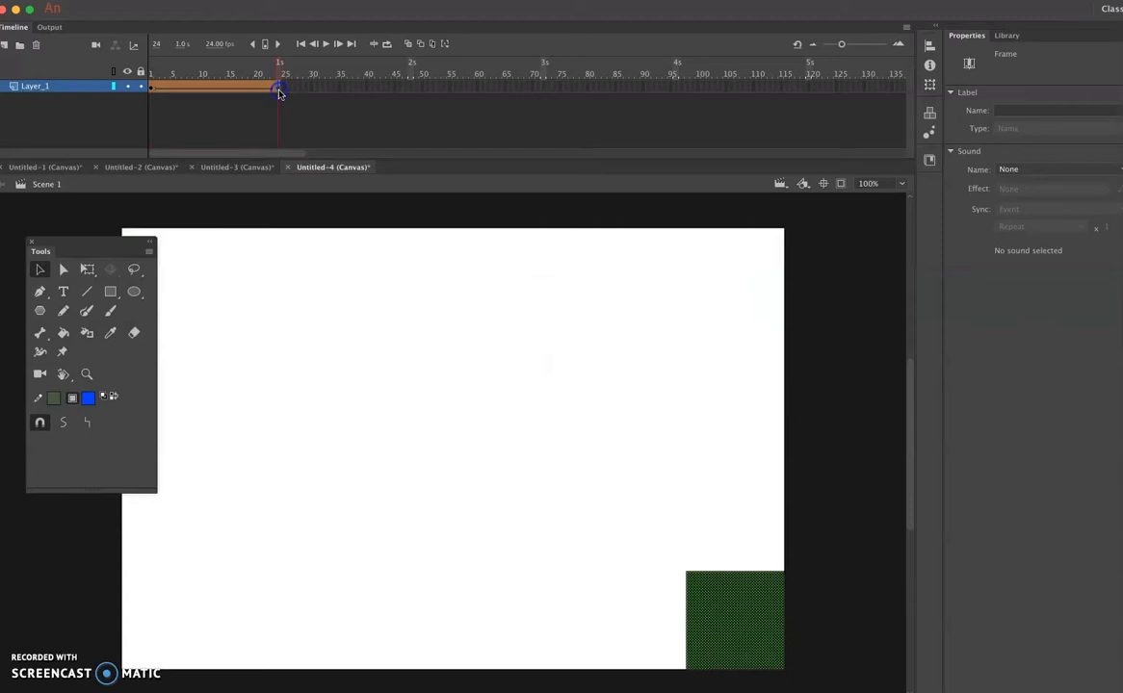
key(super+v)
drag(454, 456, 181, 623)
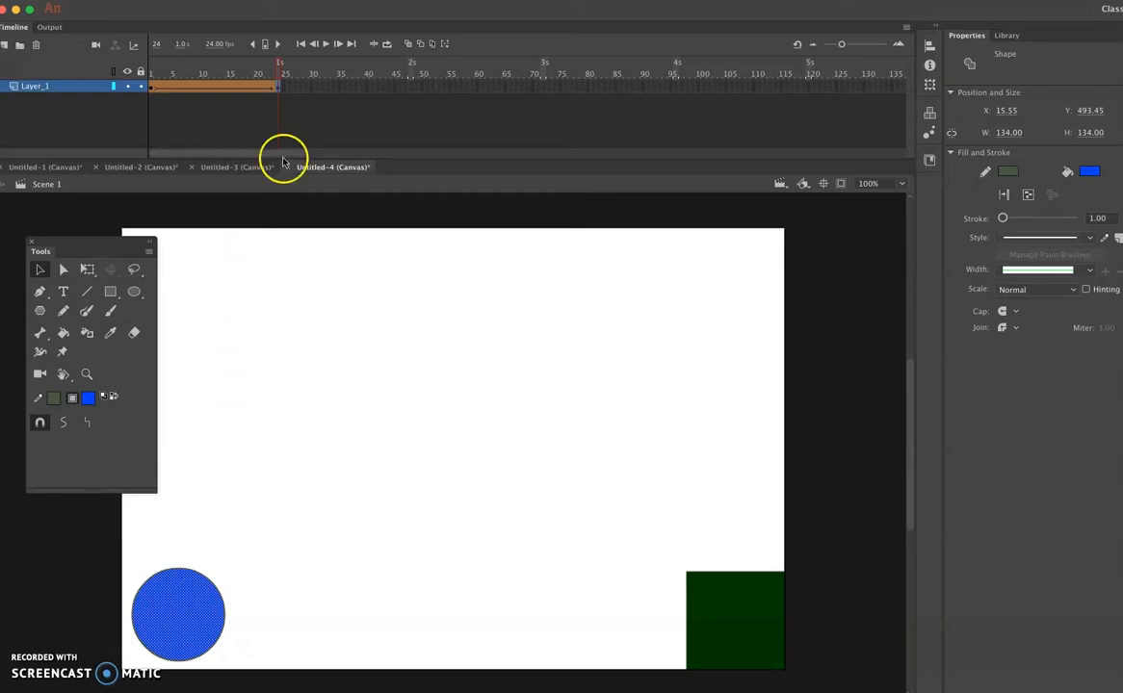
- Scrub and play the shape tween on Layer_1, comparing how the square and circle behave between frames 1 and 24
drag(287, 68, 144, 94)
click(151, 87)
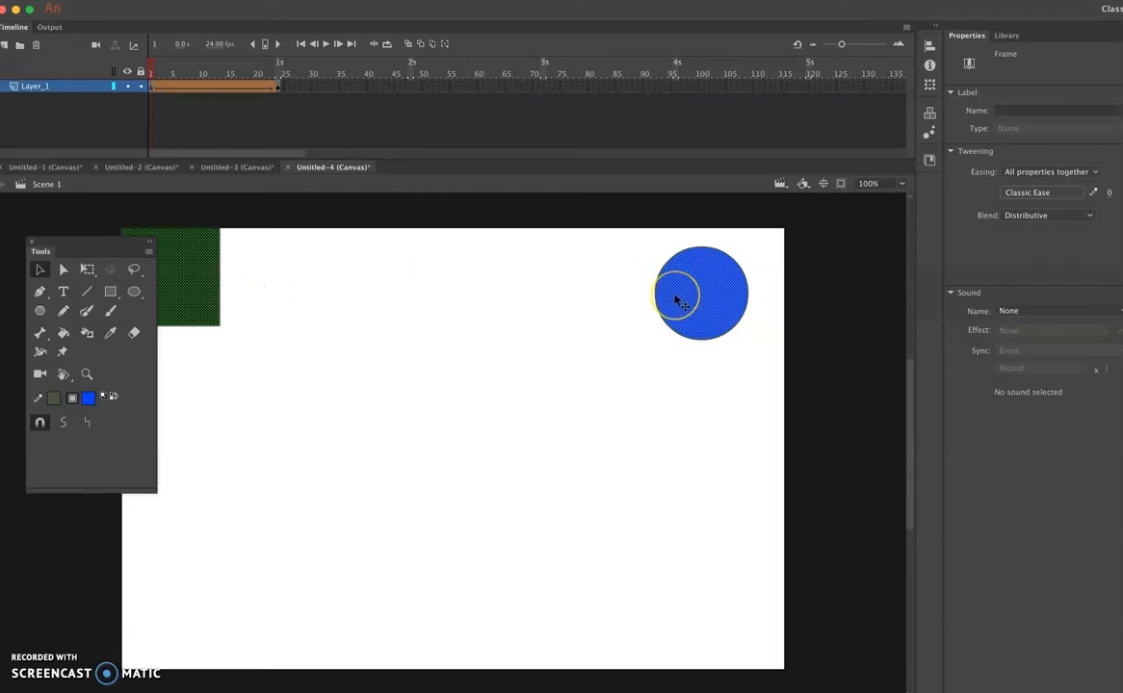
click(280, 89)
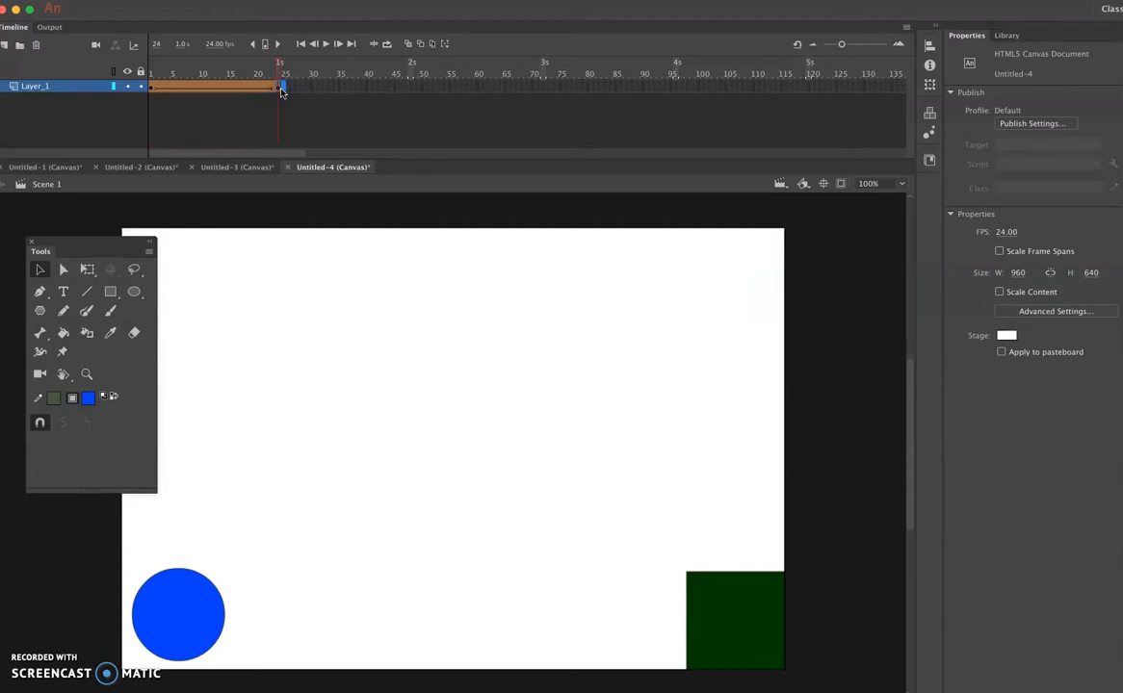
click(279, 88)
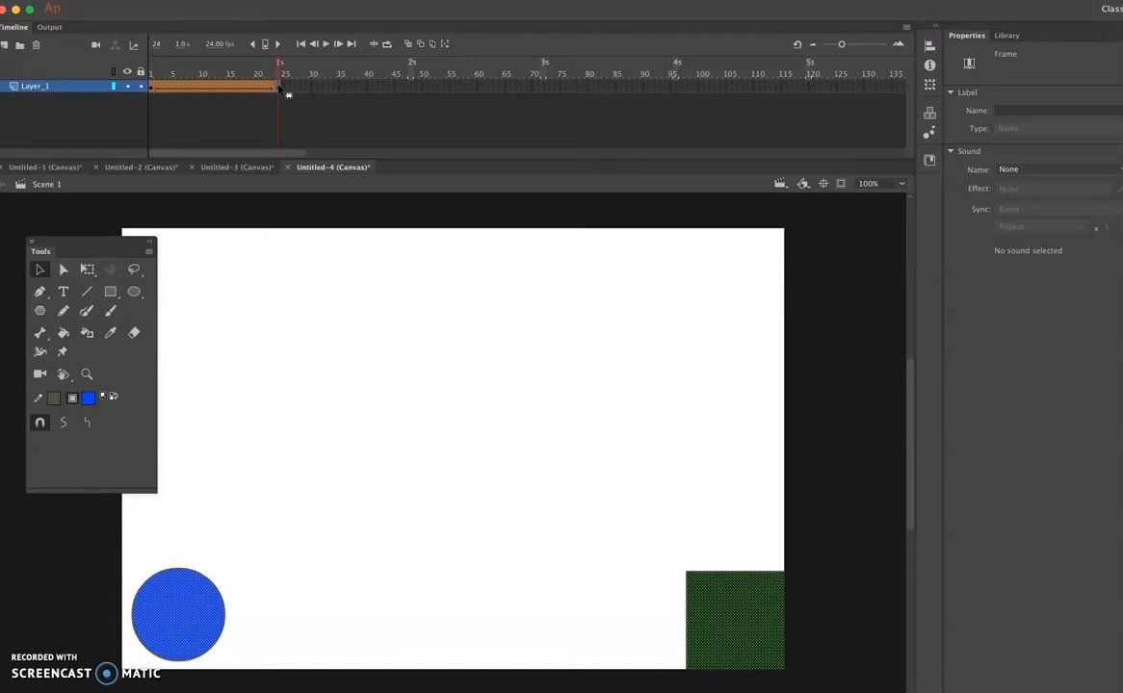
key(Return)
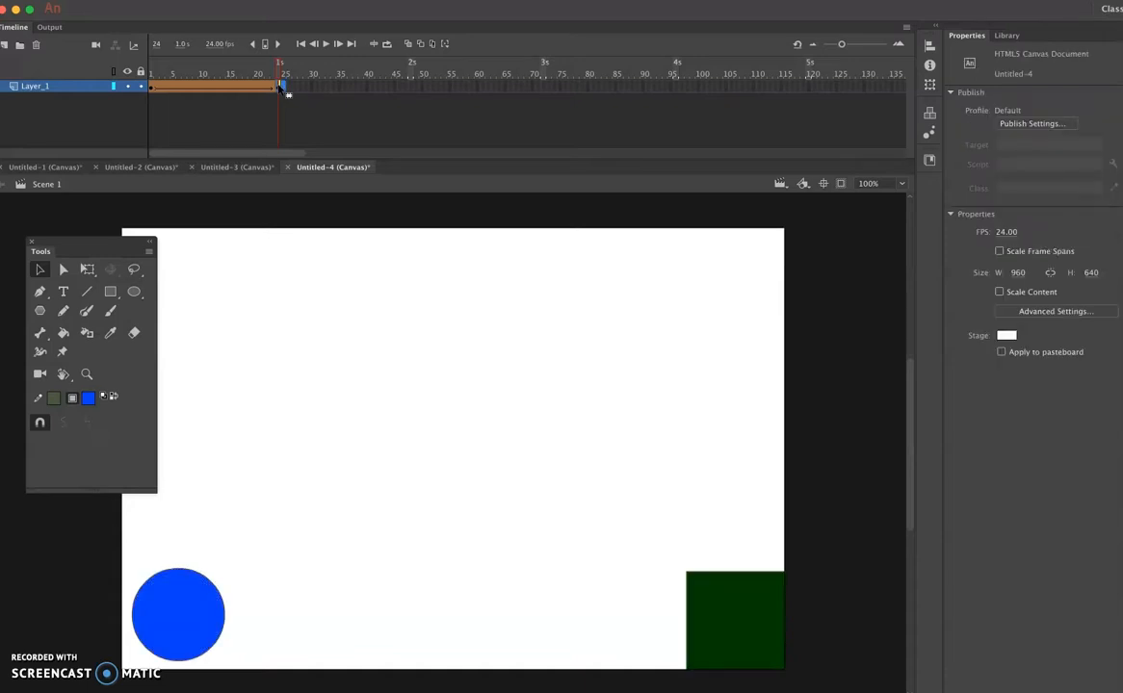
- Undo the placement and pasting of the blue circle in frame 24
key(super+z)
key(super+z)
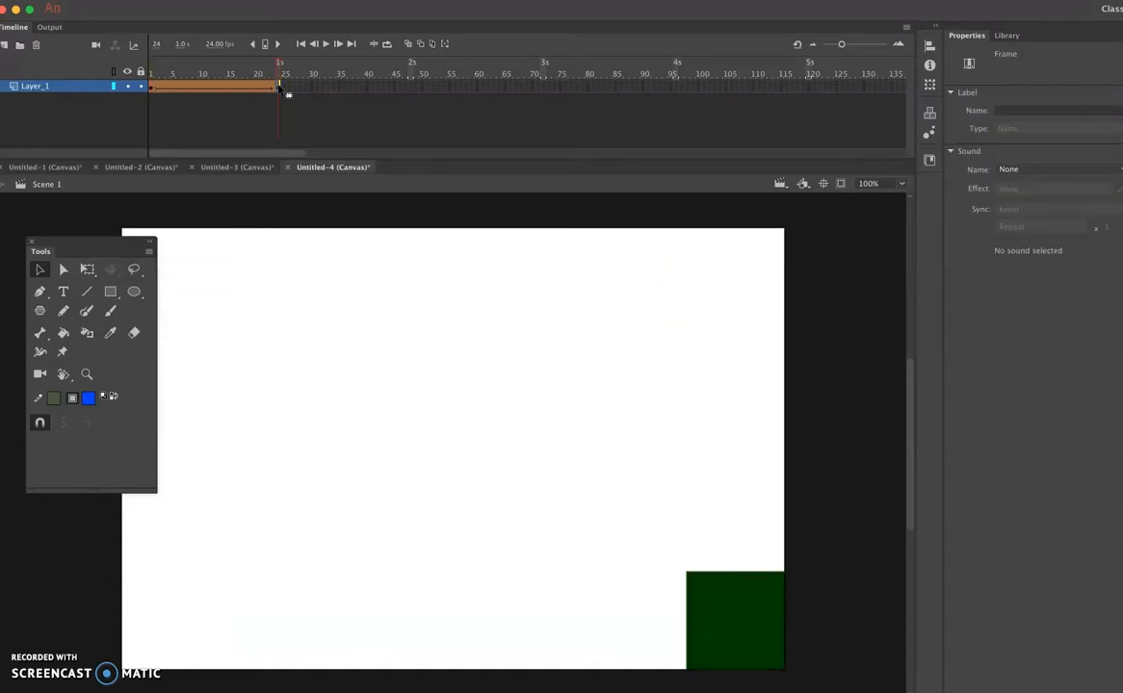
click(278, 87)
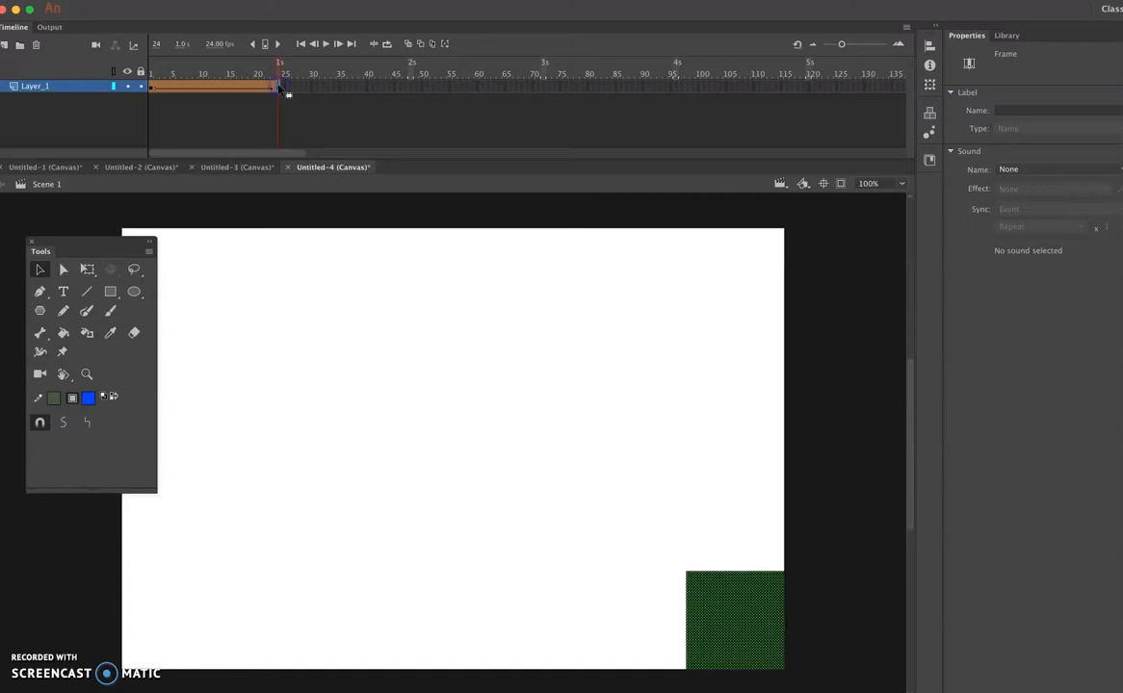
- Remove the entire blue circle, including its outline, from frame 1 of Layer_1
click(152, 87)
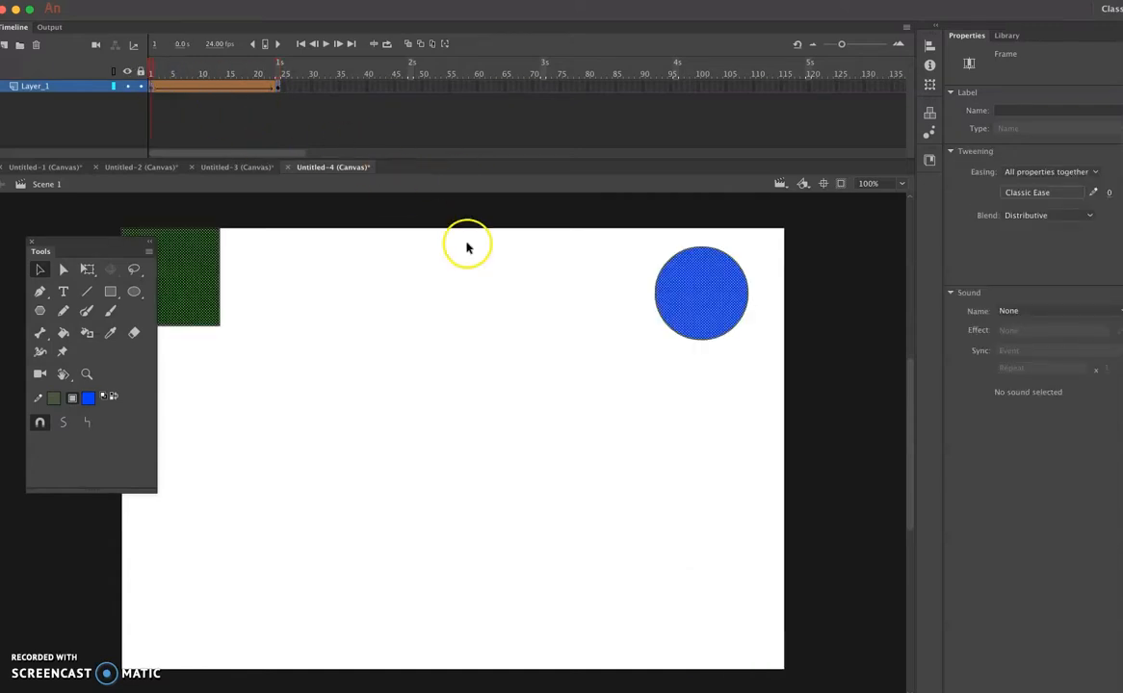
click(589, 258)
drag(589, 258, 762, 335)
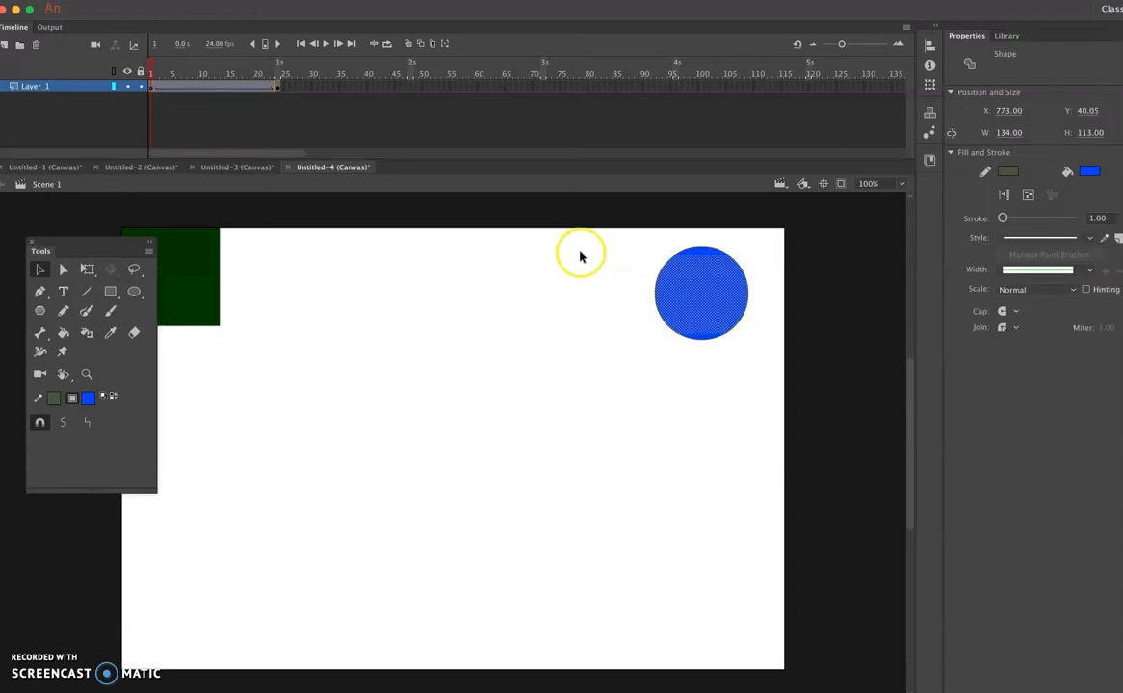
drag(582, 232, 792, 300)
key(Delete)
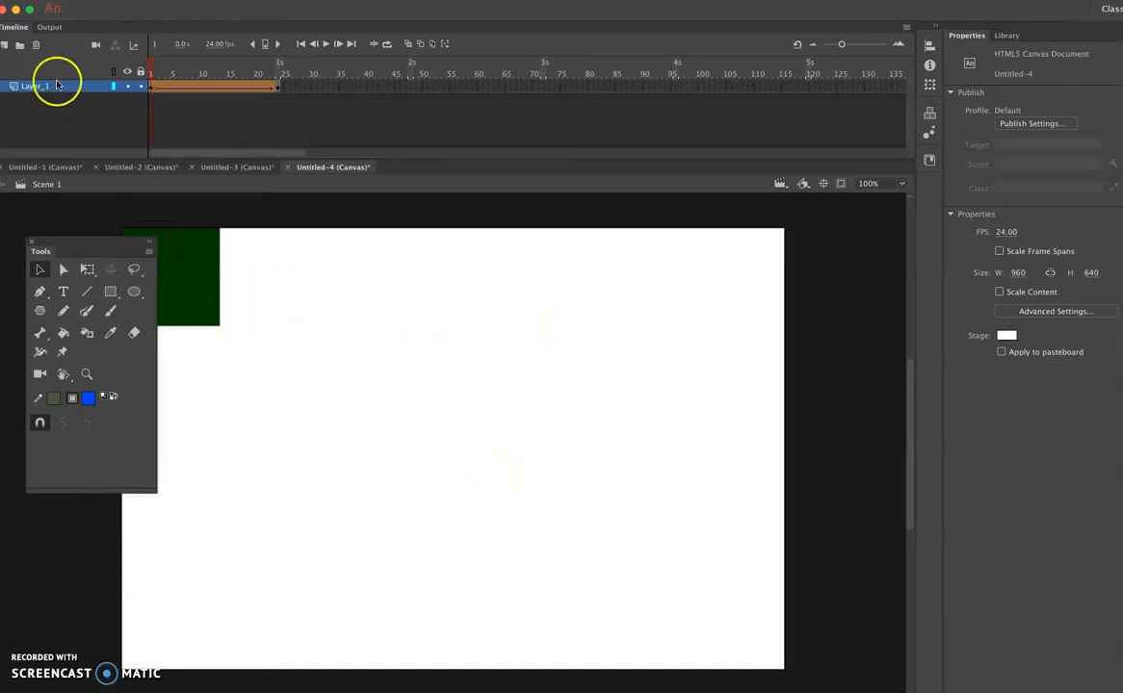
- Add a new layer above Layer_1 and paste the blue circle onto it in its original position
click(4, 45)
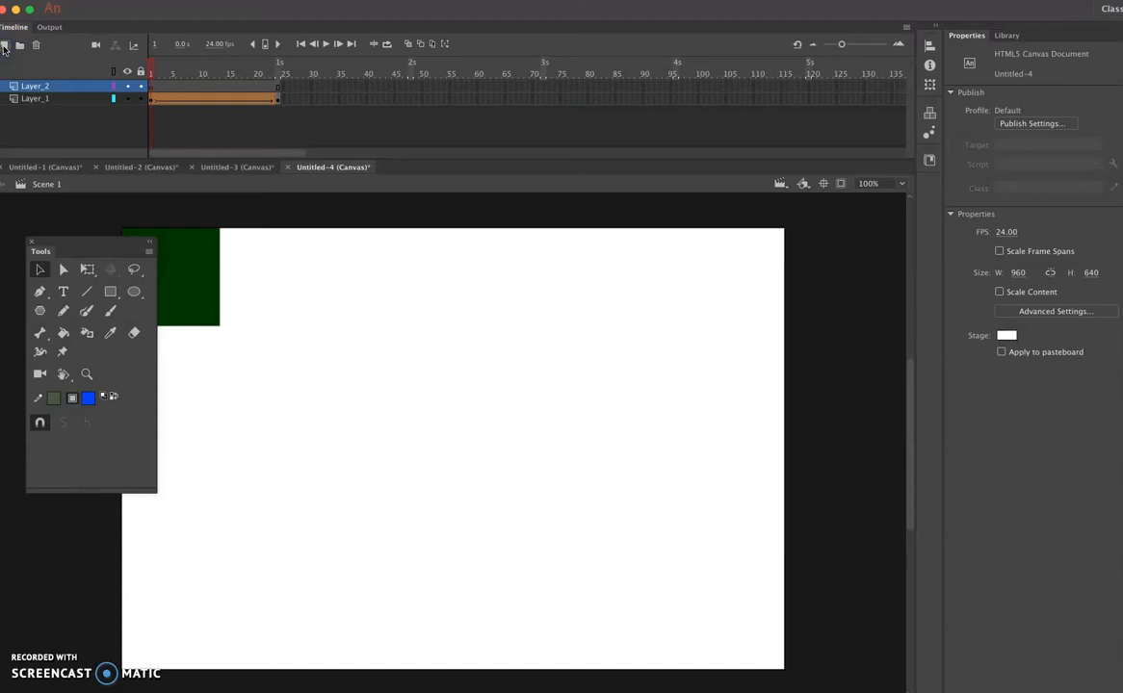
shift+click(33, 98)
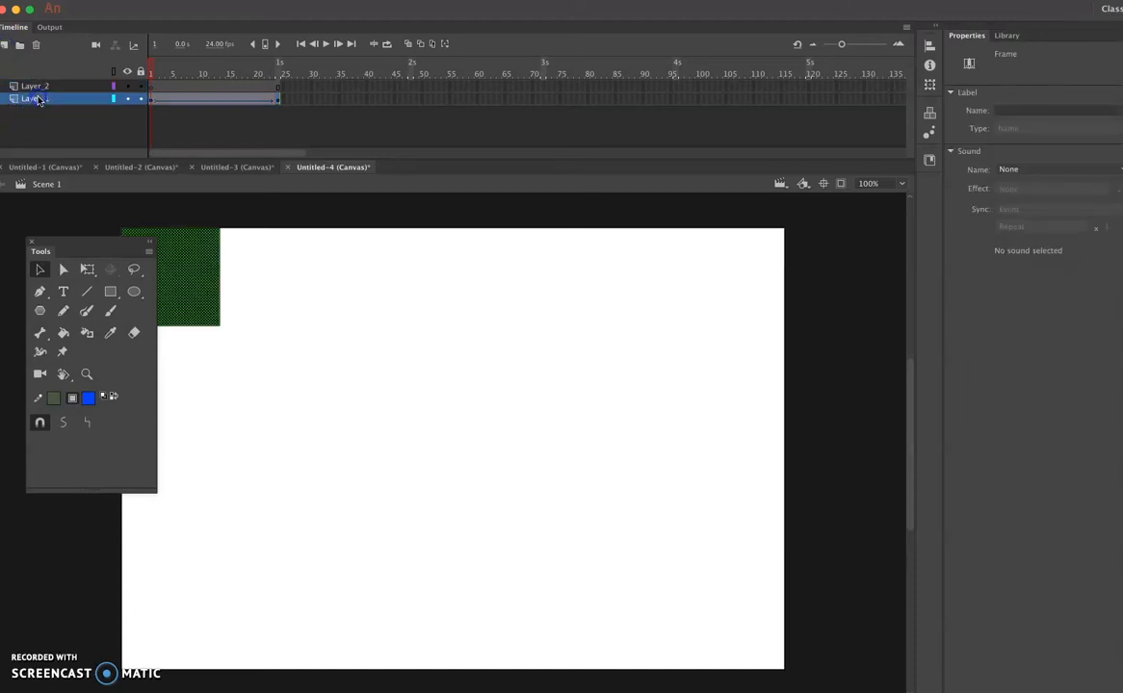
click(36, 86)
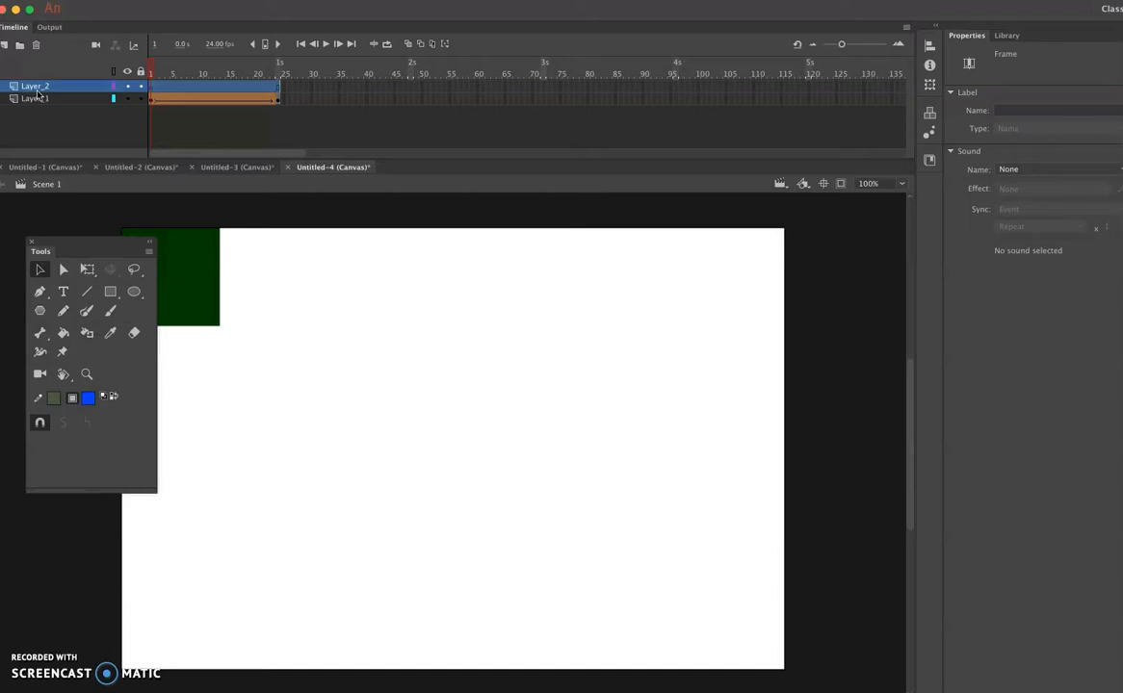
click(37, 87)
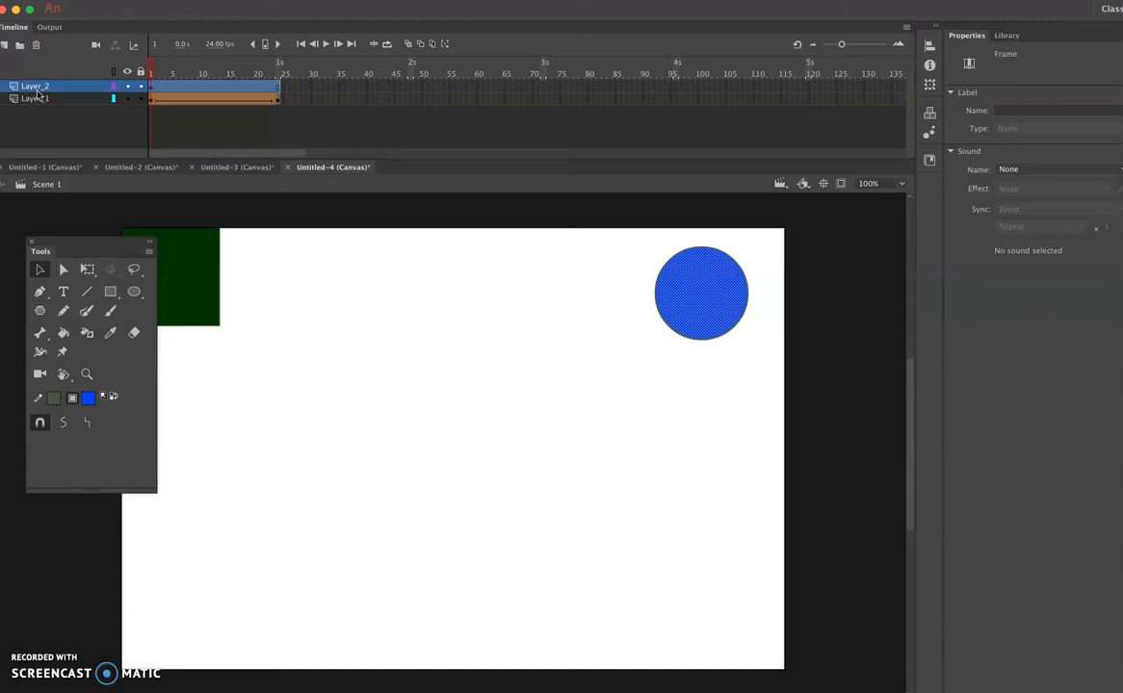
- Insert a keyframe at frame 24 of Layer_2
click(278, 91)
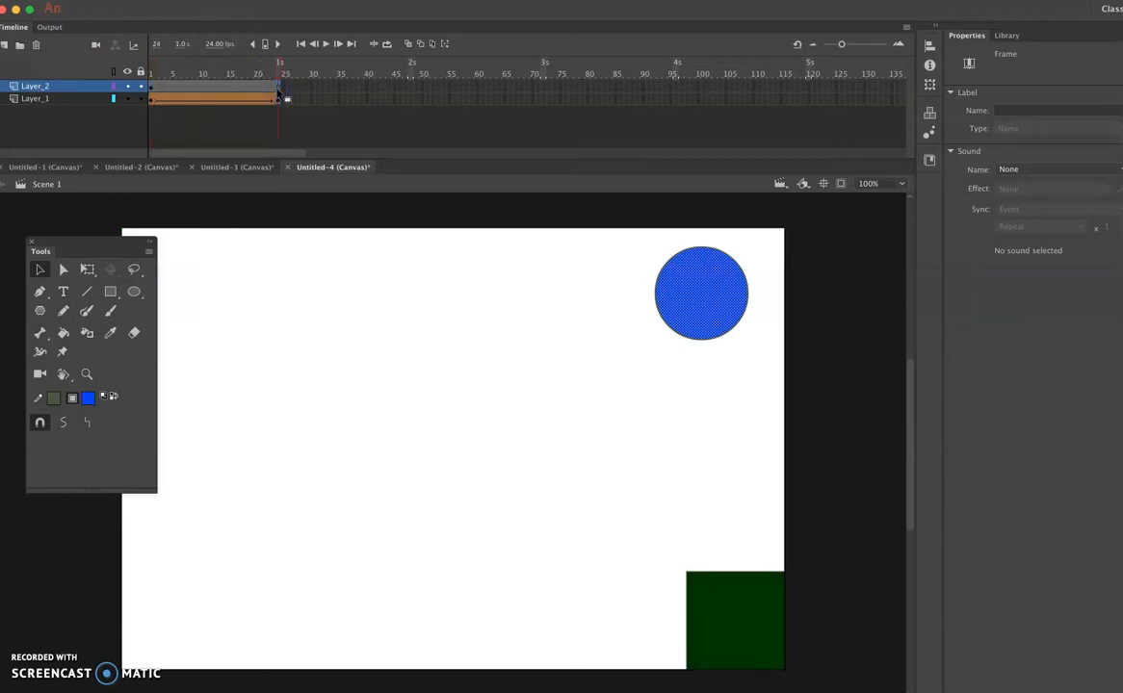
right_click(277, 91)
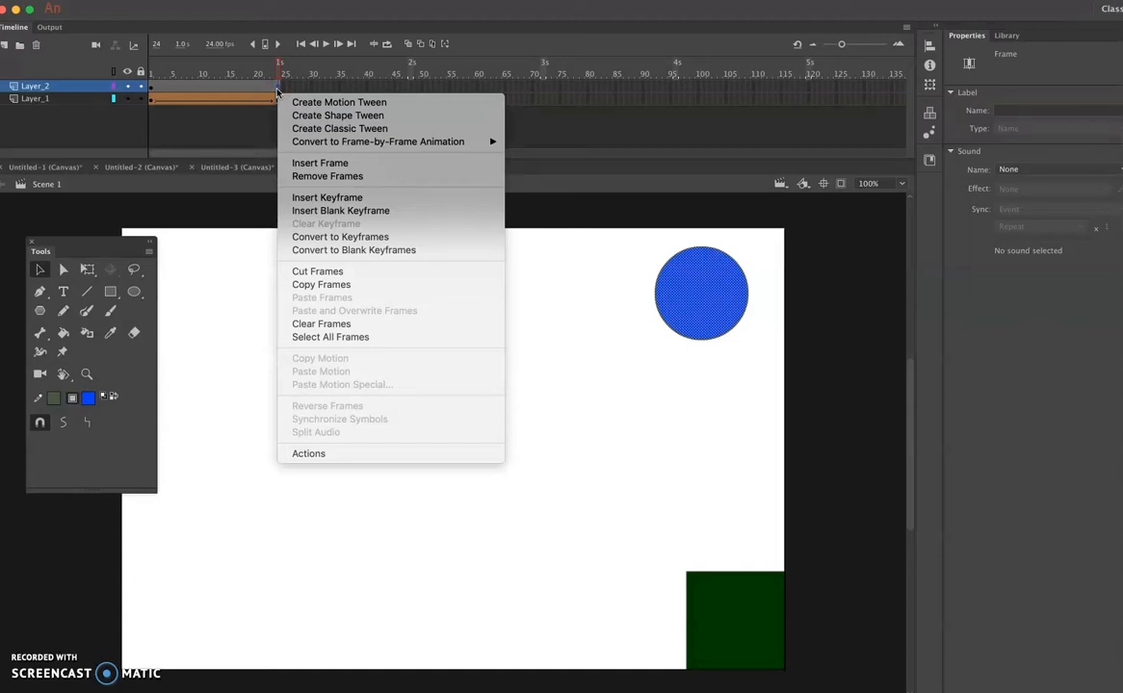
click(277, 92)
double_click(277, 91)
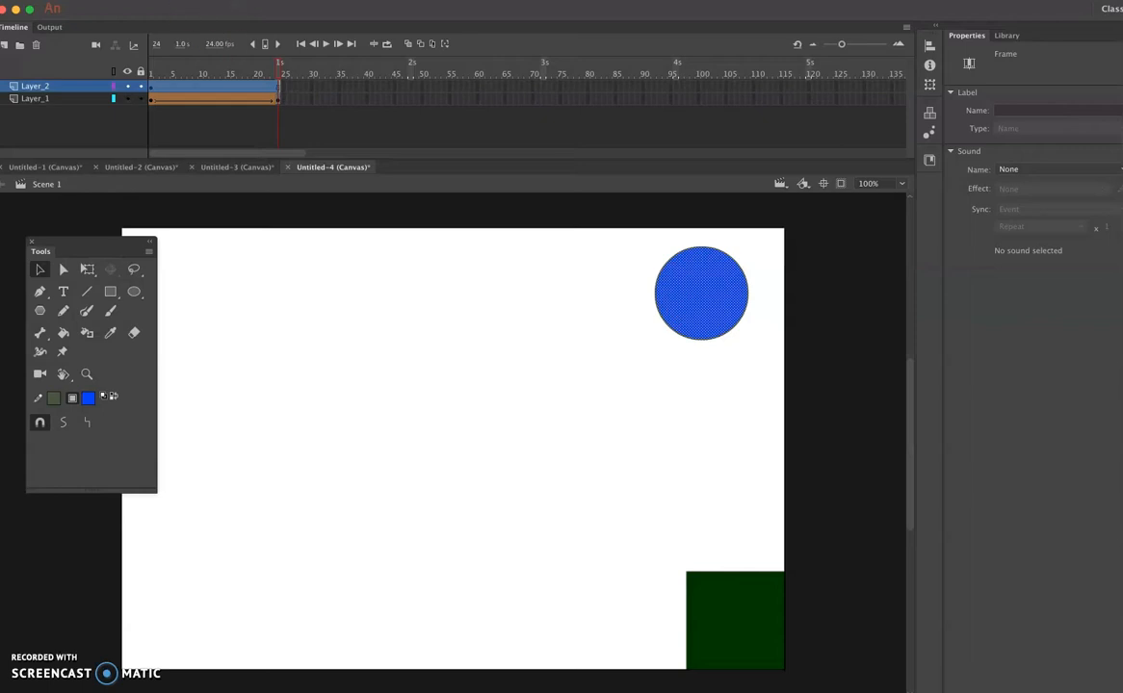
right_click(277, 92)
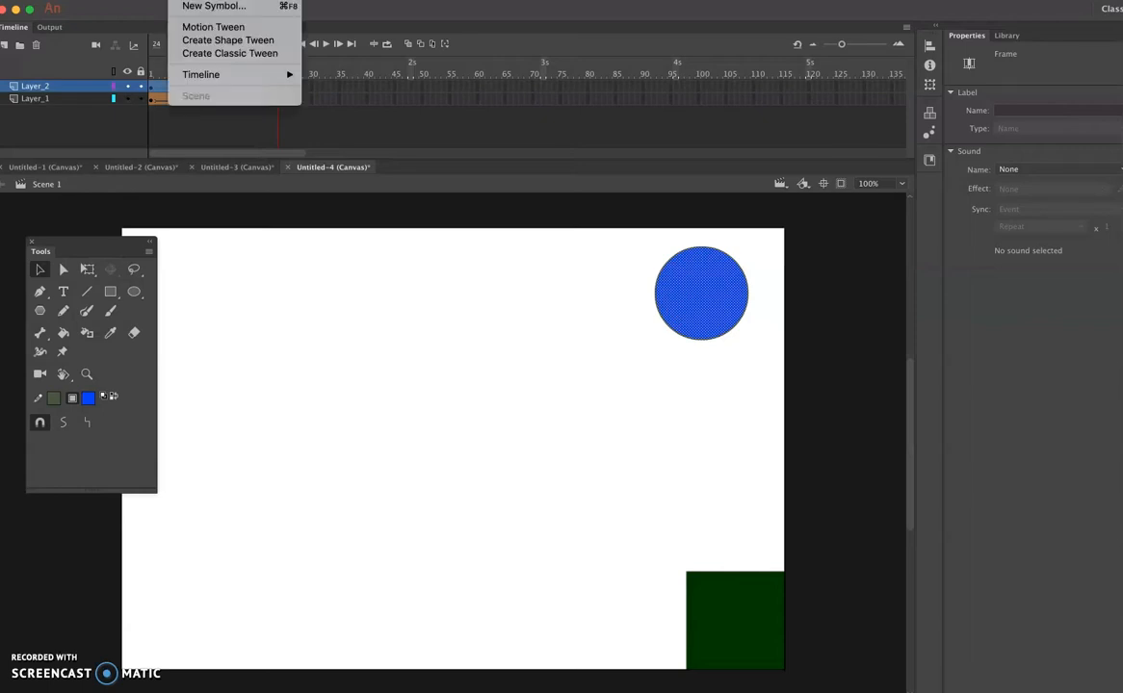
mouse_move(197, 74)
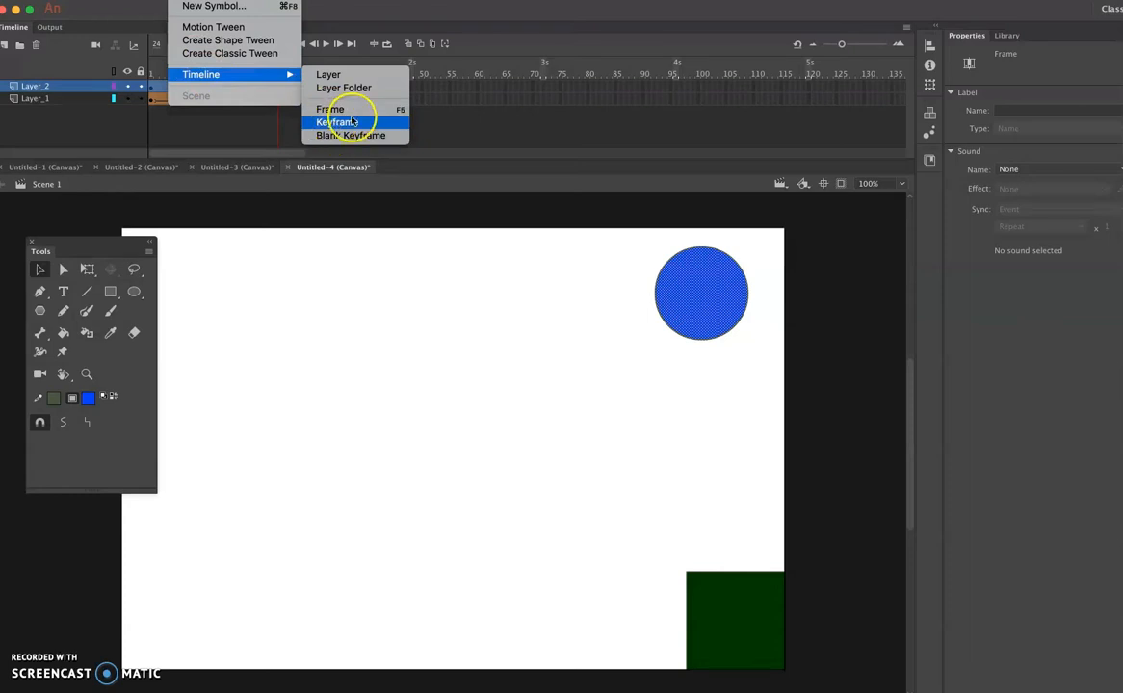
click(348, 123)
click(276, 91)
right_click(278, 92)
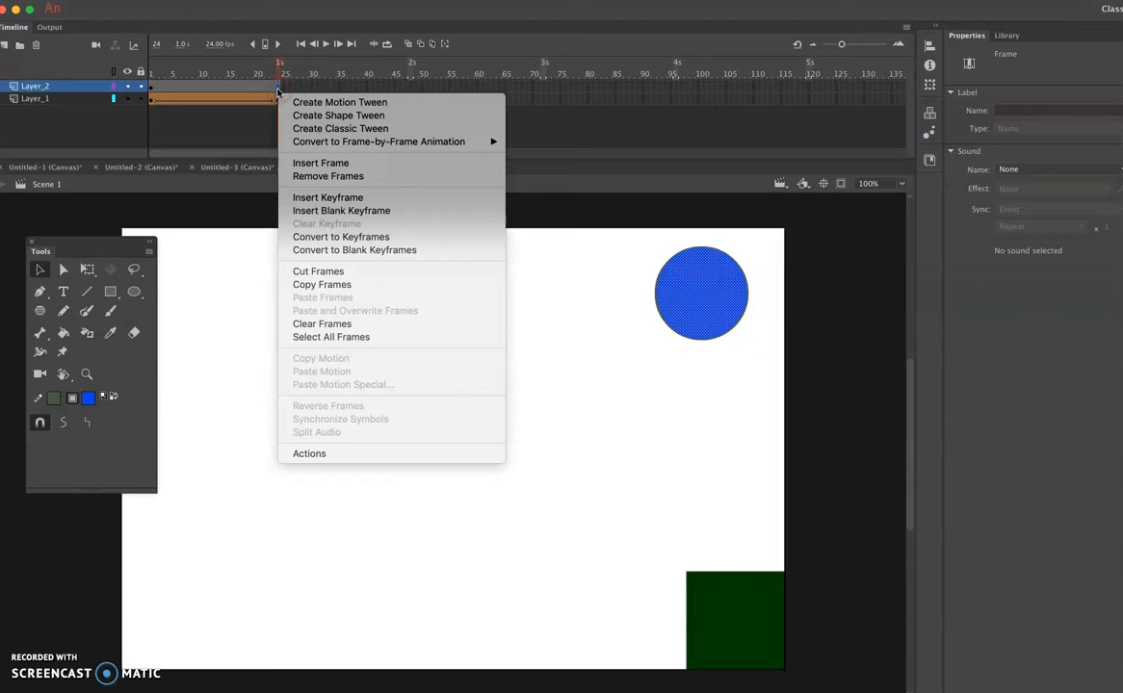
click(313, 198)
- Move frame 24's blue circle to the stage's lower-left corner, at about X 41, Y 498, and create a shape tween on Layer_2
drag(721, 294, 216, 621)
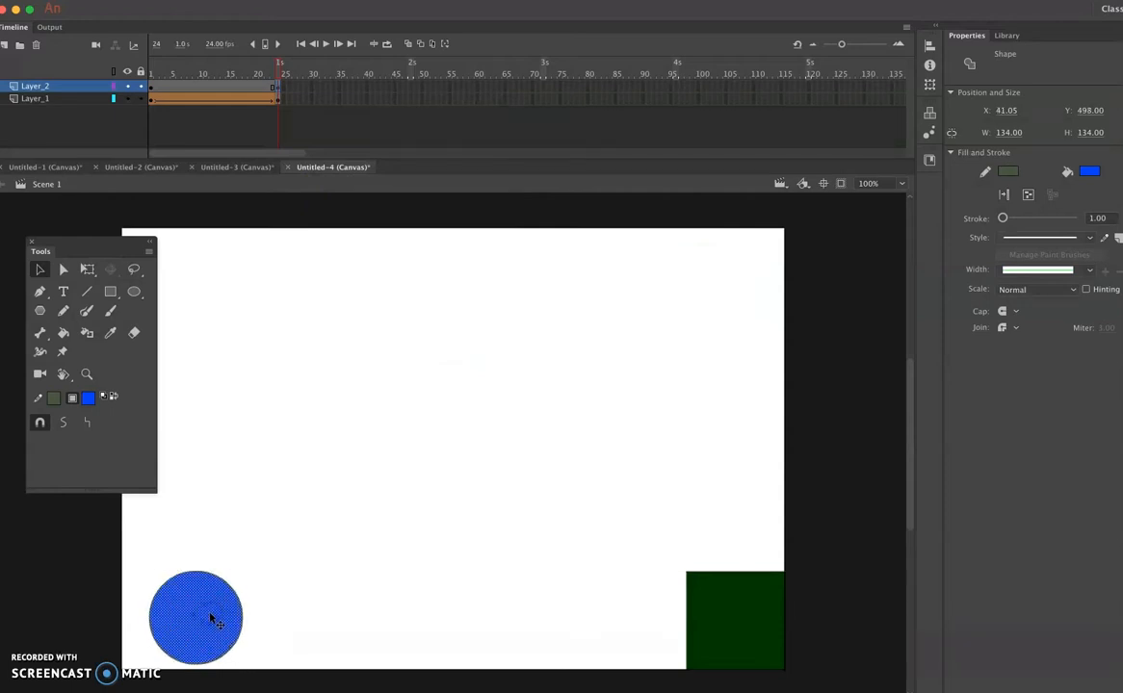
right_click(202, 87)
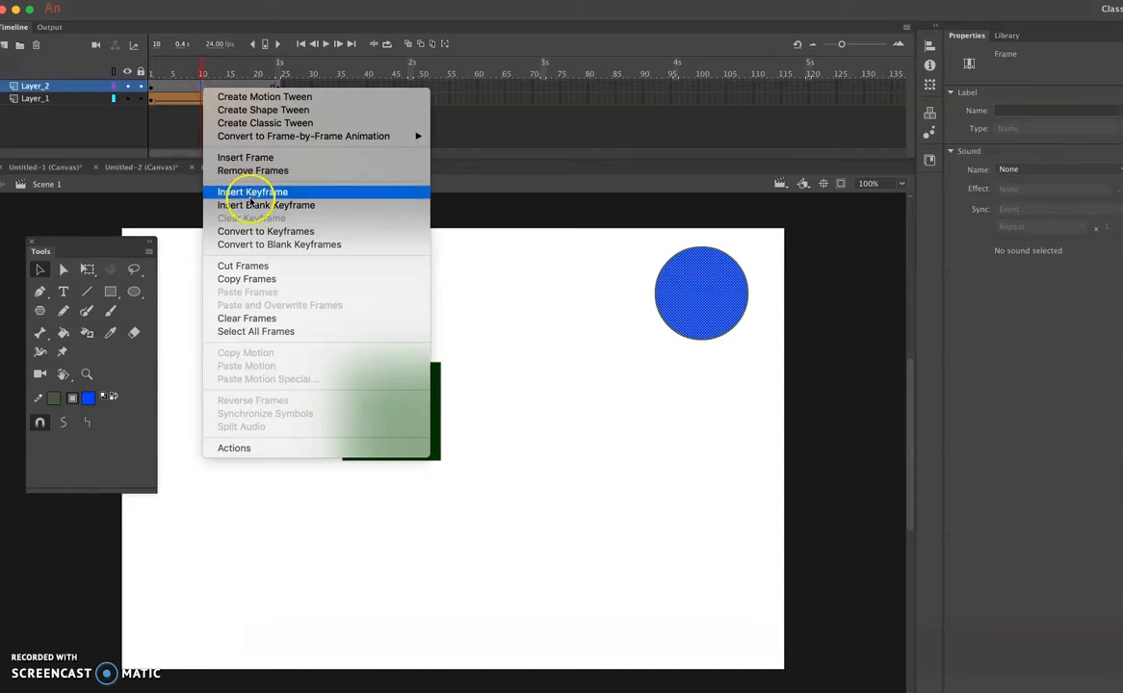
click(258, 110)
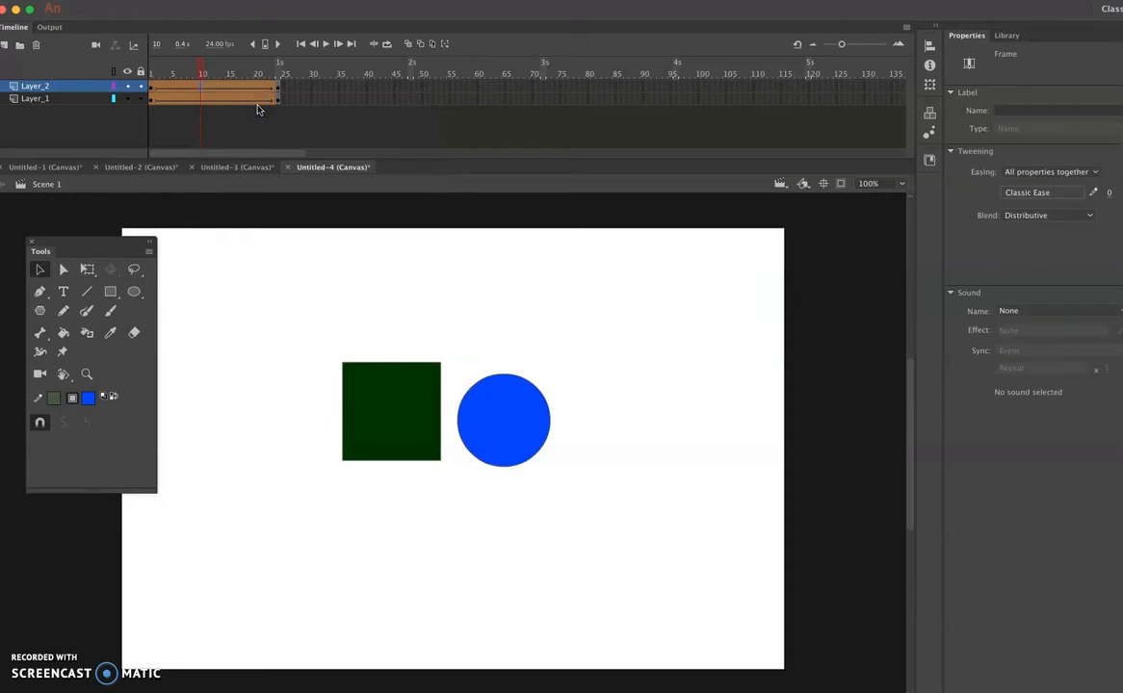
- Return the playhead to frame 1 and play the animation to check both shape tweens
drag(199, 65, 147, 90)
click(268, 114)
key(Return)
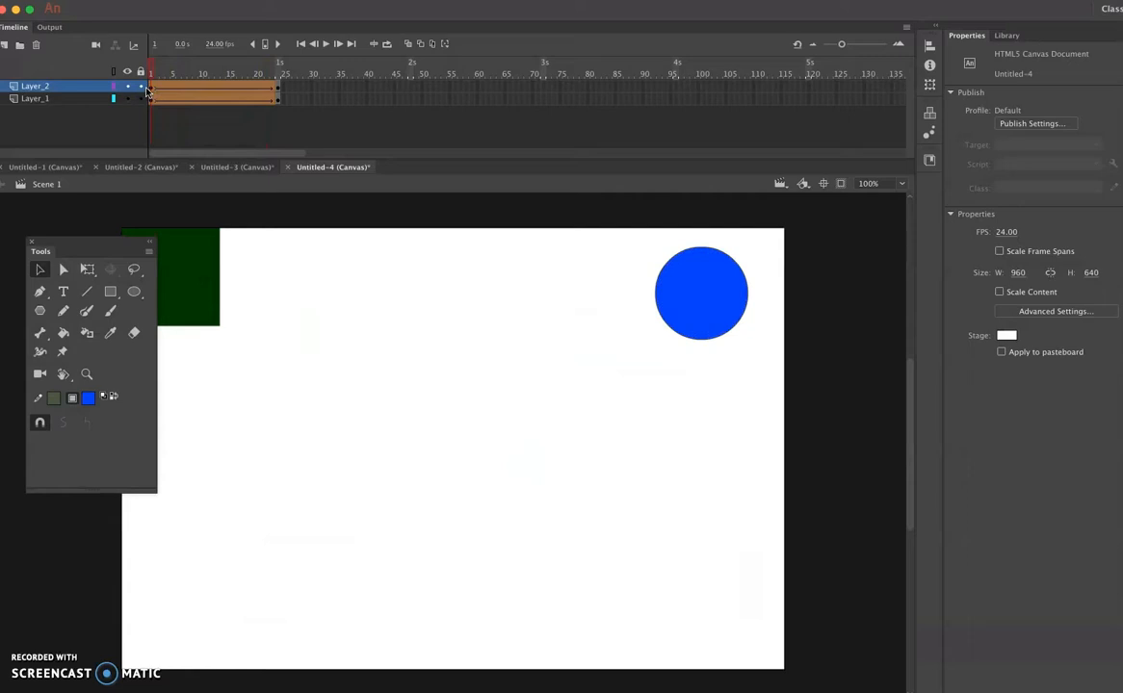
click(35, 667)
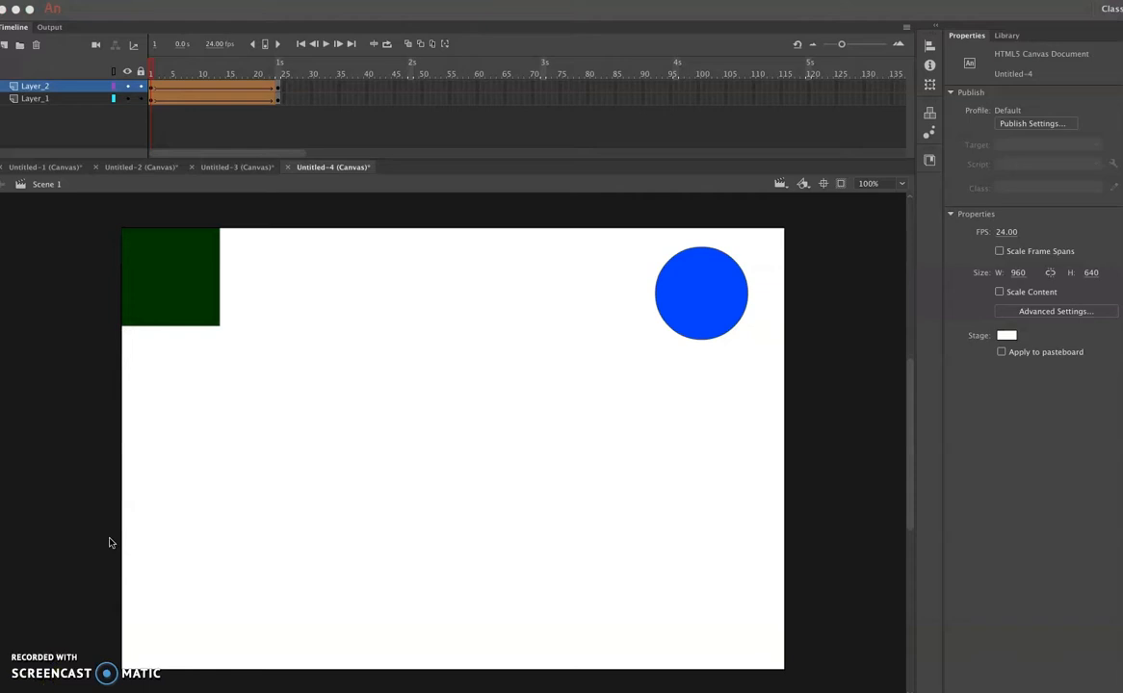
click(196, 539)
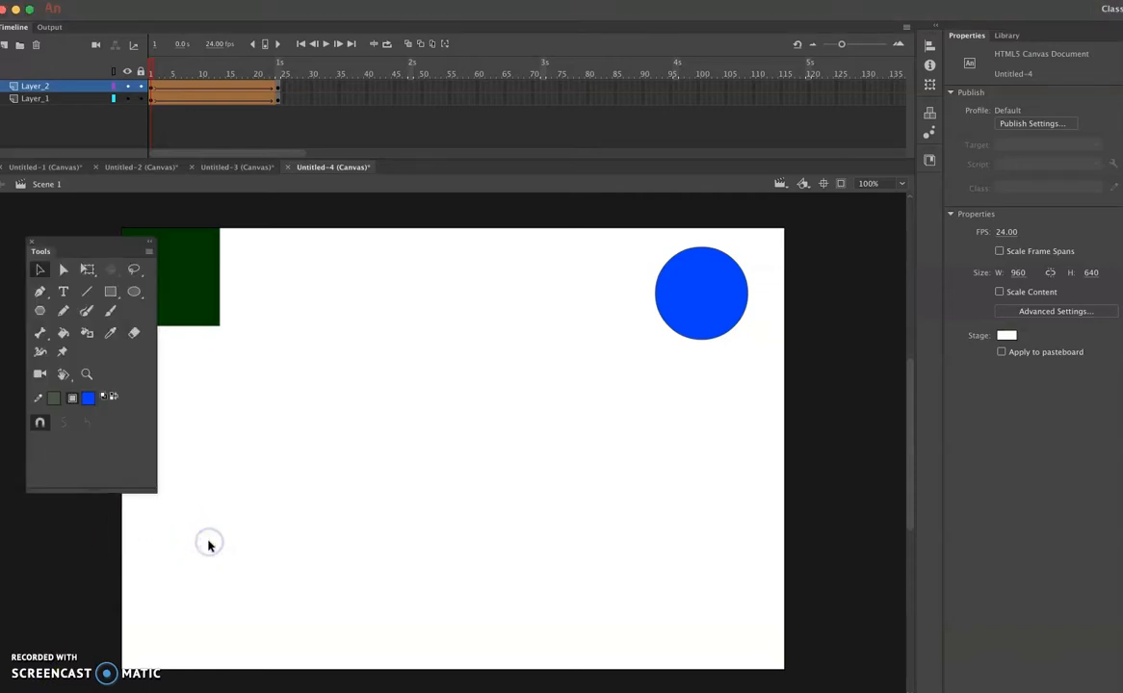
- Test the movie in the browser to check both tweens, close the preview and return to the timeline
key(super+Return)
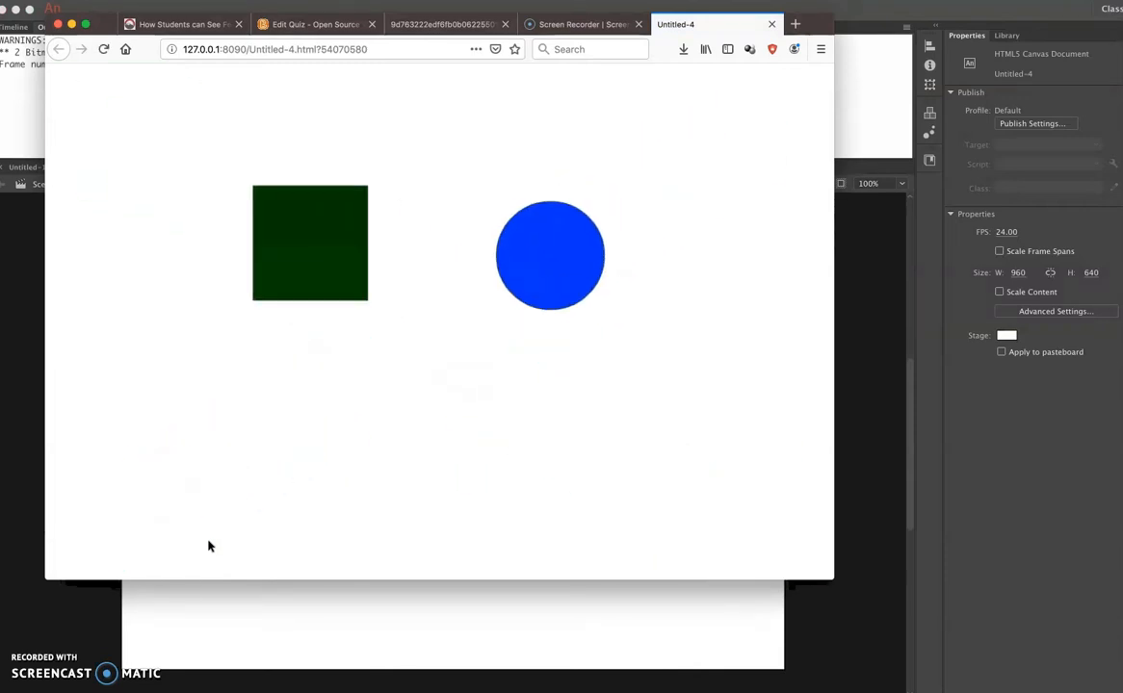
click(458, 313)
click(771, 24)
click(850, 275)
click(17, 30)
- Move Layer_1 above Layer_2 and rename it "sqaure"
click(46, 99)
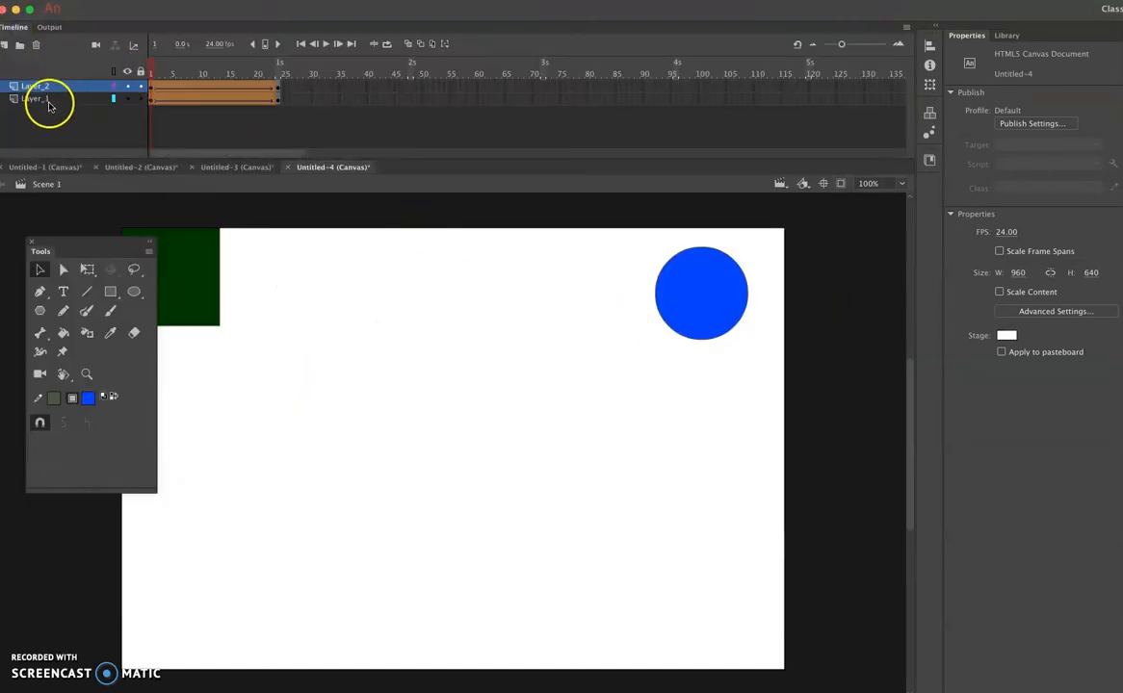
drag(49, 106, 50, 87)
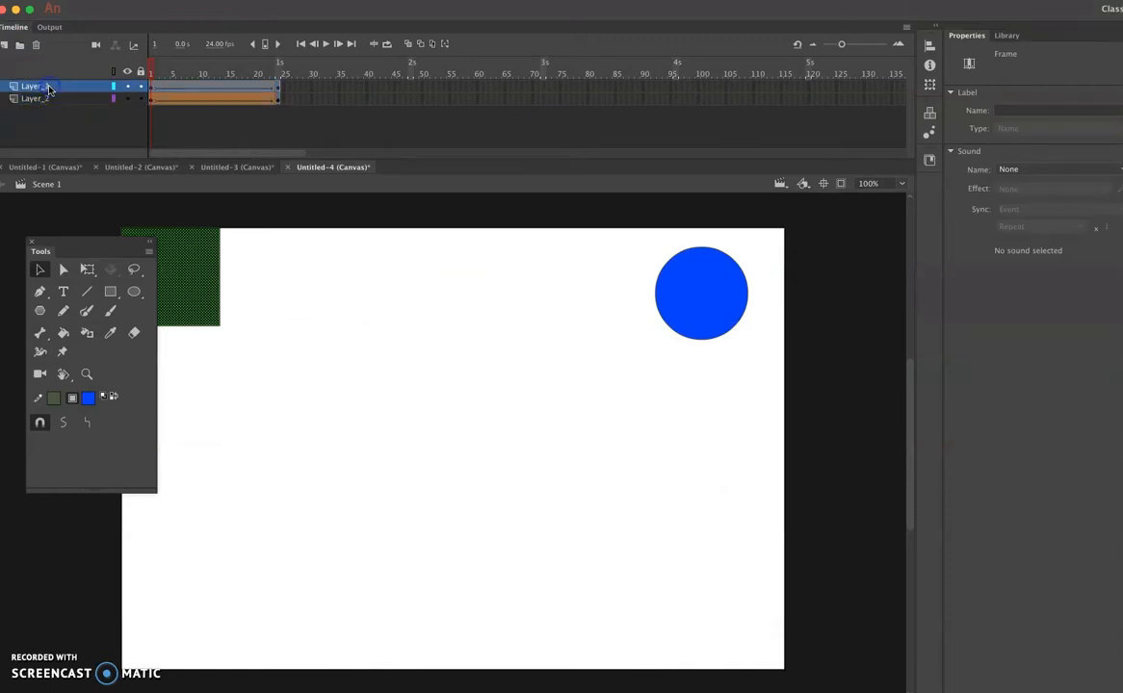
double_click(47, 87)
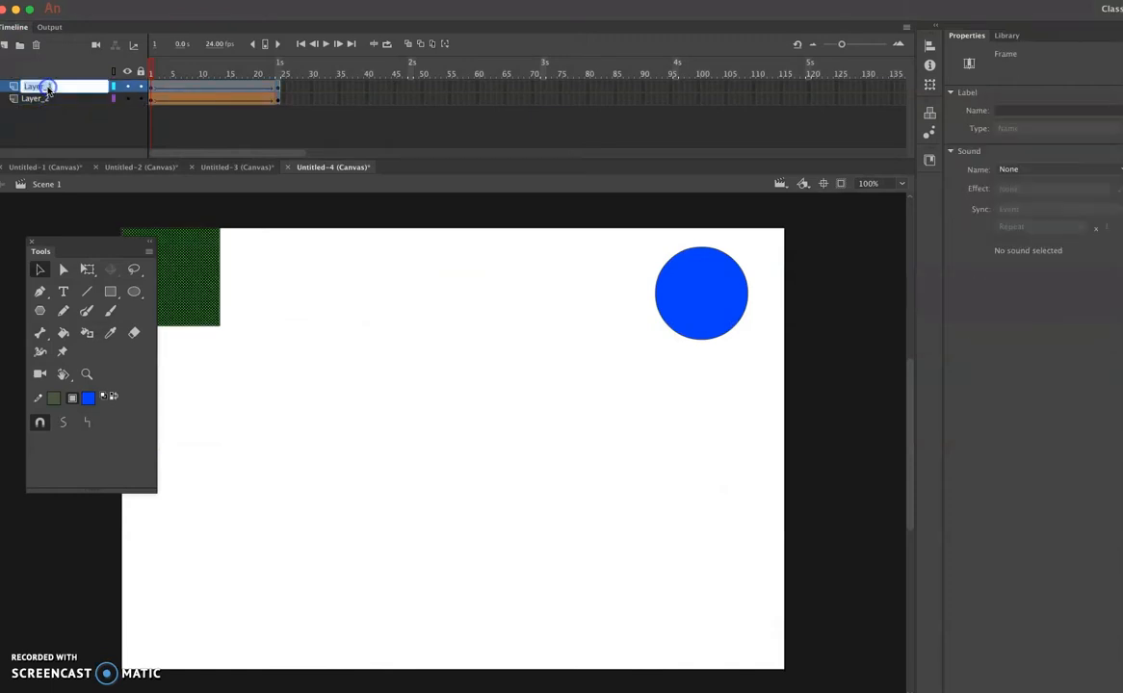
text(b)
text(qaure)
- Rename Layer_2 as "circle"
click(41, 103)
double_click(40, 100)
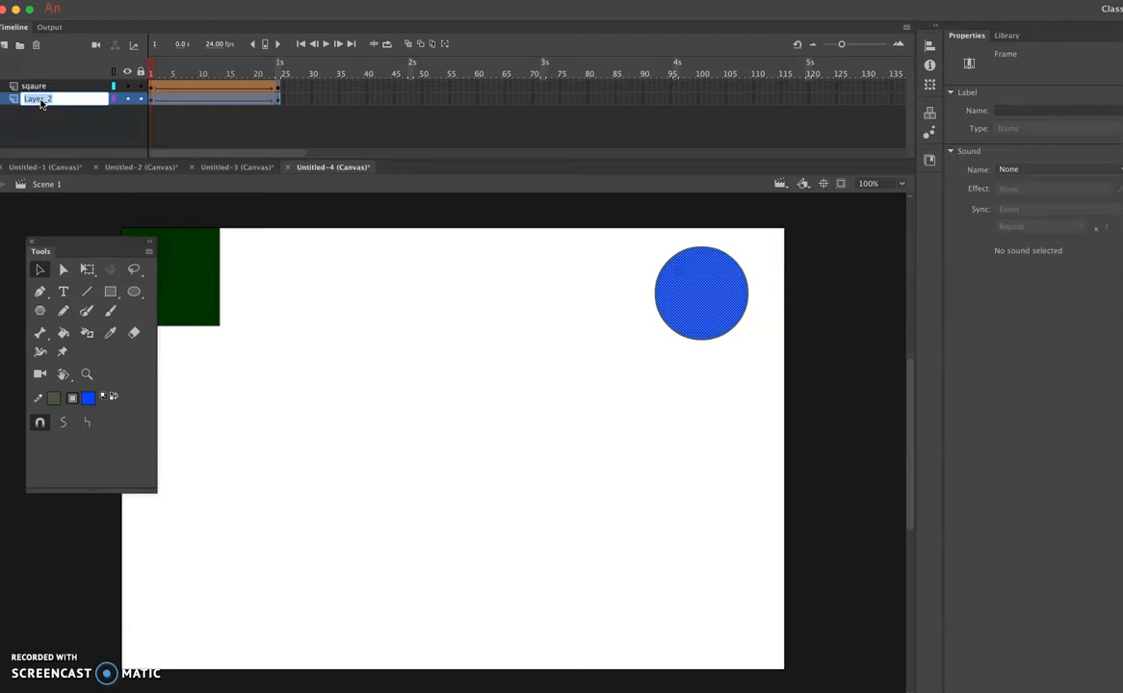
text(circle)
key(Return)
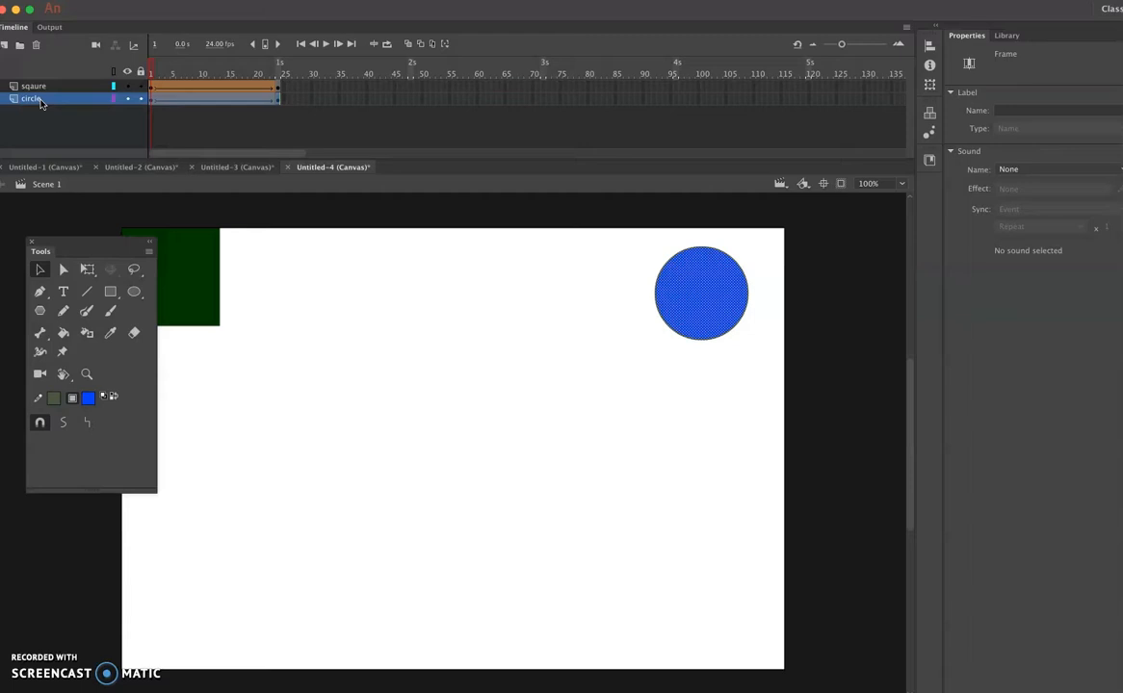
- Test the movie in the browser with the reordered layers, close the preview and return to the timeline
key(super+Return)
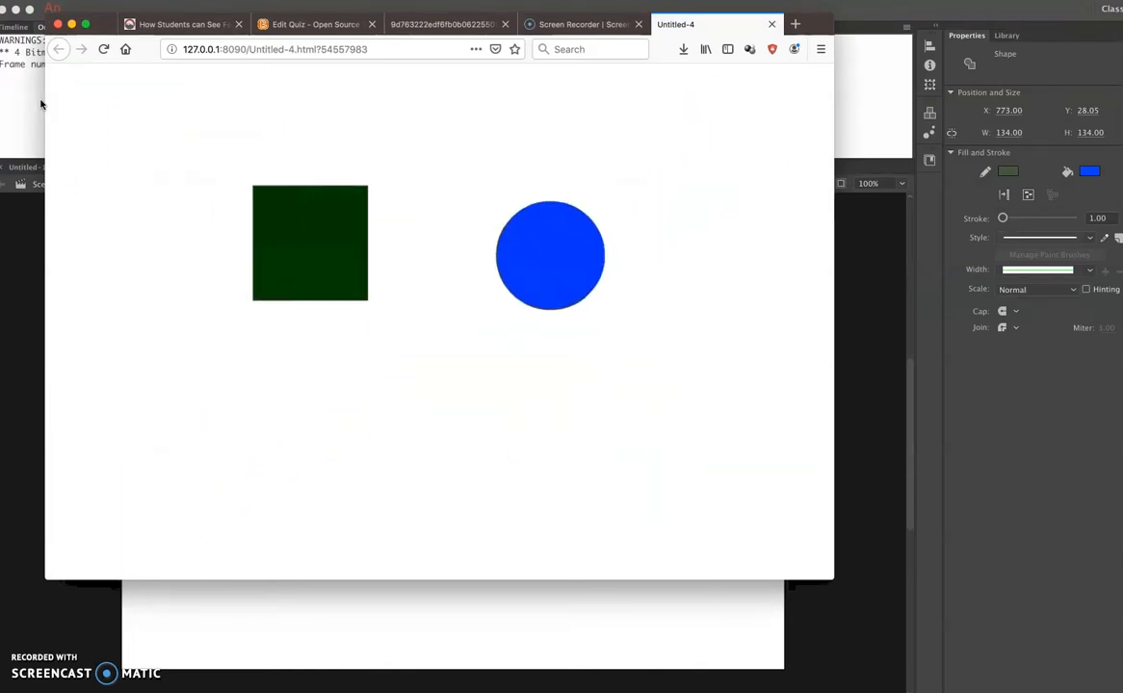
click(771, 26)
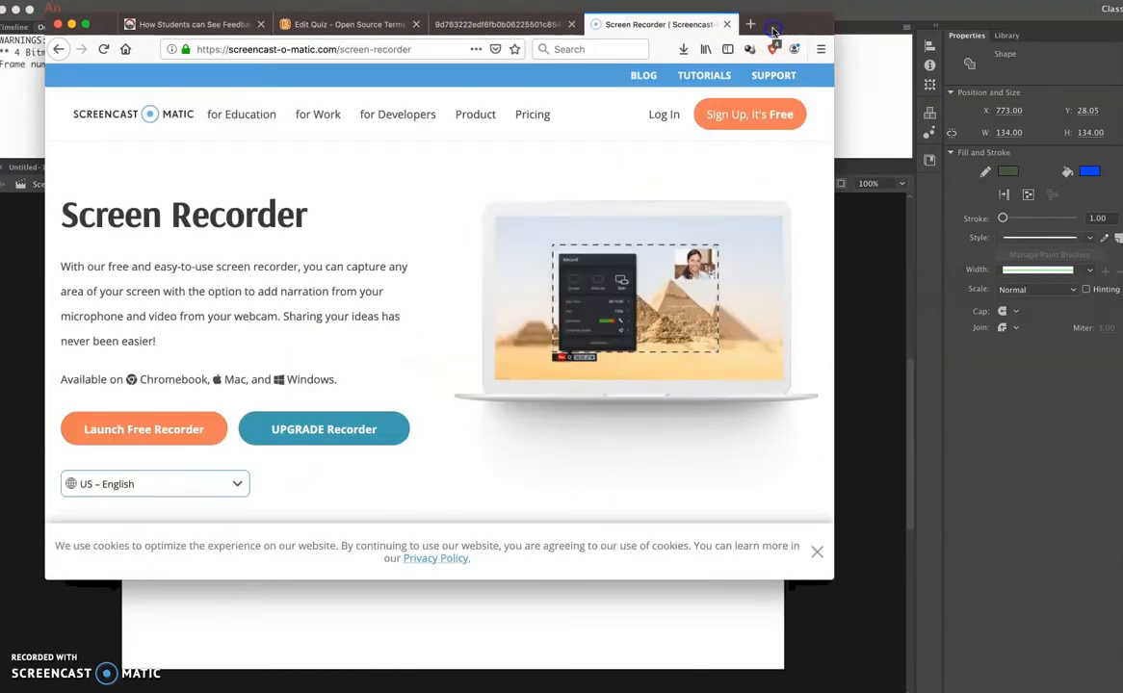
click(360, 631)
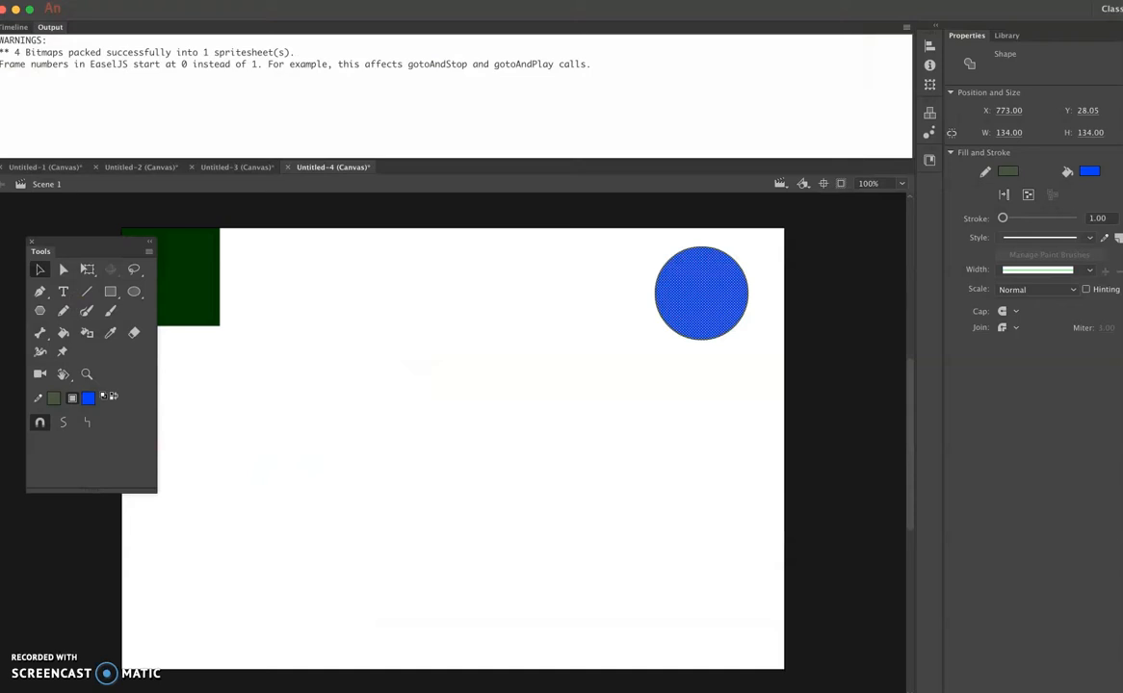
click(14, 27)
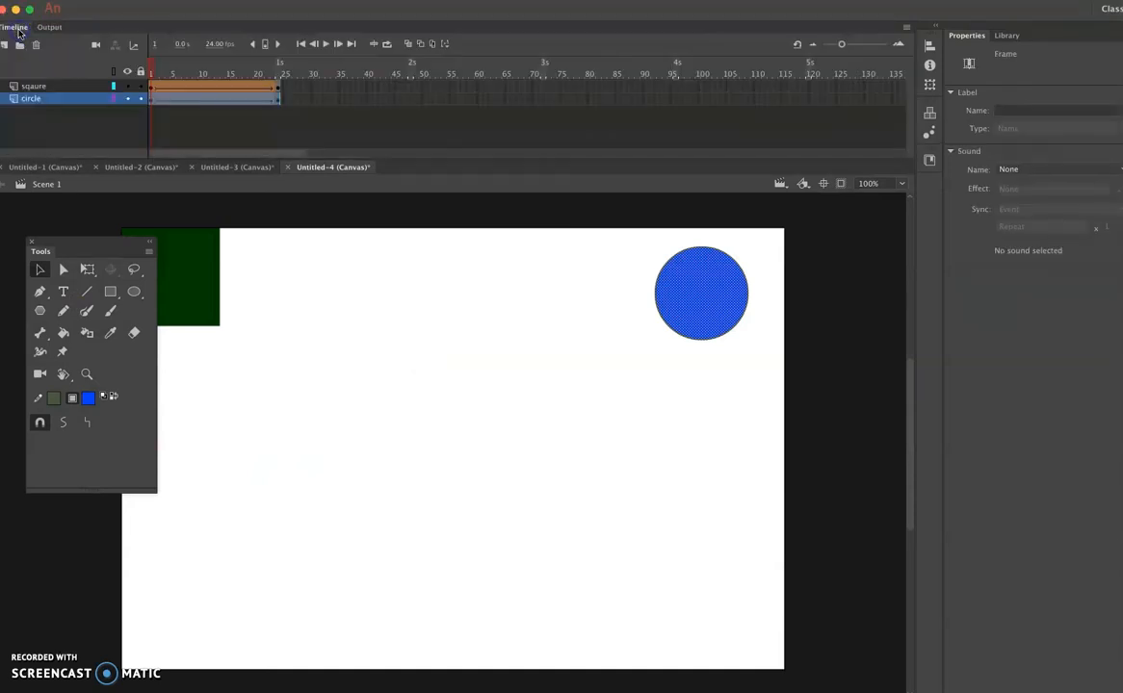
- Add a new layer above the "sqaure" layer
click(38, 85)
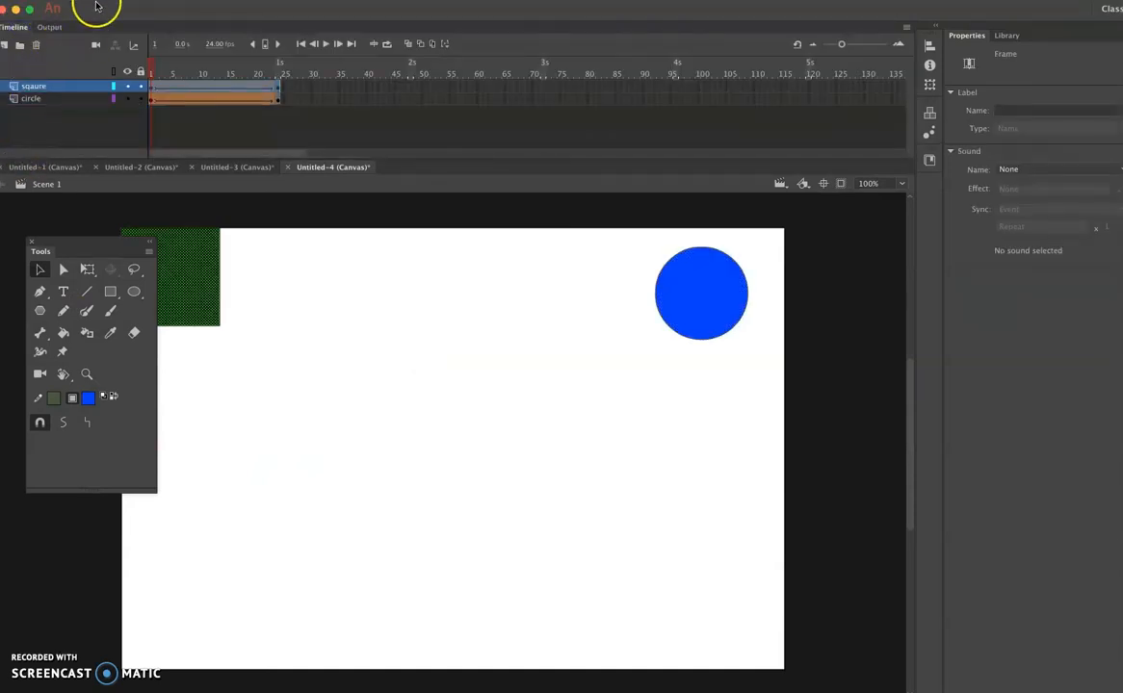
drag(96, 6, 125, 9)
click(38, 45)
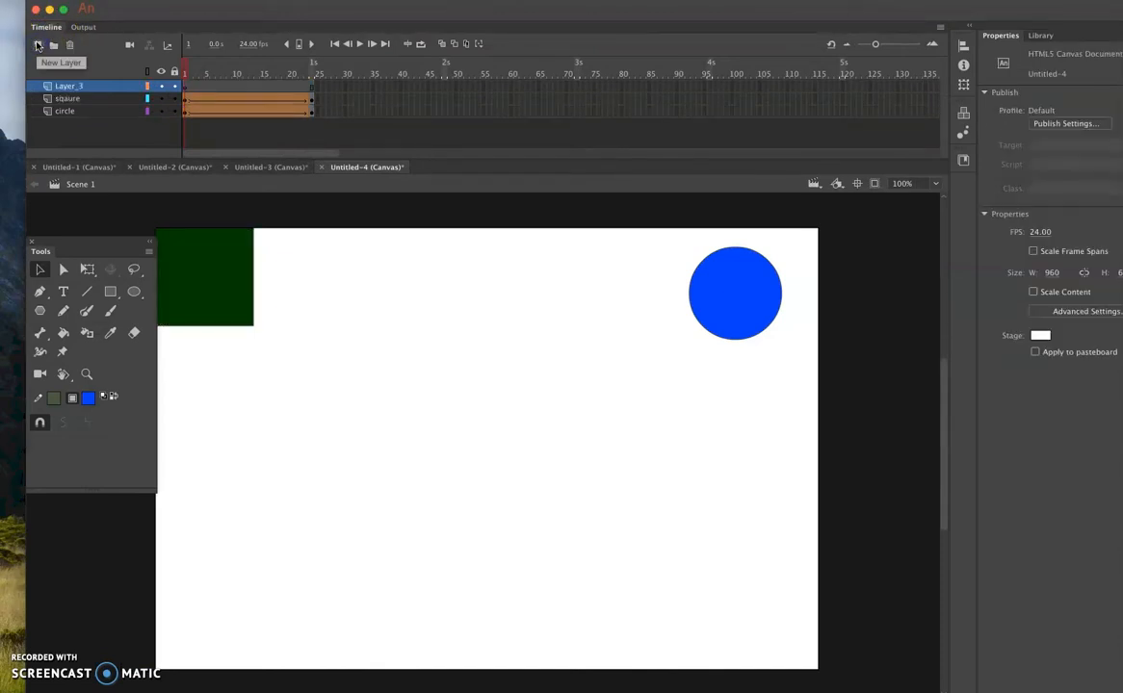
- Draw a blue pentagon about 257 px wide with the PolyStar tool, using polygon style, 5 sides and star point size 1
click(42, 313)
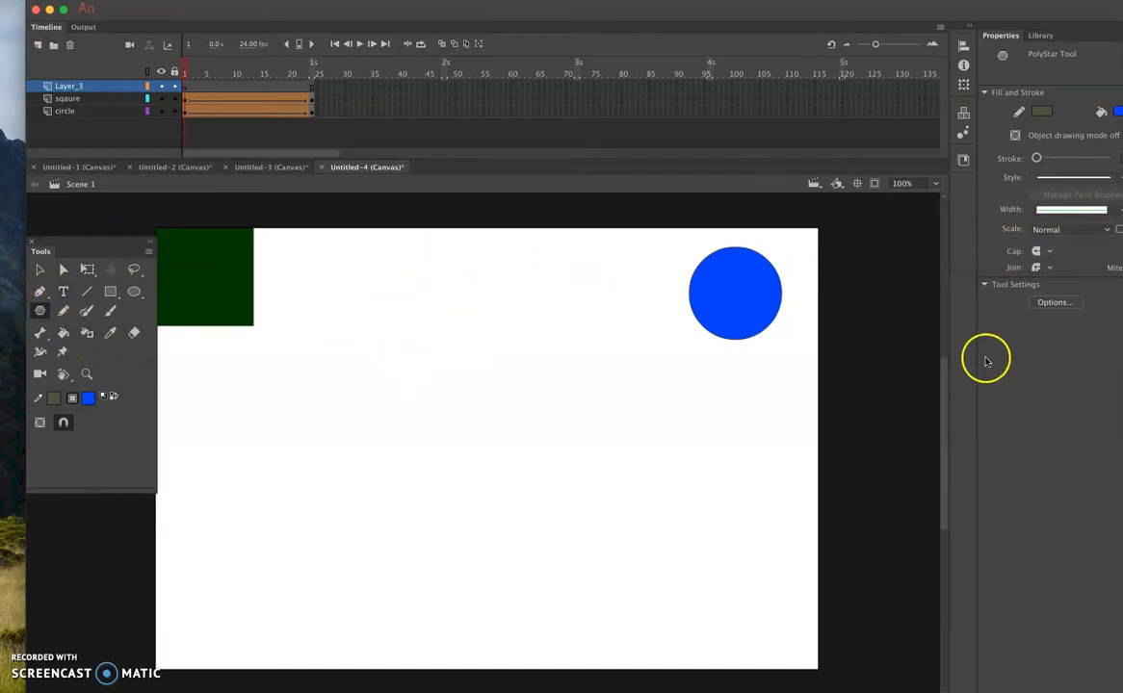
click(1062, 302)
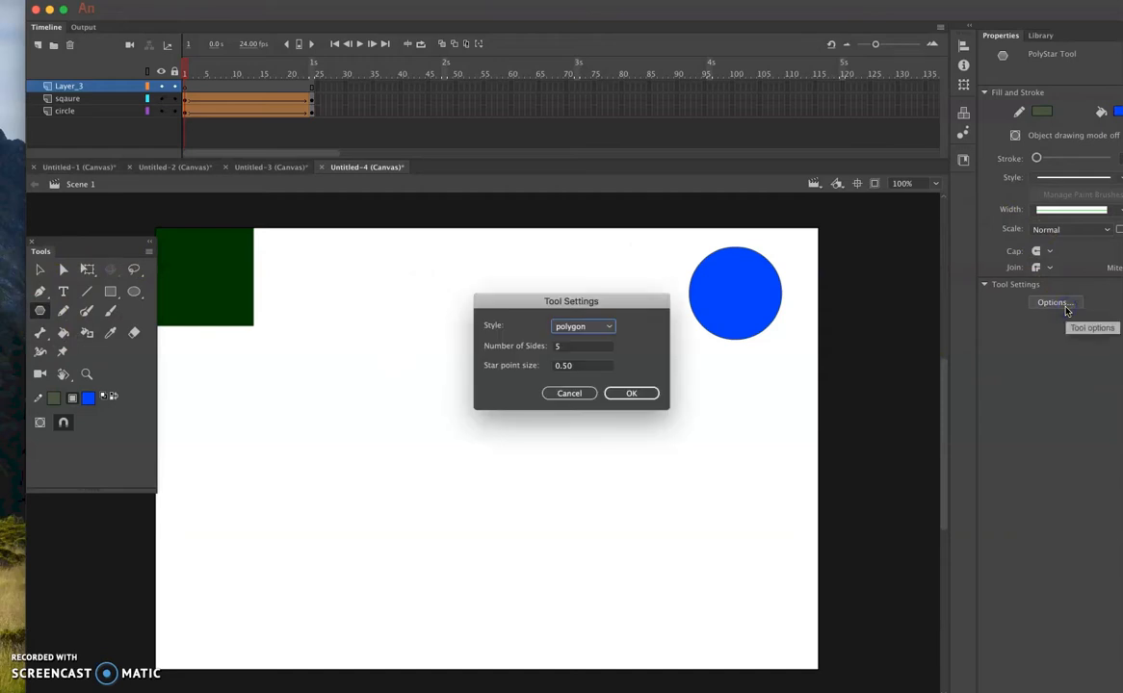
click(565, 367)
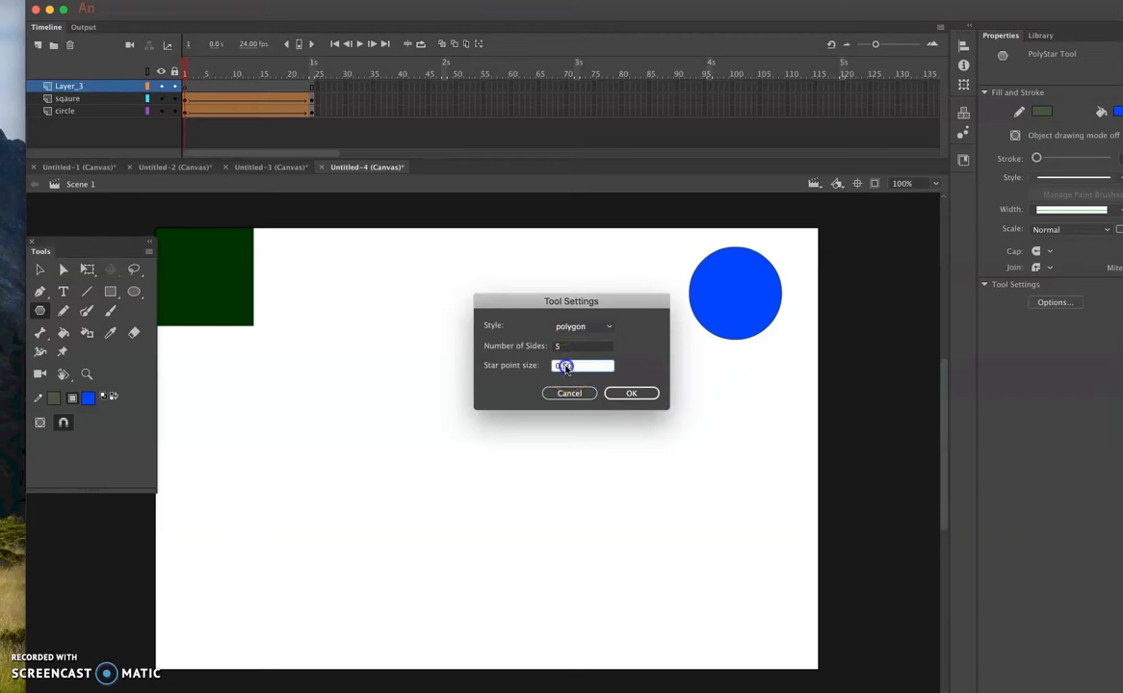
text(10)
click(621, 394)
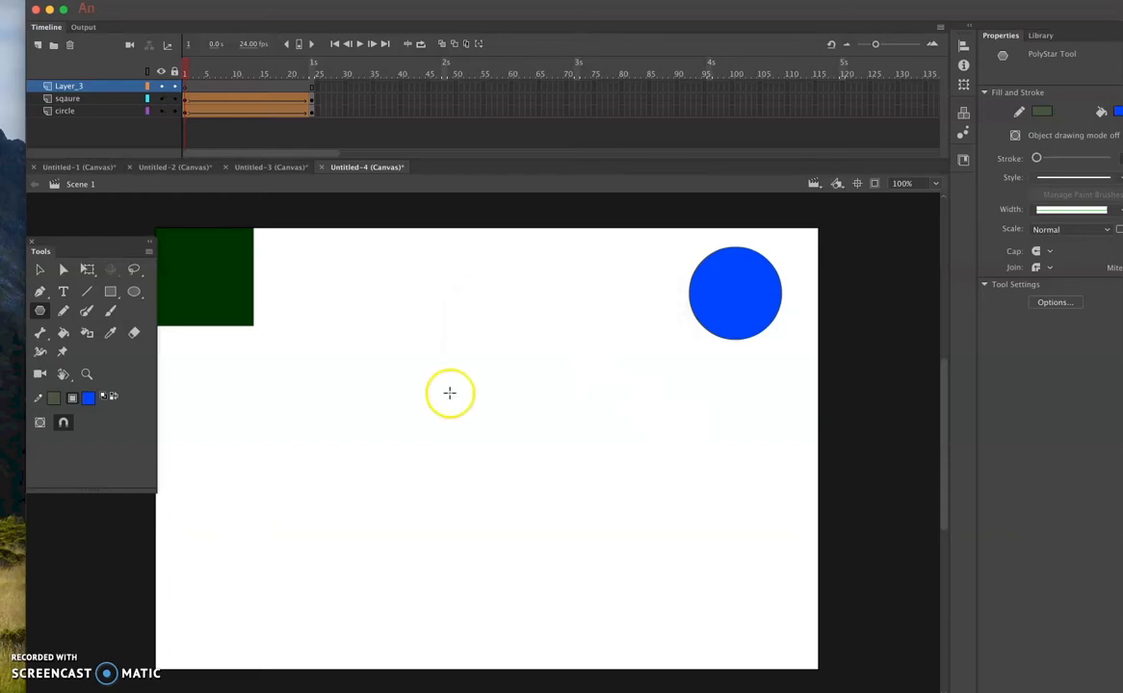
drag(378, 376, 443, 443)
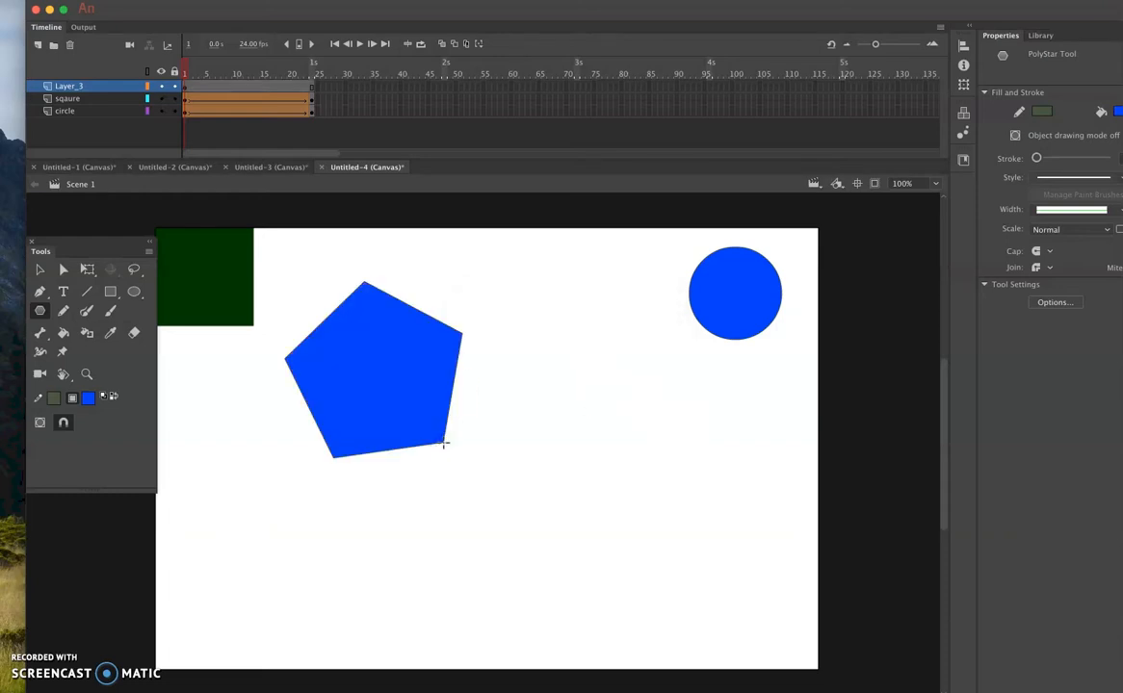
- Move the pentagon to the stage's upper middle between the square and the circle, at about X 360, Y 20
click(39, 269)
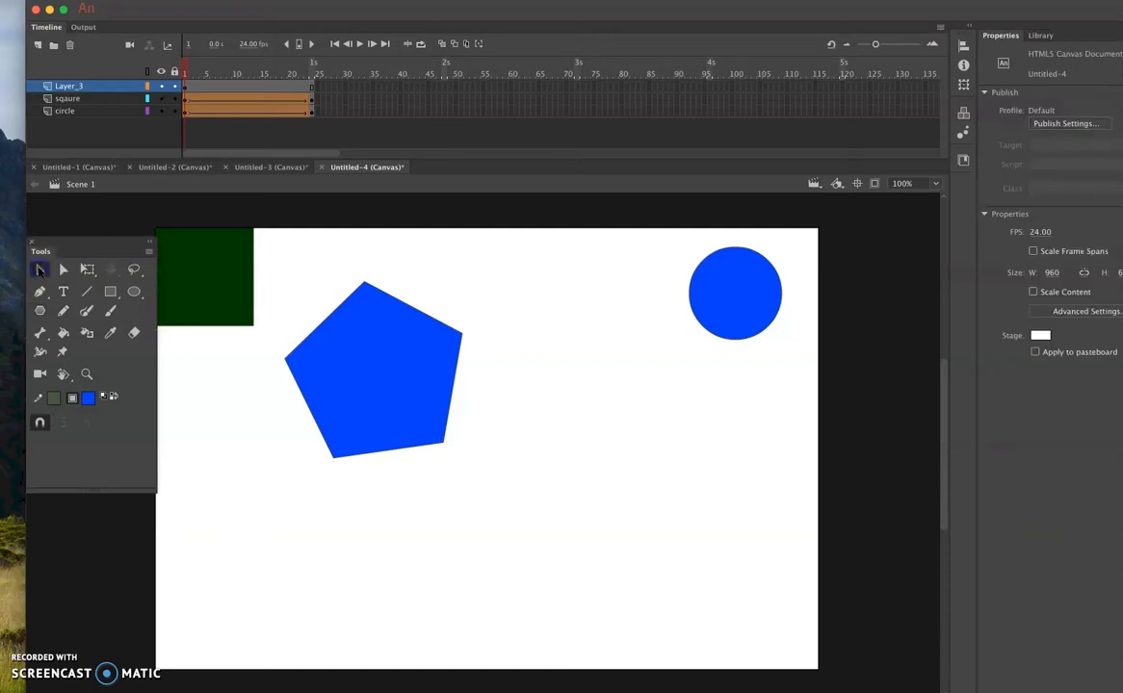
click(356, 338)
drag(363, 356, 488, 314)
- Rotate the pentagon slightly clockwise with Free Transform until its base is about level
click(87, 269)
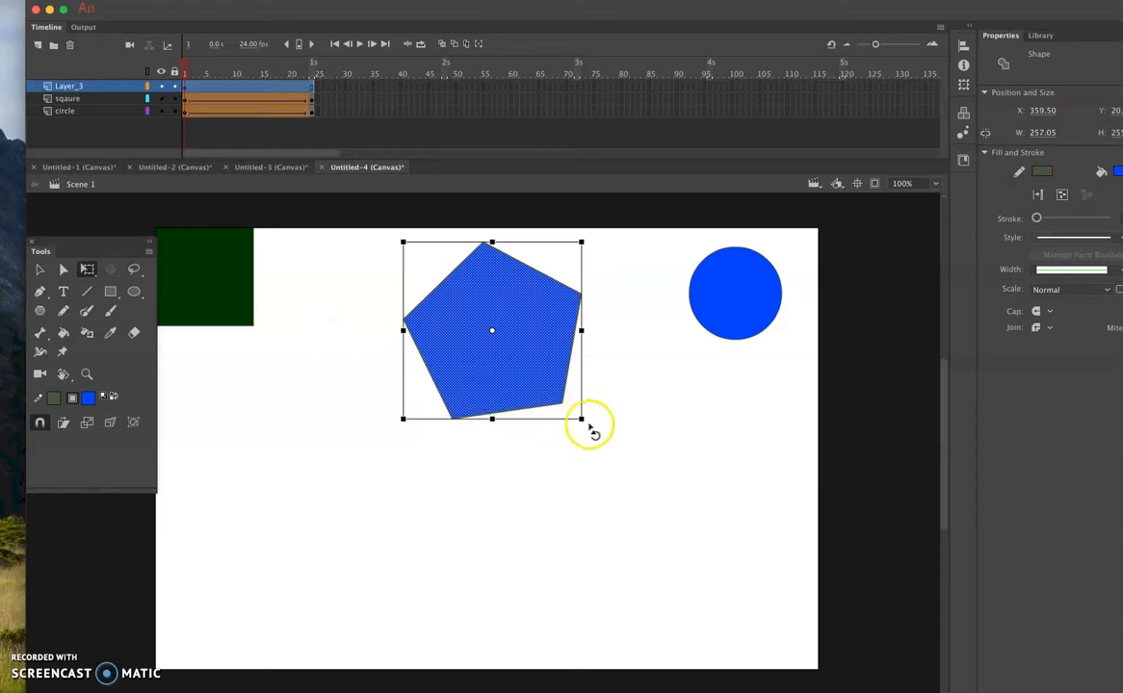
drag(587, 427, 573, 447)
click(521, 383)
drag(594, 419, 583, 442)
click(524, 280)
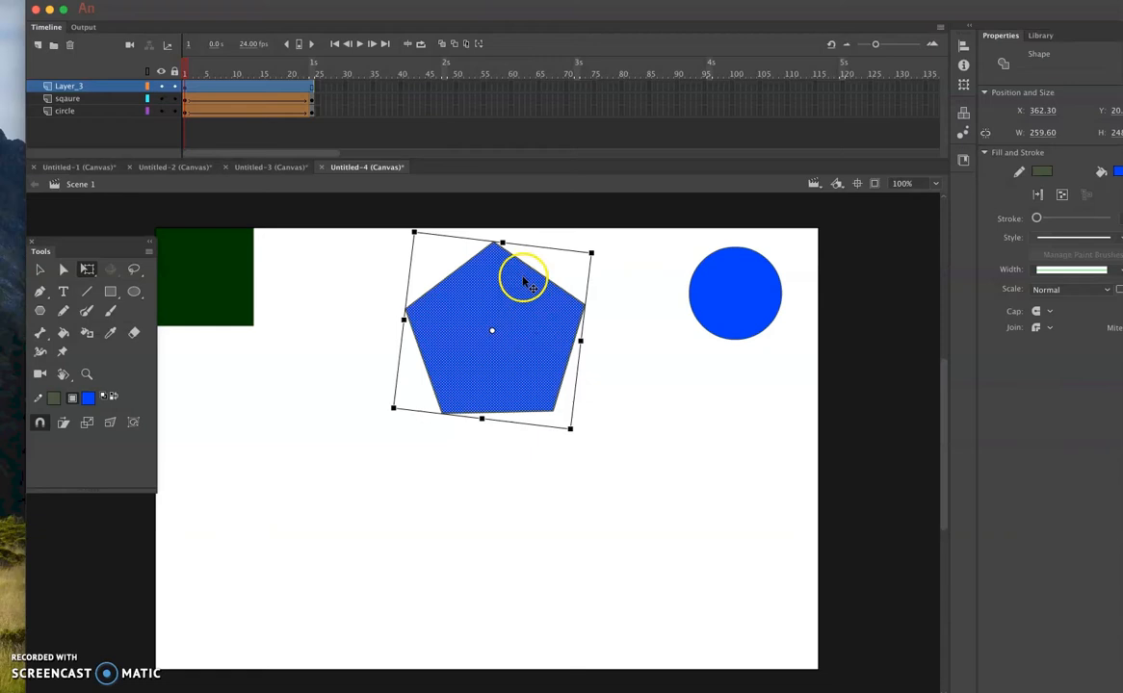
click(44, 270)
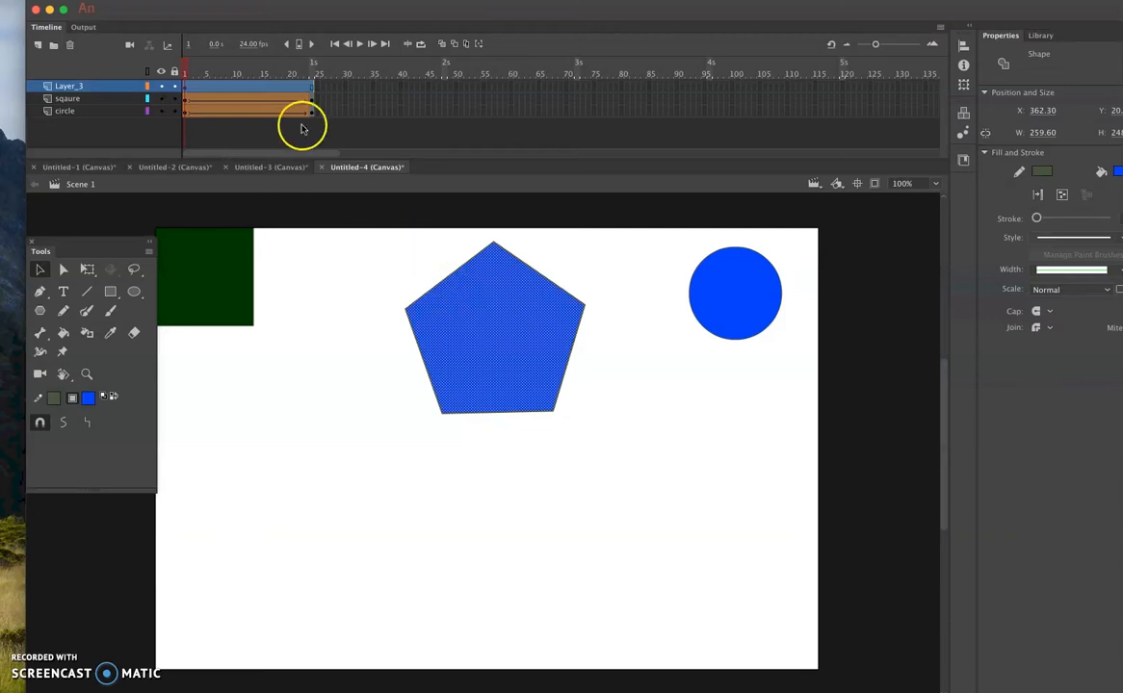
- Insert a keyframe at frame 24 of Layer_3
click(312, 91)
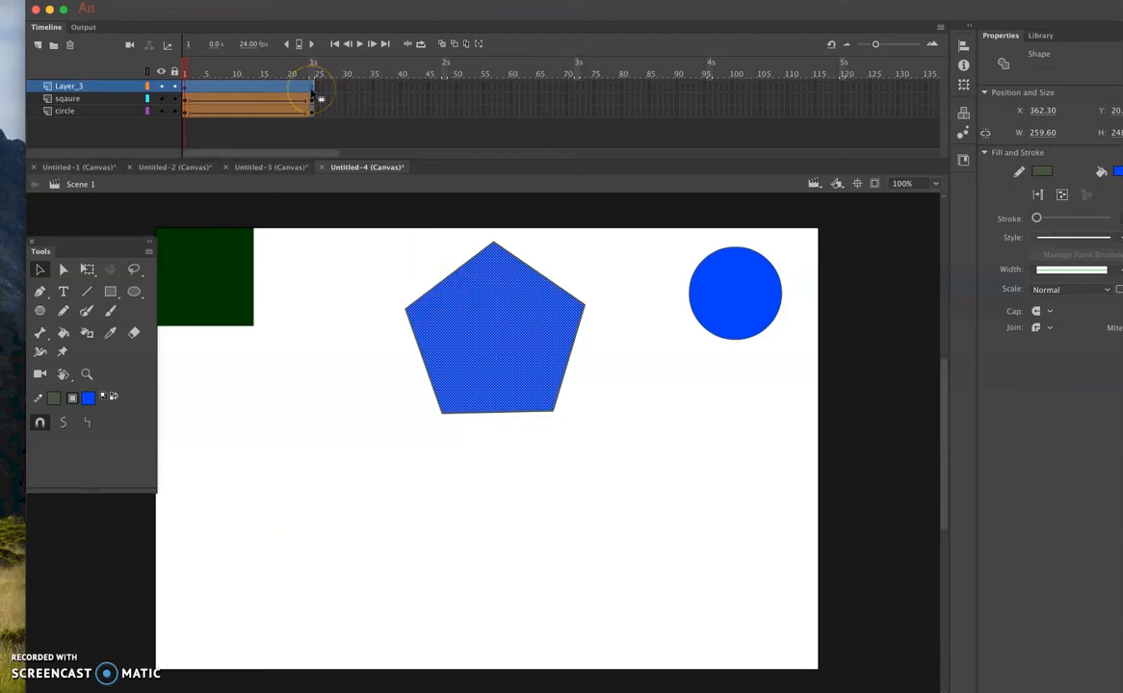
right_click(311, 91)
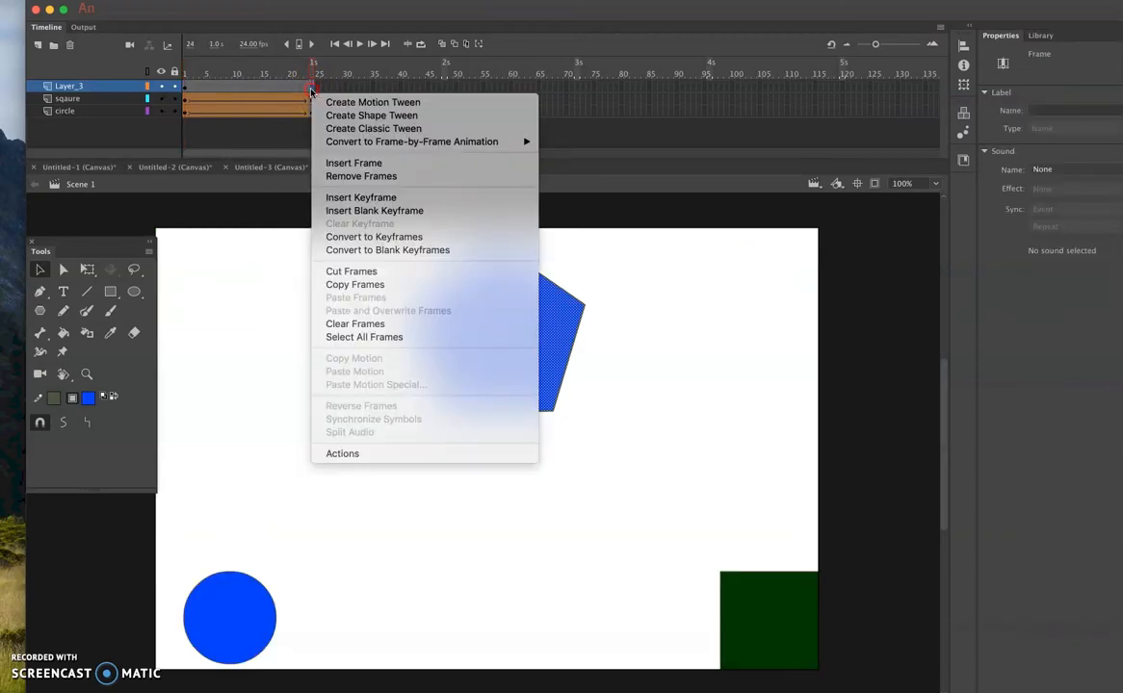
click(374, 198)
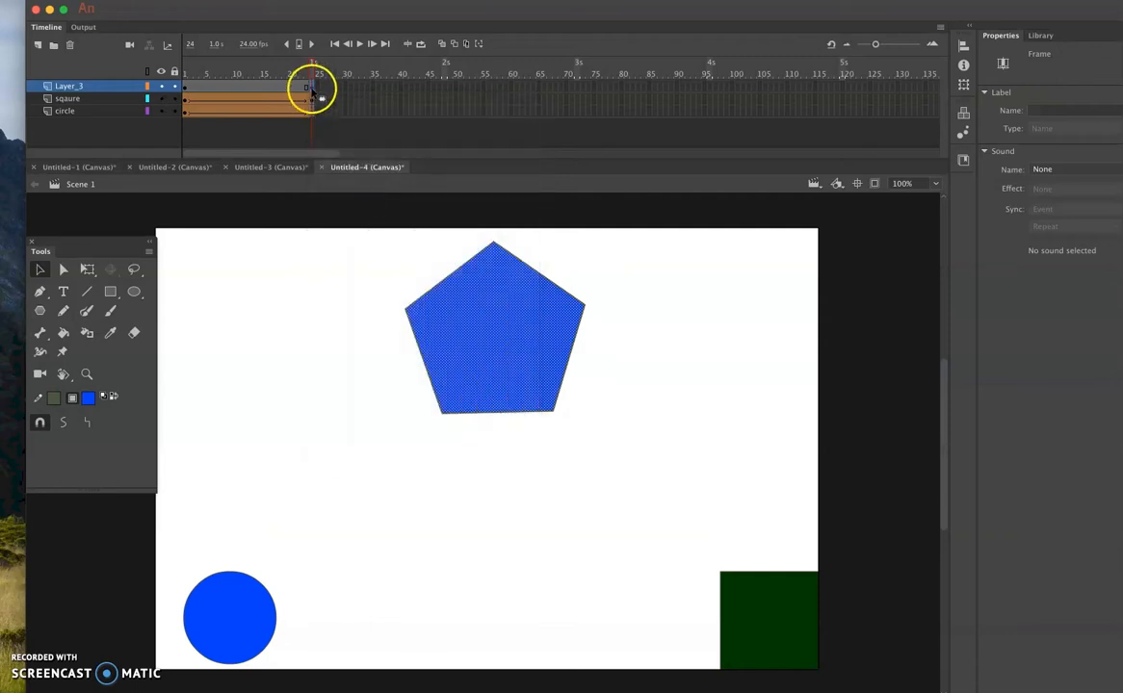
- Move frame 24's pentagon straight down to the bottom middle of the stage, keeping X at about 362
click(186, 88)
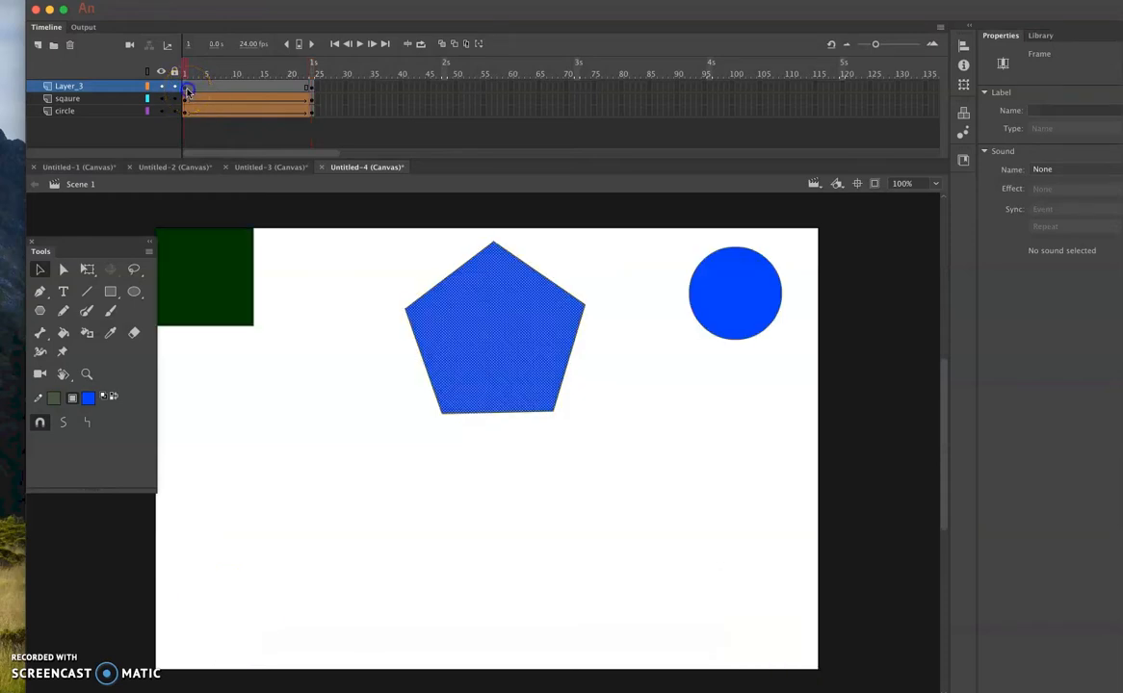
click(313, 89)
drag(462, 318, 466, 550)
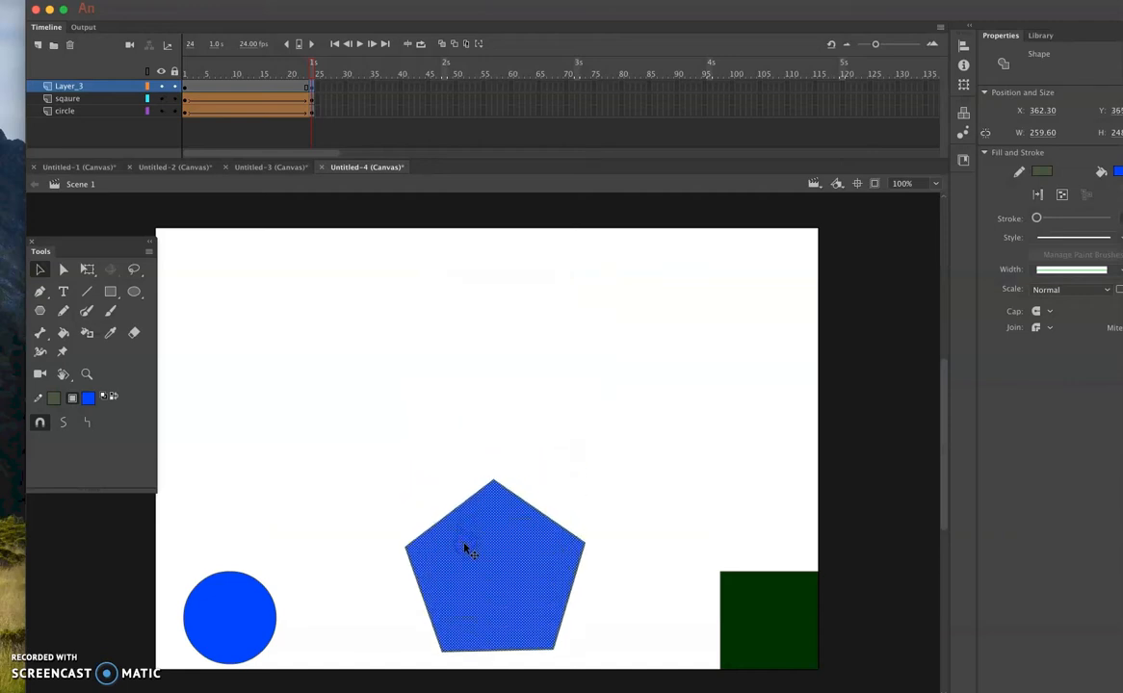
- Create a classic tween on Layer_3 from frame 1, converting the frame content to symbols
right_click(184, 87)
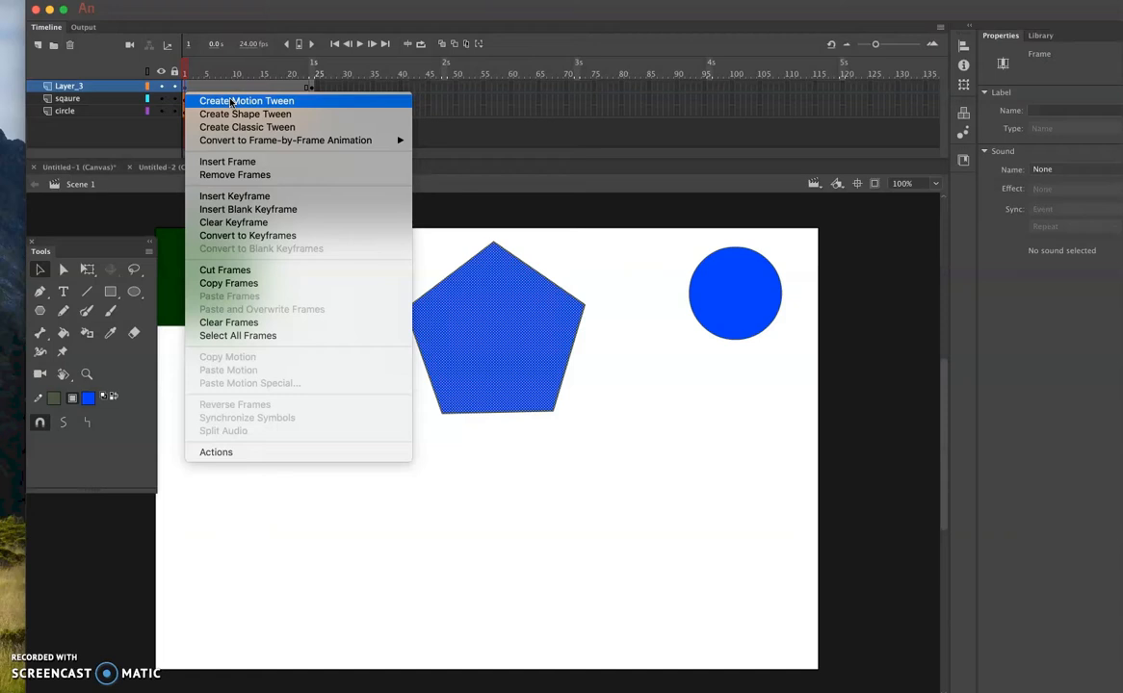
click(232, 128)
click(232, 130)
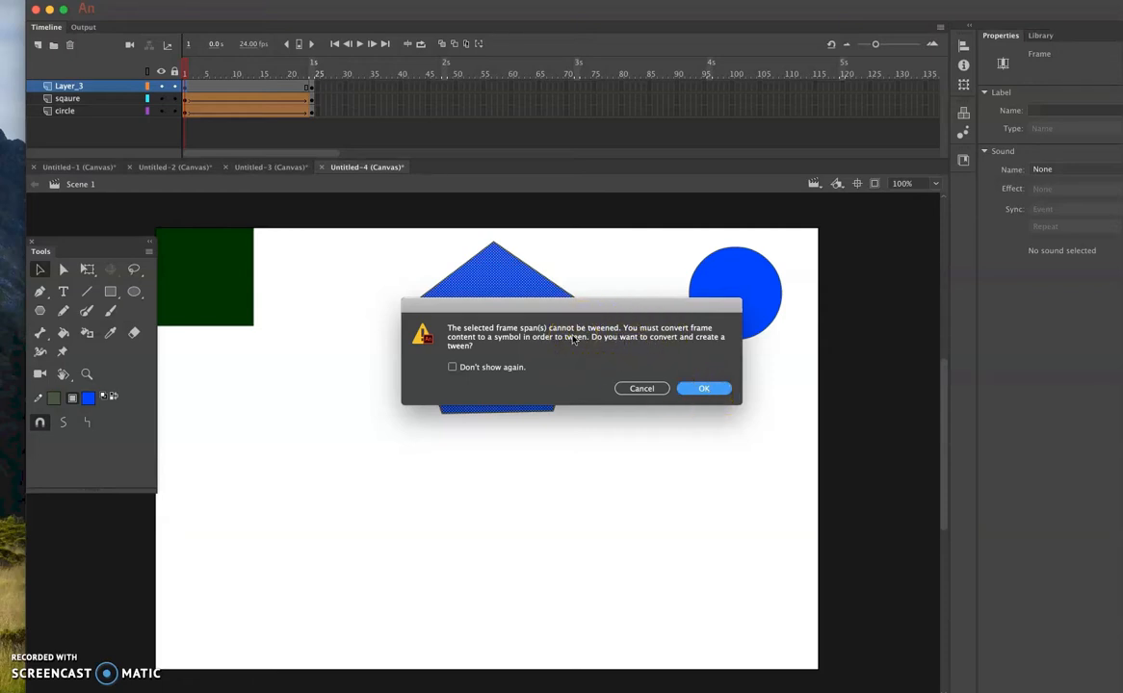
click(705, 388)
- Inspect which symbol instance the pentagon uses at frame 1 and at frame 24
click(504, 399)
click(512, 328)
click(505, 364)
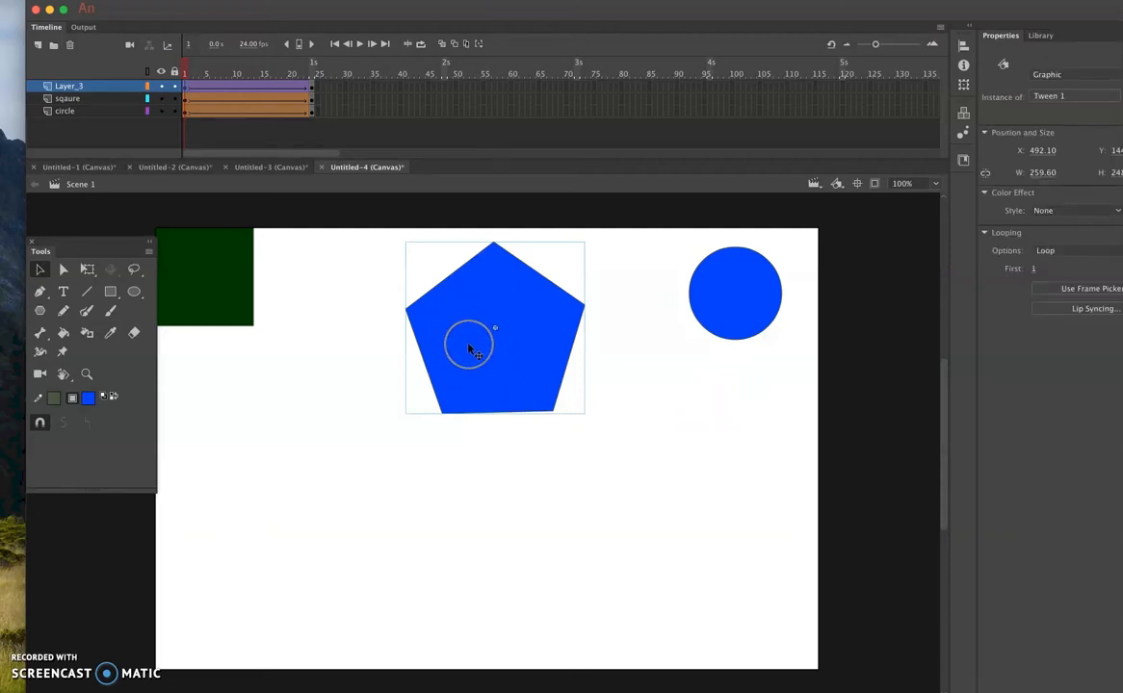
drag(183, 71, 315, 104)
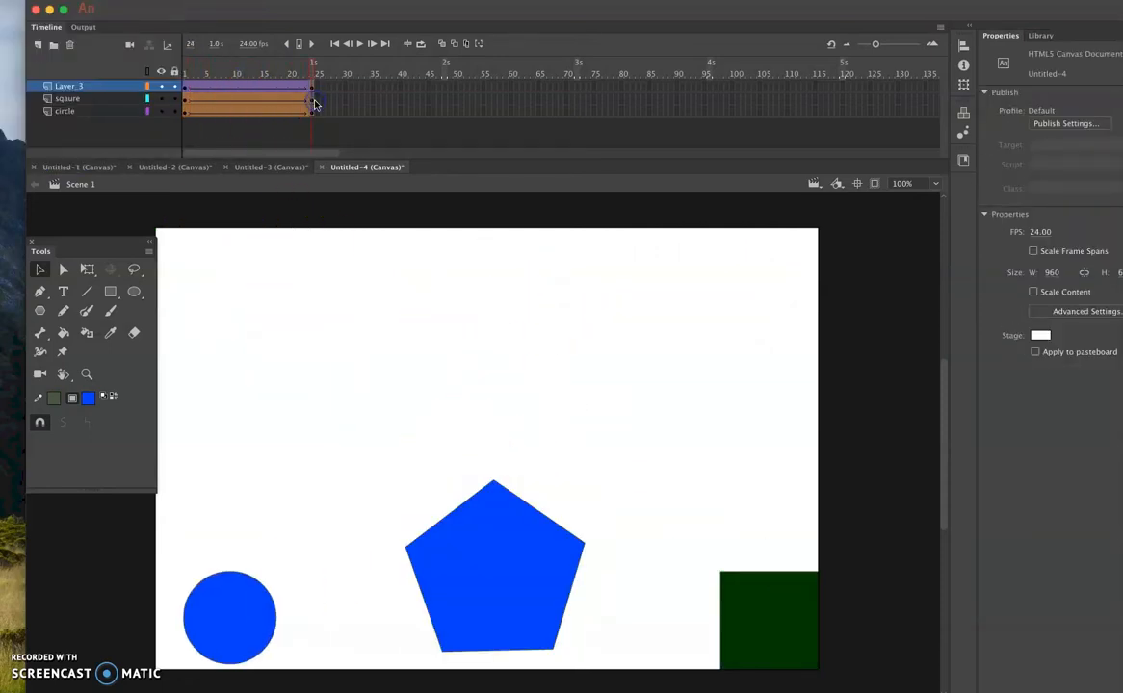
click(515, 491)
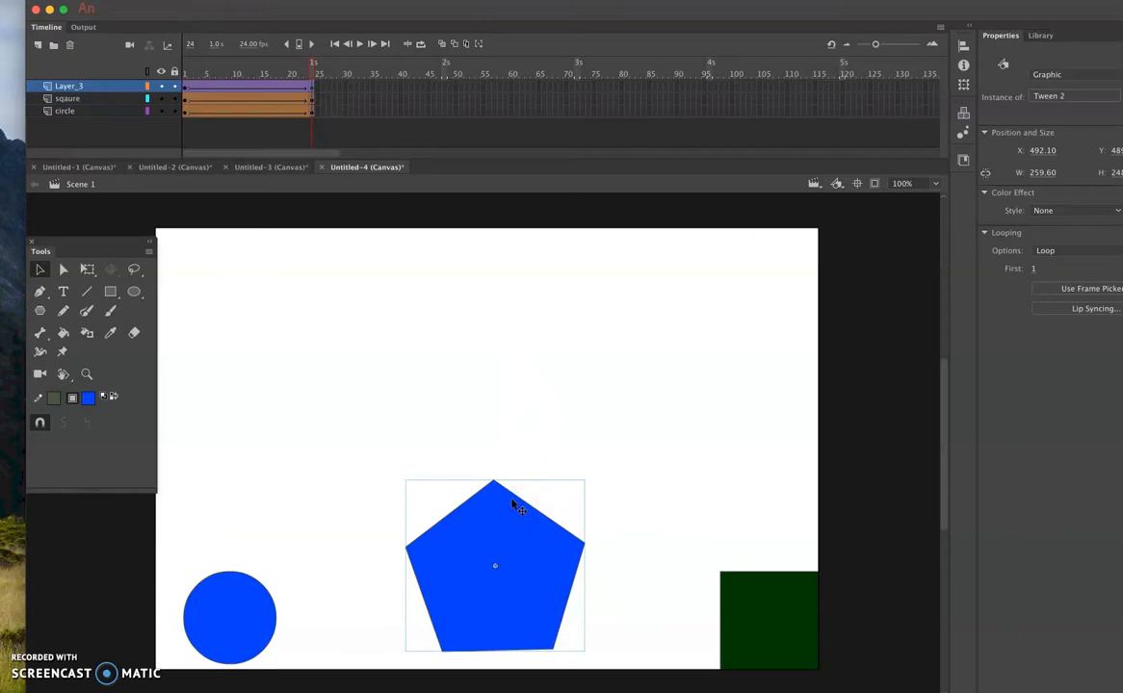
- Examine the Tween 1 and Tween 2 graphic symbols in the library against the pentagon on the stage
click(1048, 38)
click(1021, 205)
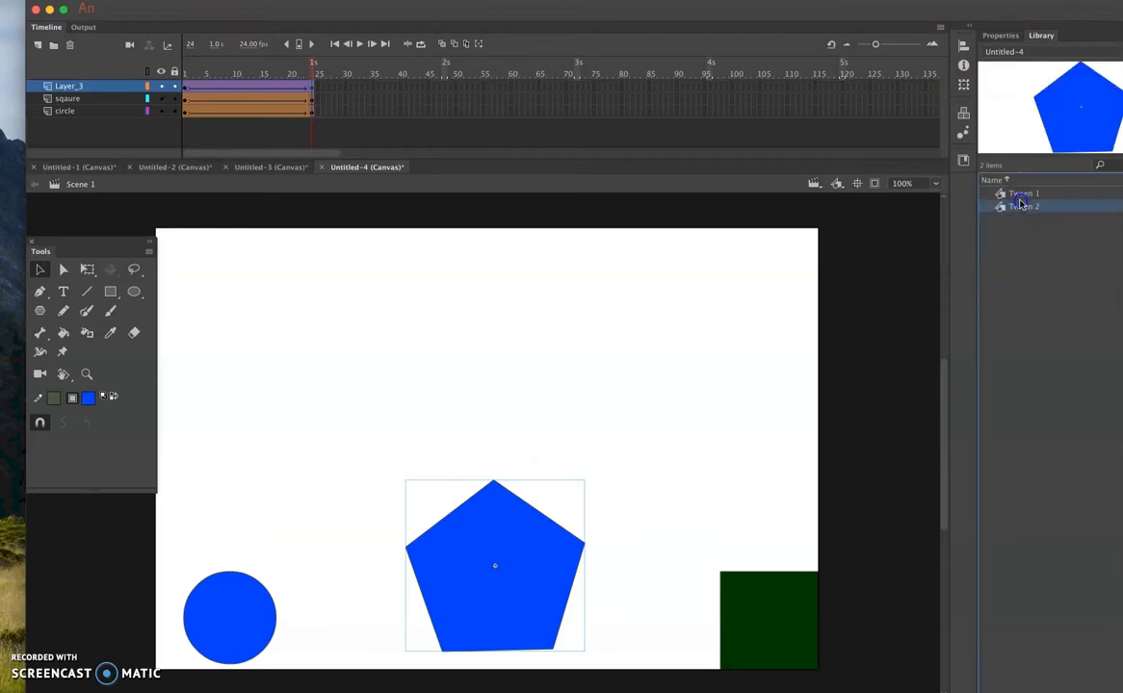
click(1020, 196)
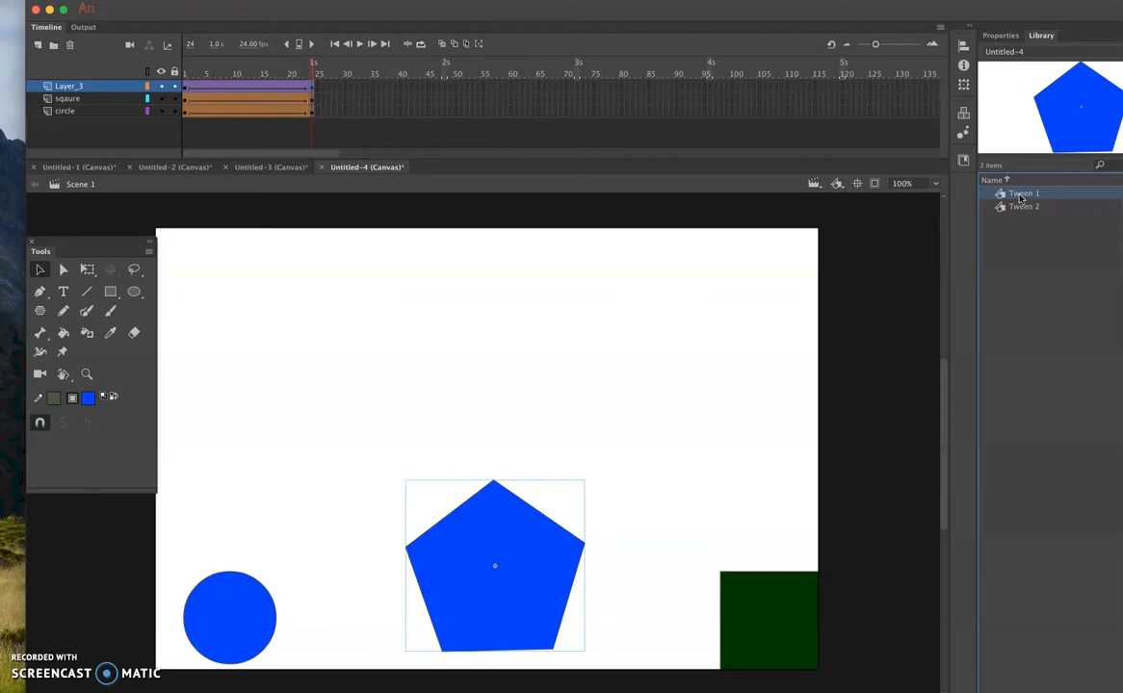
click(515, 566)
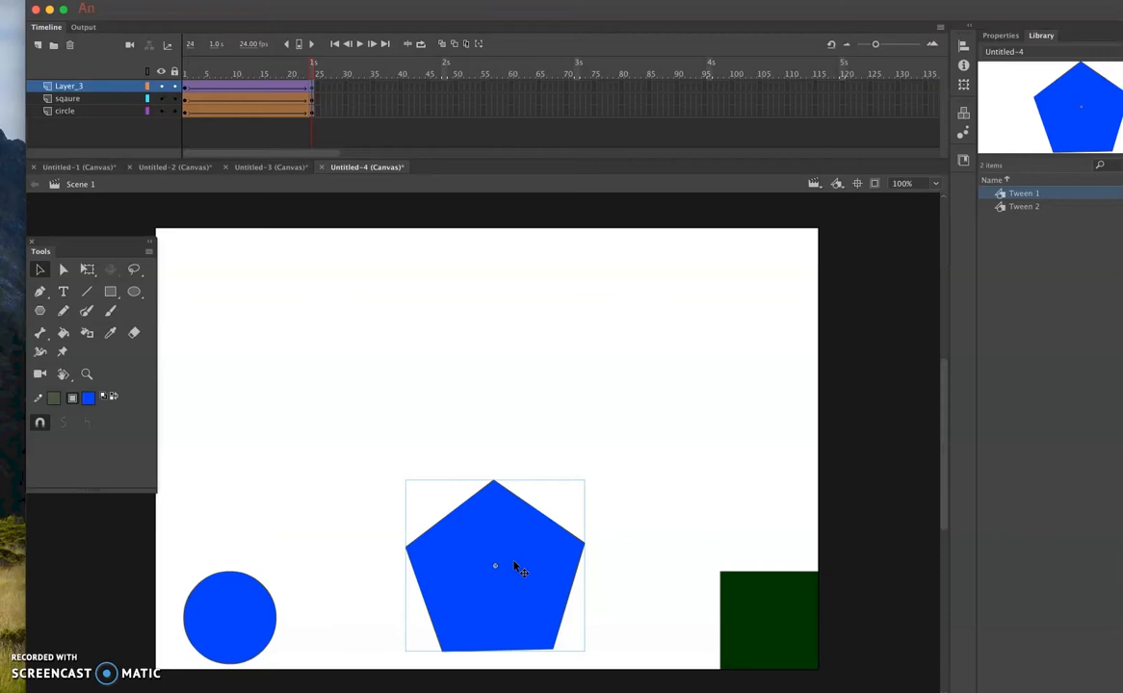
click(1002, 209)
click(1003, 209)
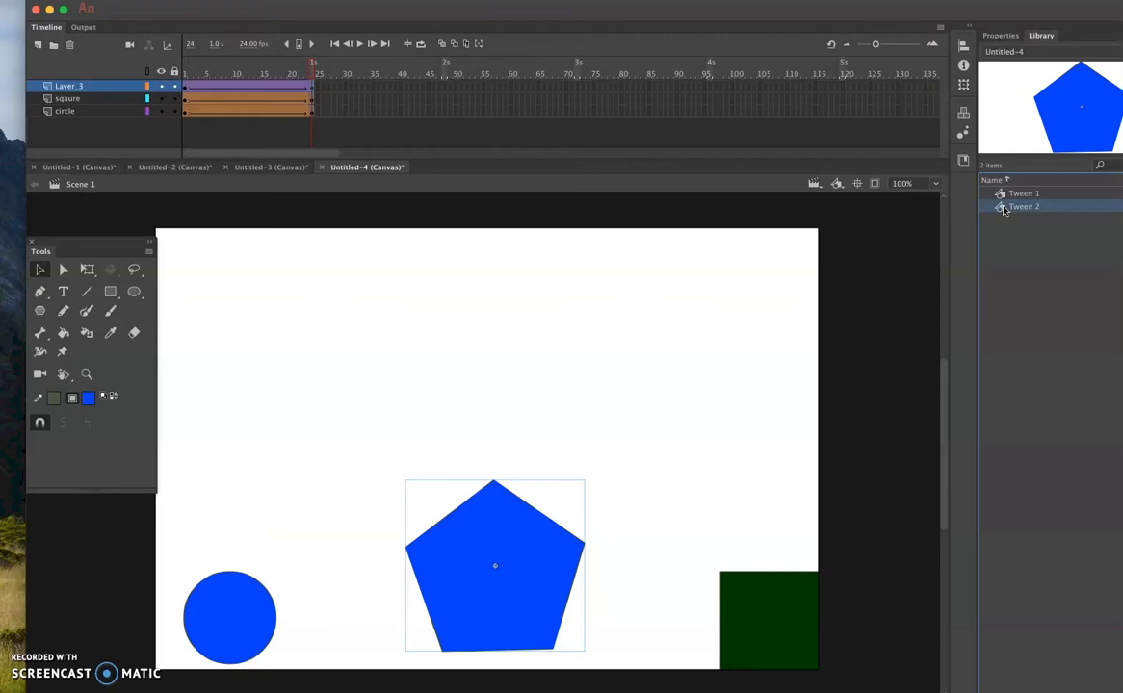
- Compare the library previews of the Tween 1 and Tween 2 symbols by switching between them
click(1002, 205)
click(1002, 660)
click(1028, 194)
click(1024, 219)
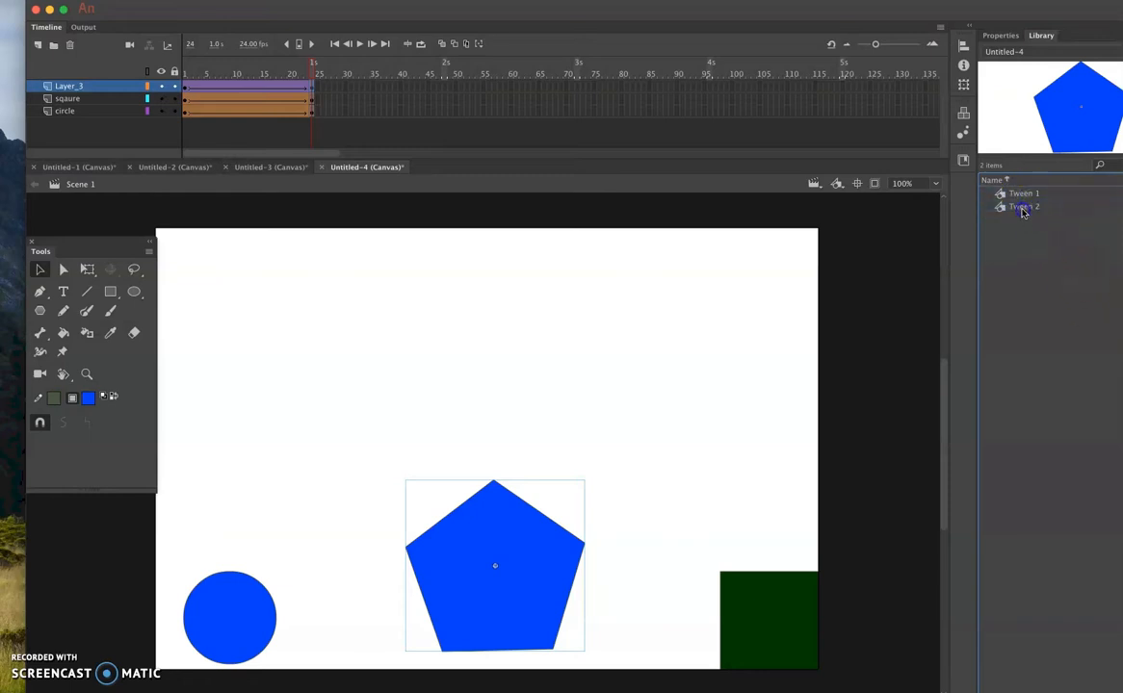
click(1023, 211)
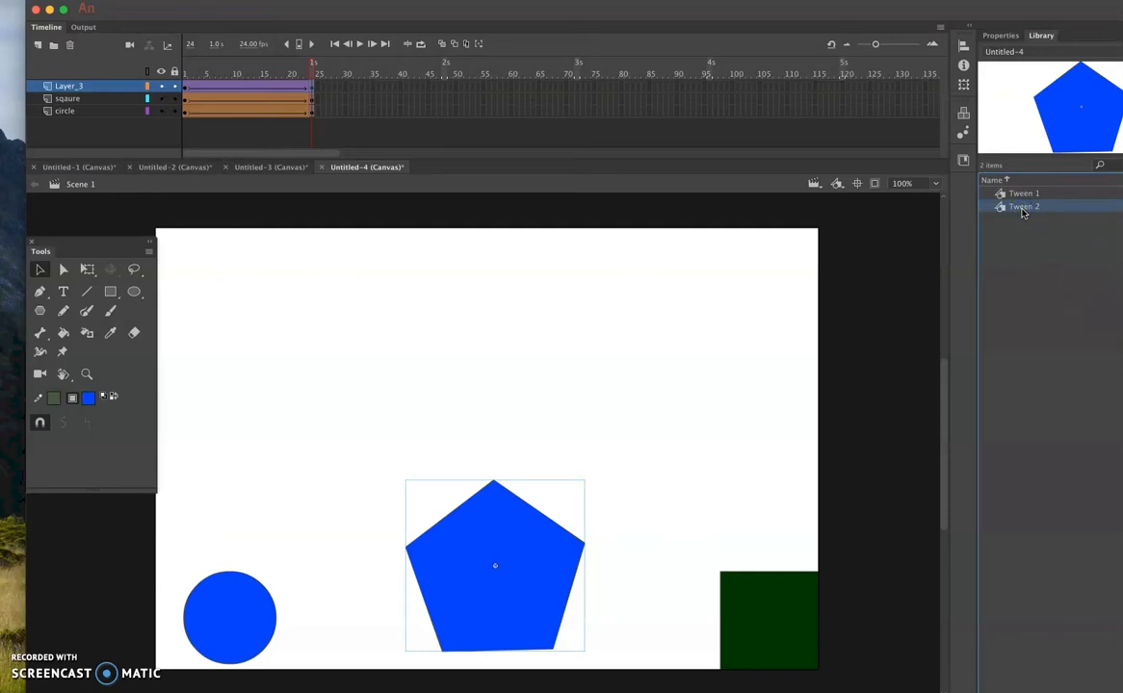
click(1020, 196)
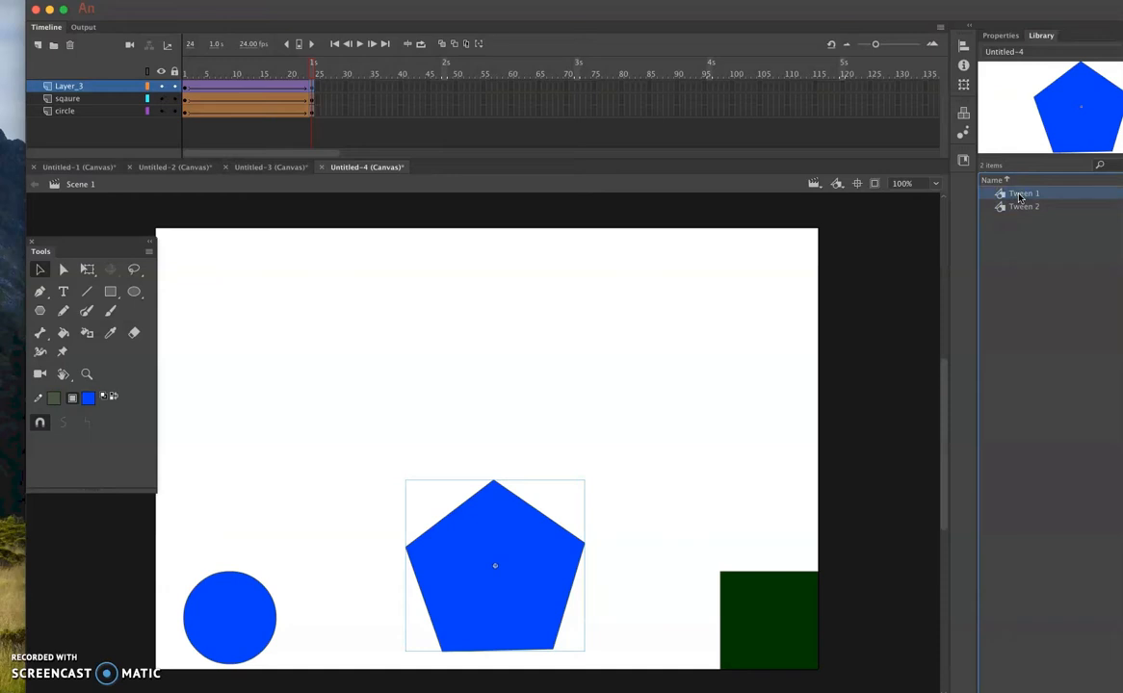
key(Down)
key(Down)
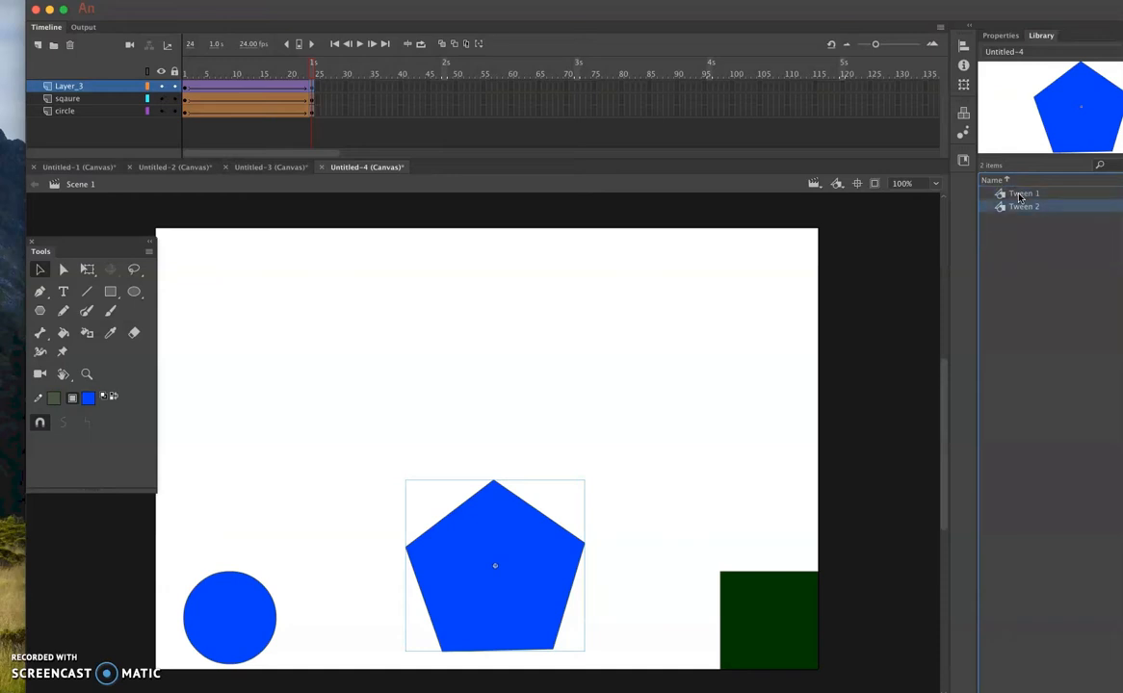
key(Up)
key(Up)
key(Up)
key(Up)
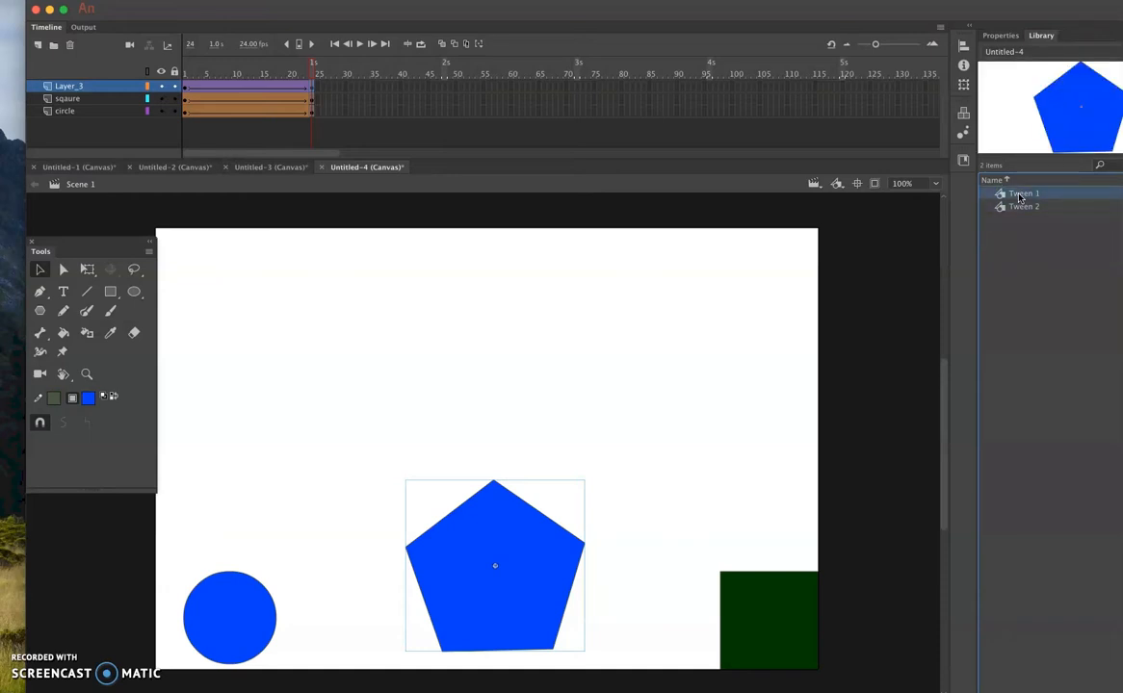
- Undo the classic tween on Layer_3 and the pentagon's downward move at frame 24
key(super+z)
key(super+z)
key(super+z)
key(super+z)
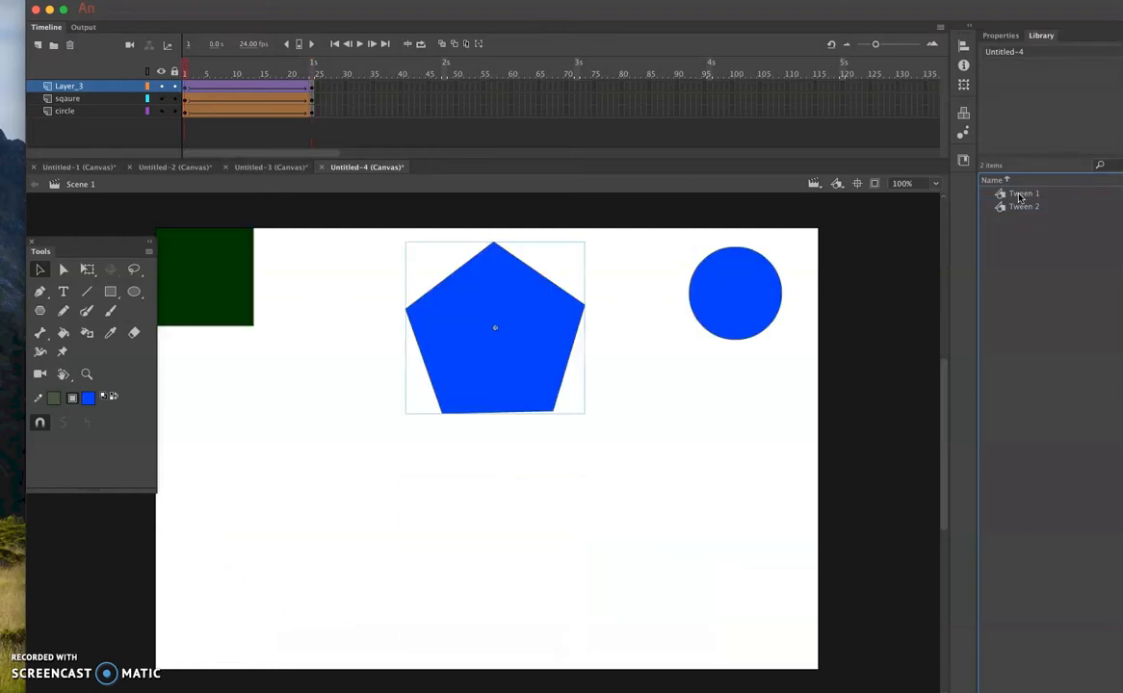
key(super+z)
key(super+z)
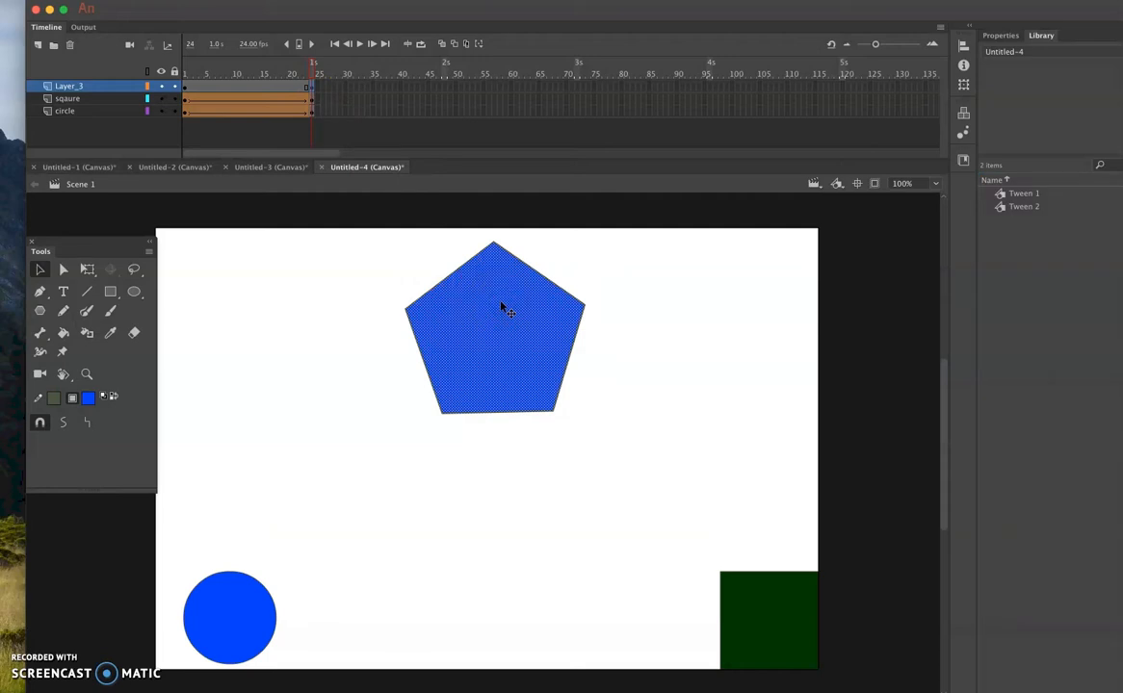
- Clear the keyframe at frame 24 of Layer_3
click(311, 88)
click(509, 334)
click(389, 171)
right_click(309, 88)
click(369, 220)
- Convert the pentagon to a Movie Clip symbol named "hex" and return to the Selection tool
click(511, 296)
right_click(510, 295)
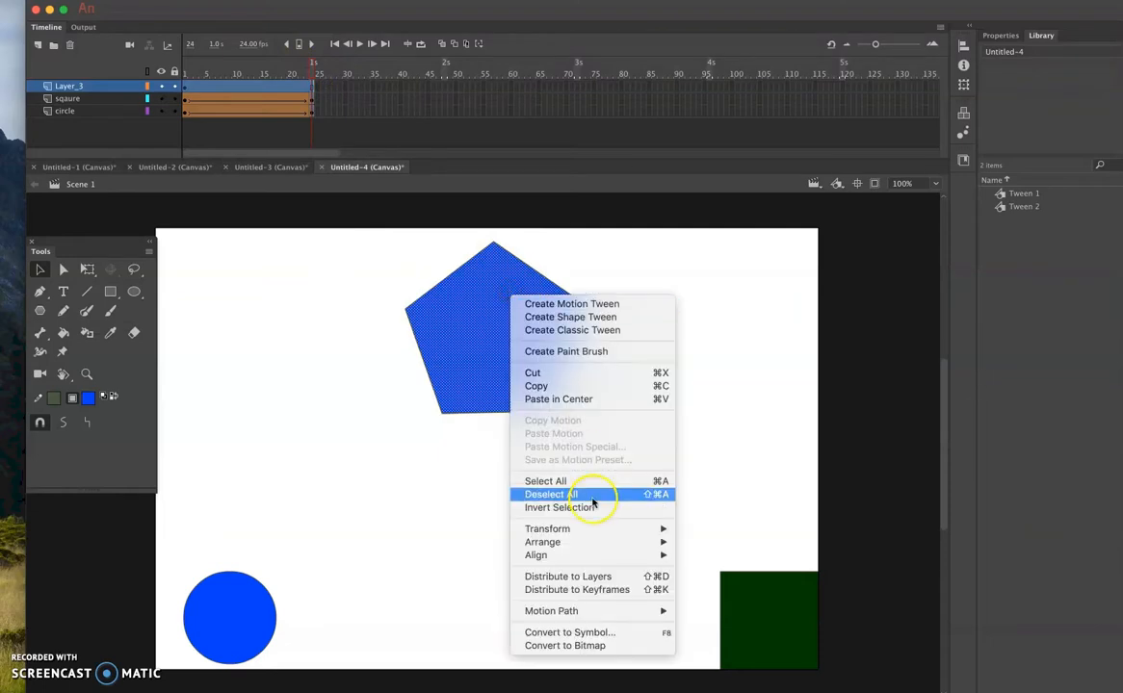
click(601, 638)
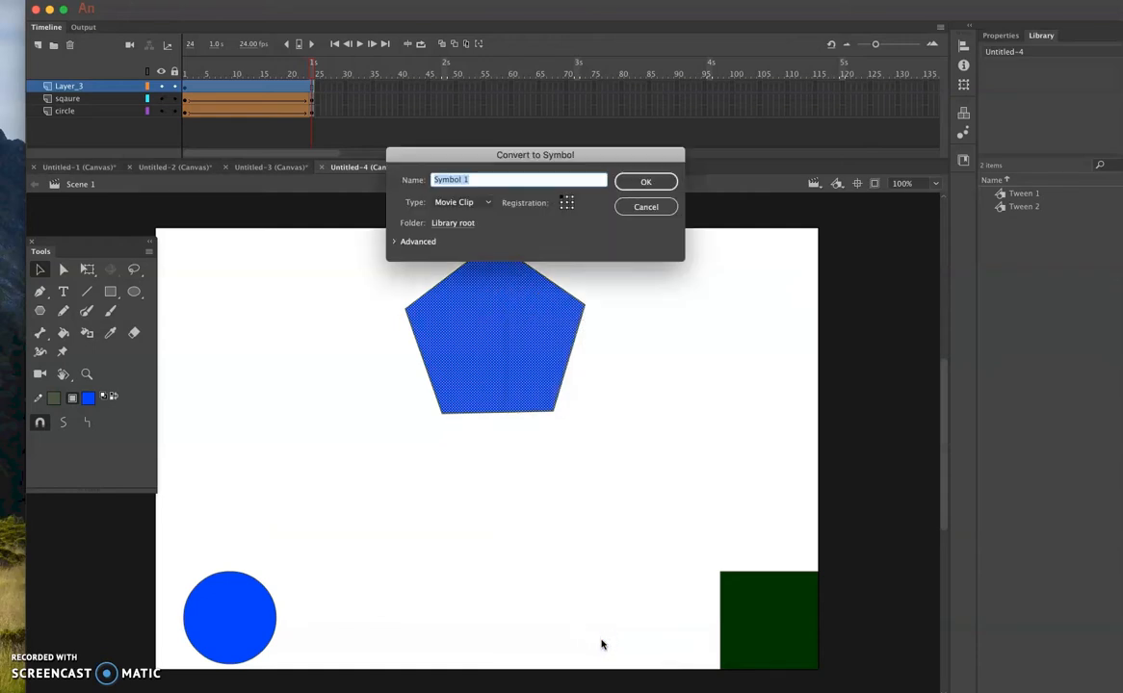
click(602, 631)
text(hex)
click(491, 203)
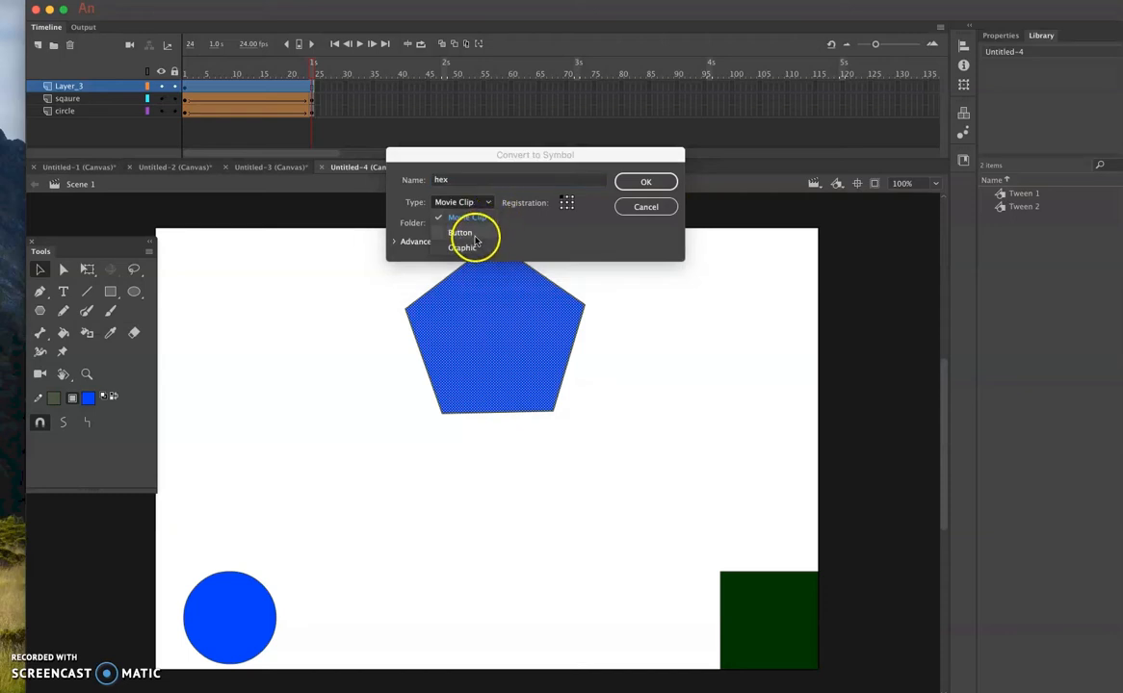
click(477, 218)
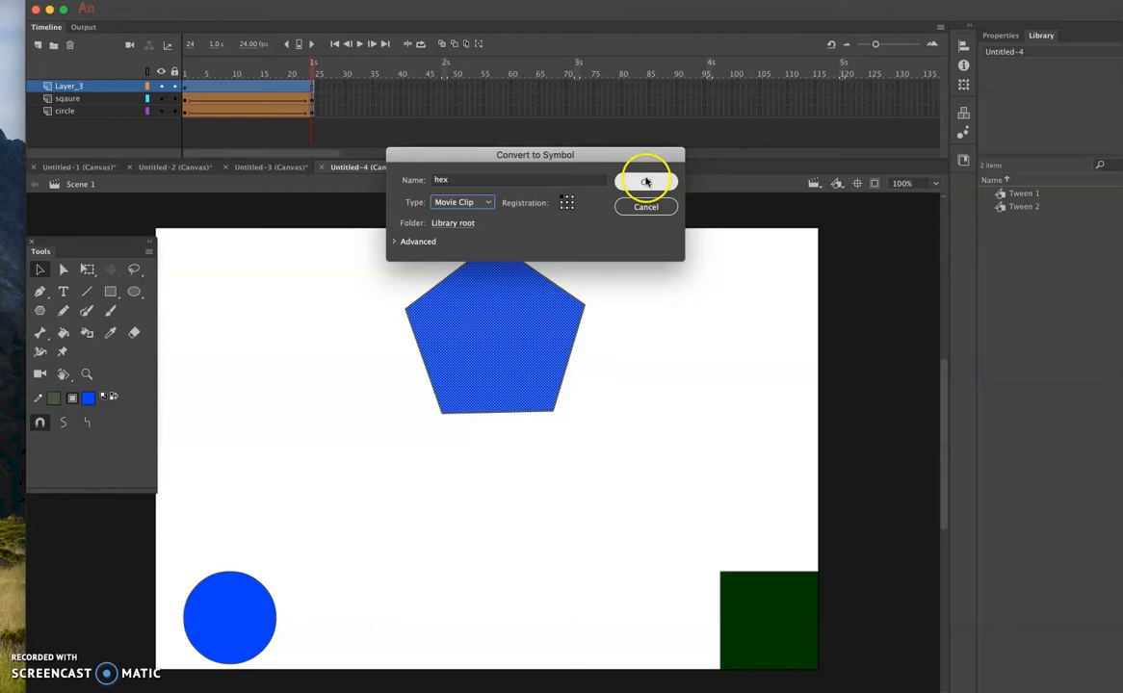
click(645, 182)
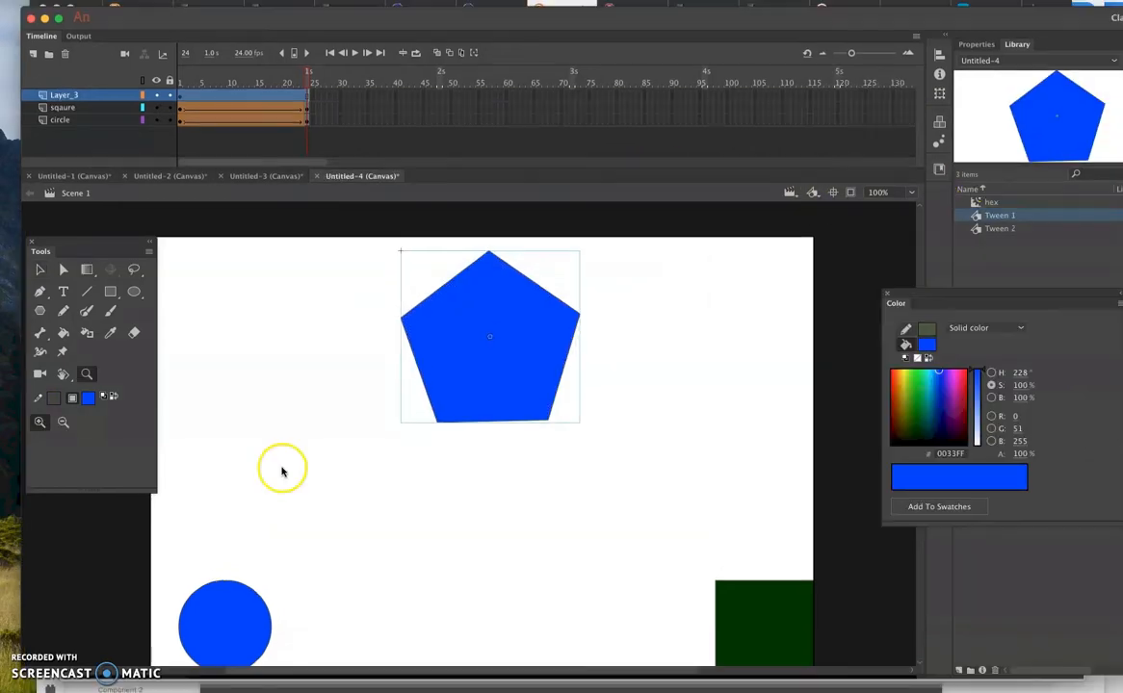
key(z)
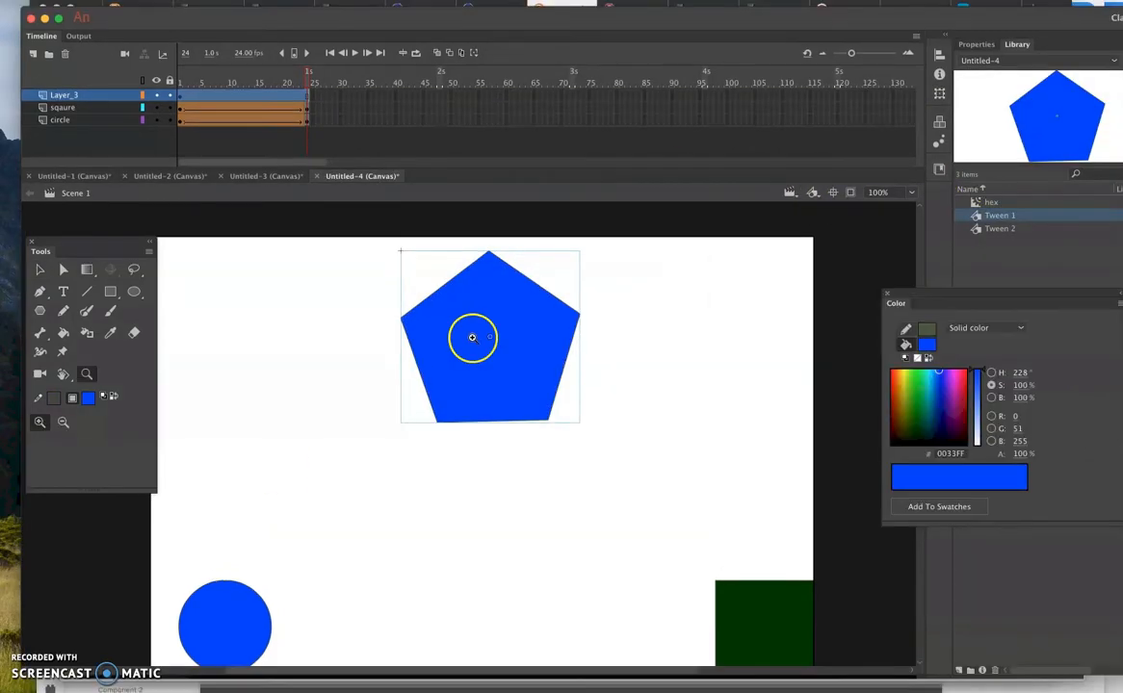
click(39, 269)
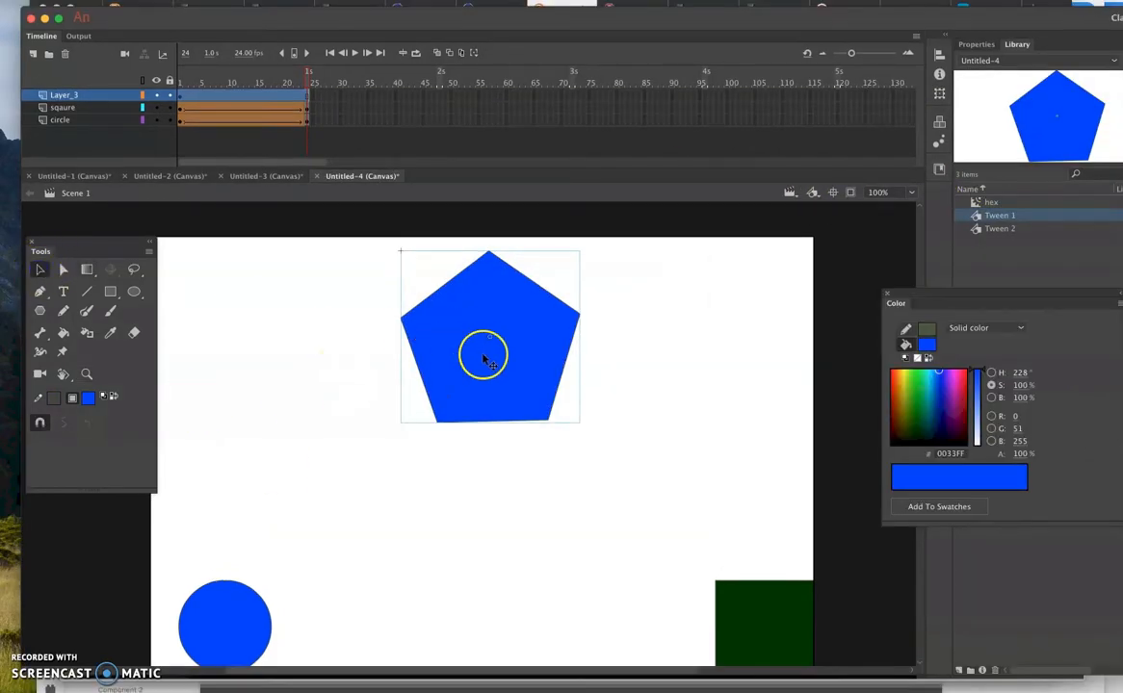
- Delete the Tween 1 and Tween 2 symbols from the library
click(1007, 219)
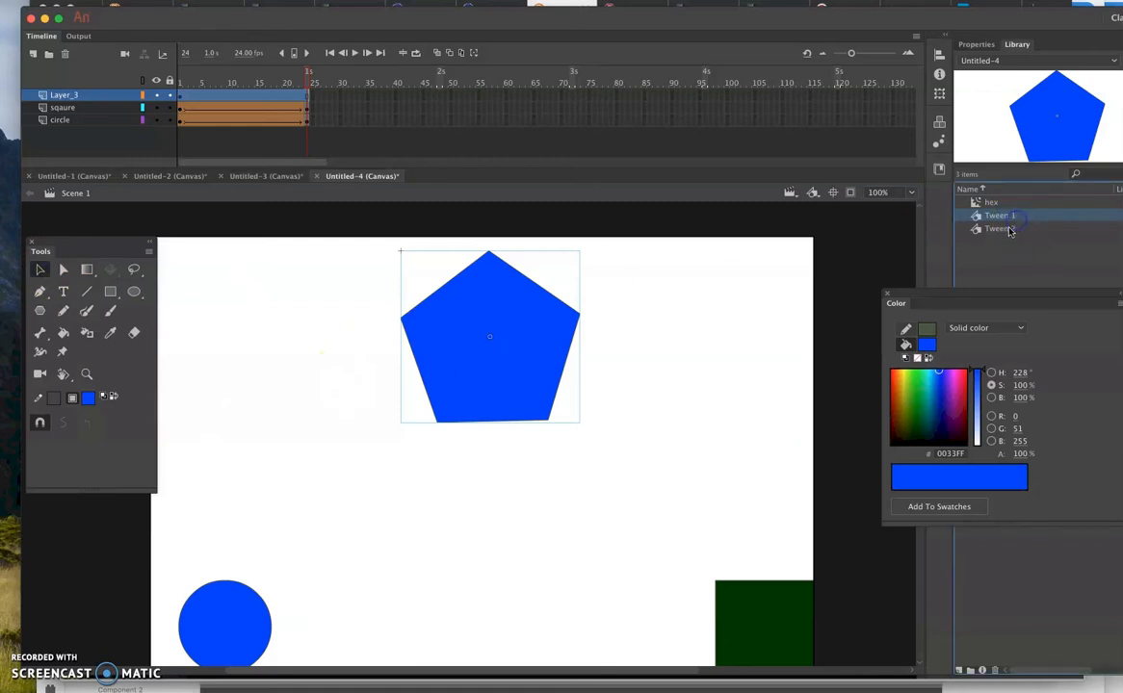
click(1008, 229)
click(1002, 217)
click(1003, 229)
shift+click(1001, 218)
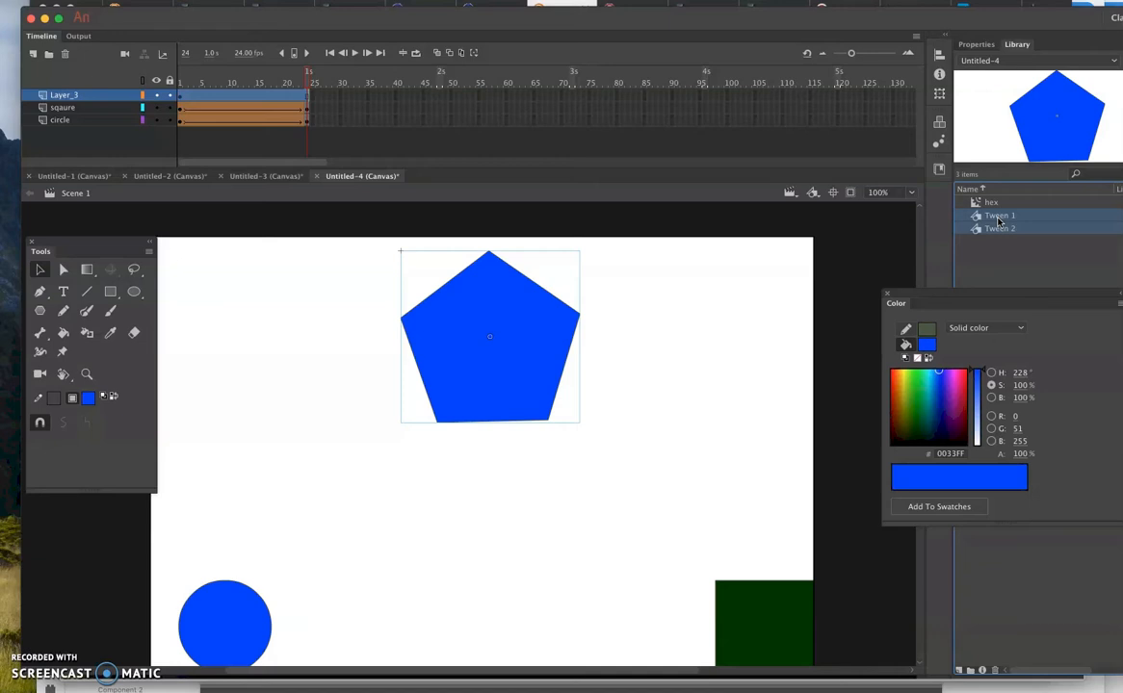
click(996, 671)
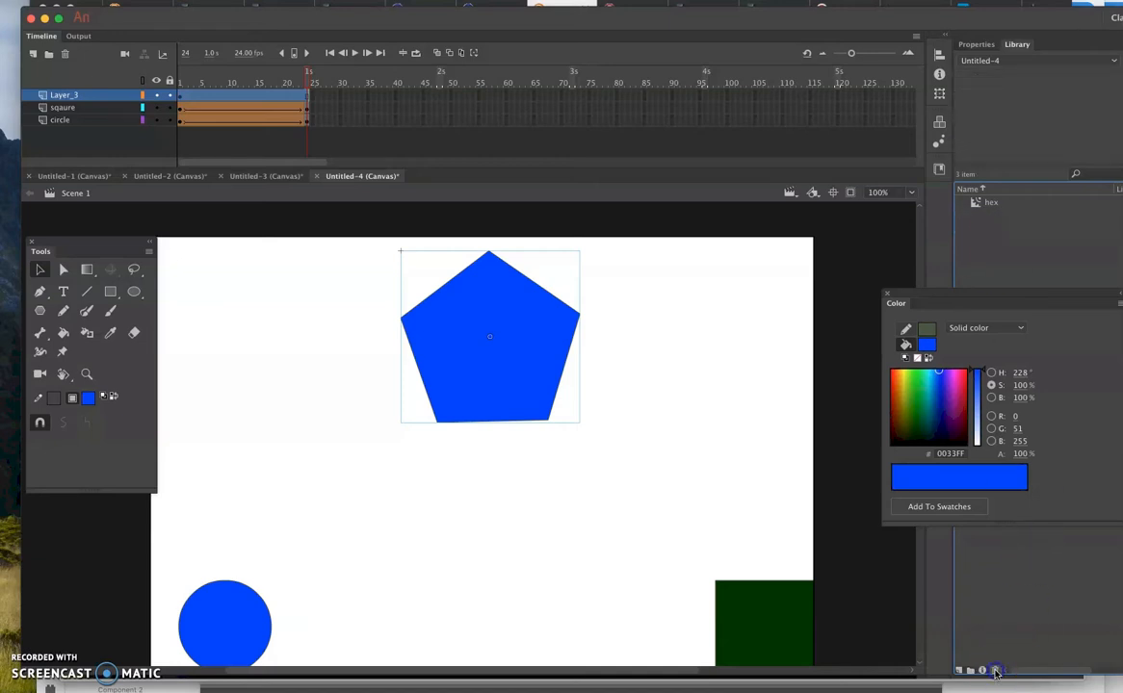
- Insert a keyframe at frame 24 of Layer_3 and move its pentagon straight down to the bottom middle of the stage
click(543, 354)
click(308, 96)
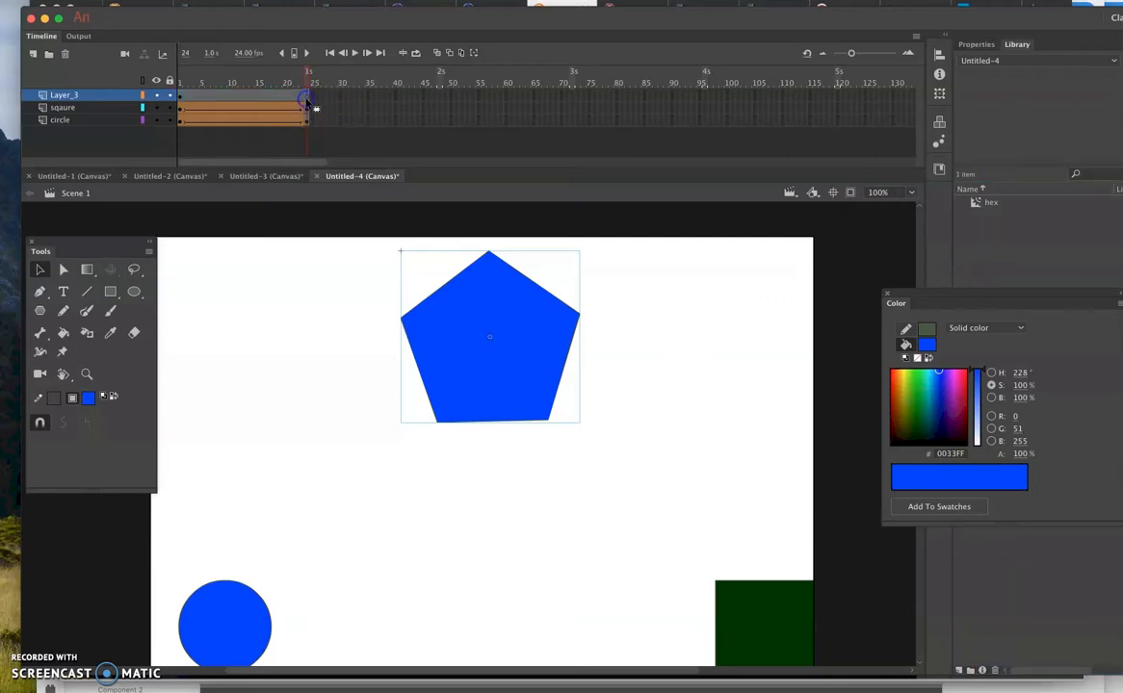
right_click(307, 100)
mouse_move(325, 152)
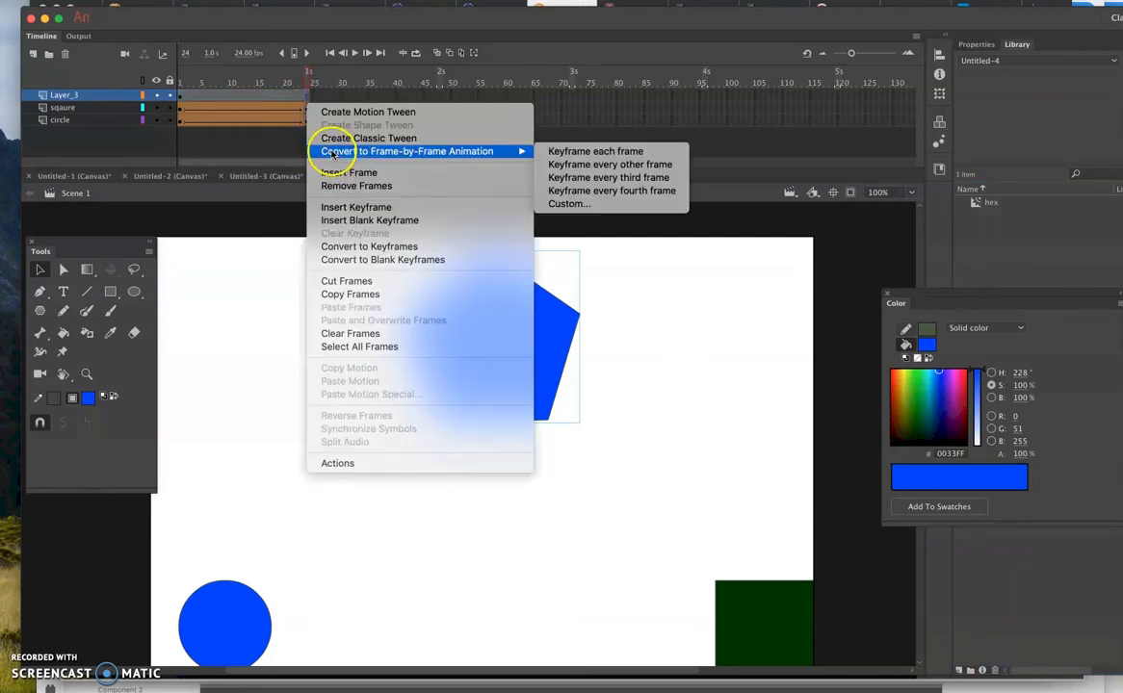
click(342, 208)
drag(463, 321, 459, 550)
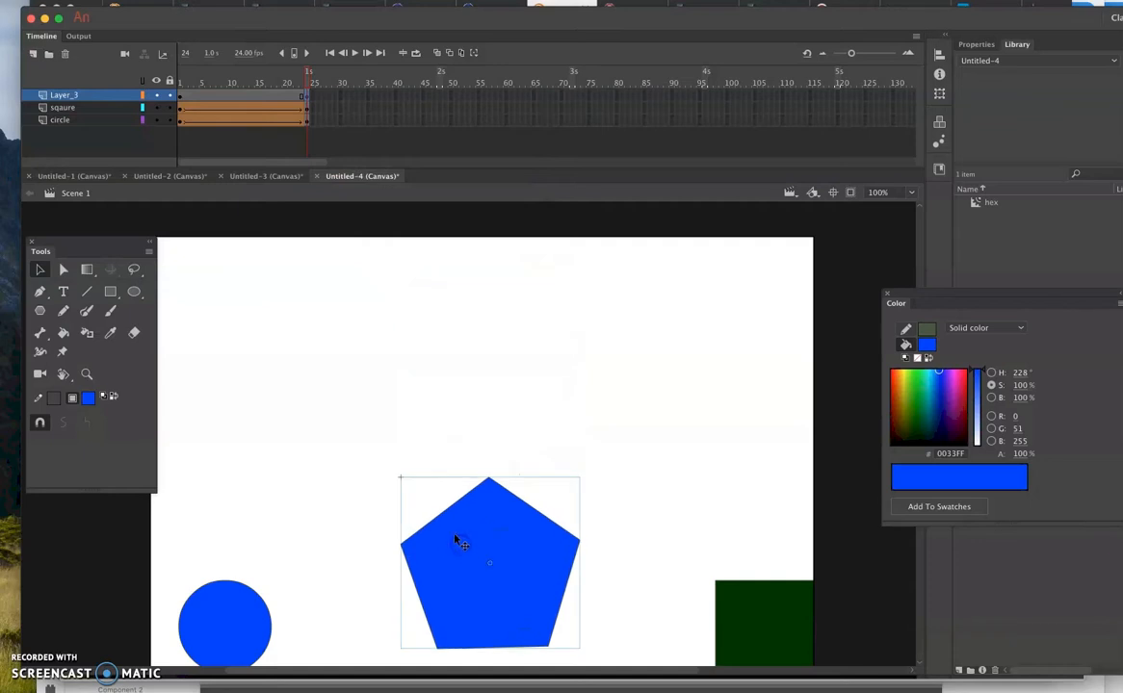
- Create a classic tween from frame 1 of Layer_3, scrub through to frame 24, and check the hex symbol in the library
click(180, 98)
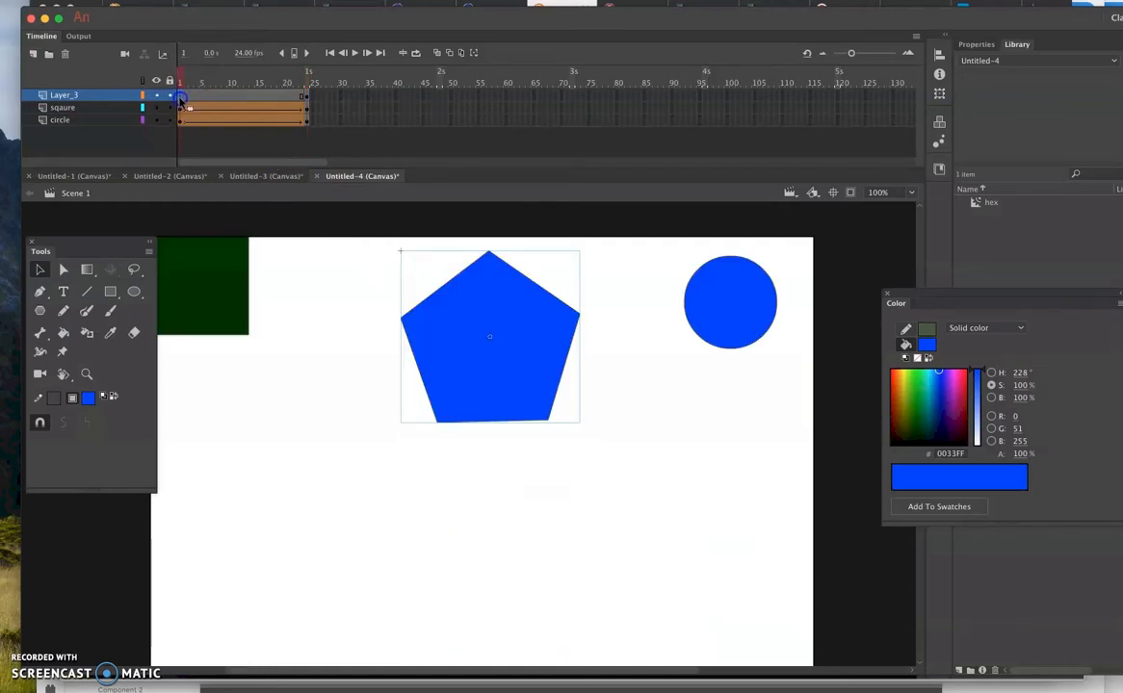
right_click(179, 97)
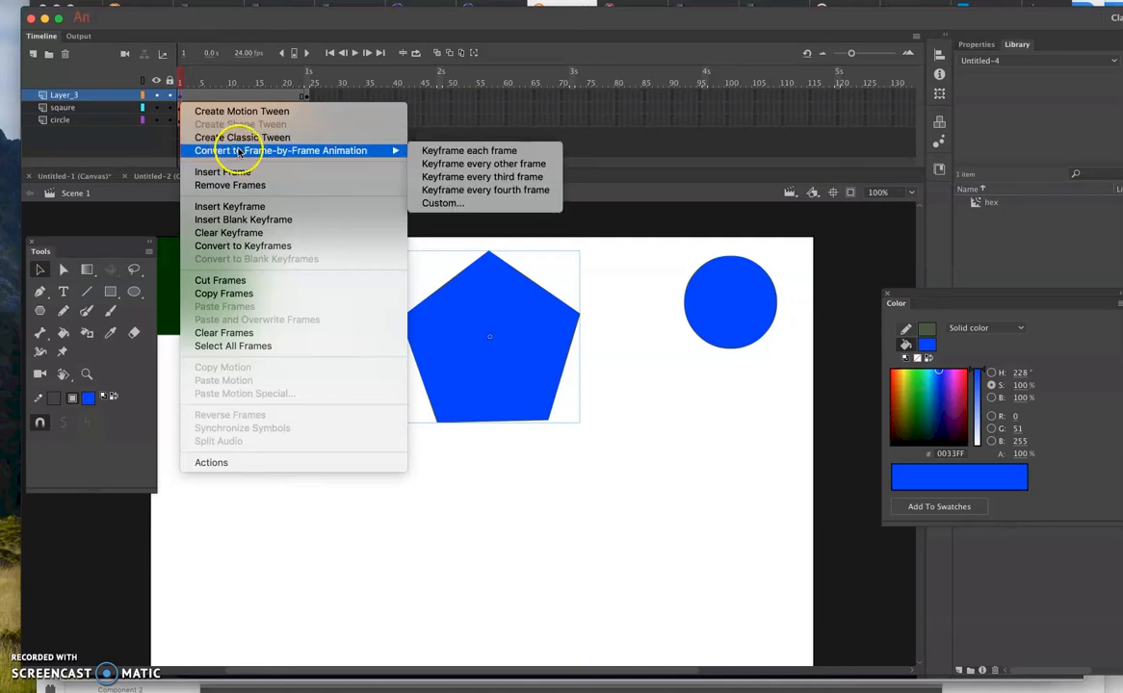
click(237, 137)
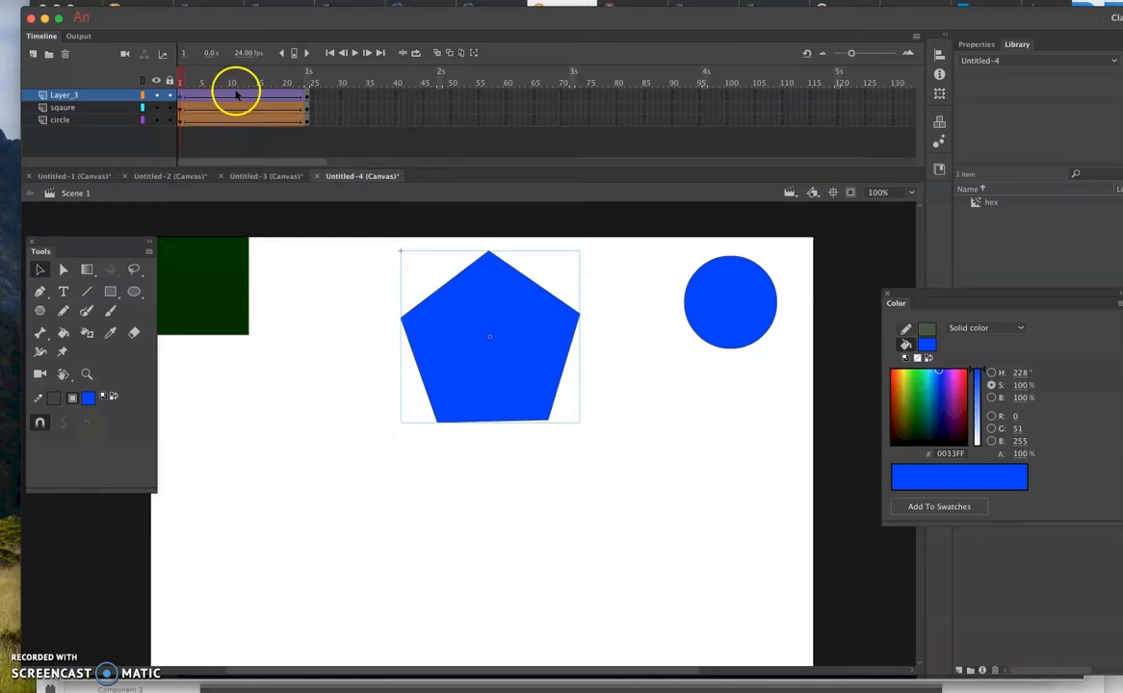
drag(180, 81, 308, 123)
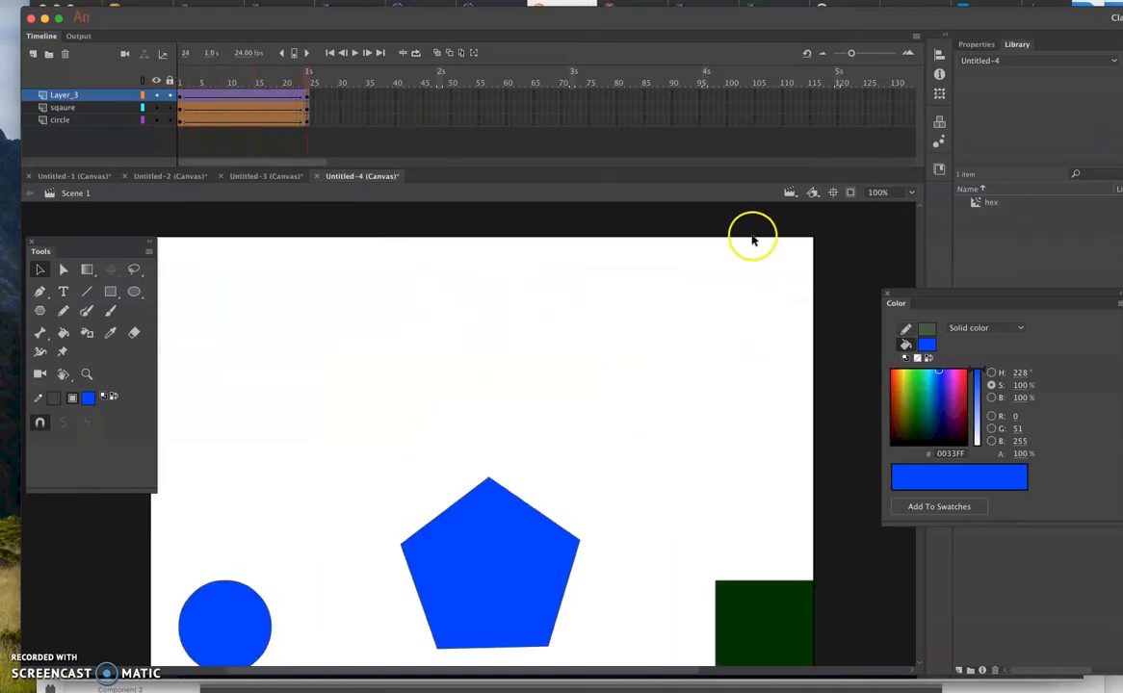
click(977, 202)
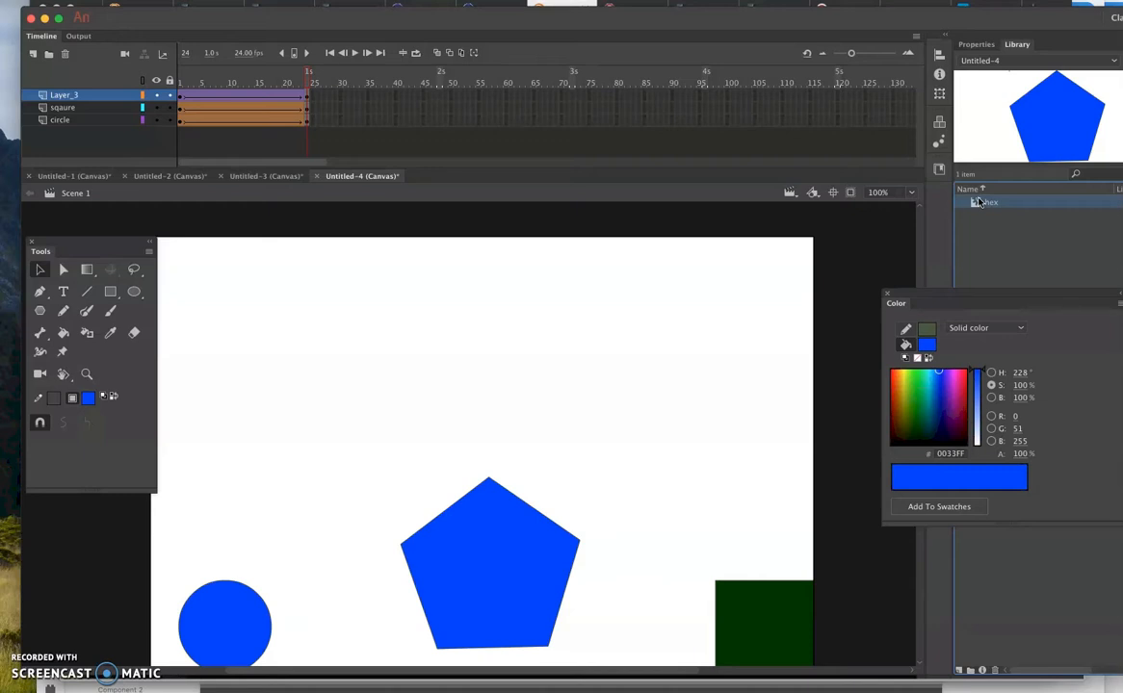
- Rename Layer_3, which holds the pentagon, as "hex"
double_click(73, 97)
text(he)
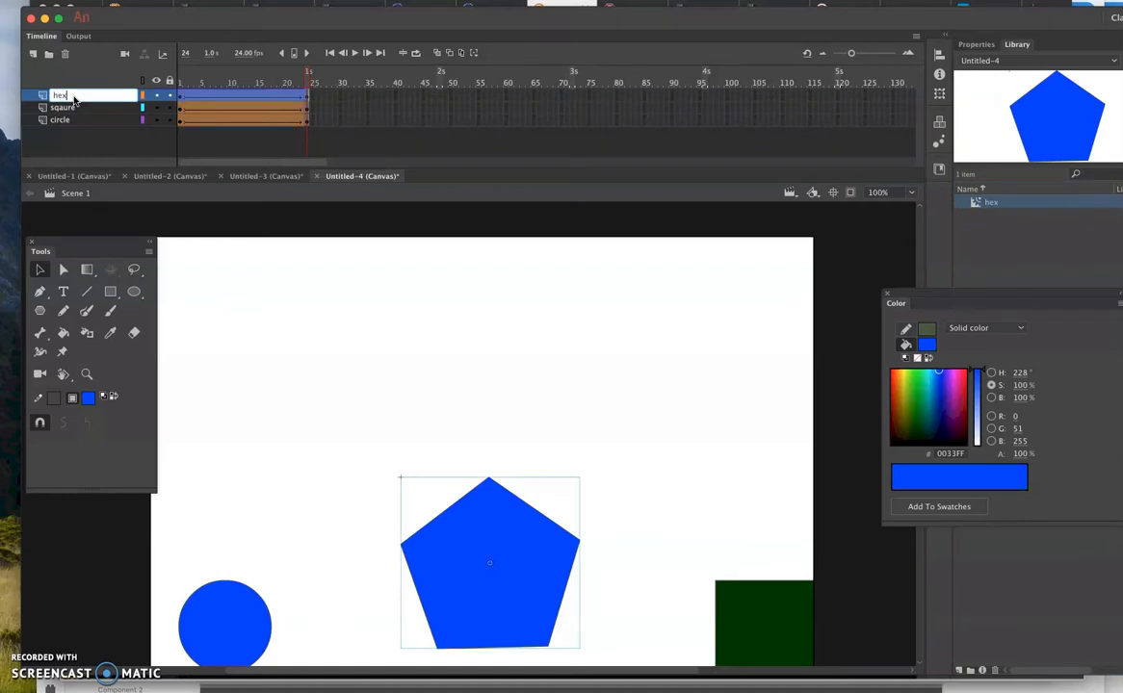
text(x)
key(Return)
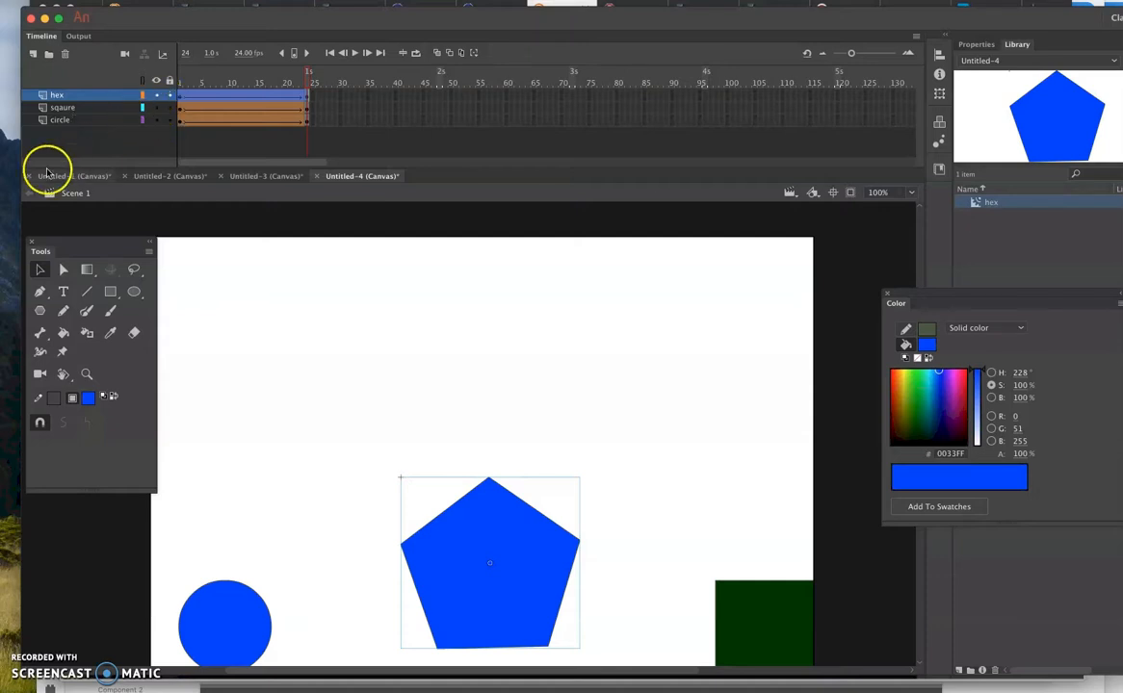
- Add a new layer above the hex layer and name it "morph"
click(33, 53)
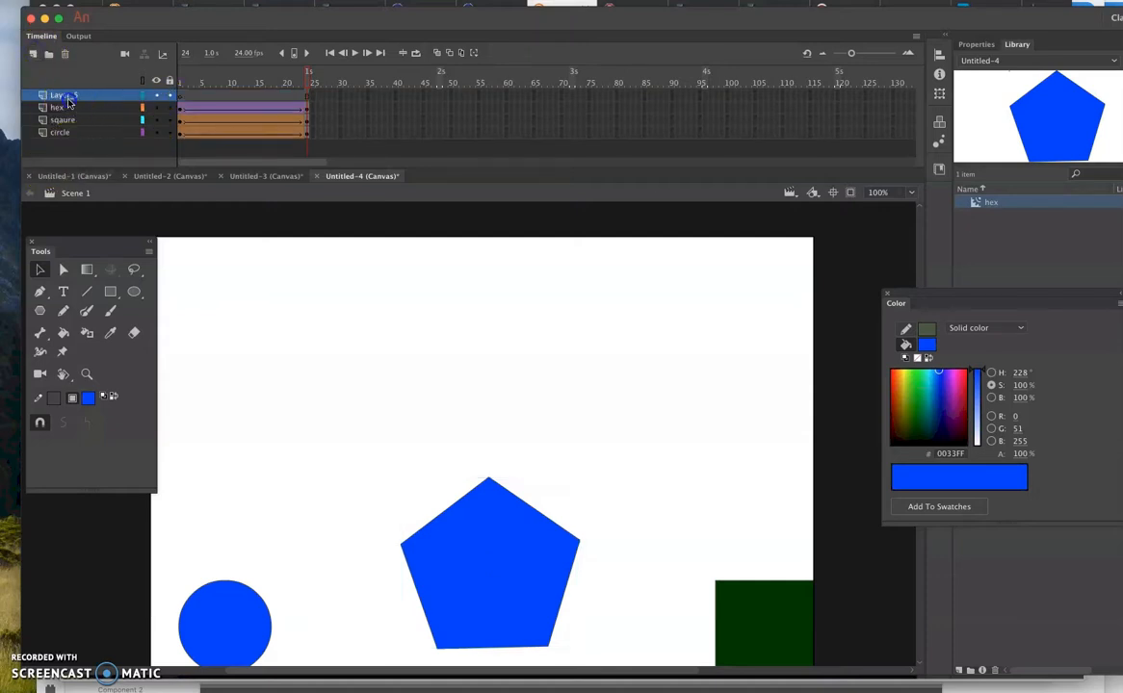
double_click(67, 97)
text(morph)
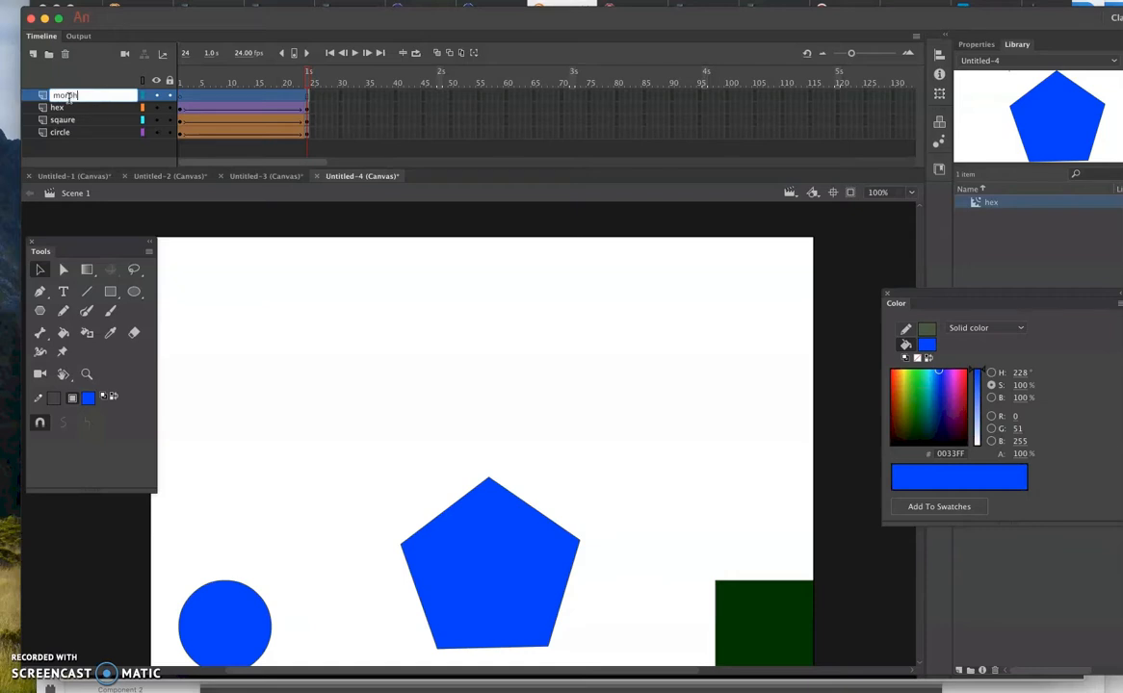
click(168, 106)
- Hide the hex, sqaure and circle layers
click(155, 107)
click(155, 119)
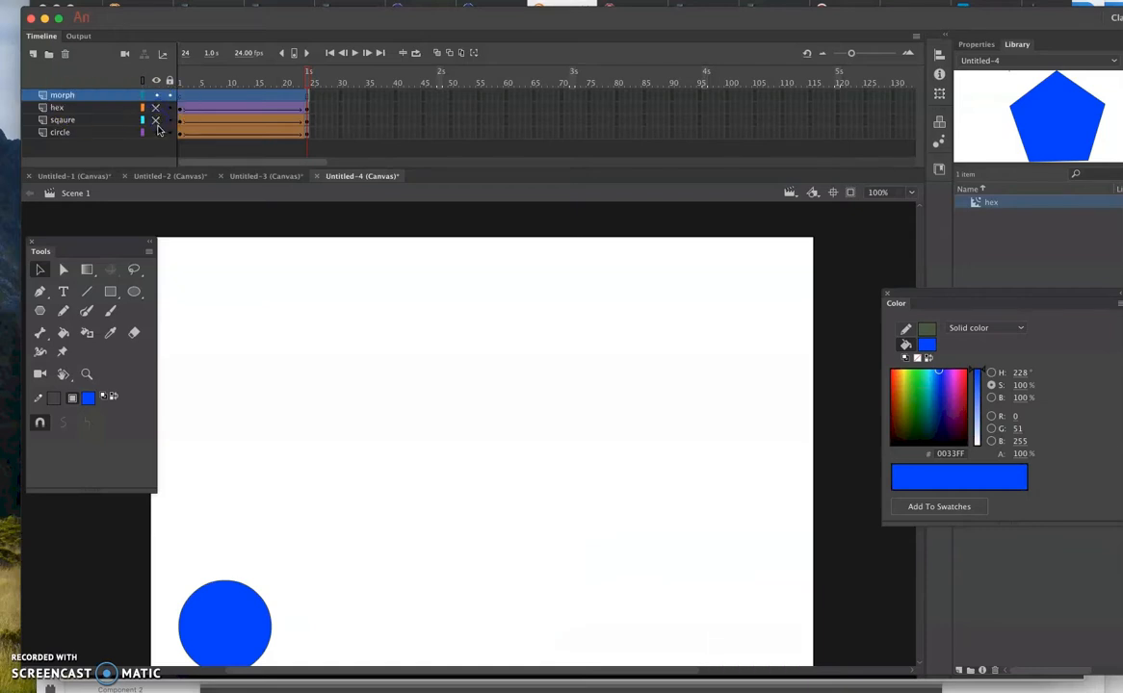
click(155, 132)
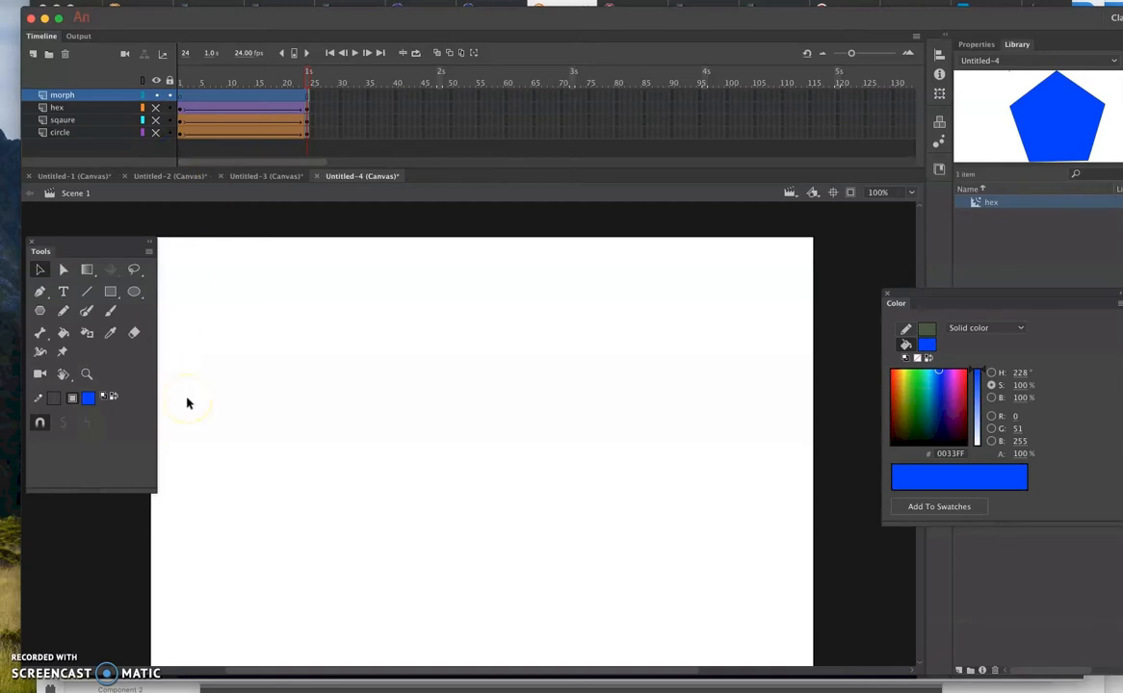
- Draw a solid blue square near the stage's upper-left corner on frame 1 of the morph layer
click(182, 97)
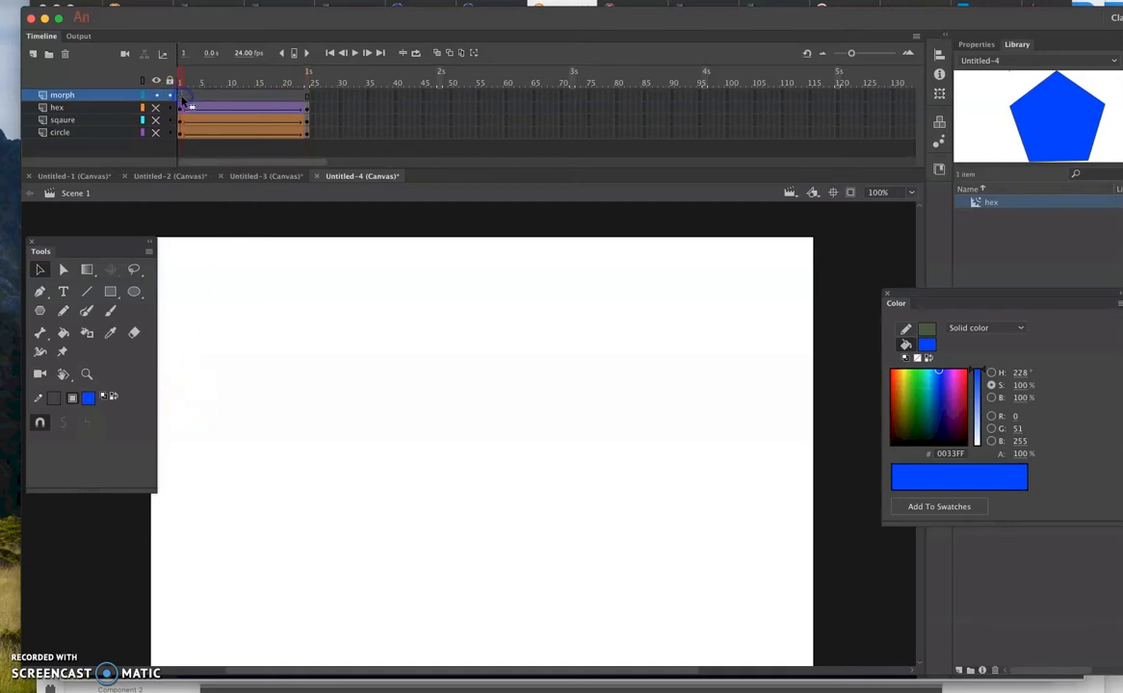
click(135, 294)
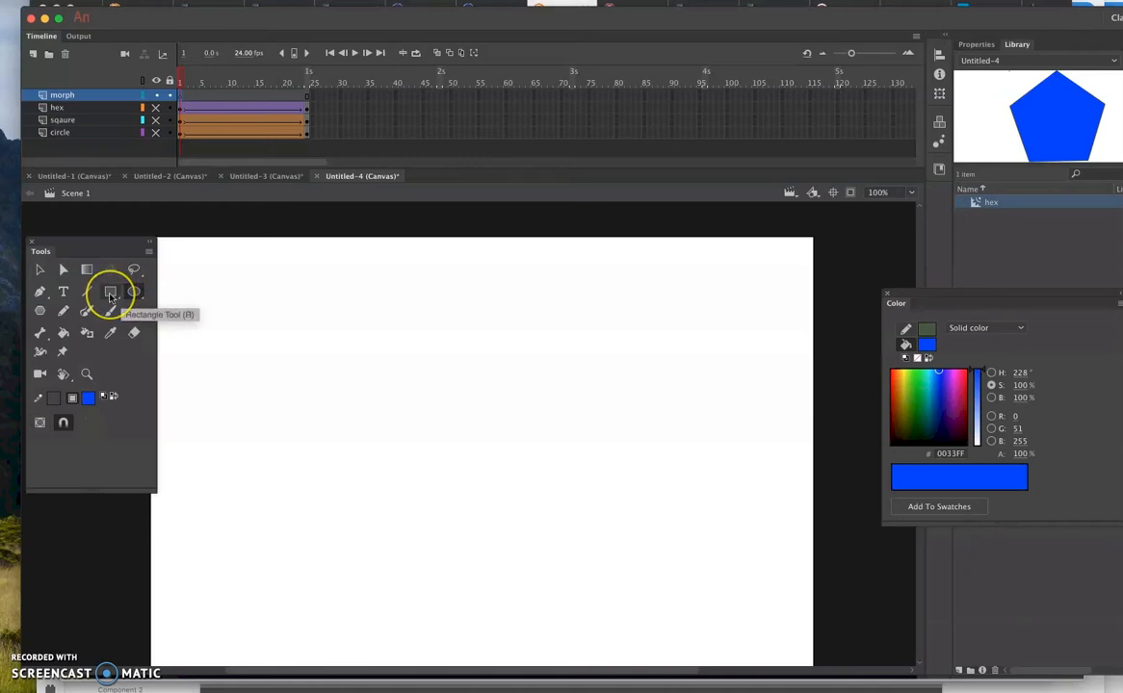
click(109, 294)
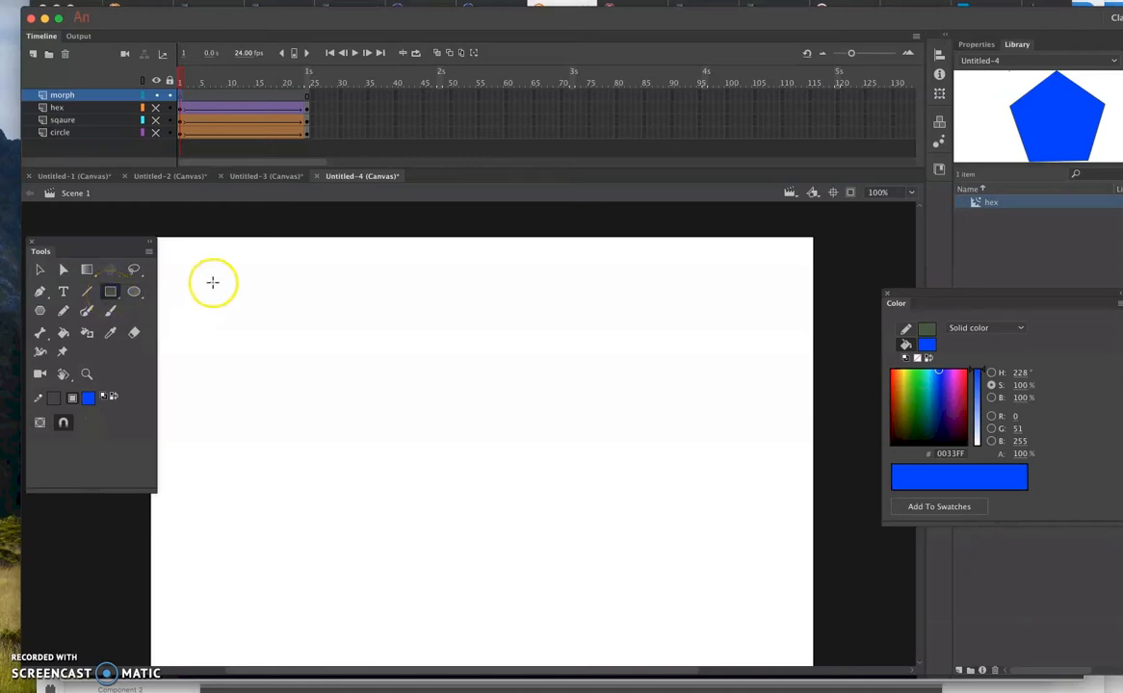
drag(189, 261, 295, 367)
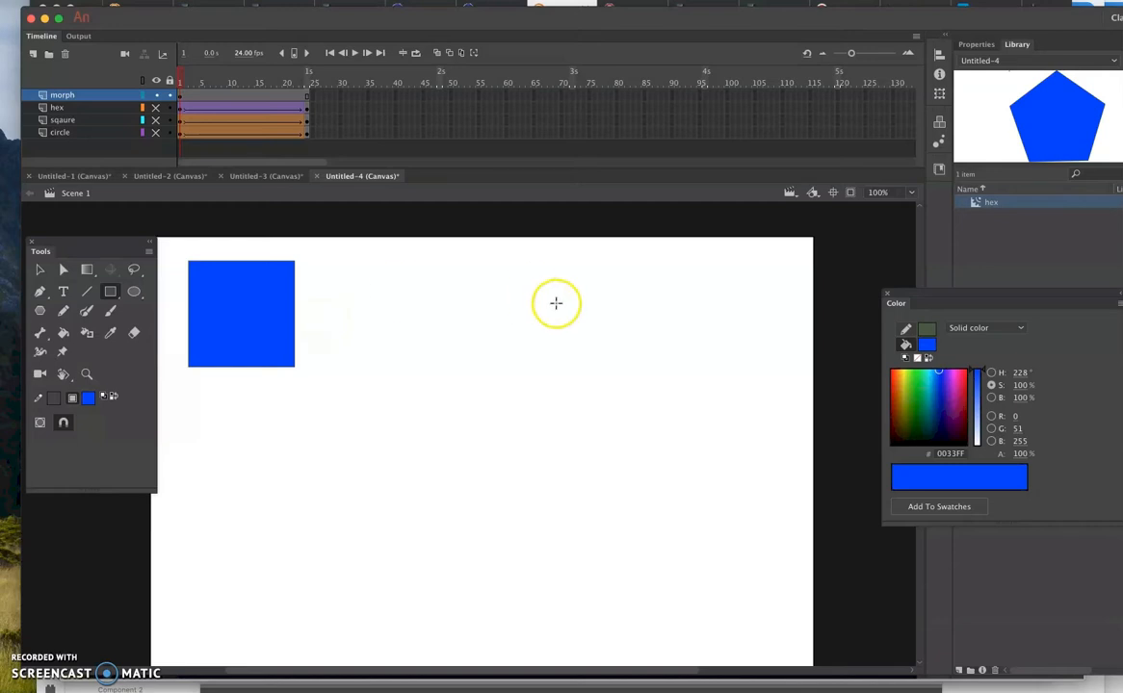
- Try switching the fill type to a linear gradient without selecting the square
drag(895, 294, 810, 259)
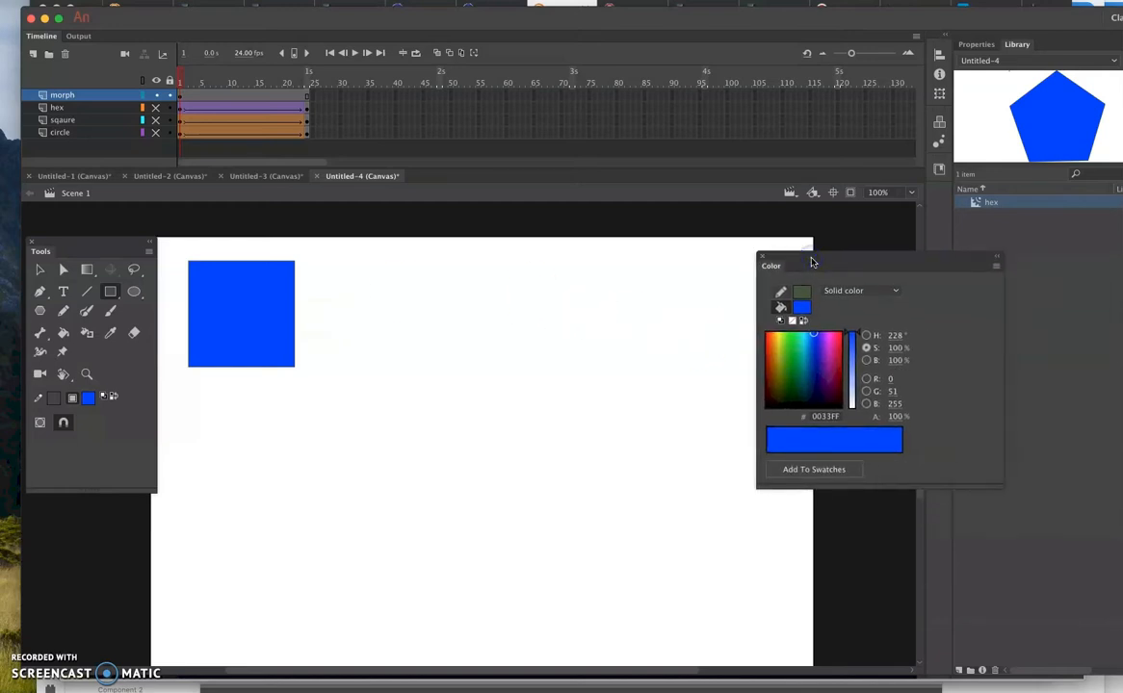
click(859, 291)
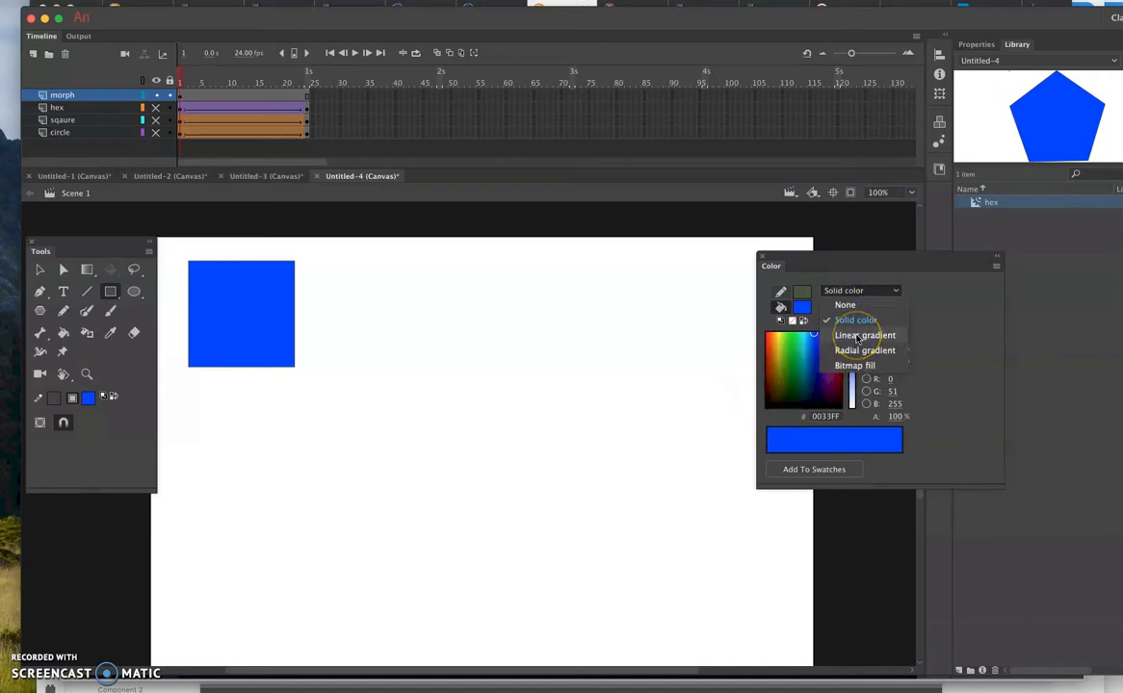
click(491, 0)
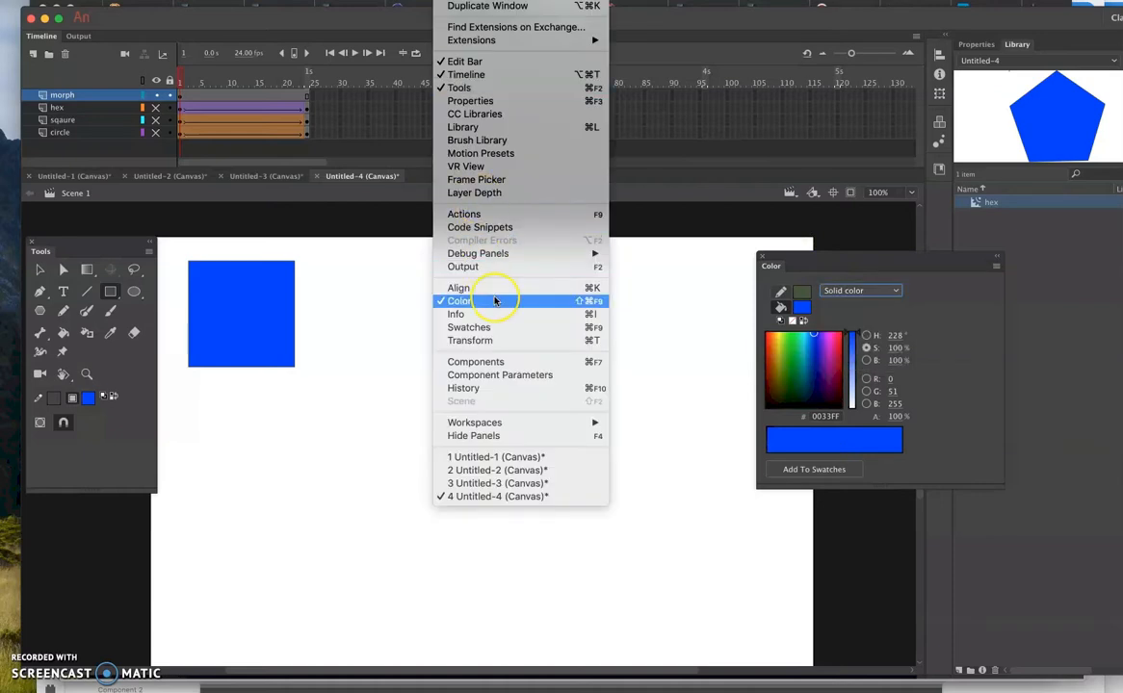
click(840, 439)
click(848, 293)
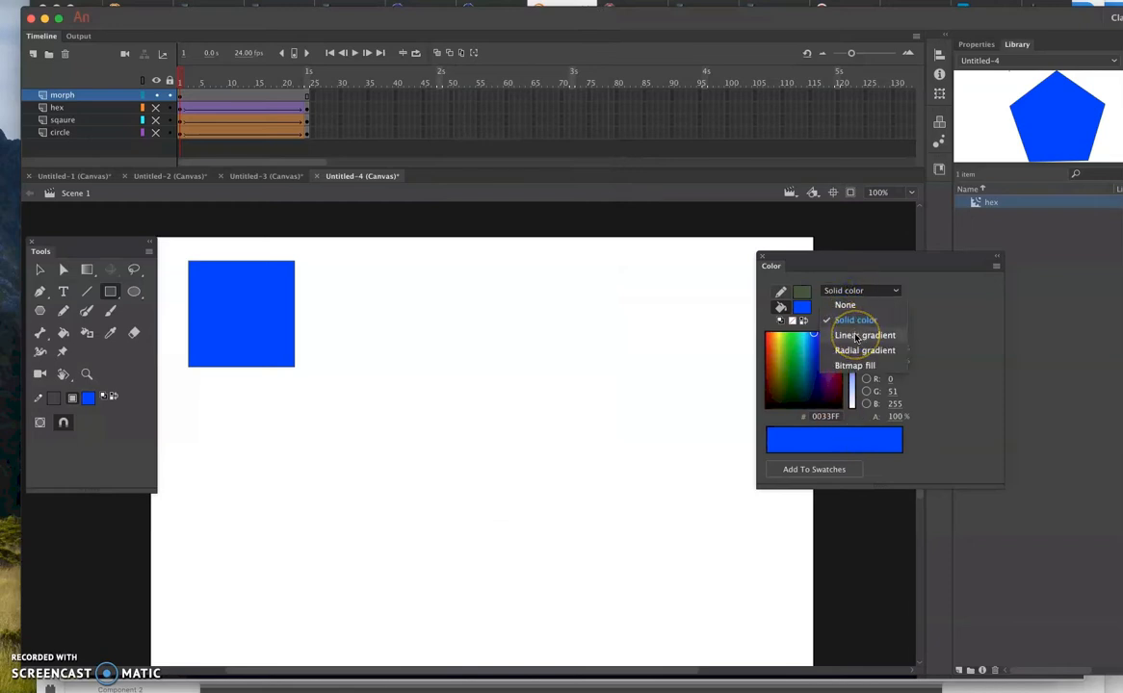
click(855, 336)
click(800, 443)
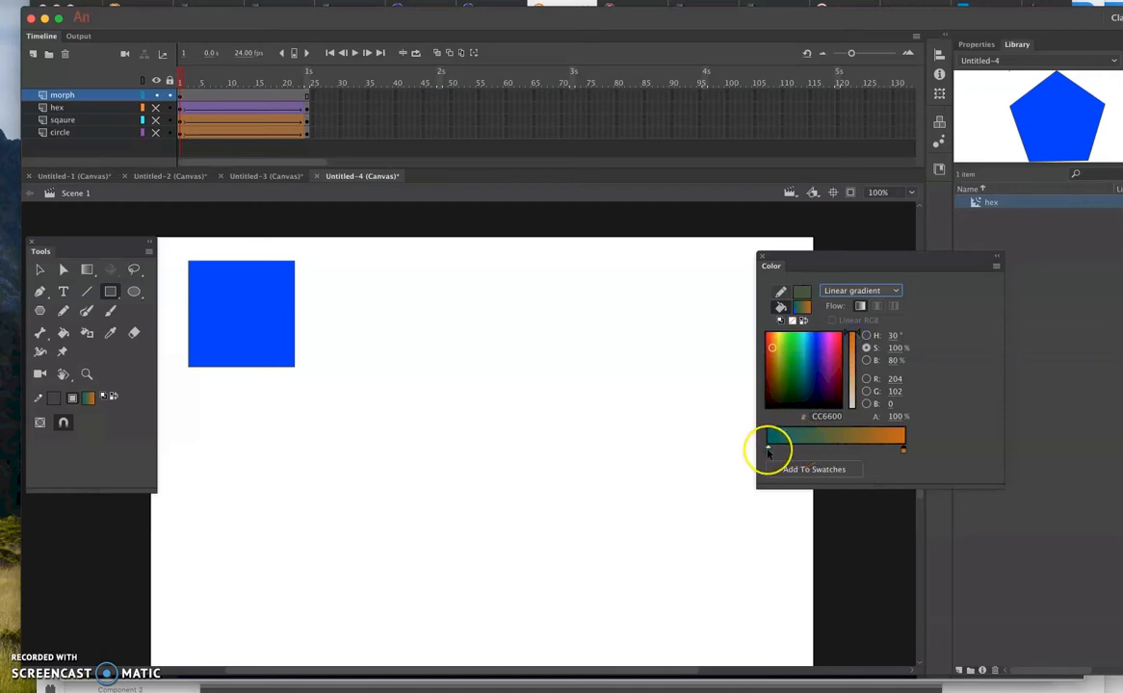
- Select the blue square and change its fill from solid colour to the teal-to-orange linear gradient
click(39, 270)
click(252, 337)
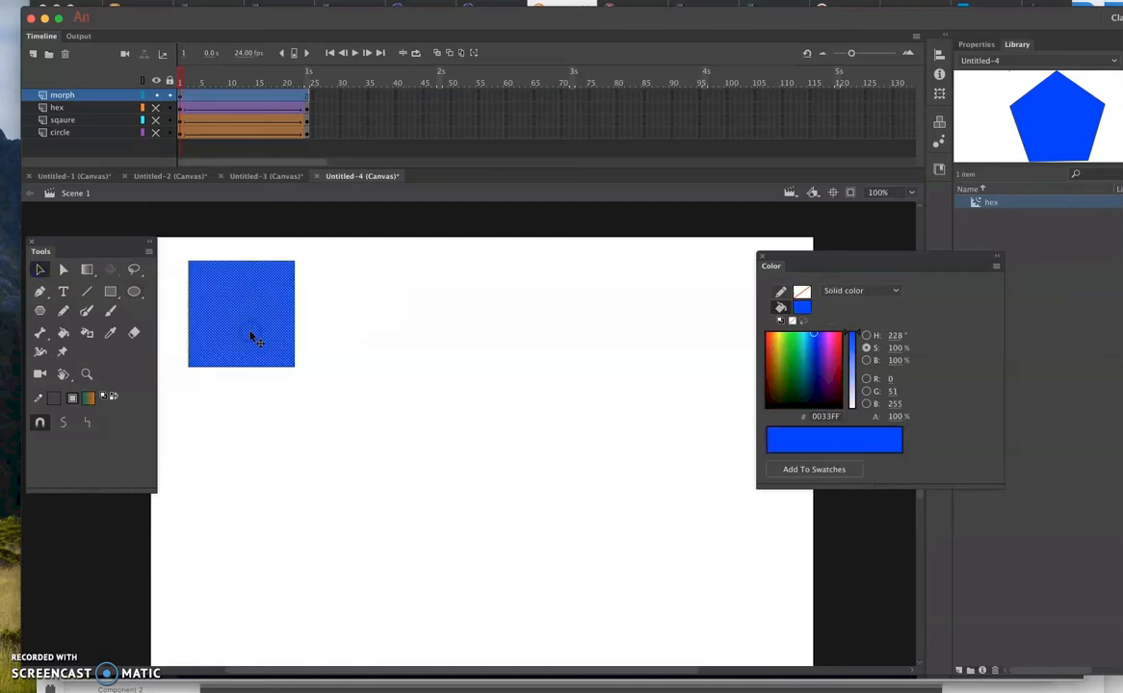
click(846, 290)
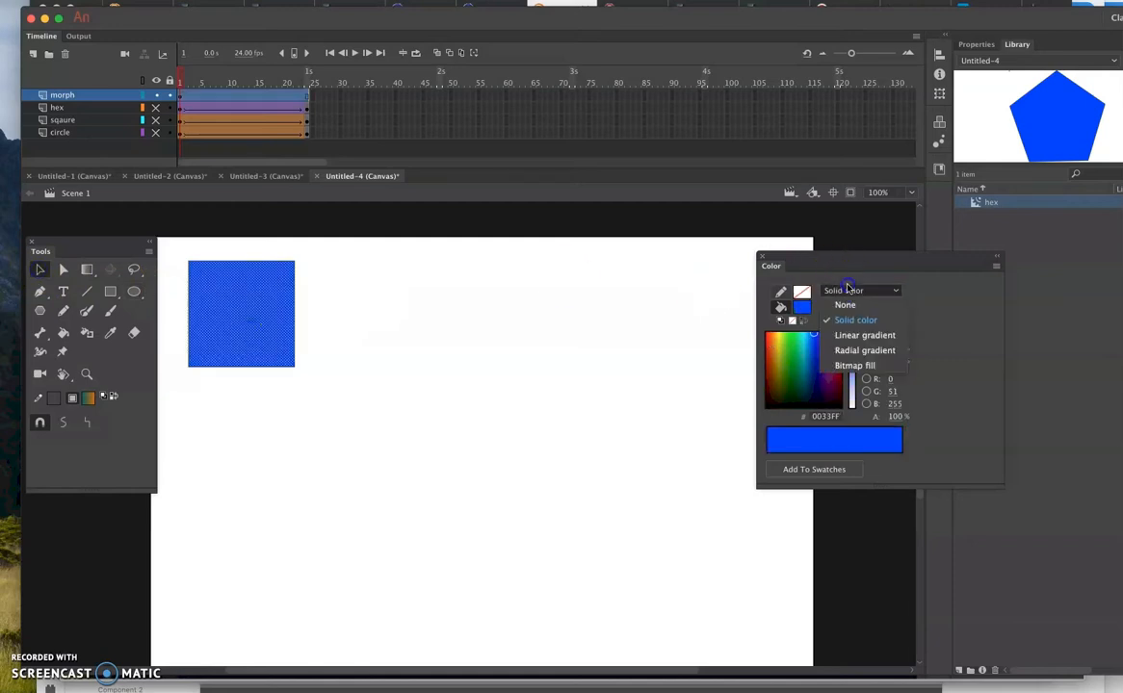
click(851, 335)
click(819, 442)
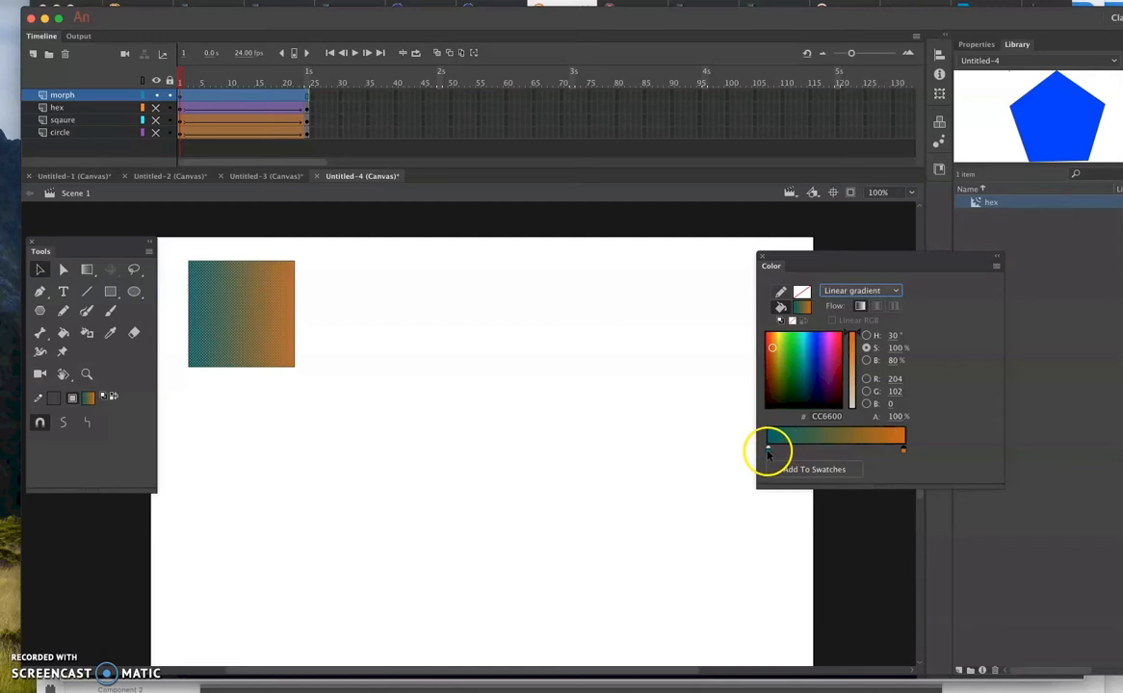
- Try a cyan #00FFFF stop mid-gradient and remove it, and slide the orange stop inward and back to the end
click(769, 451)
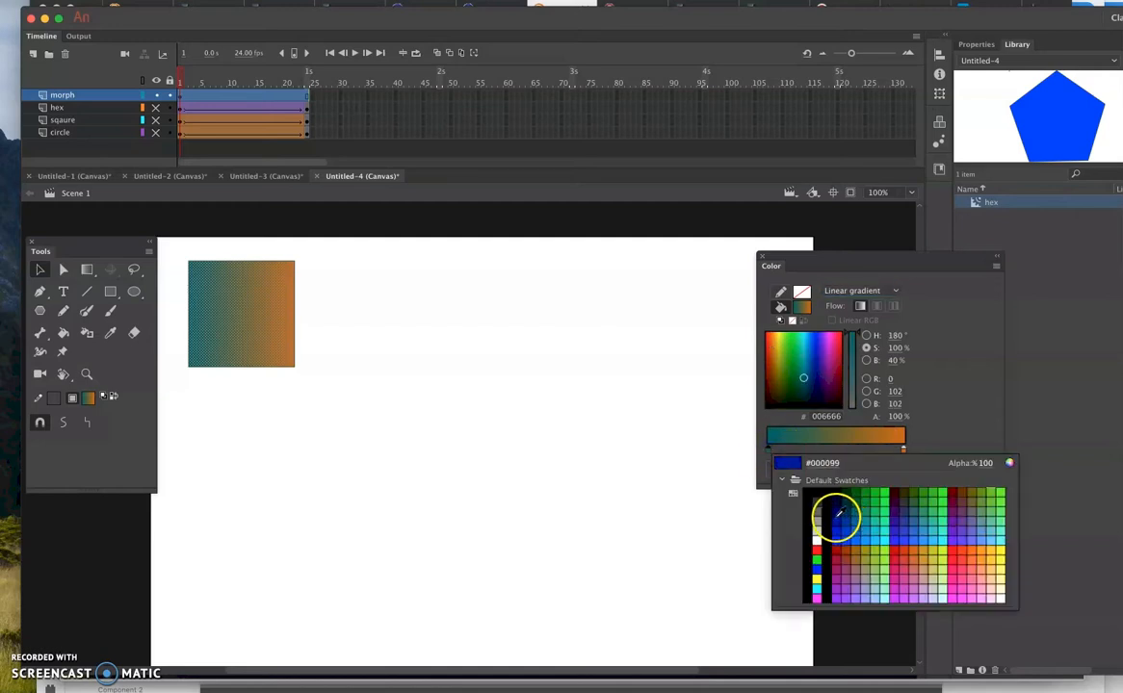
click(790, 470)
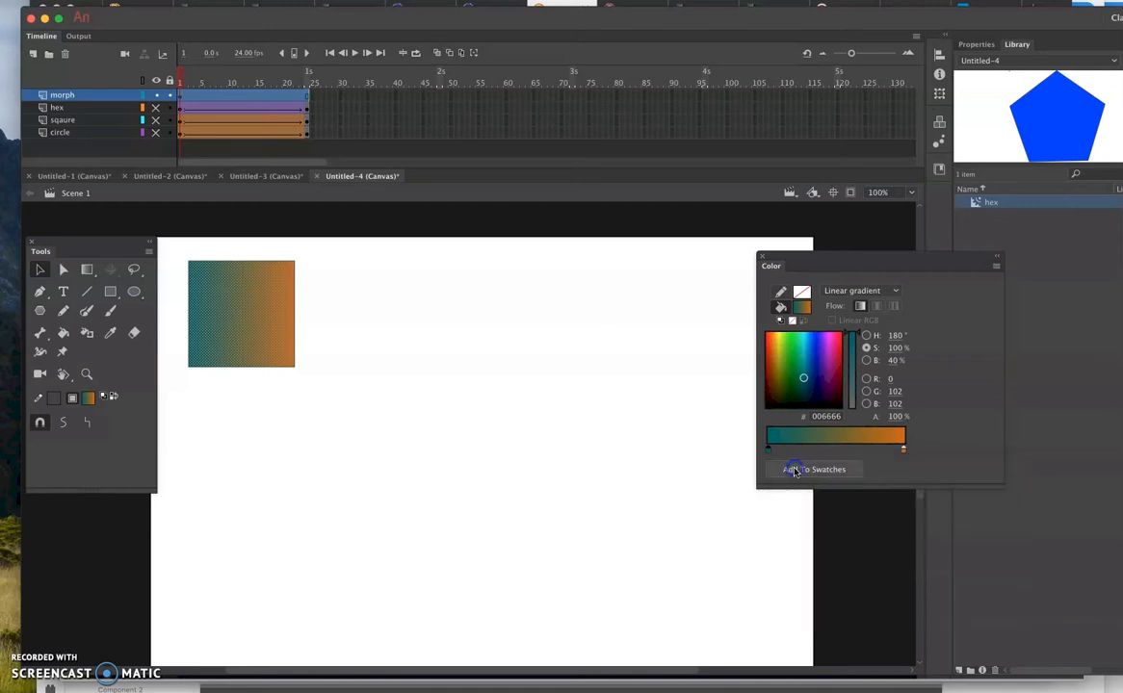
click(840, 450)
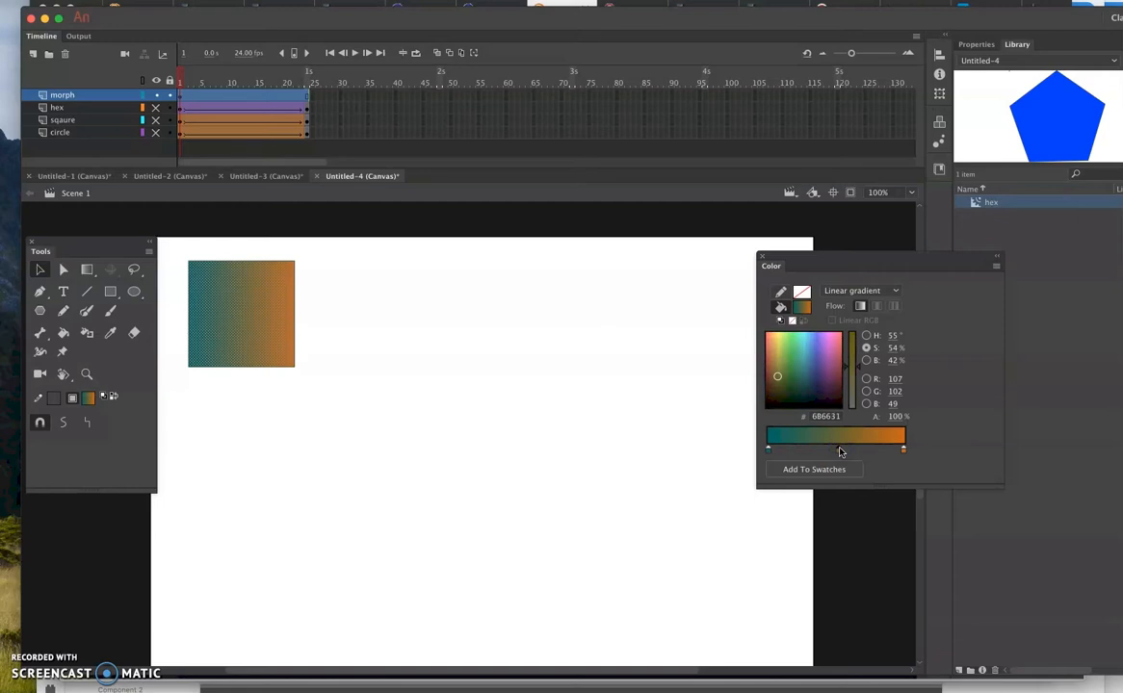
click(840, 449)
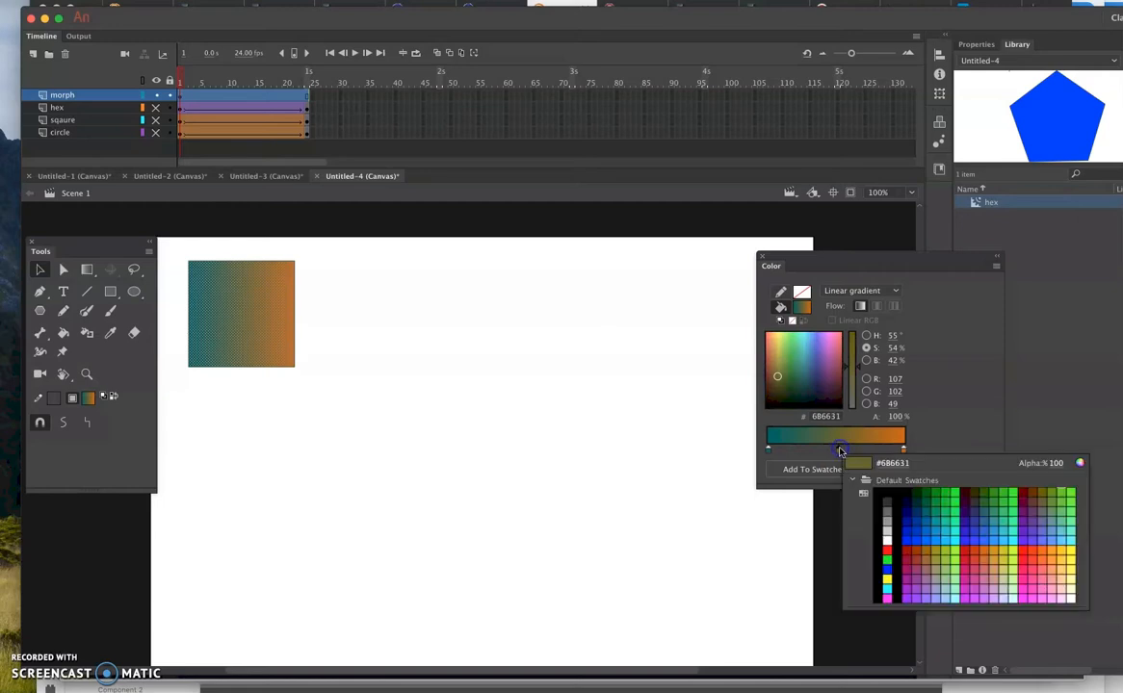
click(956, 541)
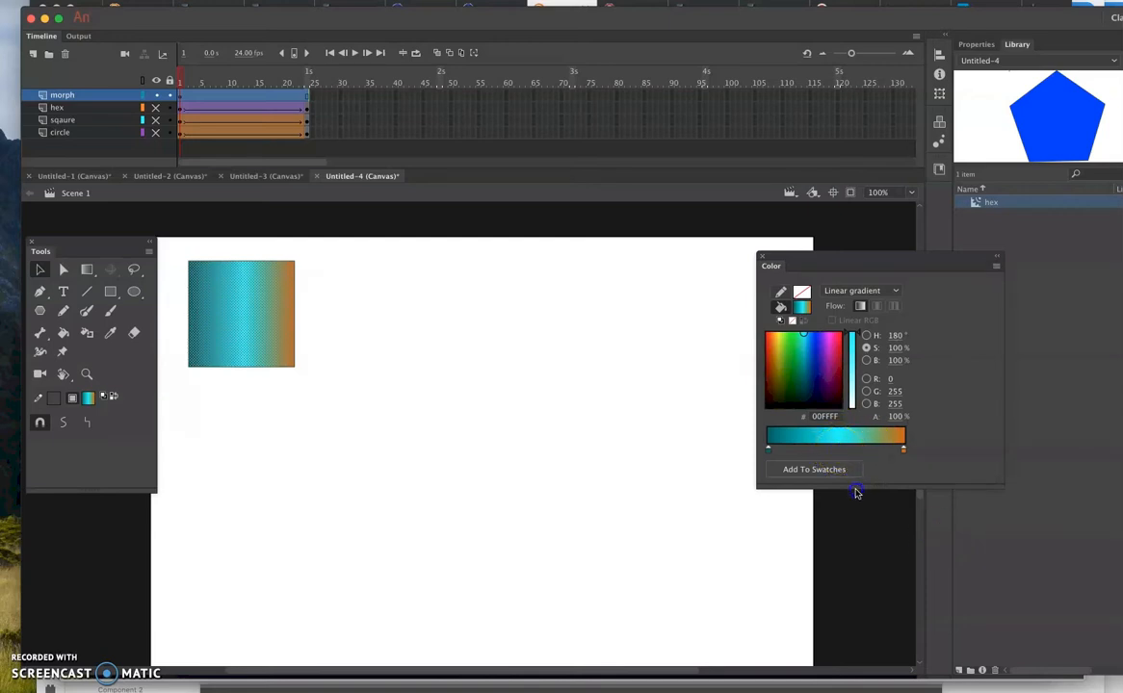
drag(839, 450, 856, 492)
click(825, 446)
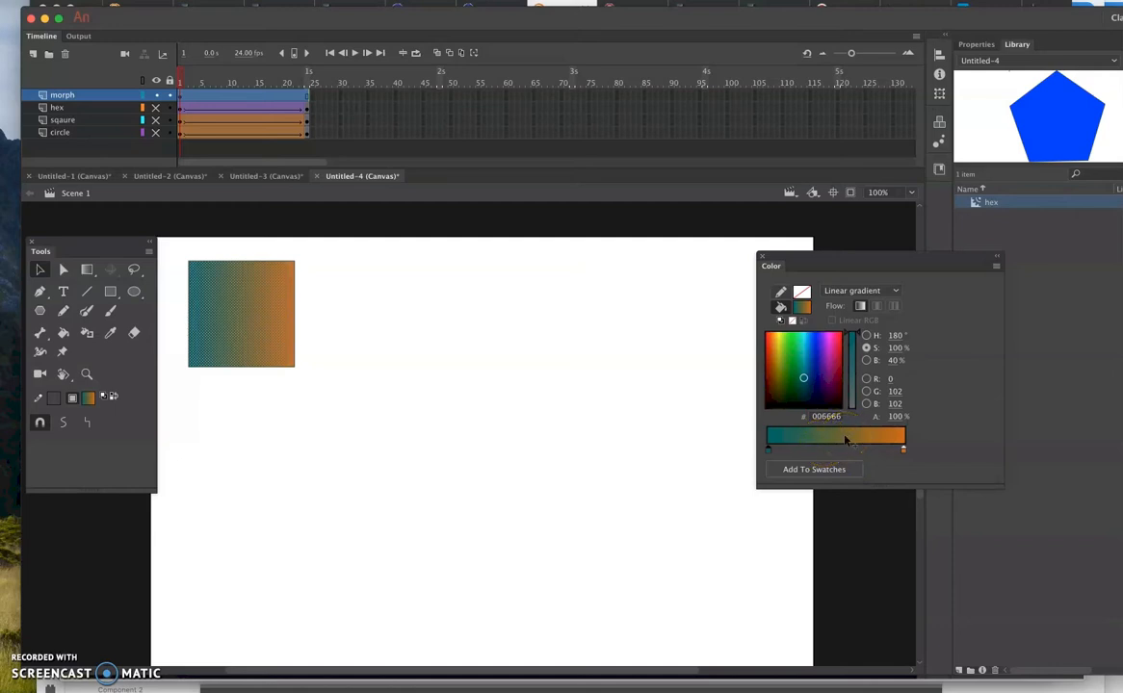
drag(903, 450, 875, 458)
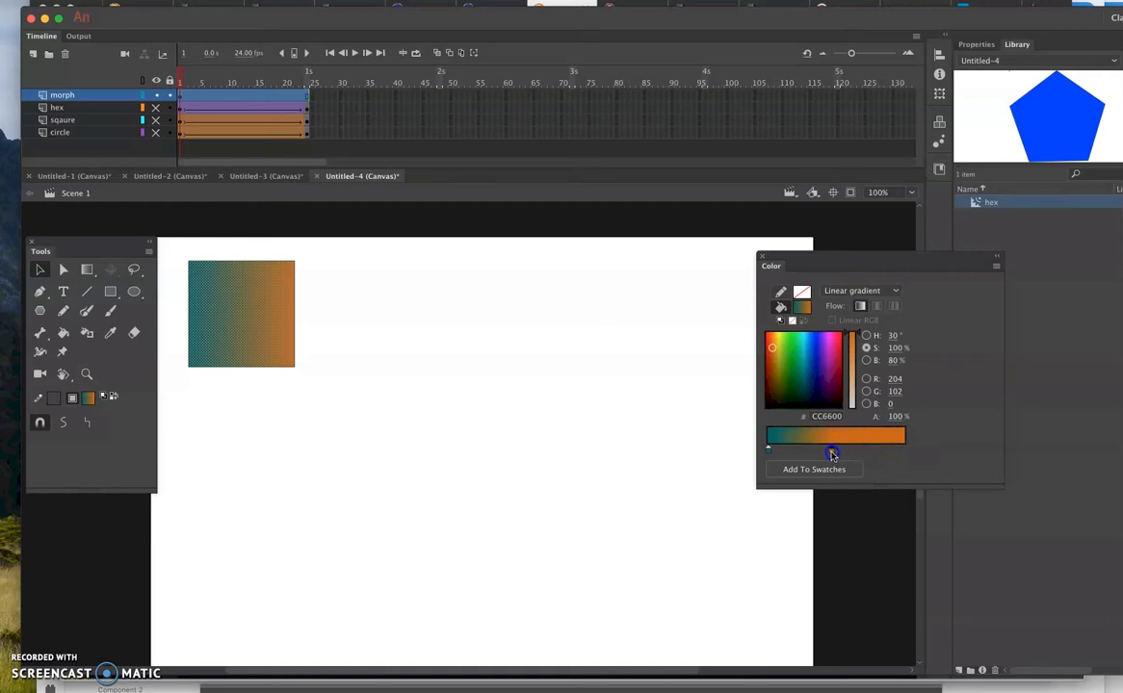
drag(827, 453, 952, 453)
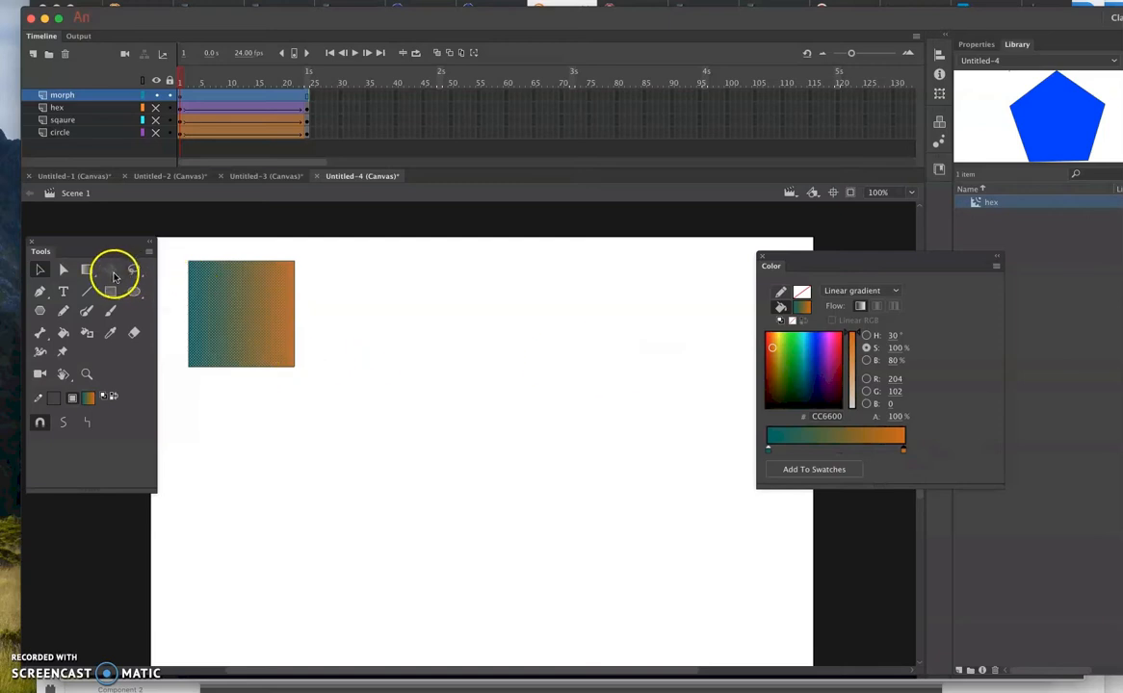
- Rotate the square's gradient to a diagonal with the Gradient Transform tool, nudge its centre and narrow the blend
click(223, 314)
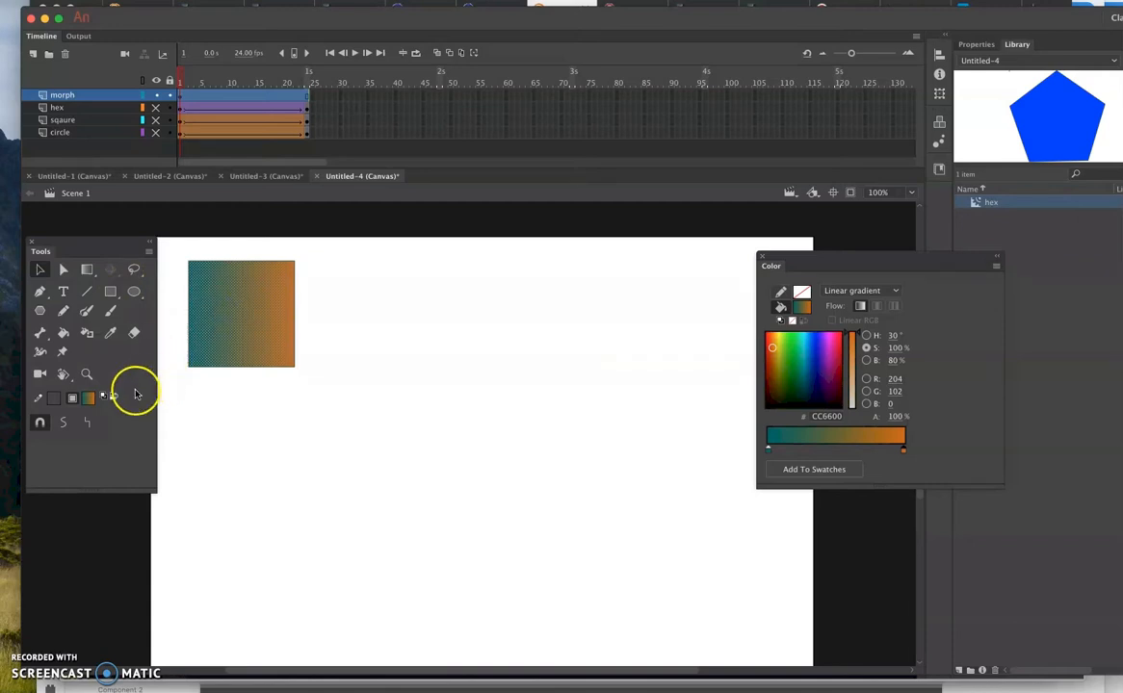
click(86, 270)
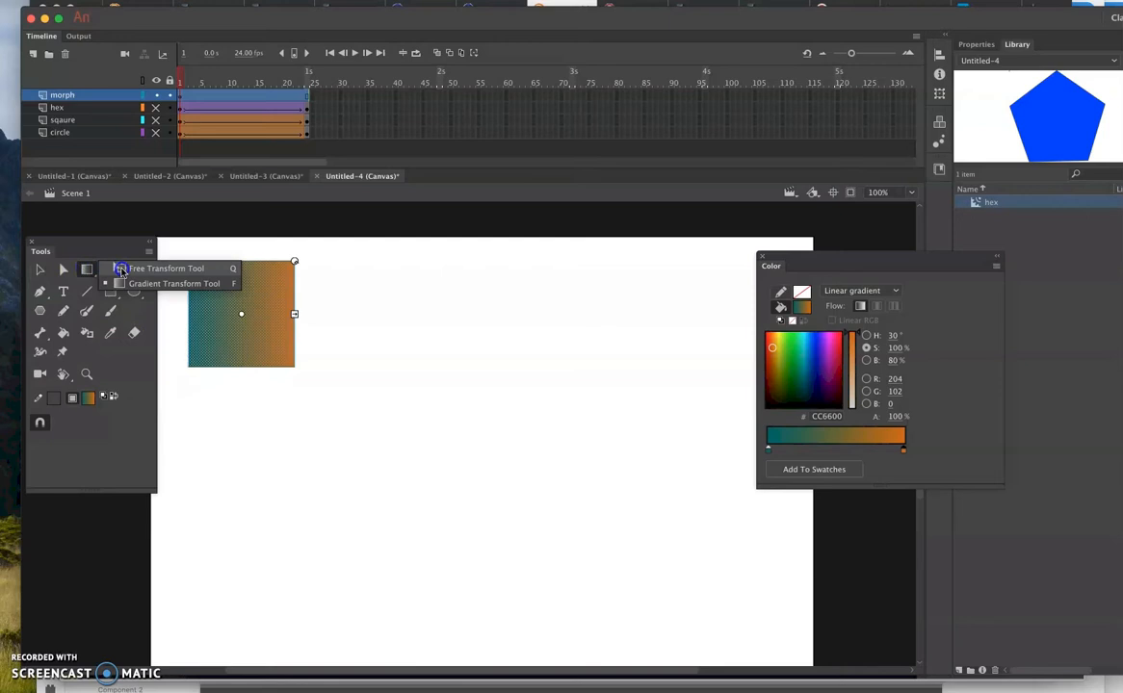
click(122, 271)
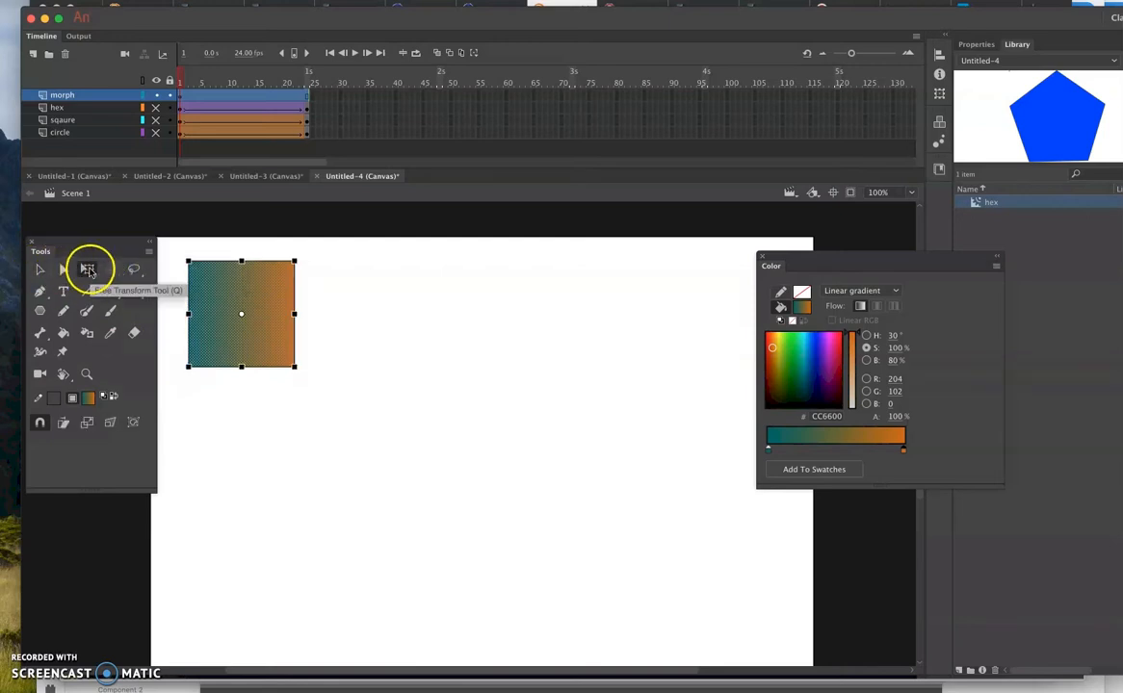
click(88, 271)
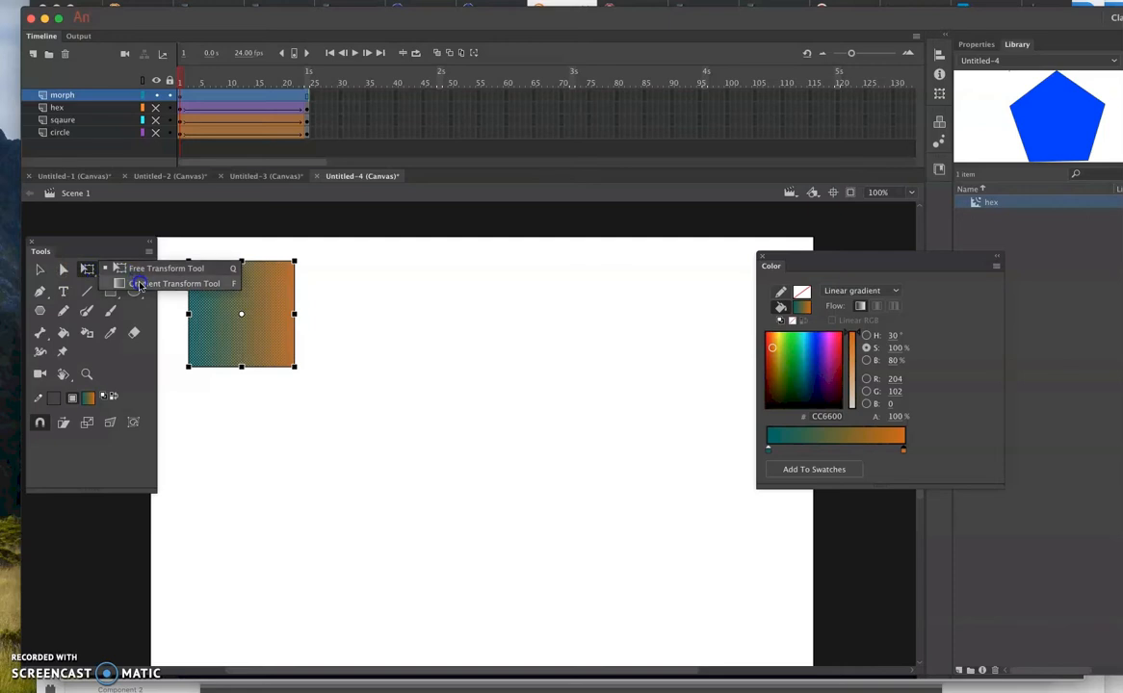
click(140, 284)
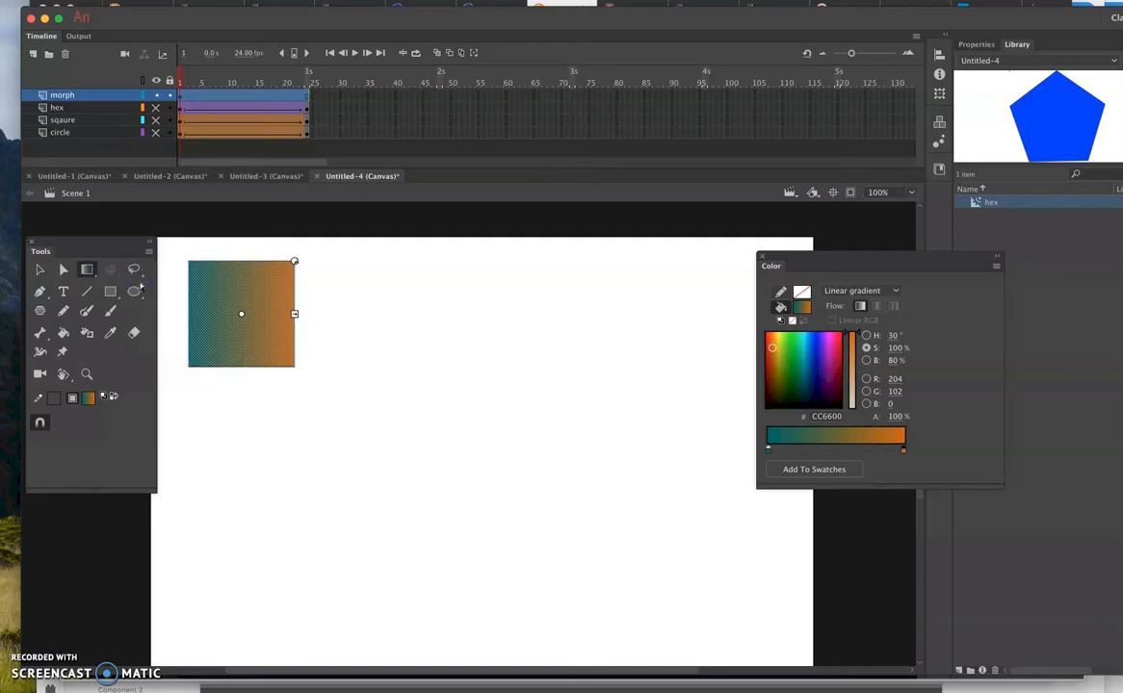
drag(295, 261, 290, 358)
mouse_move(242, 313)
mouse_down()
mouse_move(274, 318)
mouse_move(239, 311)
mouse_up()
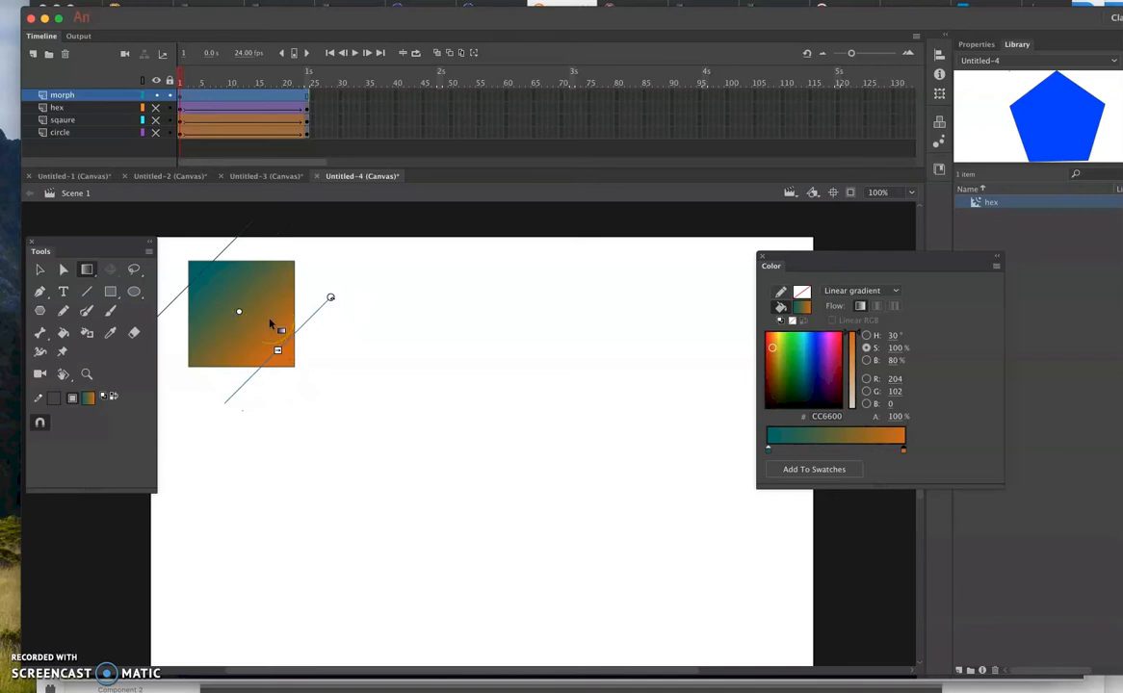
mouse_move(281, 332)
mouse_down()
mouse_move(275, 345)
mouse_move(258, 333)
mouse_up()
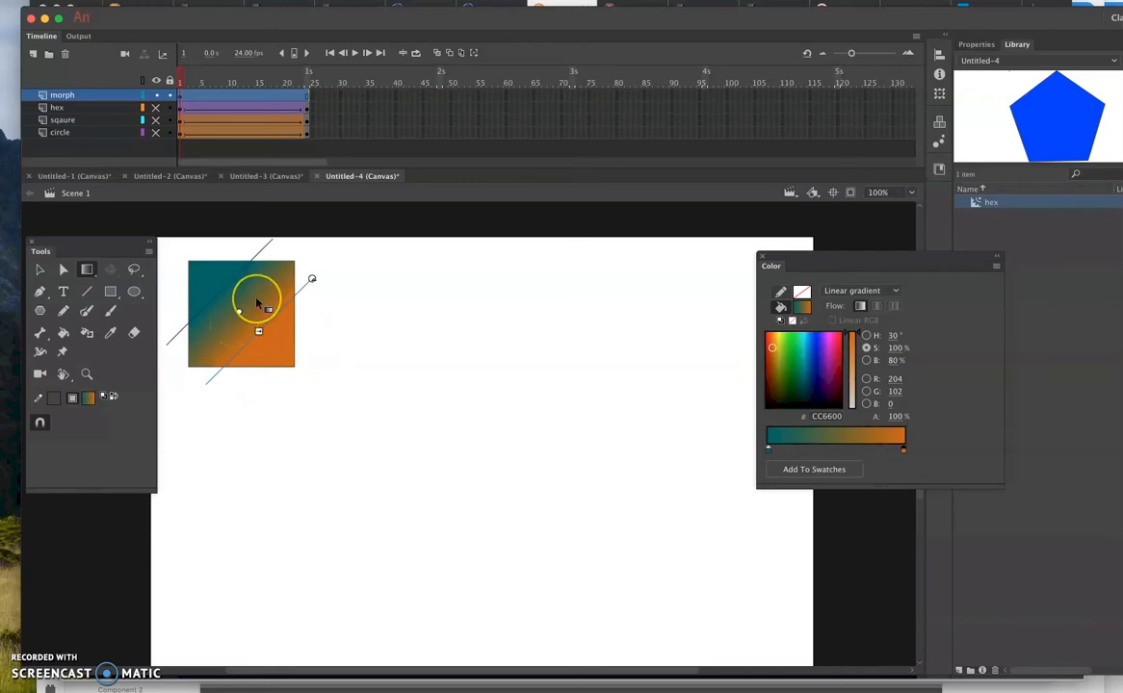
- Insert a keyframe at frame 24 of the morph layer and delete the square from that frame
click(307, 97)
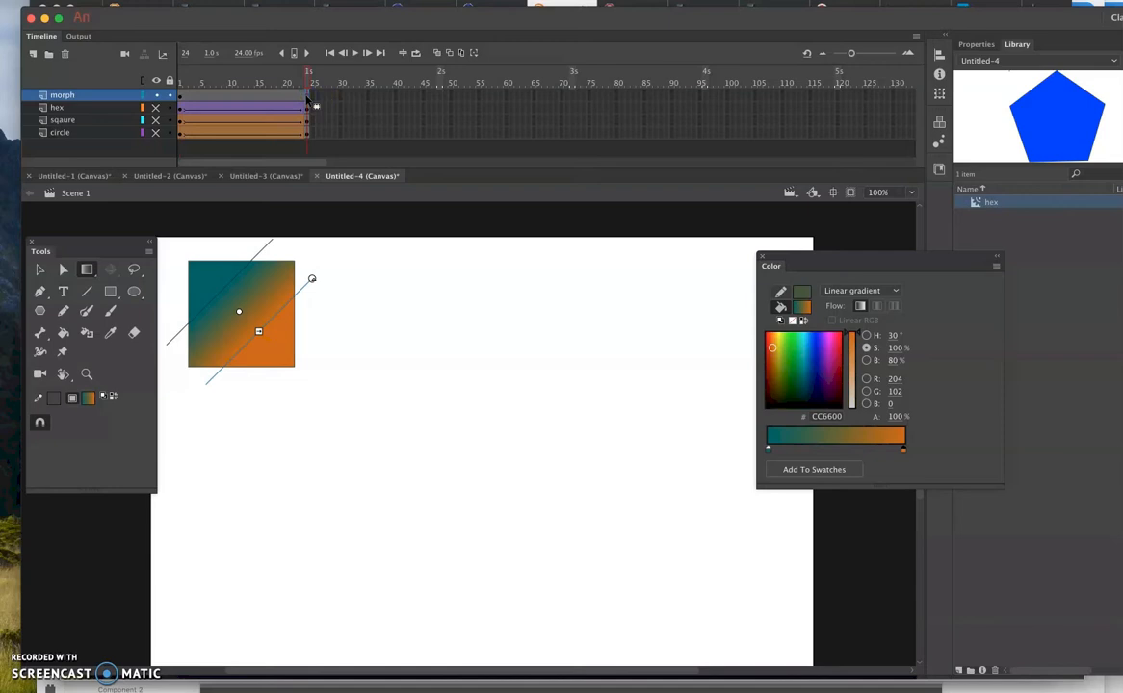
right_click(306, 98)
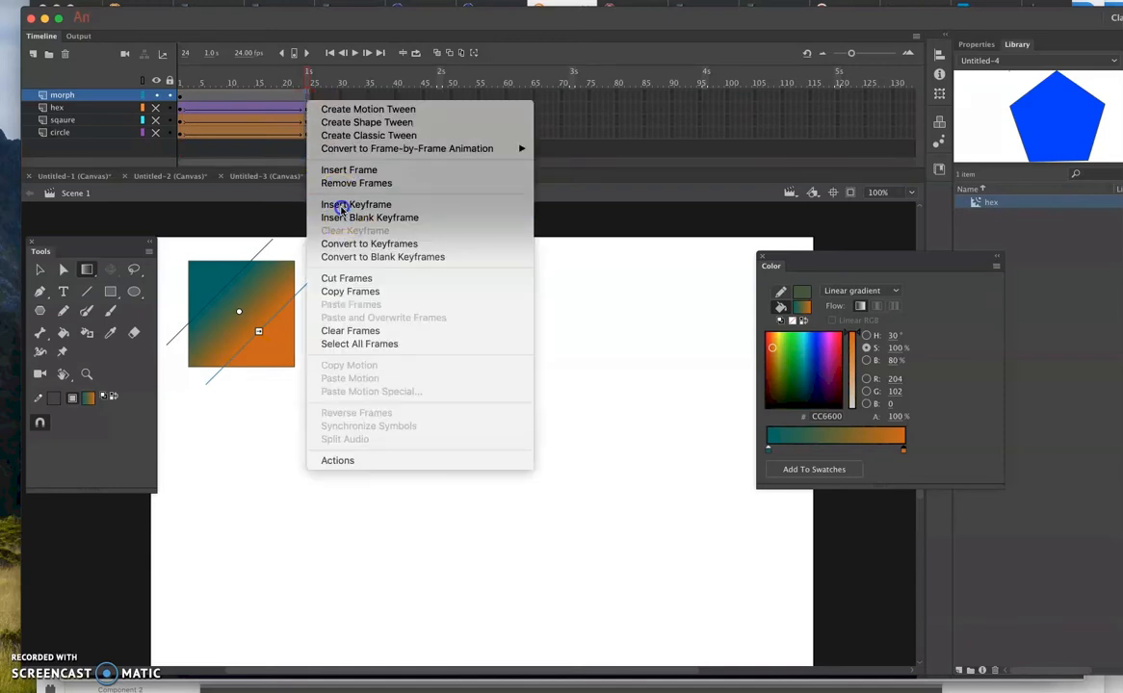
click(339, 206)
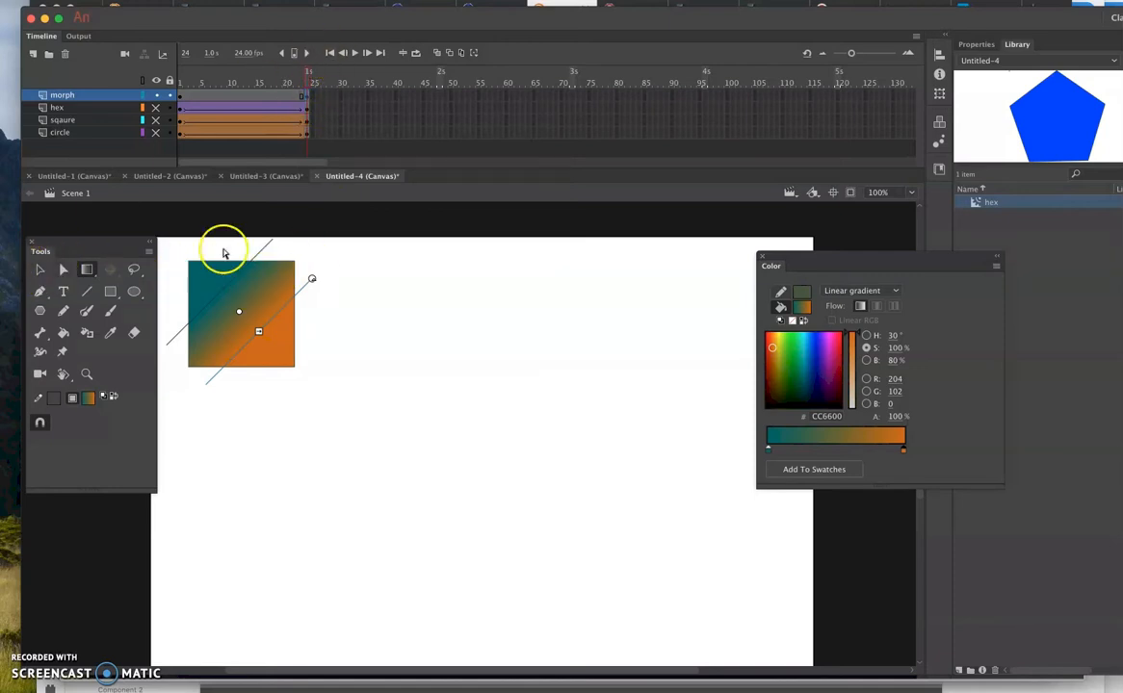
click(40, 267)
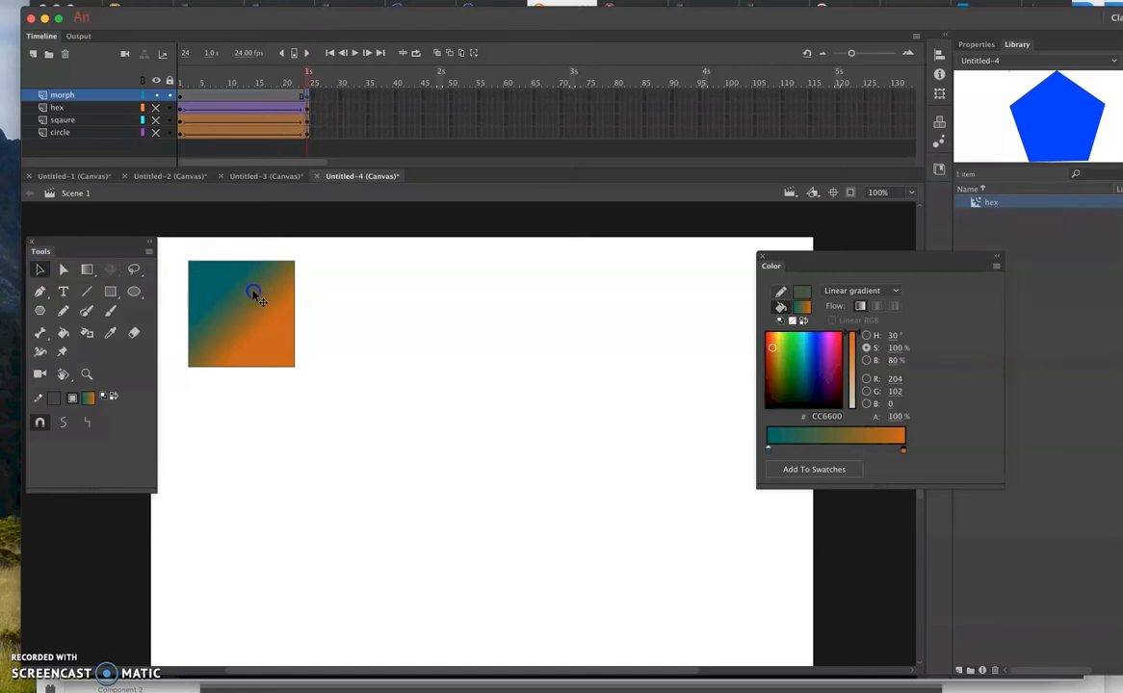
click(308, 96)
key(F6)
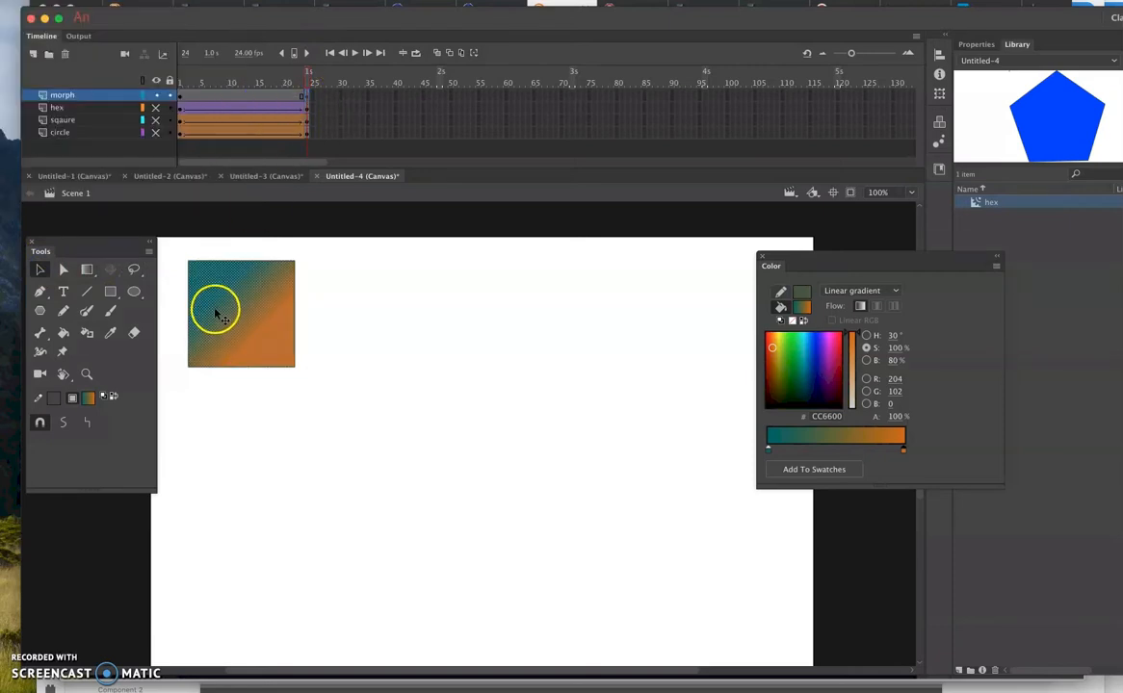
key(Delete)
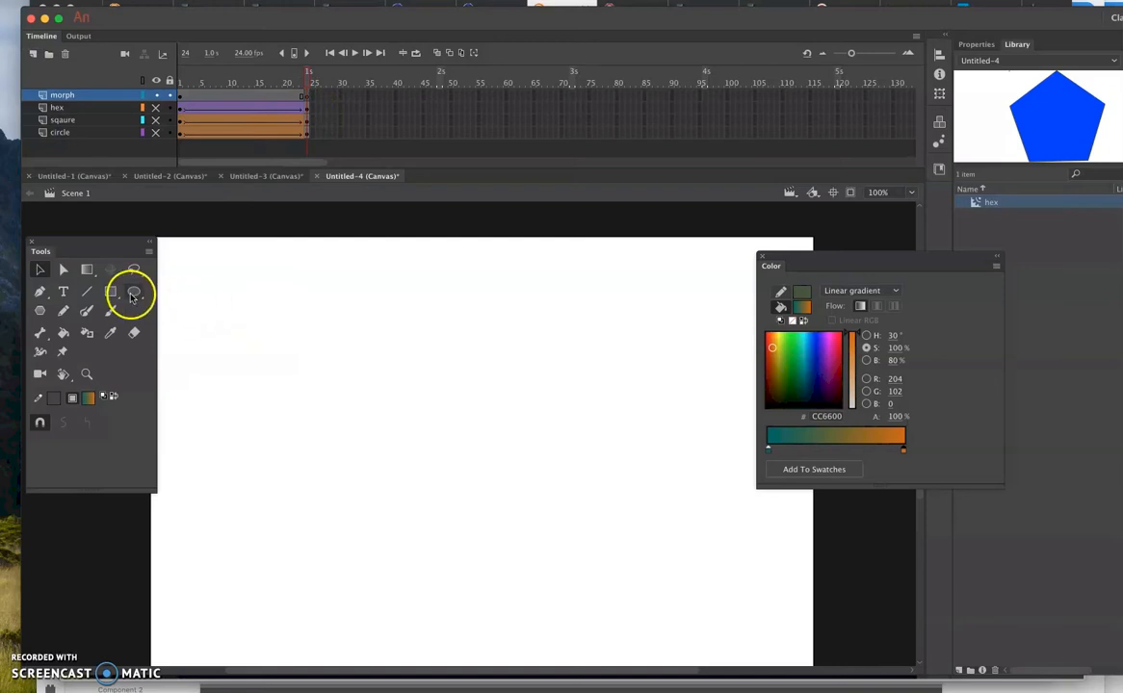
- Draw a gradient-filled circle near the stage's lower-right corner on frame 24 of the morph layer
click(133, 292)
drag(672, 576, 749, 651)
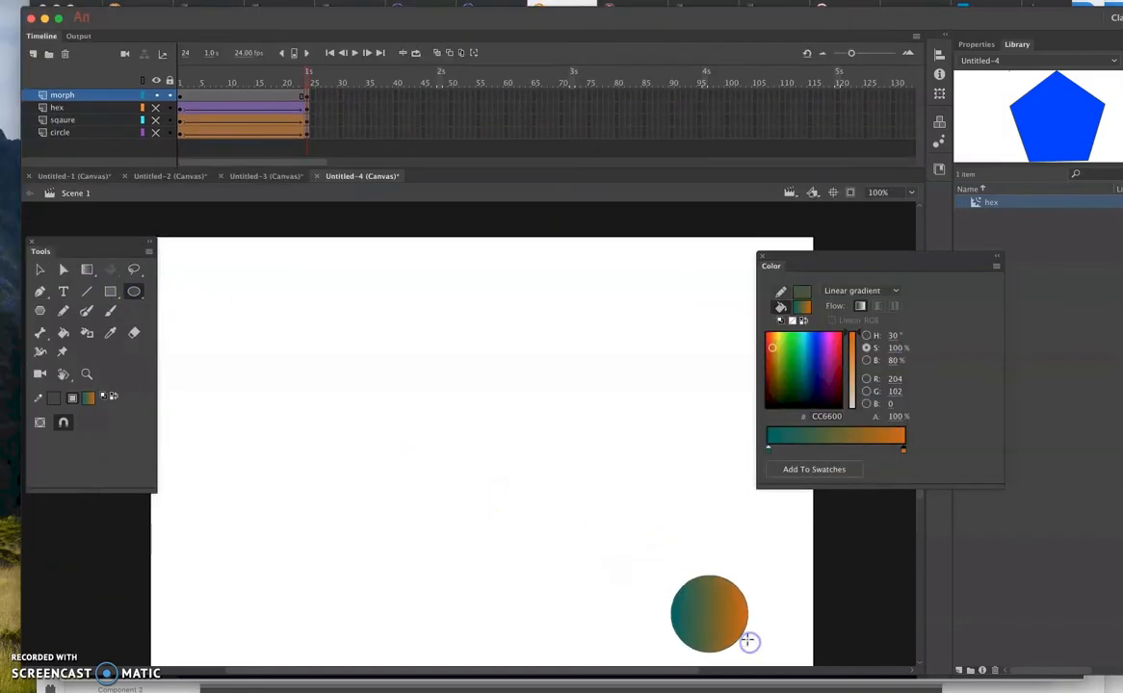
click(40, 270)
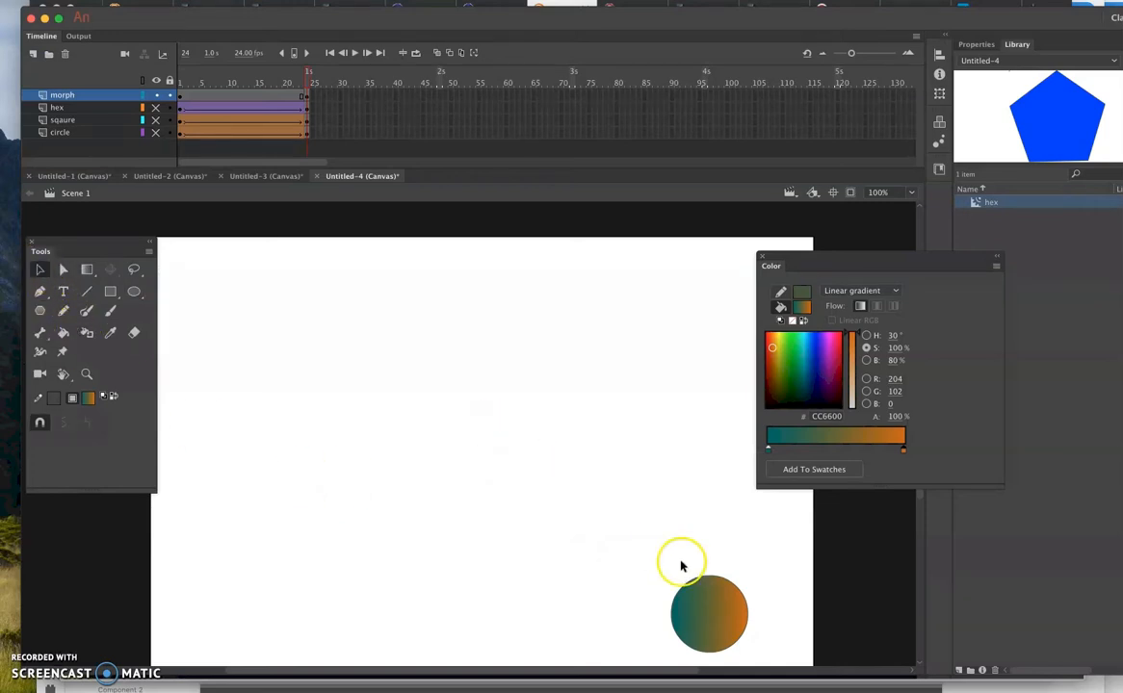
- Change the circle's fill on frame 24 of the morph layer from the gradient to solid colour #E90044
click(729, 629)
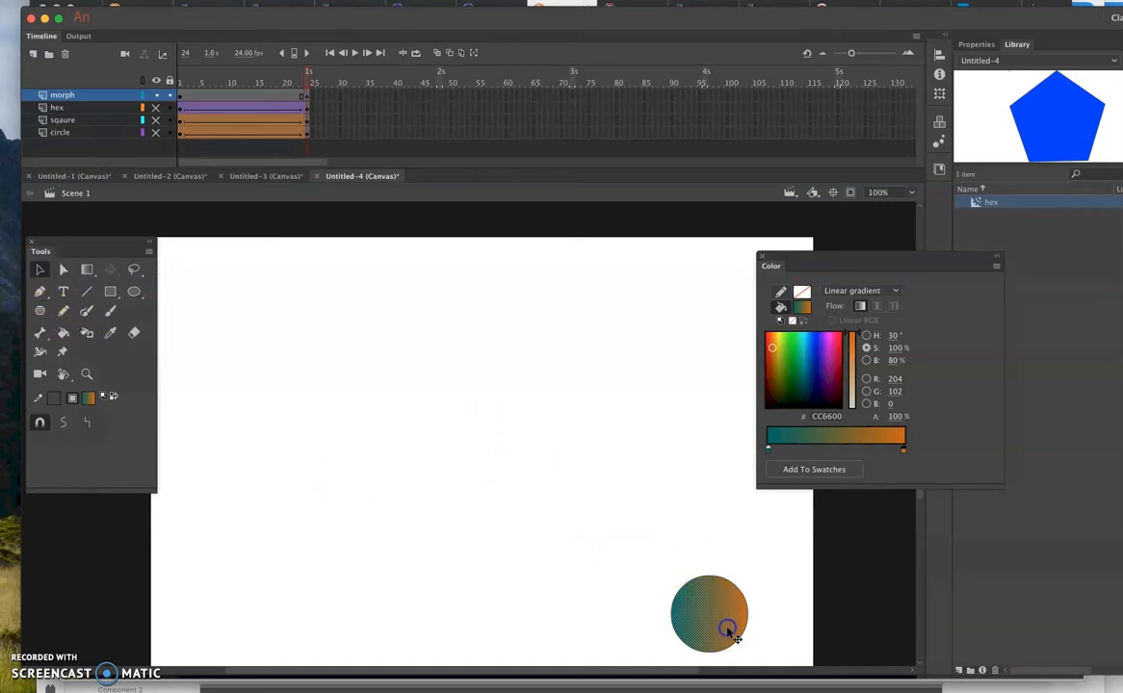
click(857, 290)
click(853, 320)
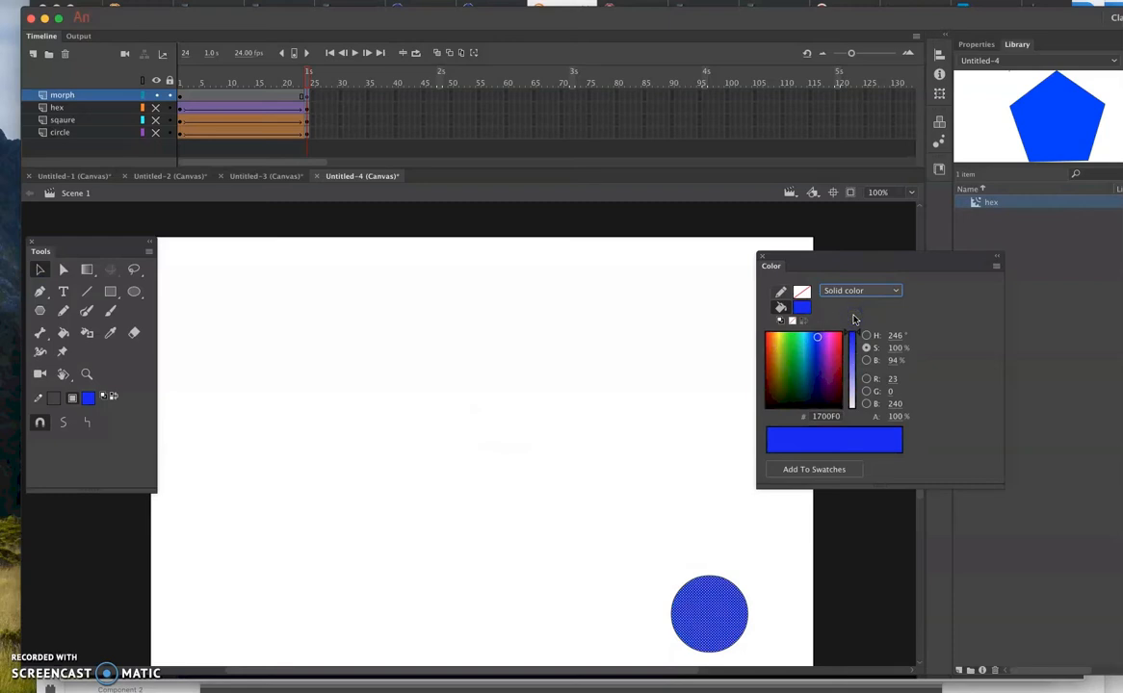
mouse_move(817, 339)
mouse_down()
mouse_move(830, 339)
mouse_move(796, 341)
mouse_move(837, 340)
mouse_up()
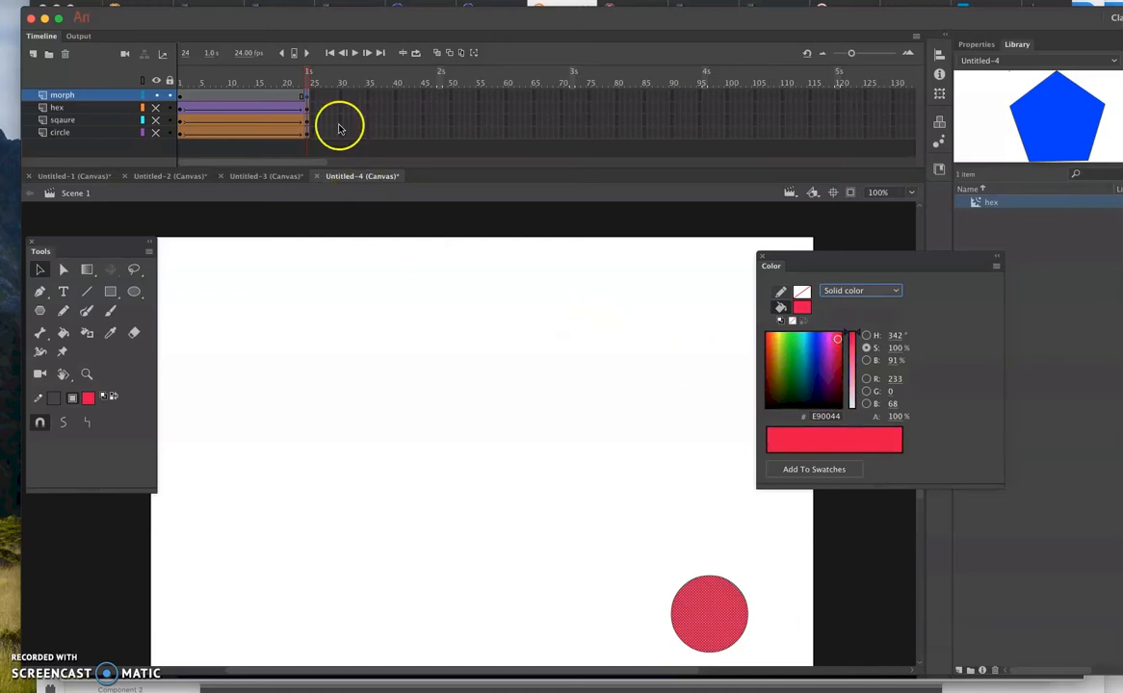
- Create a shape tween between frames 1 and 24 of the morph layer and scrub through the morph
drag(308, 74, 181, 71)
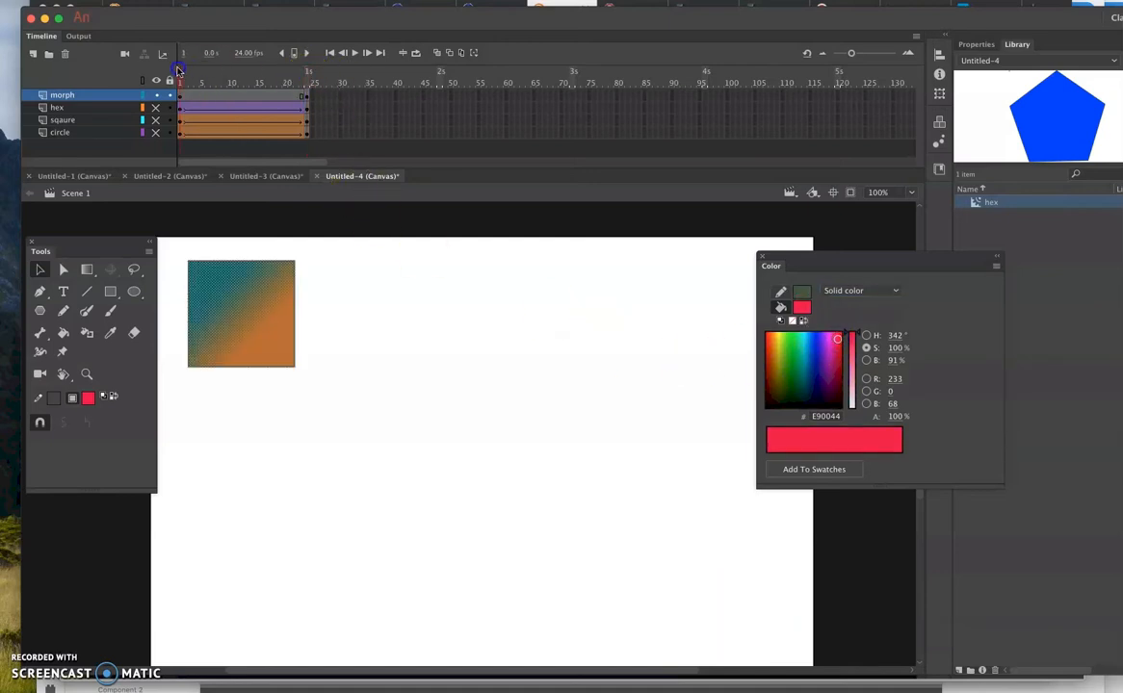
drag(282, 75, 231, 78)
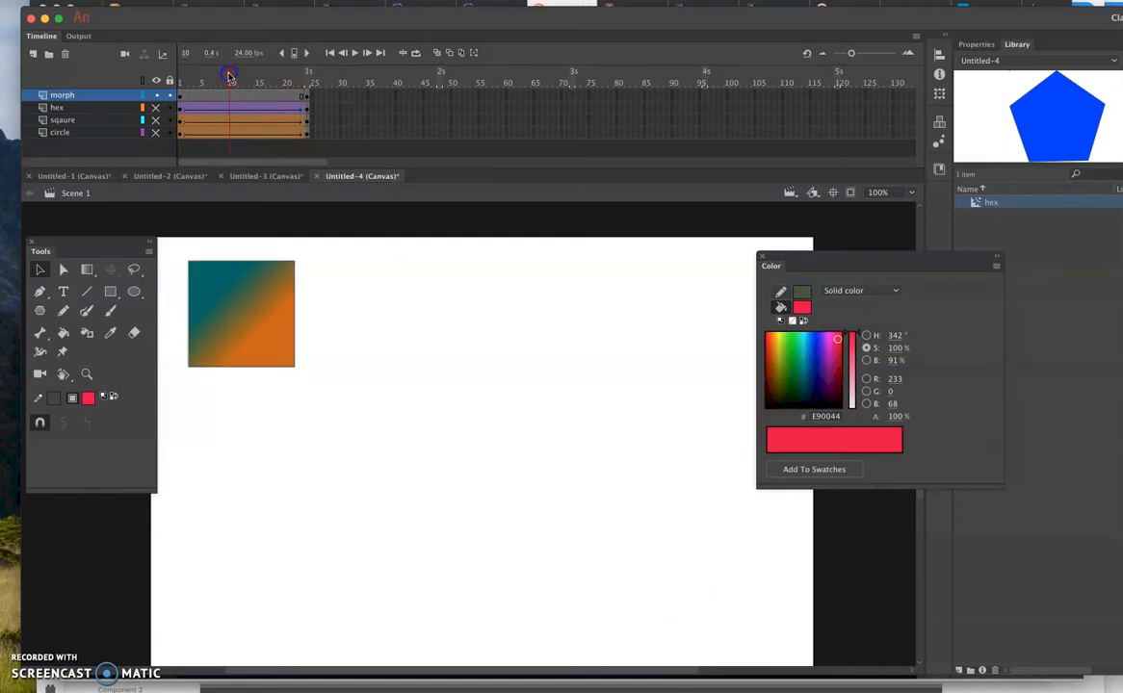
click(225, 97)
right_click(226, 96)
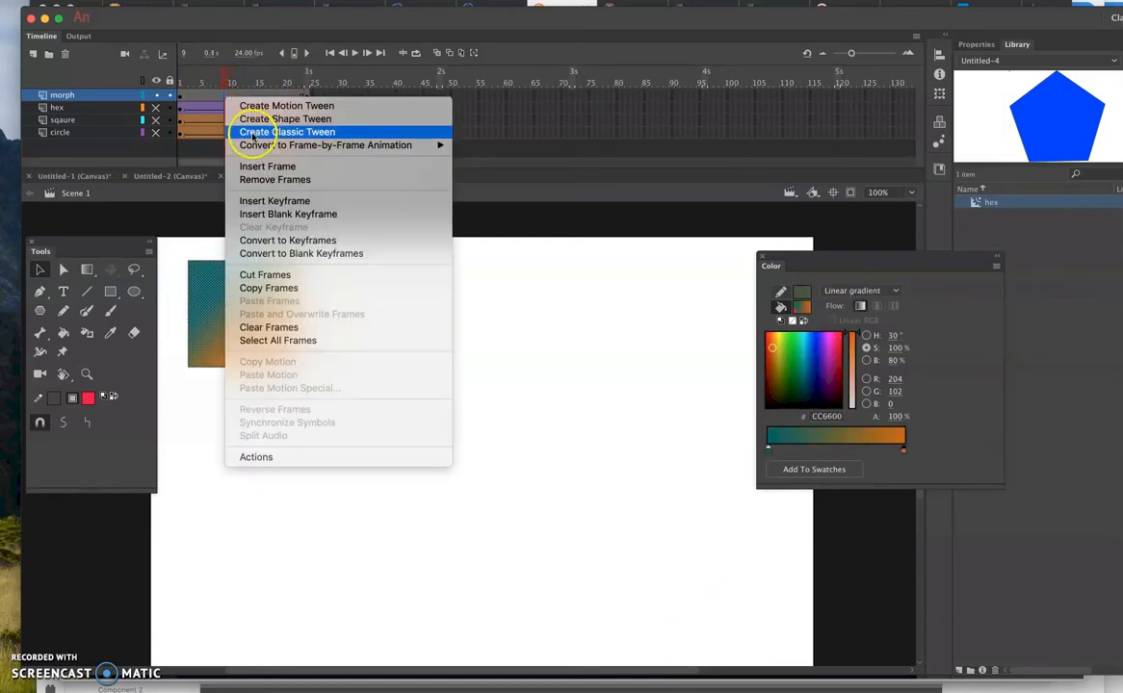
click(252, 119)
drag(223, 76, 172, 108)
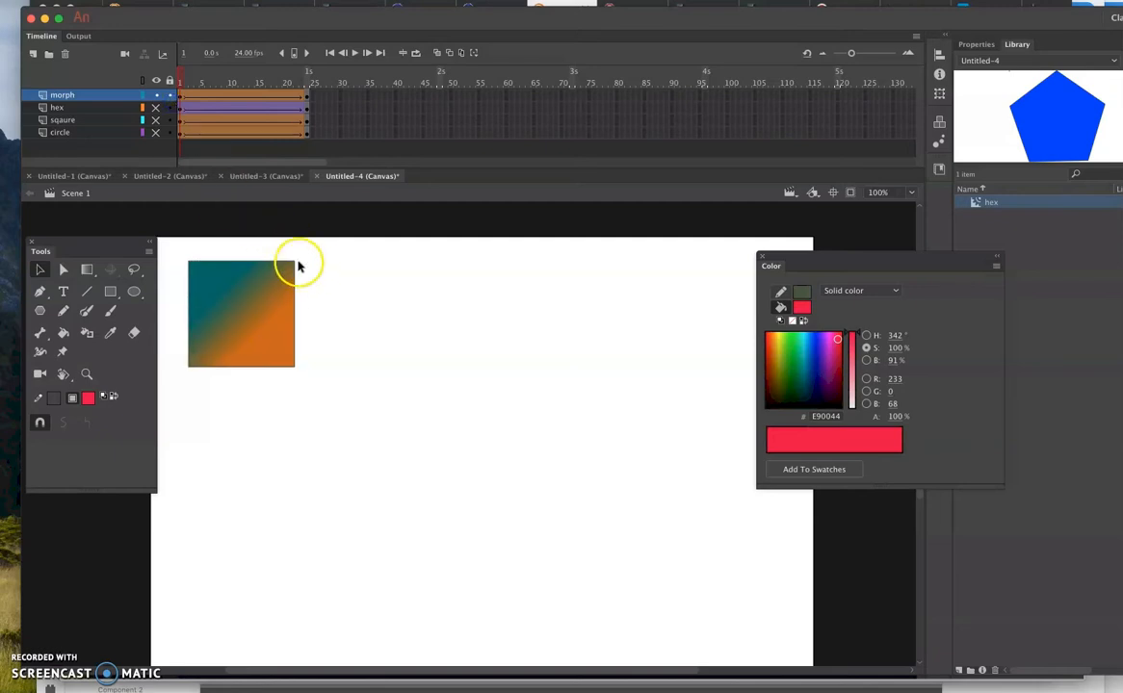
drag(171, 82, 297, 100)
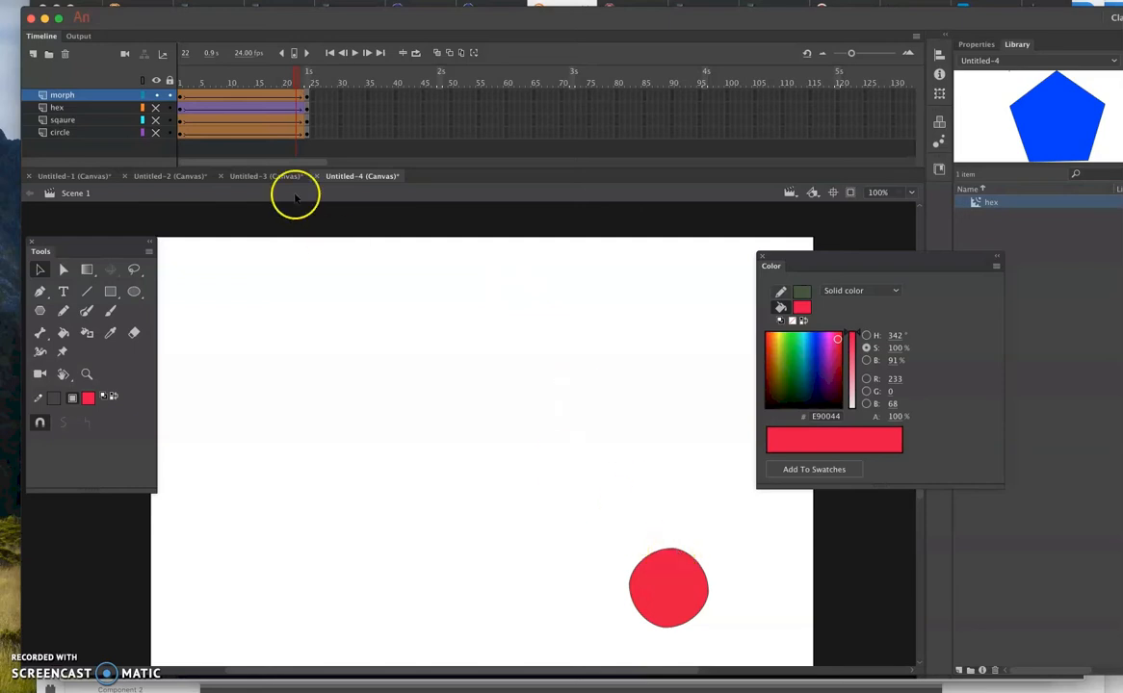
drag(270, 76, 152, 75)
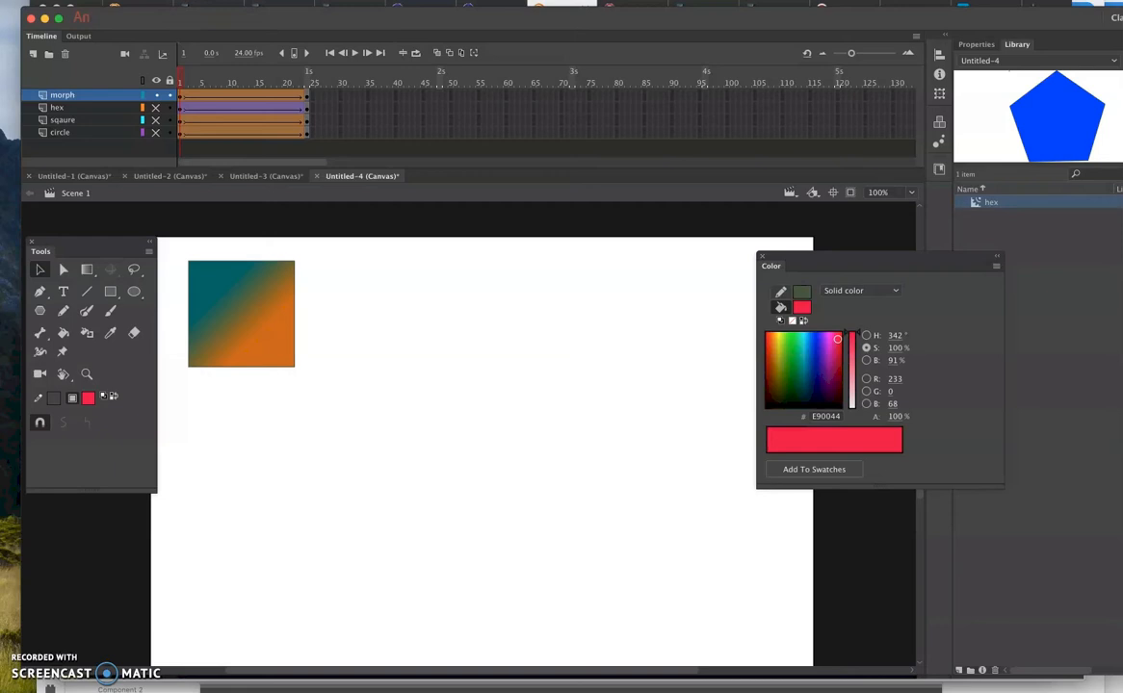
- Add a shape hint at the square's upper-right corner on frame 1 and match it to the circle's upper-right edge on frame 24
click(222, 0)
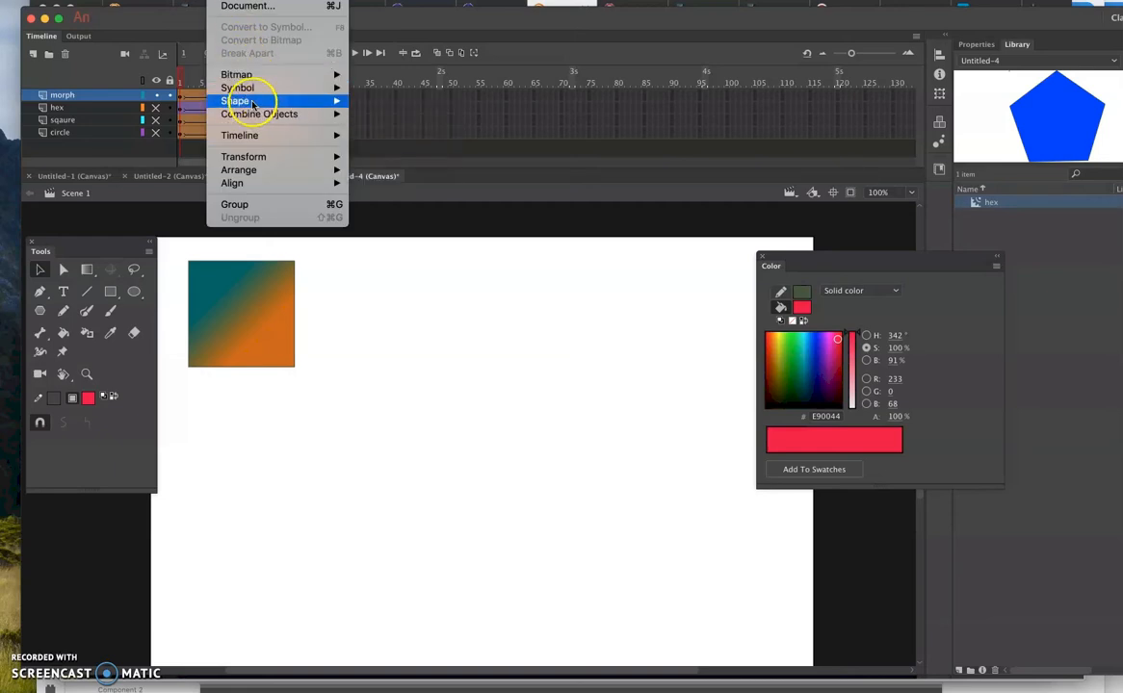
mouse_move(246, 100)
click(428, 228)
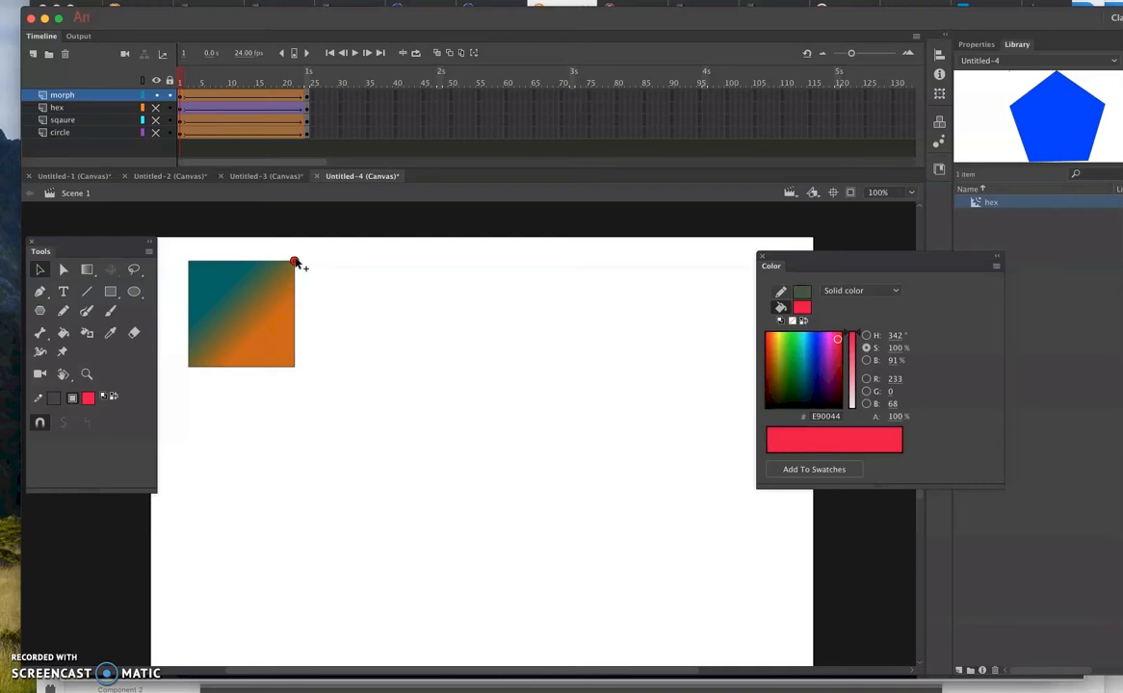
click(307, 97)
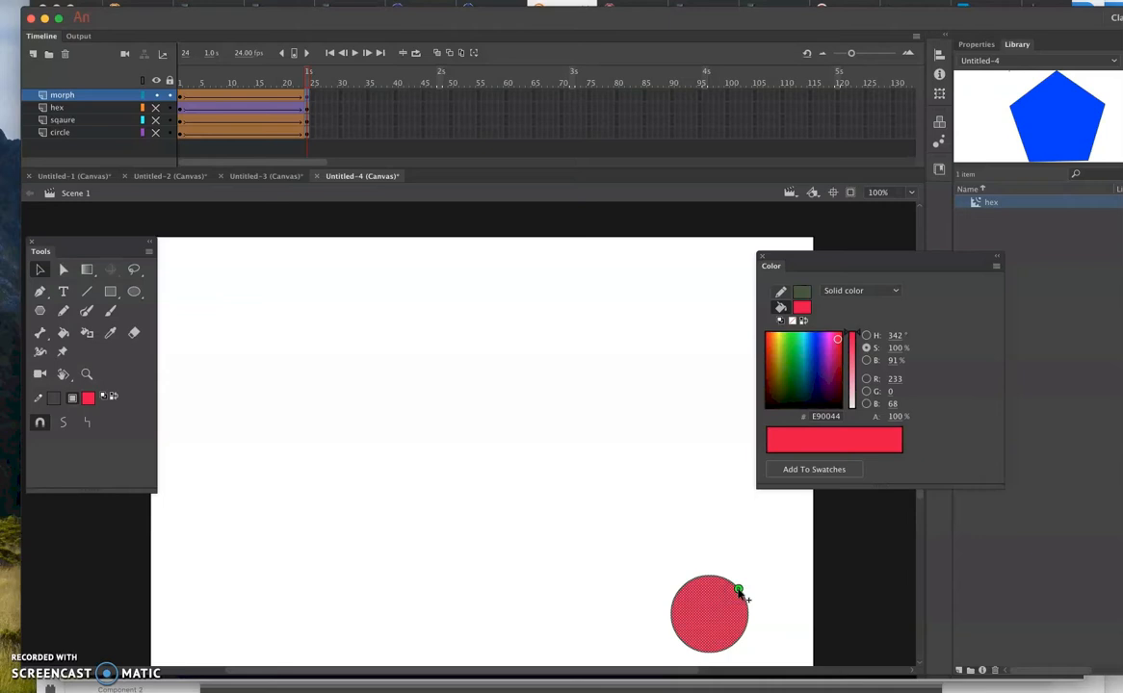
click(295, 125)
drag(308, 73, 272, 83)
drag(257, 85, 167, 123)
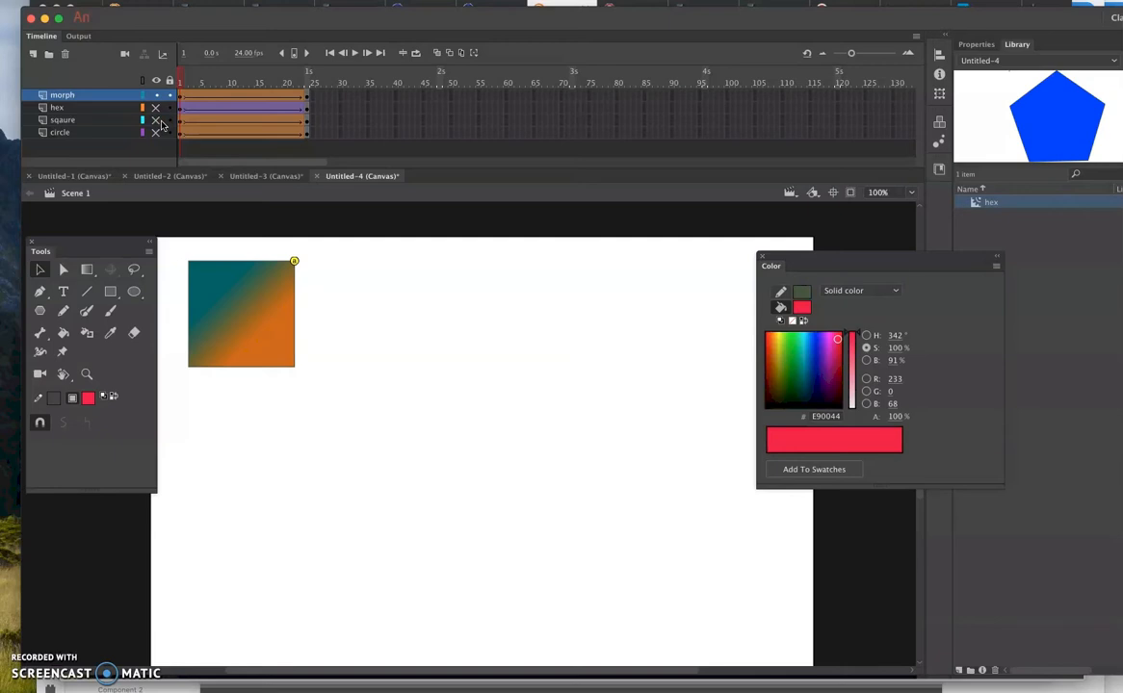
- Test the movie in the browser, close the preview and return to the timeline
key(super+Return)
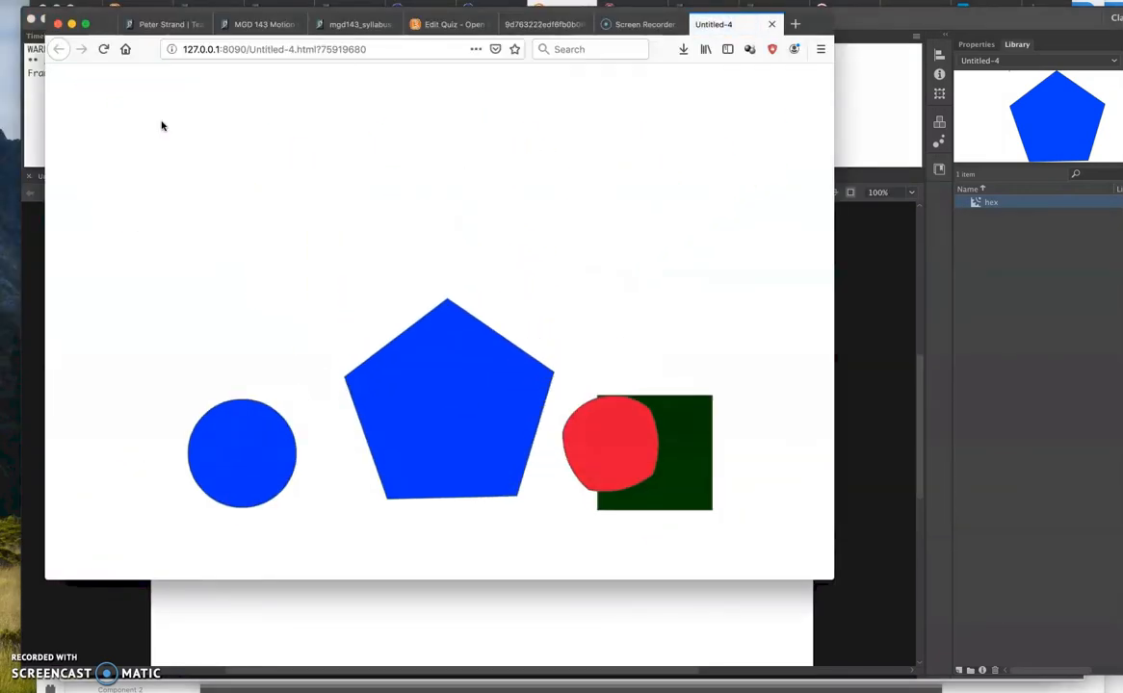
click(771, 24)
click(571, 609)
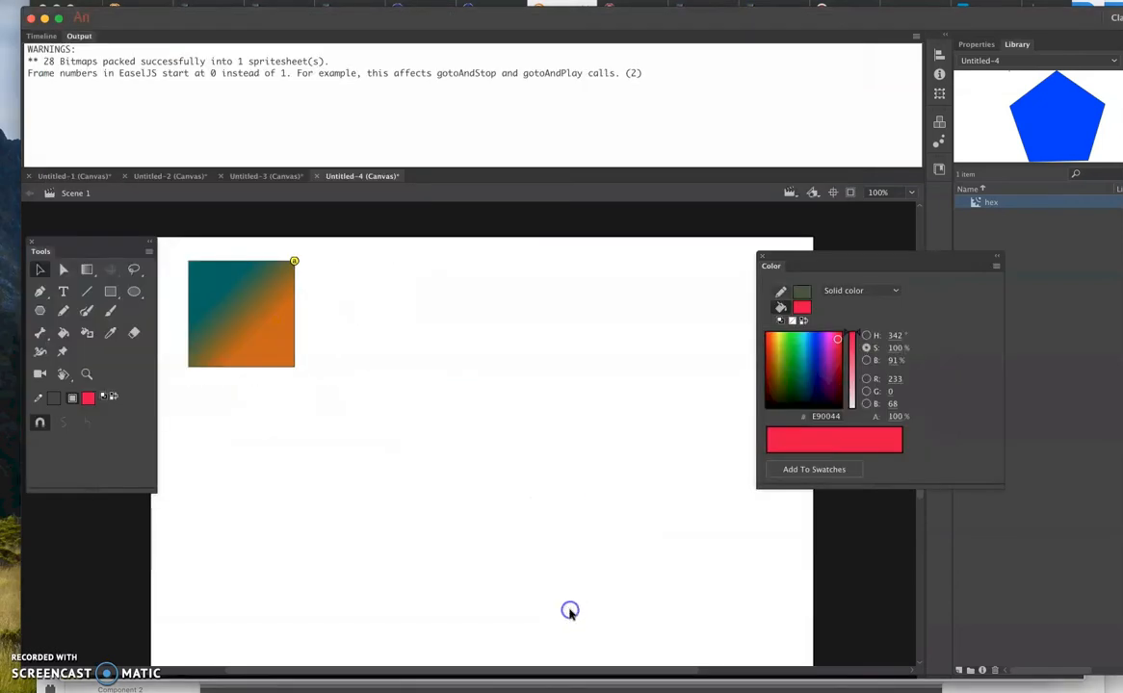
click(41, 36)
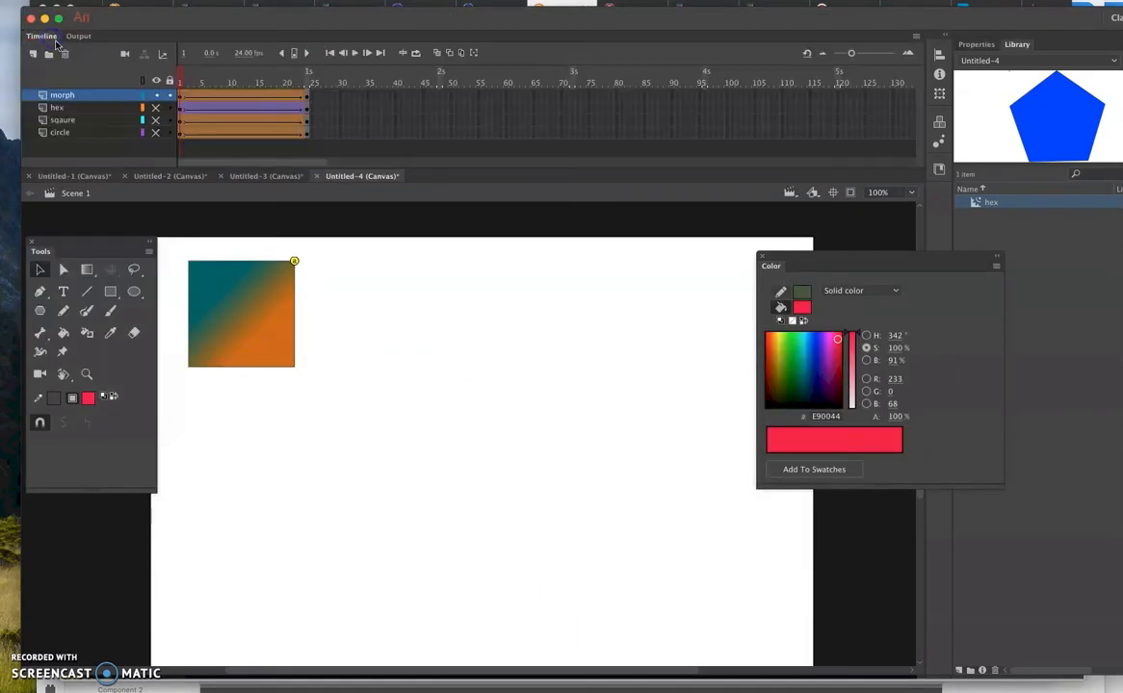
- Delete the hex, sqaure and circle layers, keeping only the morph layer
click(78, 109)
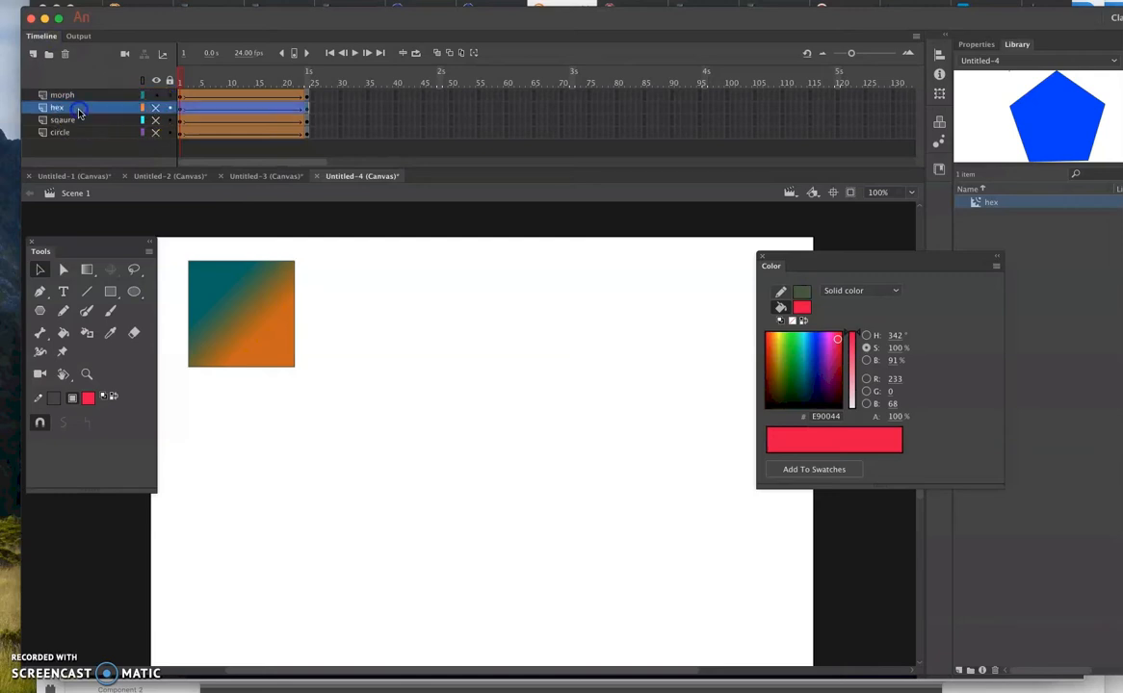
shift+click(77, 132)
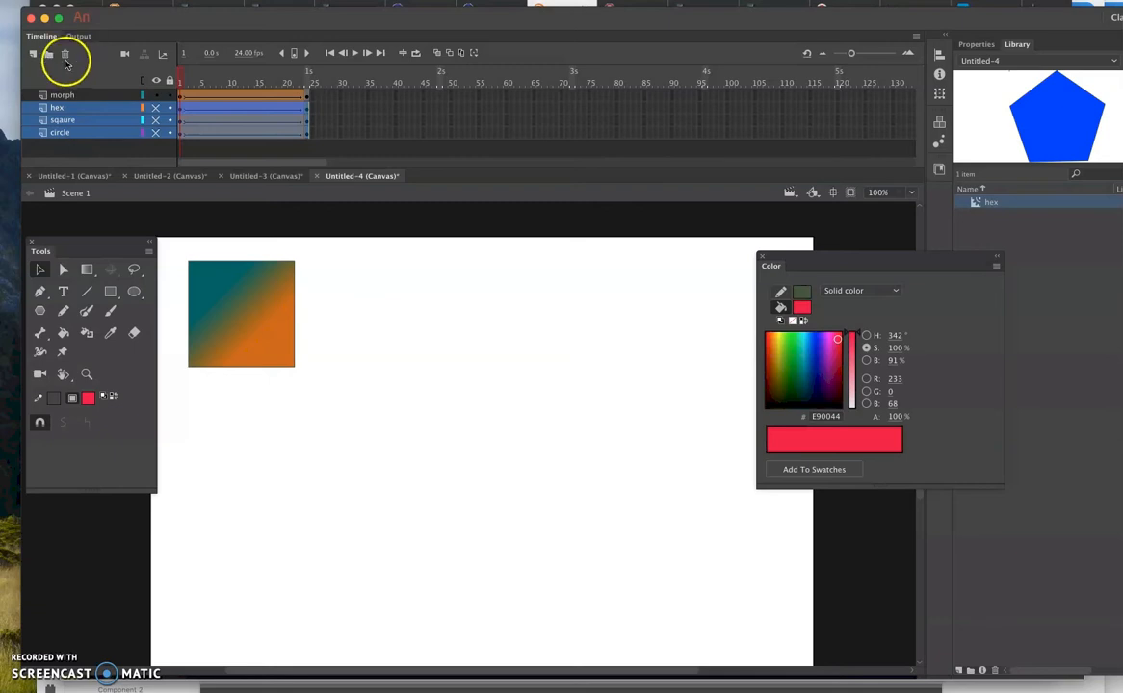
click(66, 56)
shift+click(69, 108)
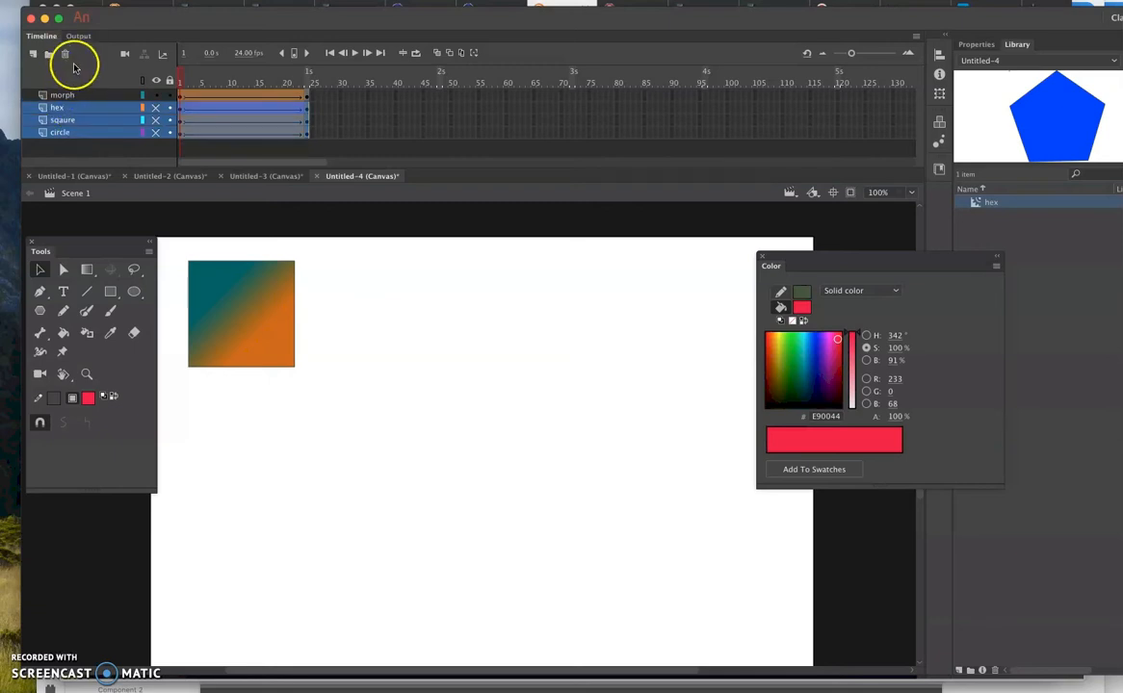
click(67, 57)
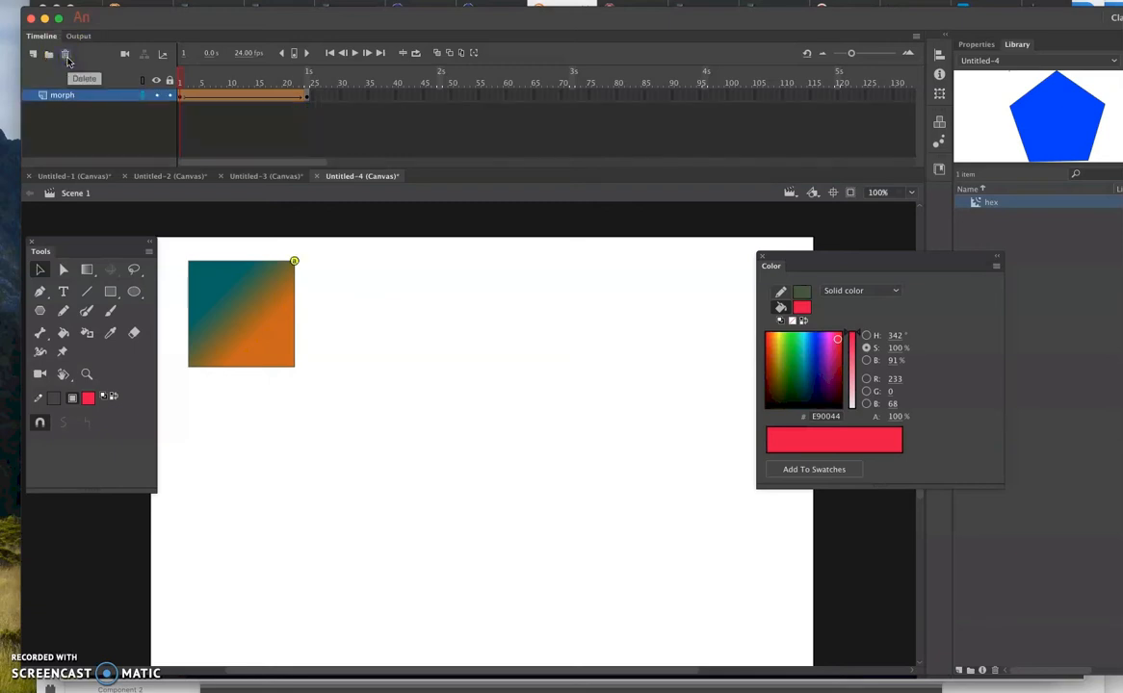
- Test the movie with only the morph layer and return to its first frame
key(super+Return)
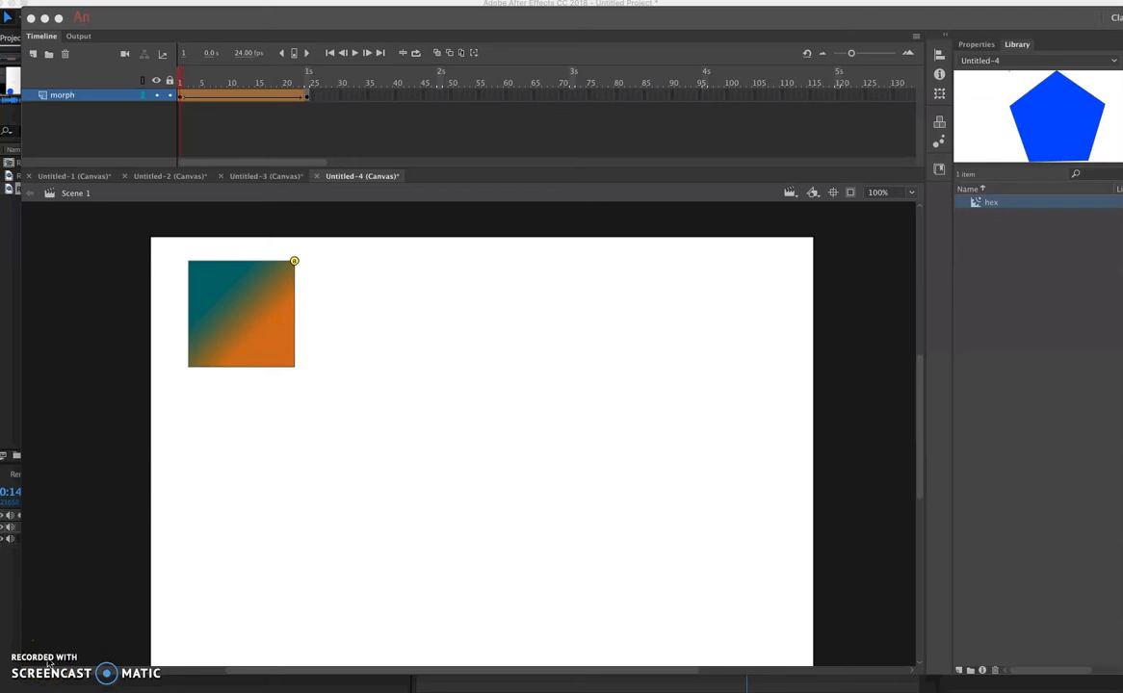
click(49, 652)
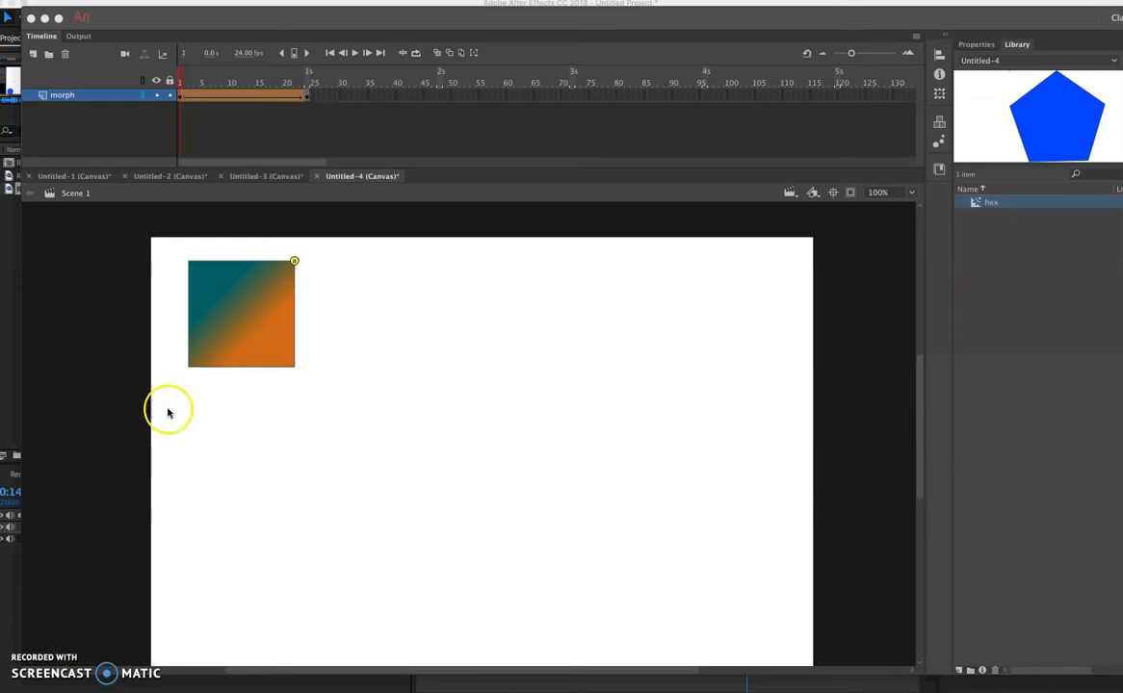
right_click(181, 99)
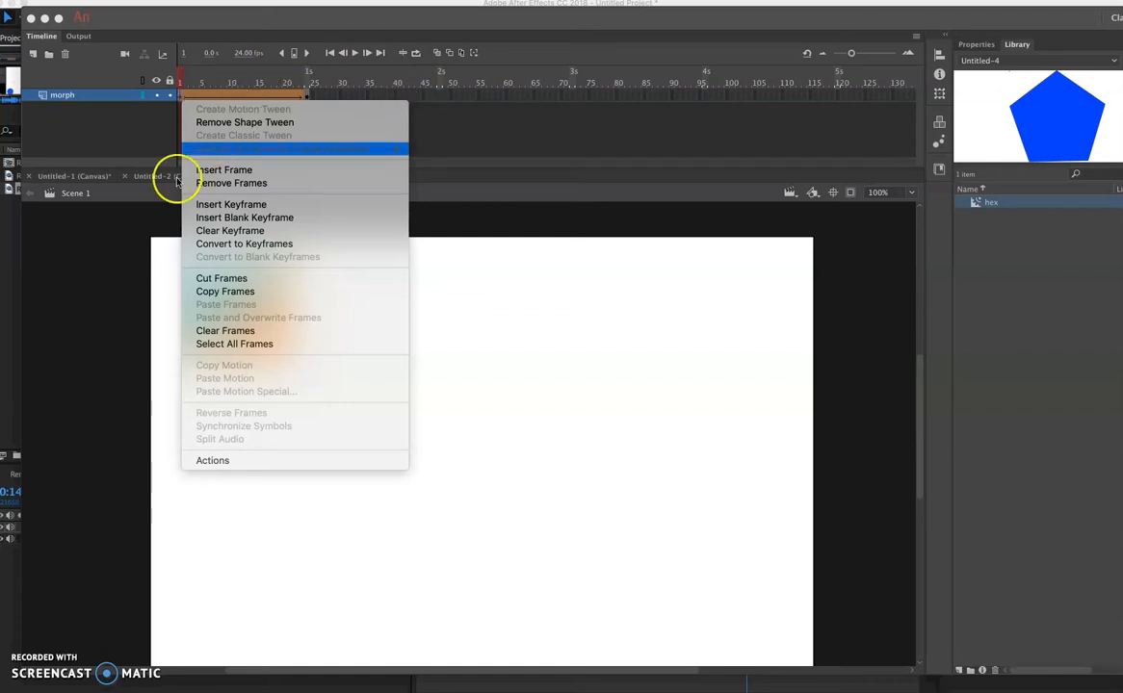
click(572, 370)
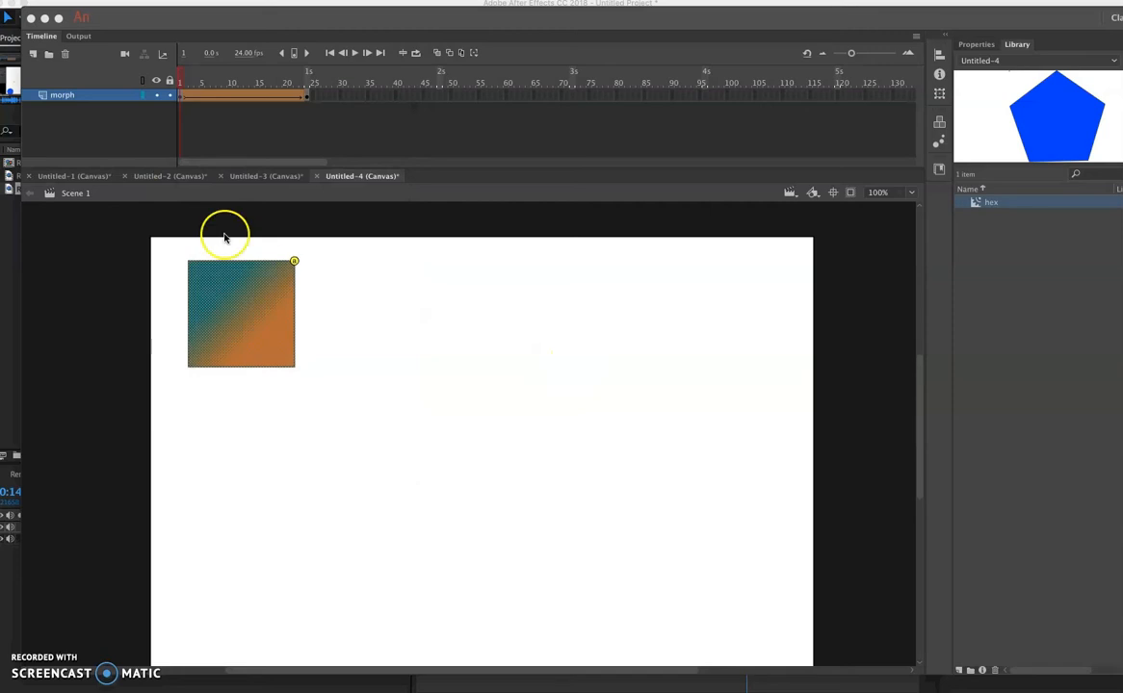
- Add a new layer above morph and place an instance of the hex symbol below the gradient square
click(33, 57)
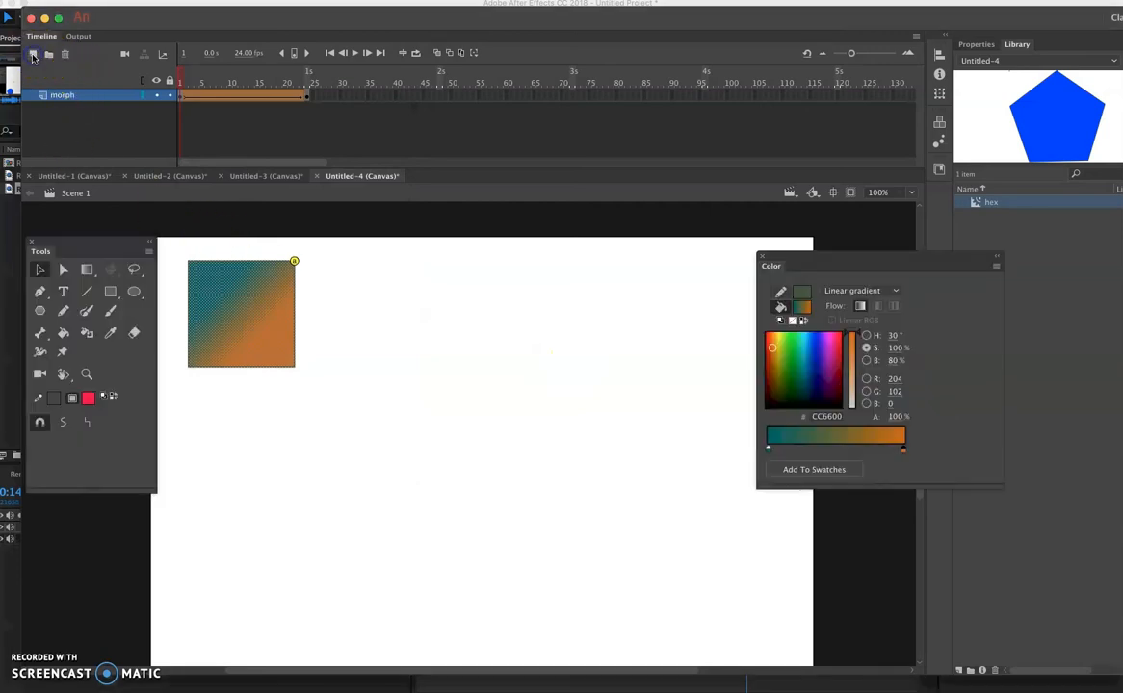
click(33, 56)
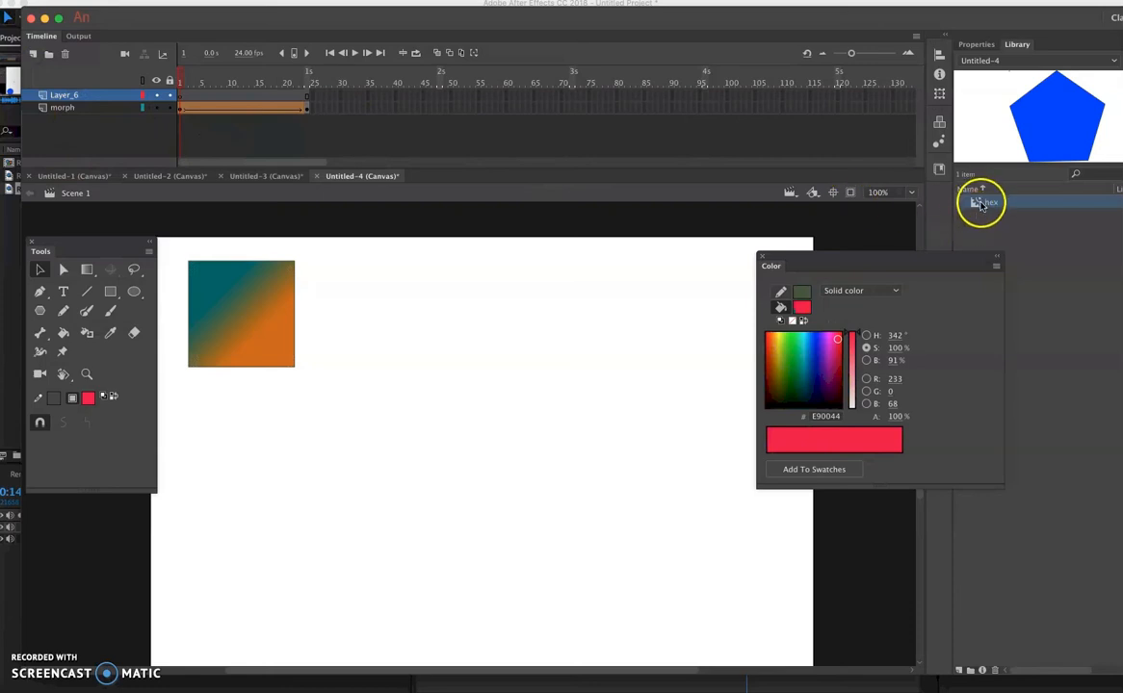
drag(948, 216, 253, 481)
click(298, 486)
drag(299, 493, 299, 510)
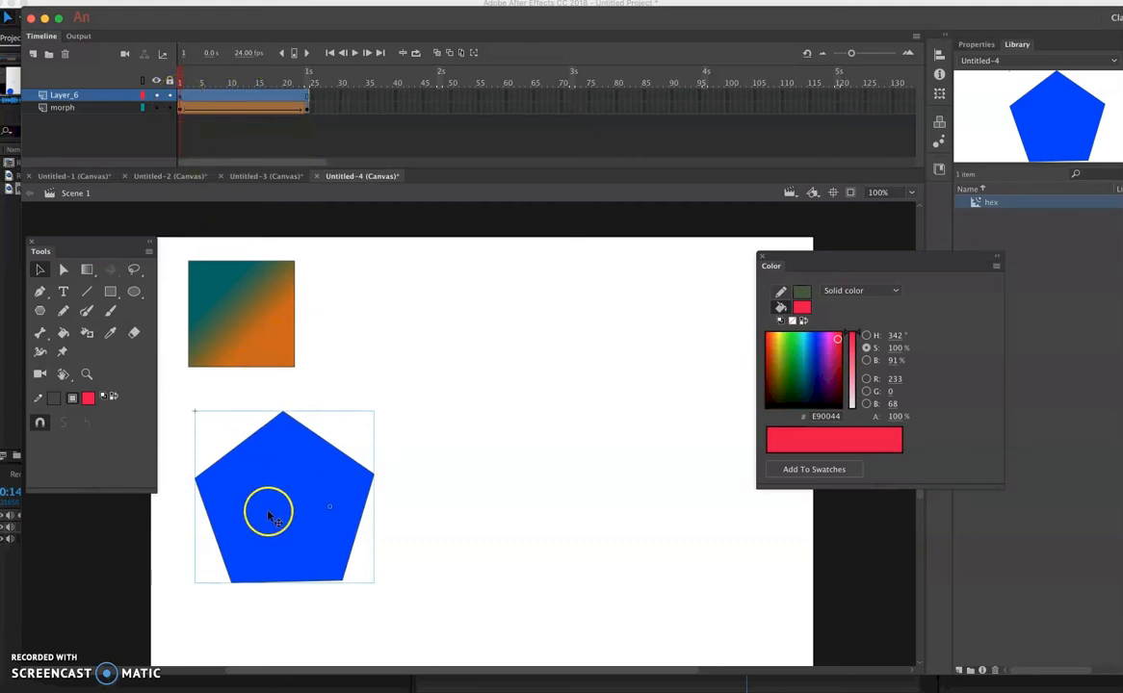
- Try a second hex instance near the stage's upper-right area, shrink it with Free Transform and delete it
drag(978, 200, 669, 364)
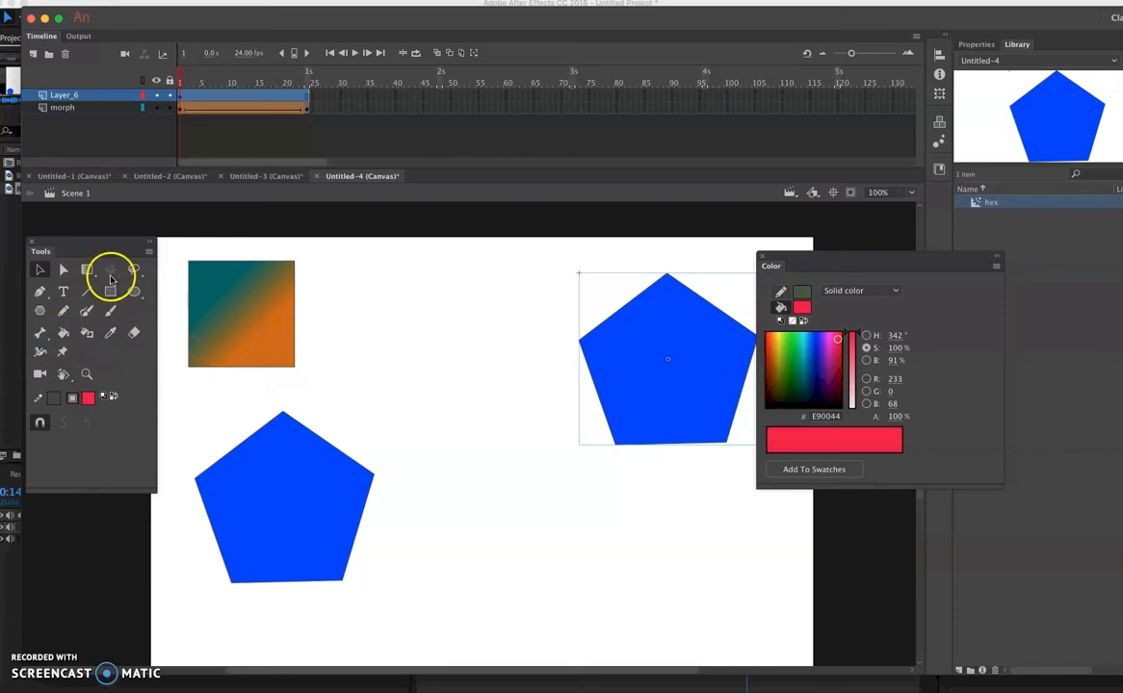
drag(86, 270, 122, 275)
click(665, 424)
drag(577, 446, 642, 418)
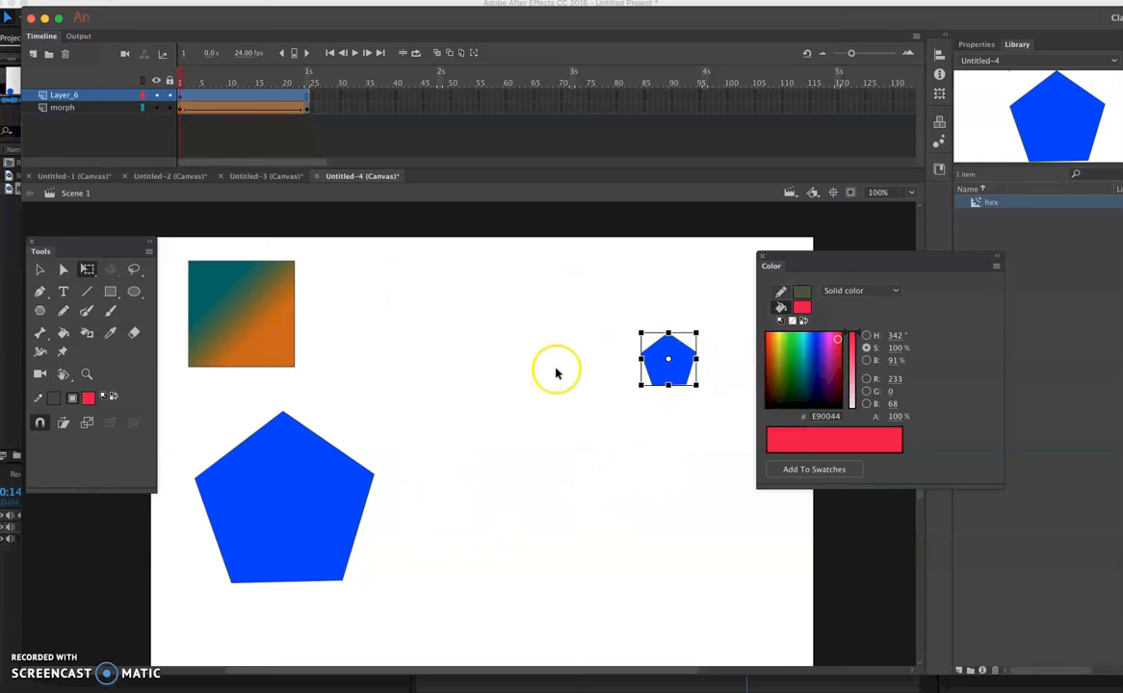
click(670, 373)
key(Delete)
click(569, 413)
- Insert a blank keyframe at frame 24 of the new pentagon layer
click(282, 522)
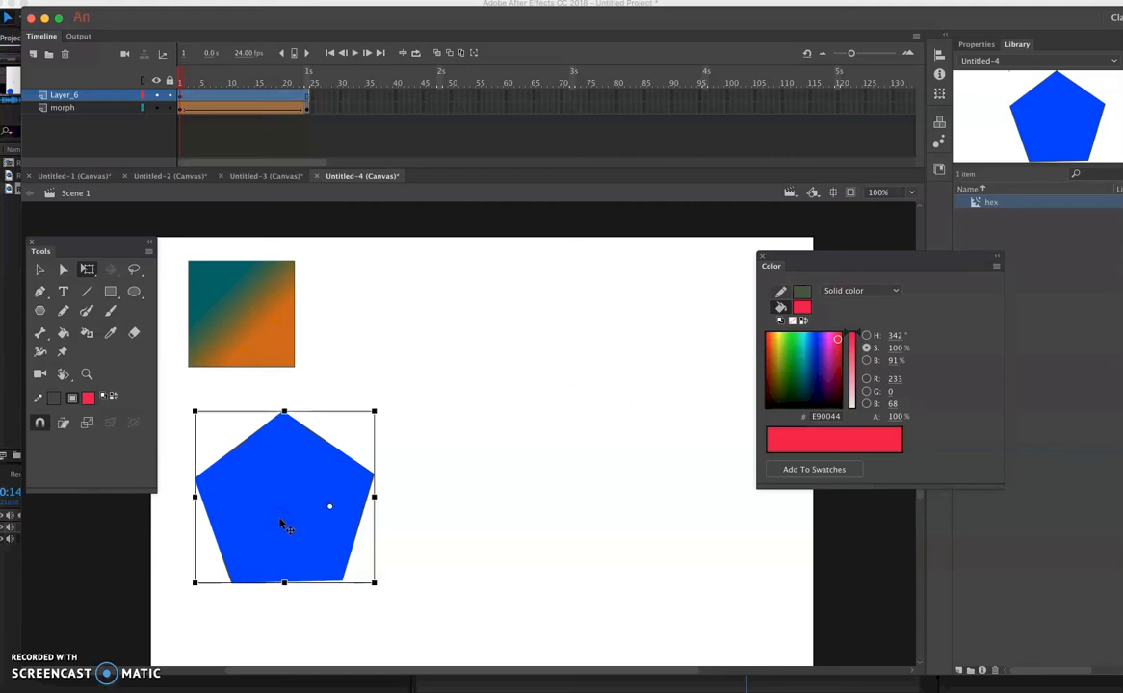
click(181, 95)
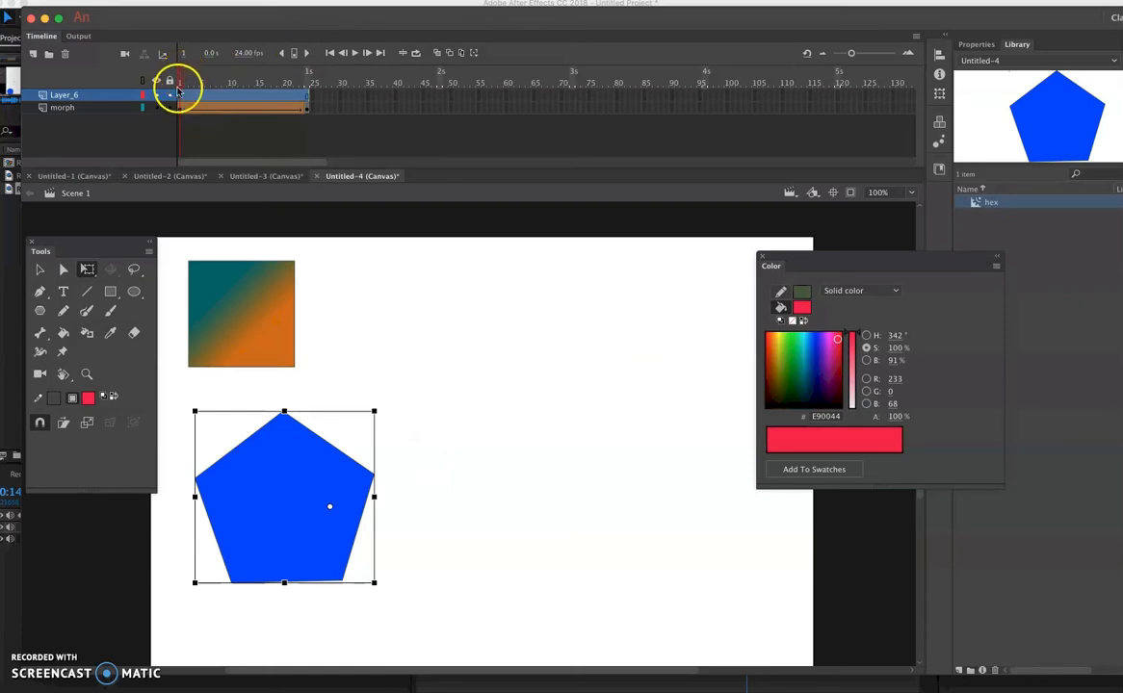
drag(182, 100, 308, 99)
right_click(307, 99)
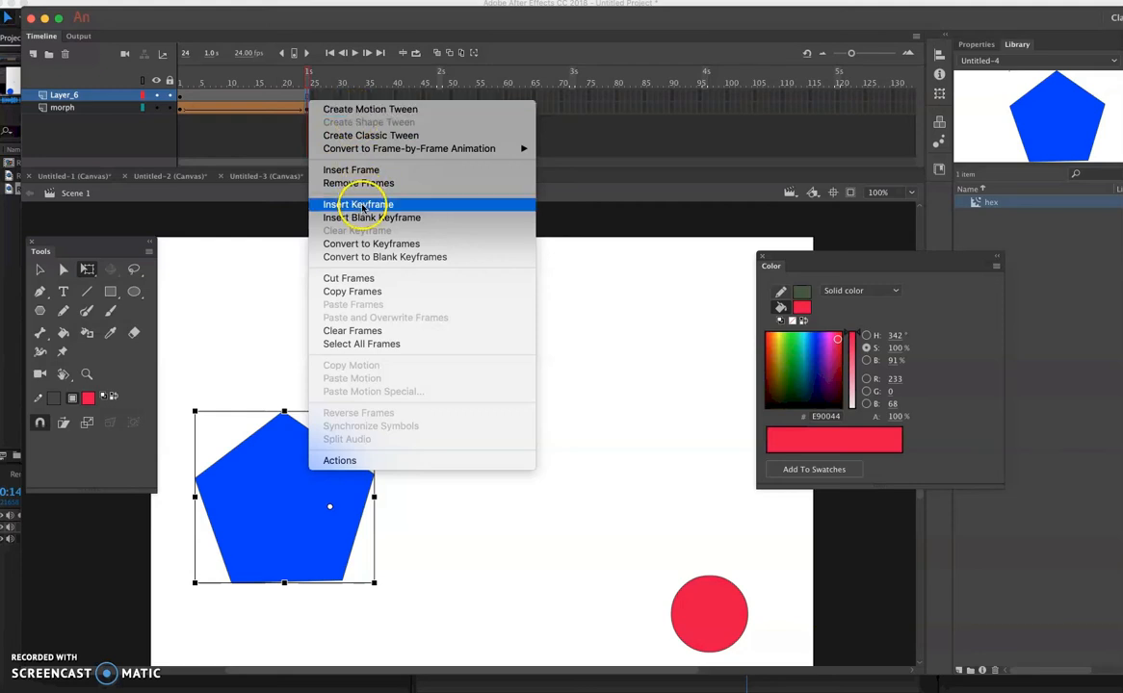
click(359, 141)
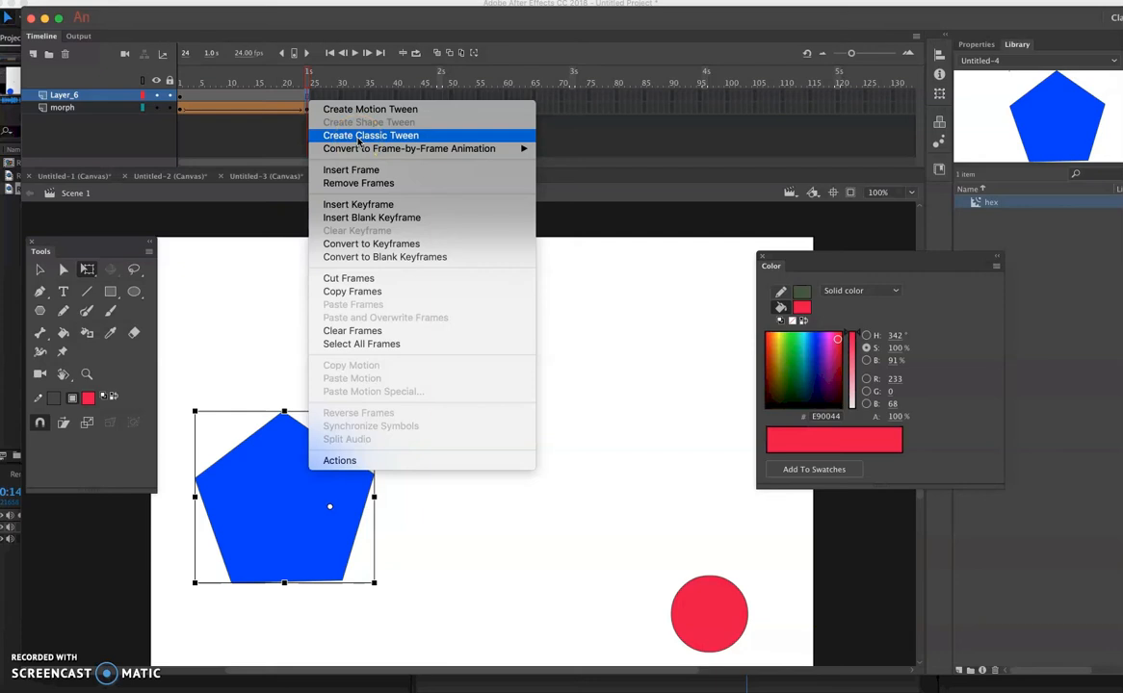
click(355, 206)
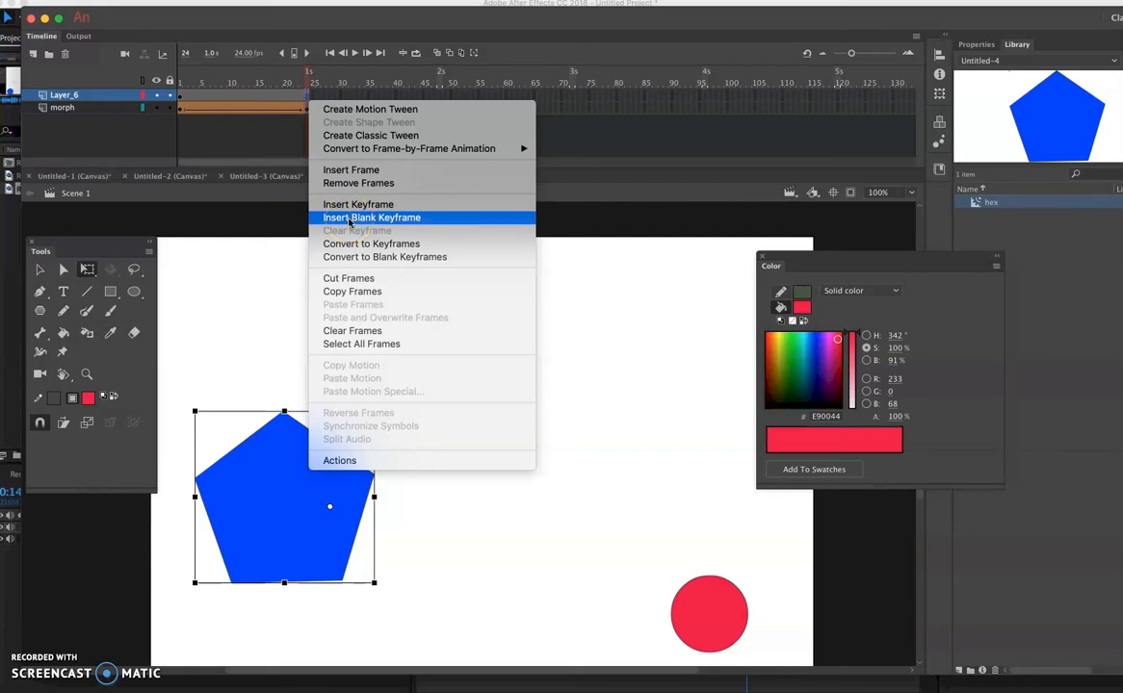
click(371, 218)
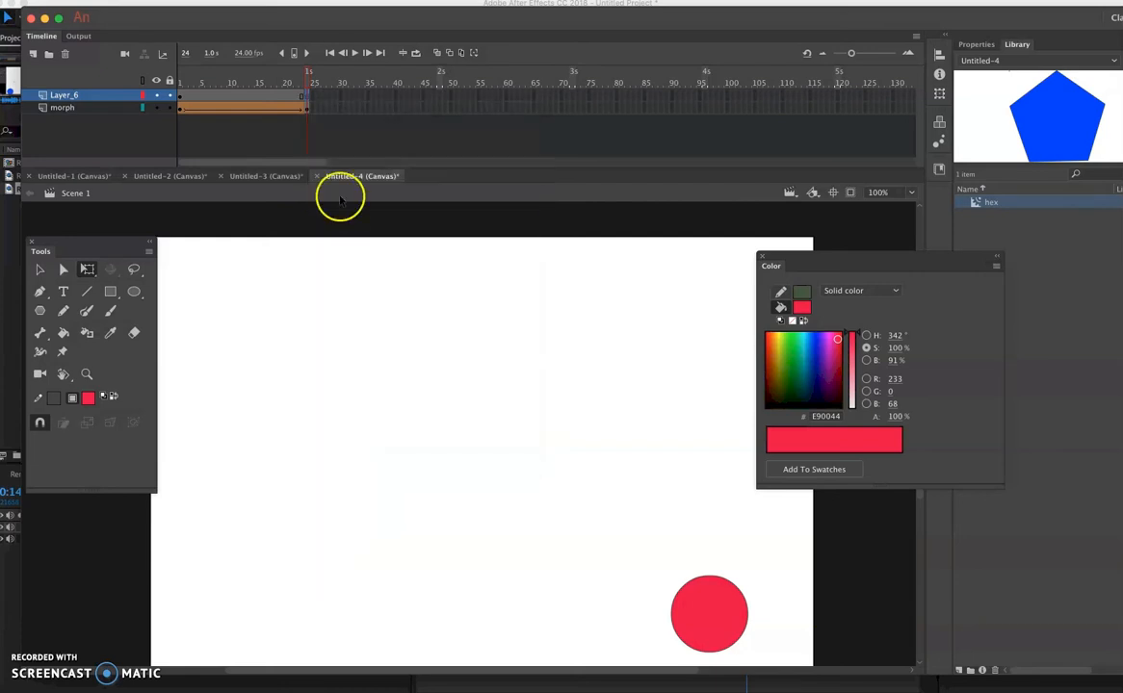
- Undo the blank keyframe inserted at frame 24 of Layer_6
click(308, 97)
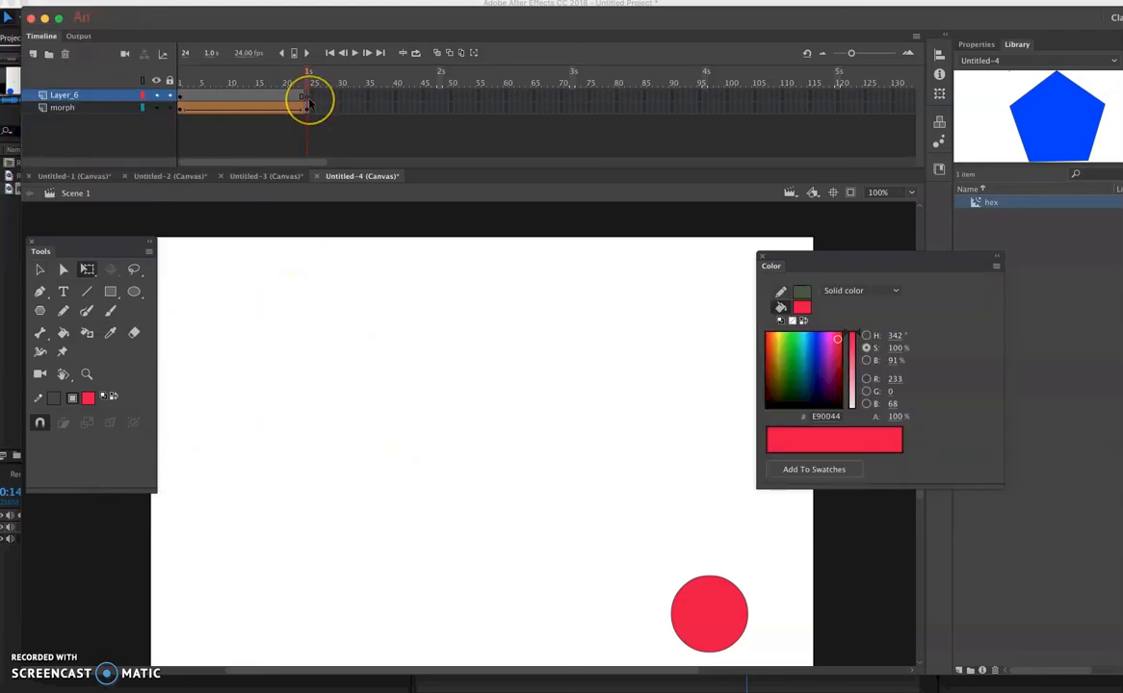
key(super+z)
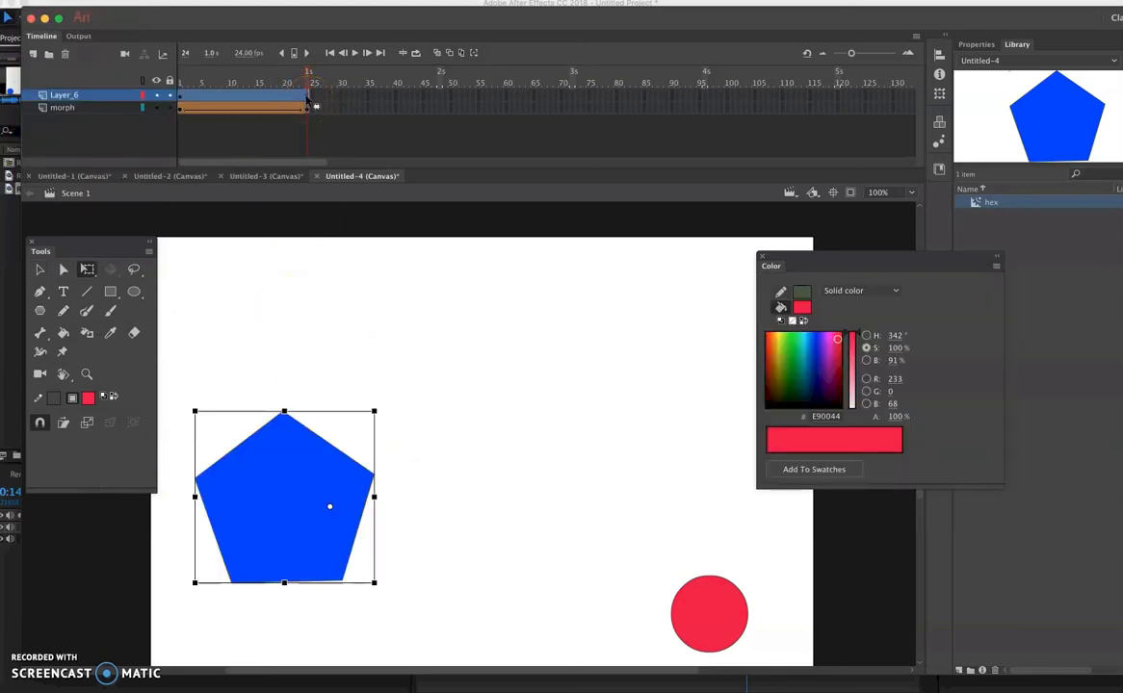
right_click(308, 99)
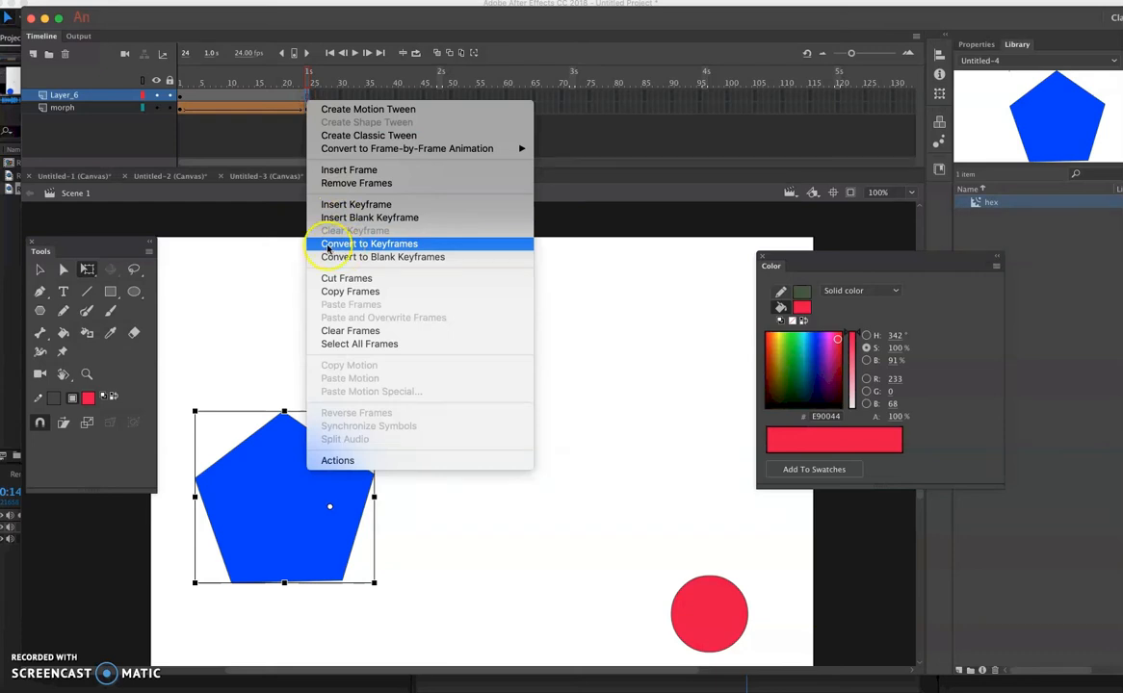
- Examine the morph layer's shape tween at its first, in-between and last frames
click(243, 108)
click(248, 111)
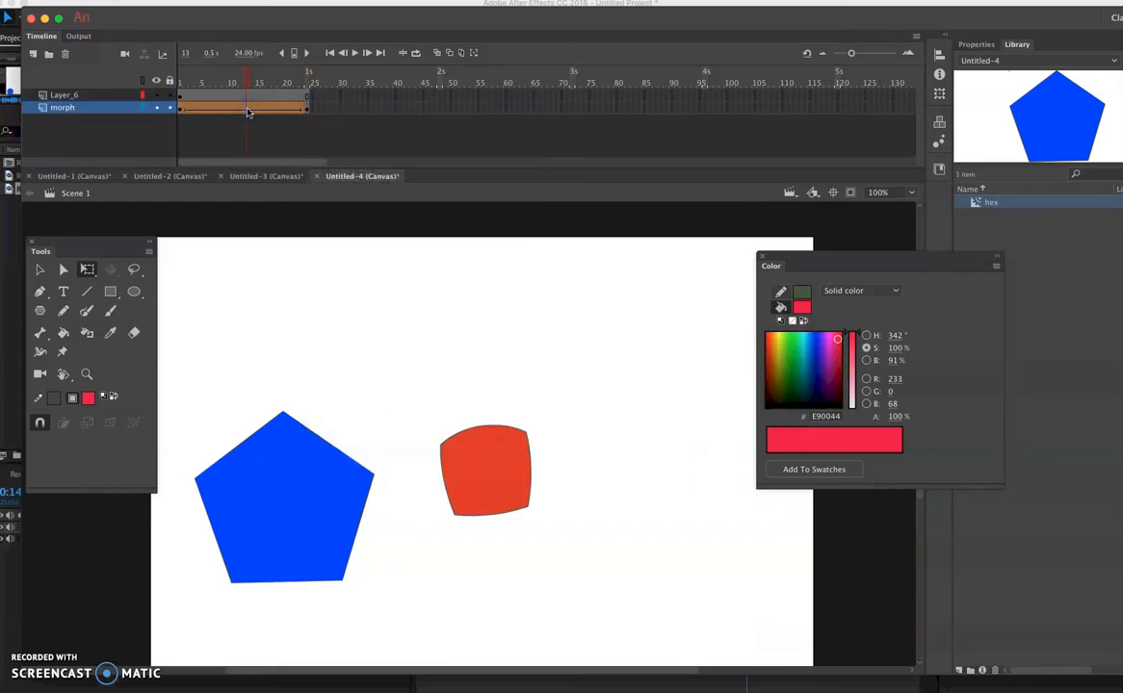
click(180, 110)
click(308, 111)
click(272, 106)
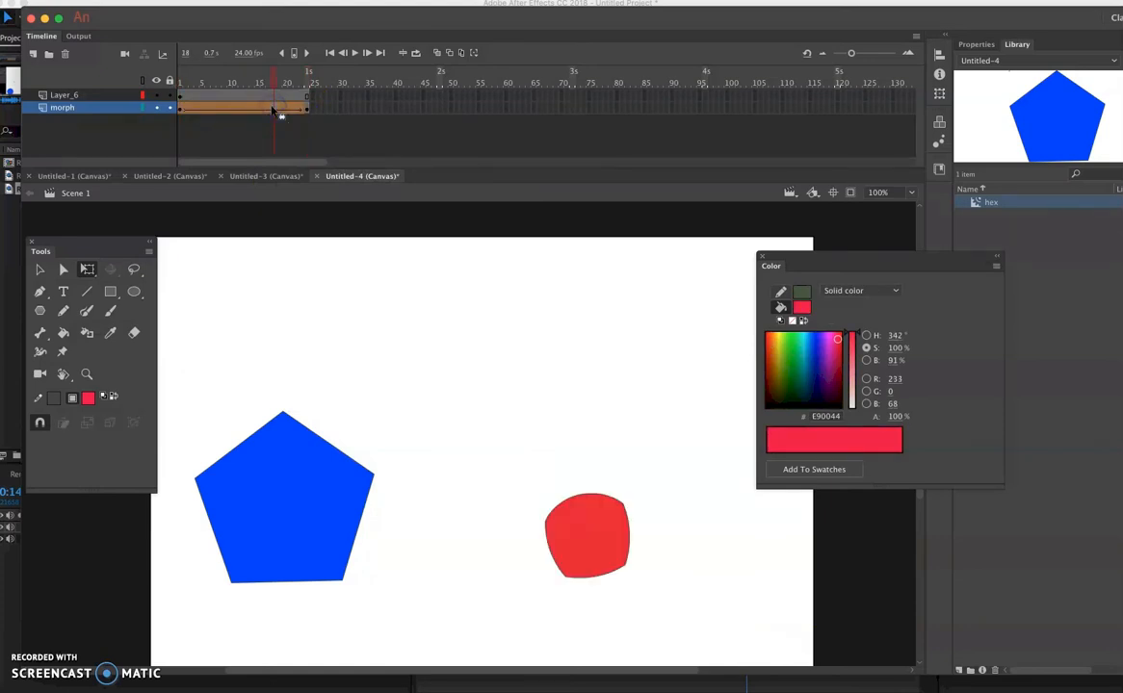
click(306, 109)
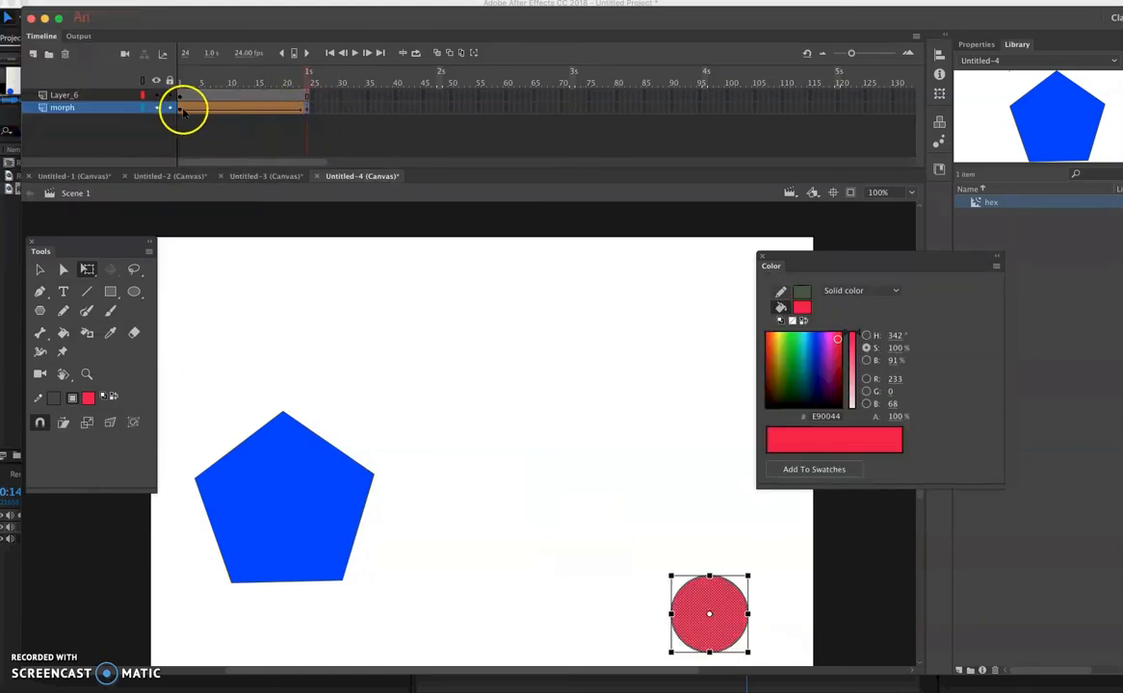
click(182, 111)
click(193, 114)
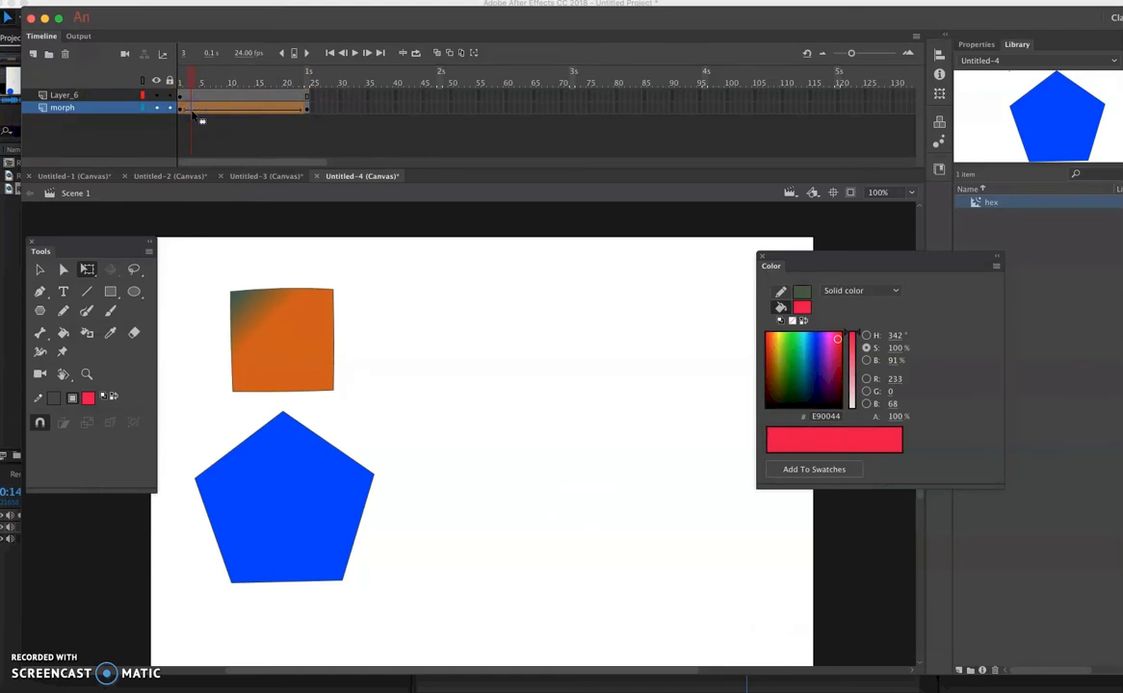
- Try converting frame 5 of the morph layer to a keyframe, and undo the conversion
right_click(201, 111)
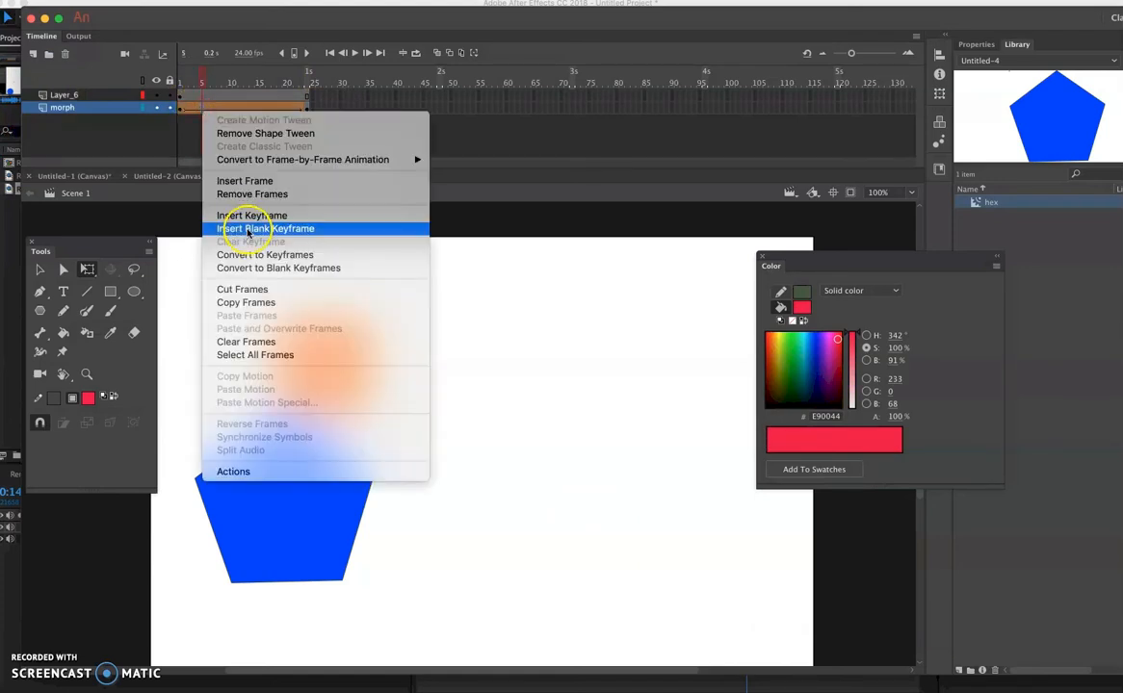
click(246, 254)
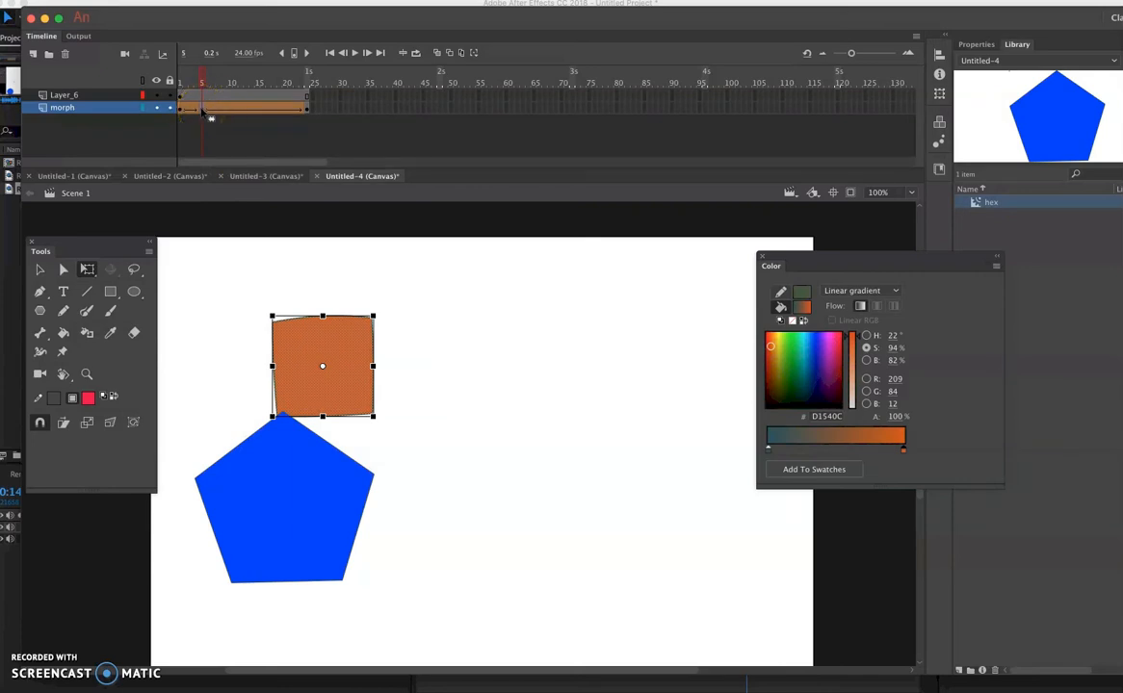
key(super+z)
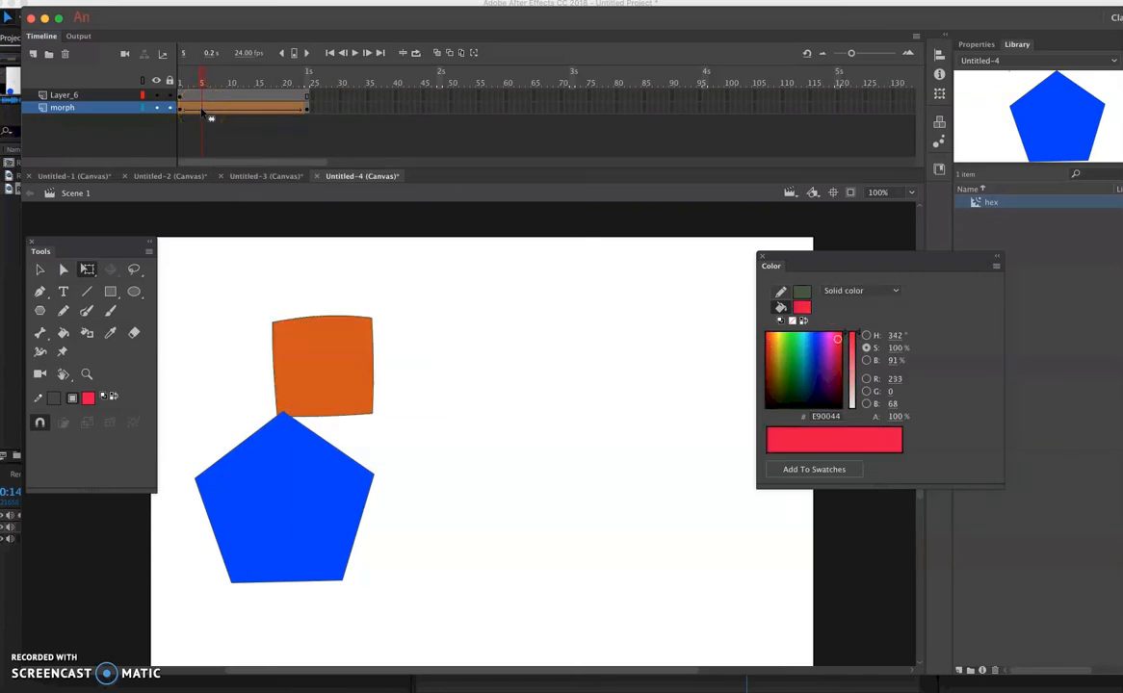
- Insert a keyframe at frame 24 of Layer_6 and move the pentagon to the stage's upper-right area
drag(280, 94, 308, 96)
right_click(308, 96)
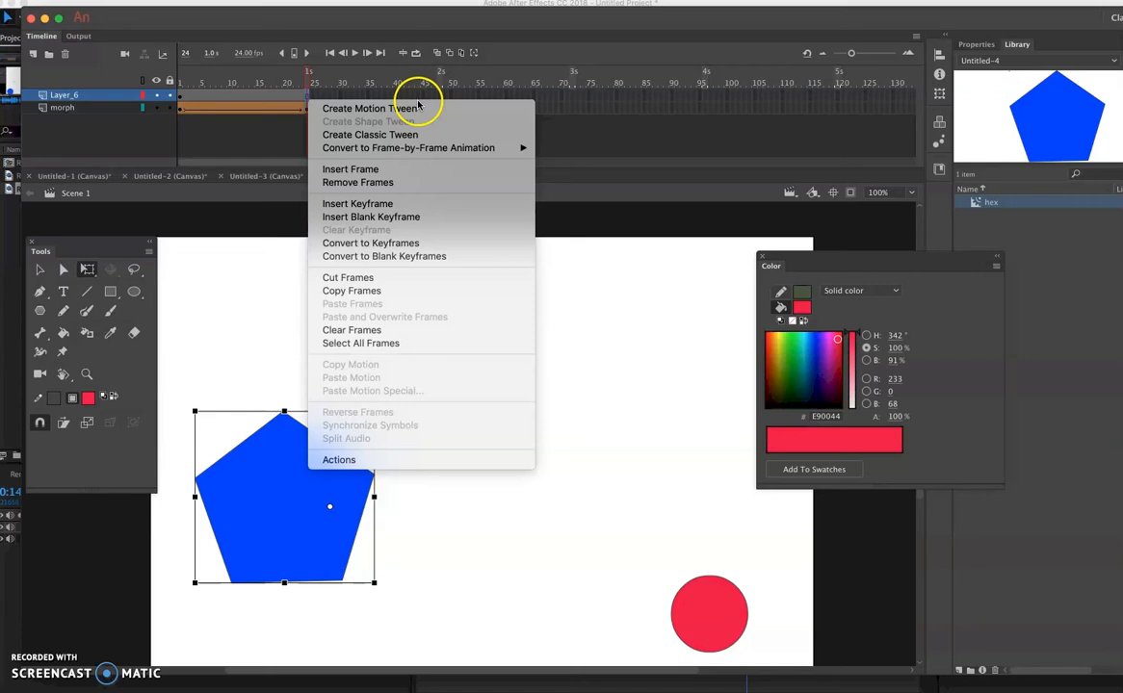
click(372, 204)
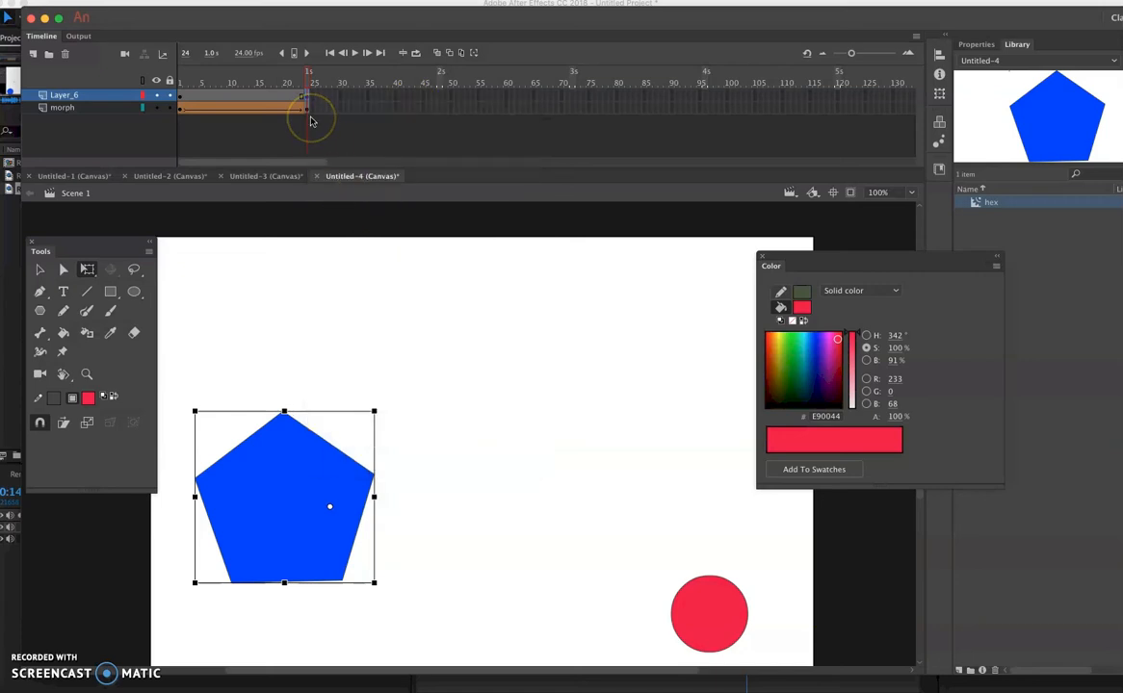
drag(266, 519, 599, 382)
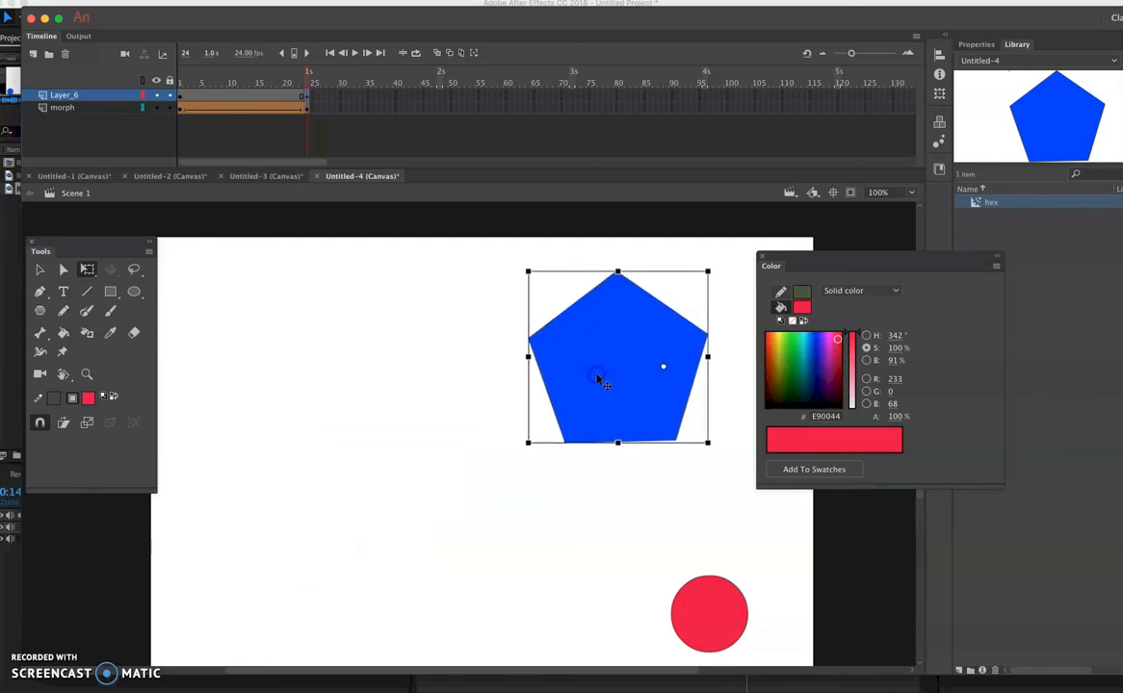
- Clear the keyframe at frame 24 of Layer_6
click(308, 99)
right_click(308, 101)
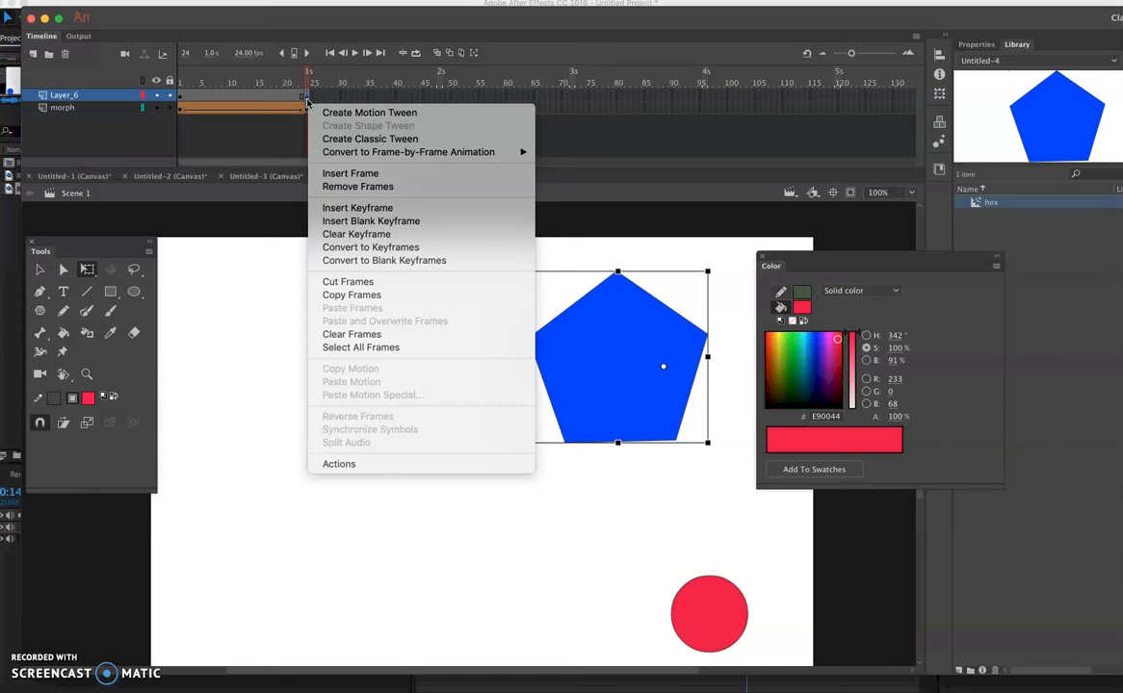
click(358, 234)
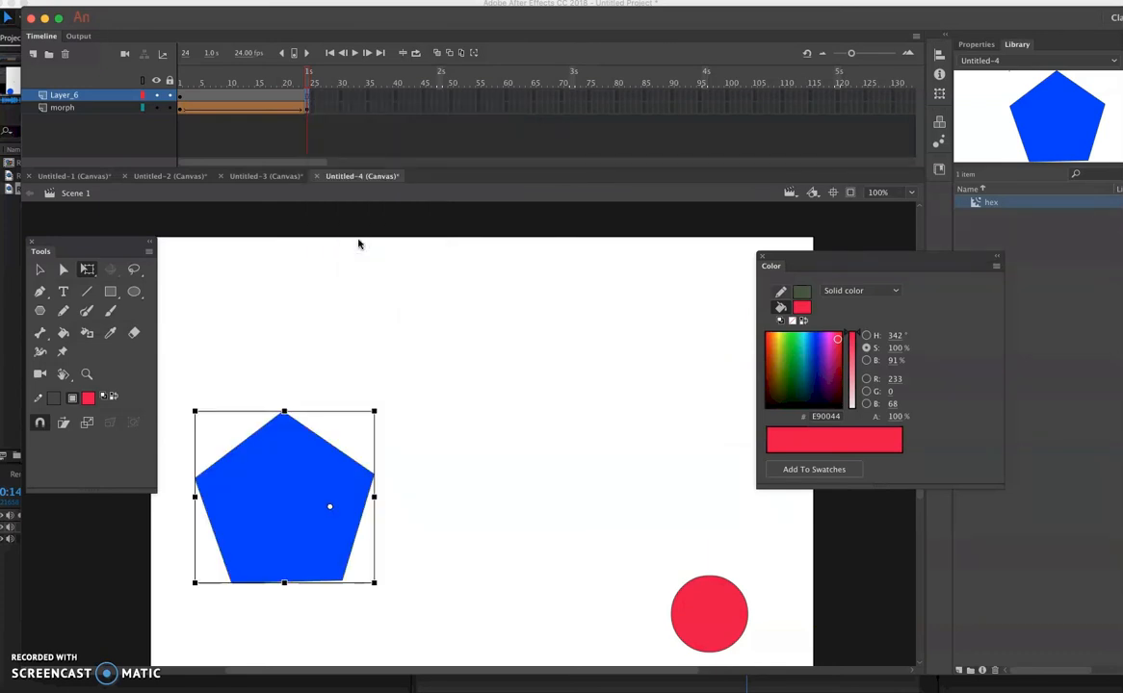
- Review the frames of Layer_6 up to frame 24 and open the frame commands for frame 24
drag(246, 101, 308, 100)
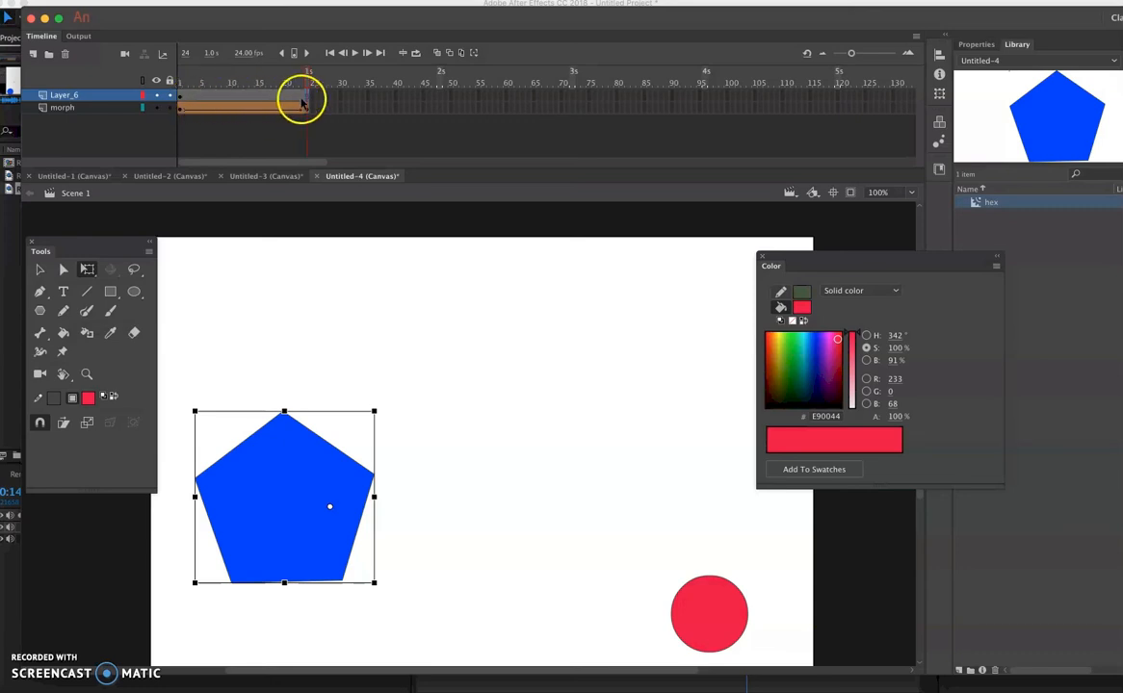
drag(302, 101, 231, 99)
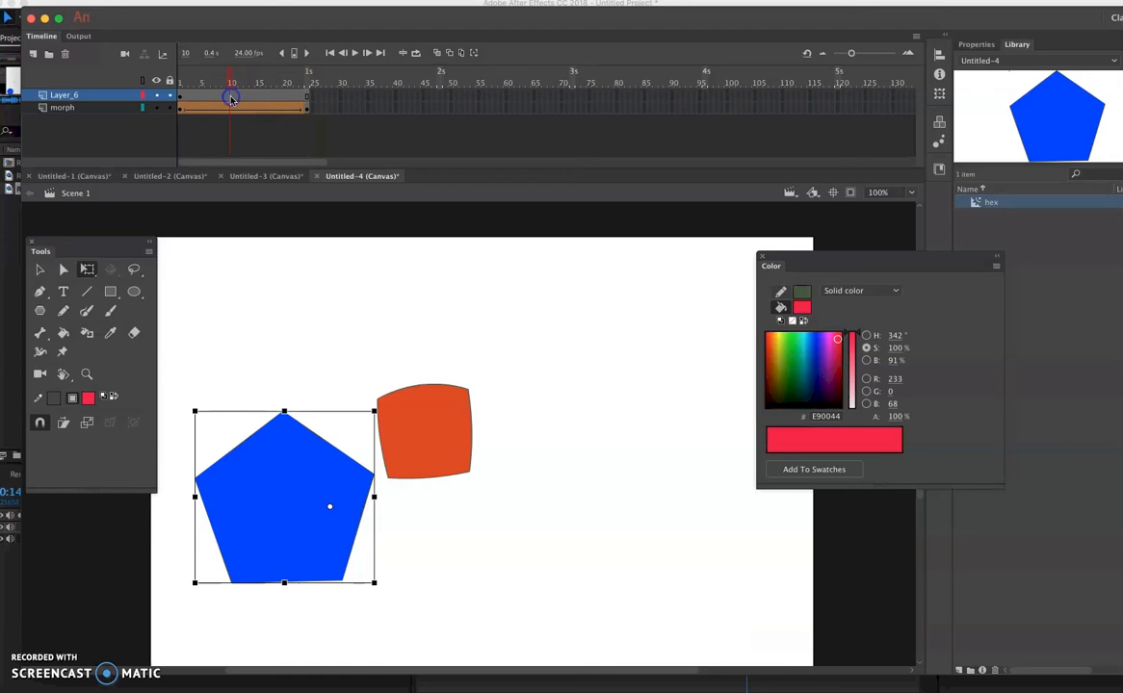
click(310, 97)
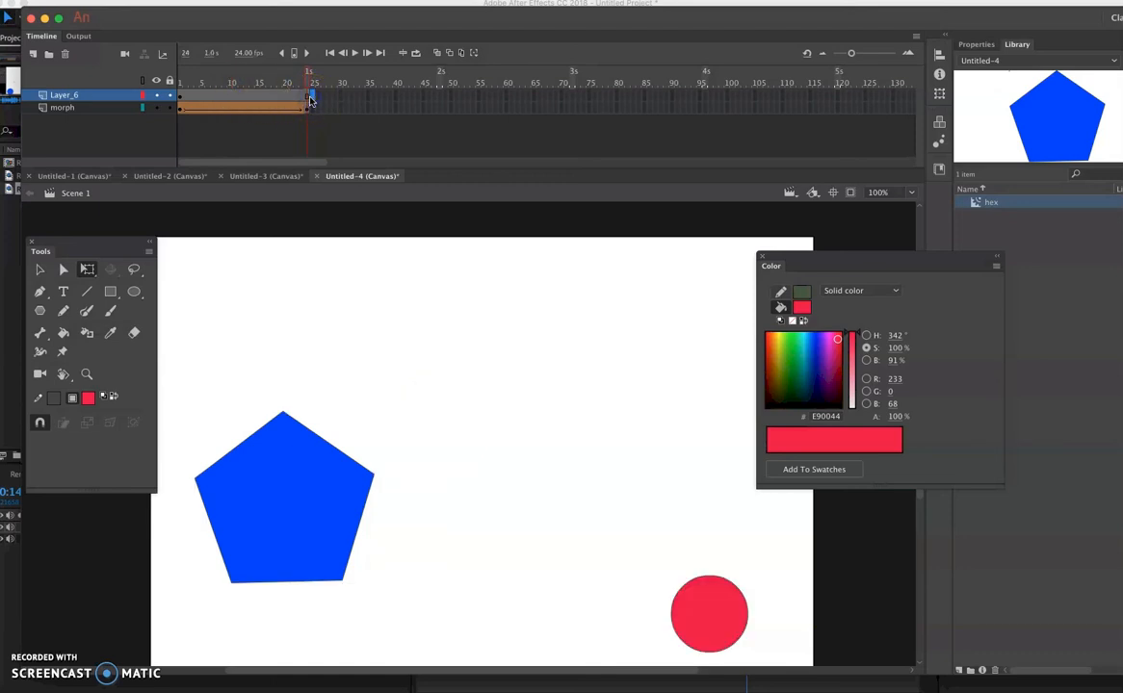
click(309, 99)
drag(309, 100, 309, 99)
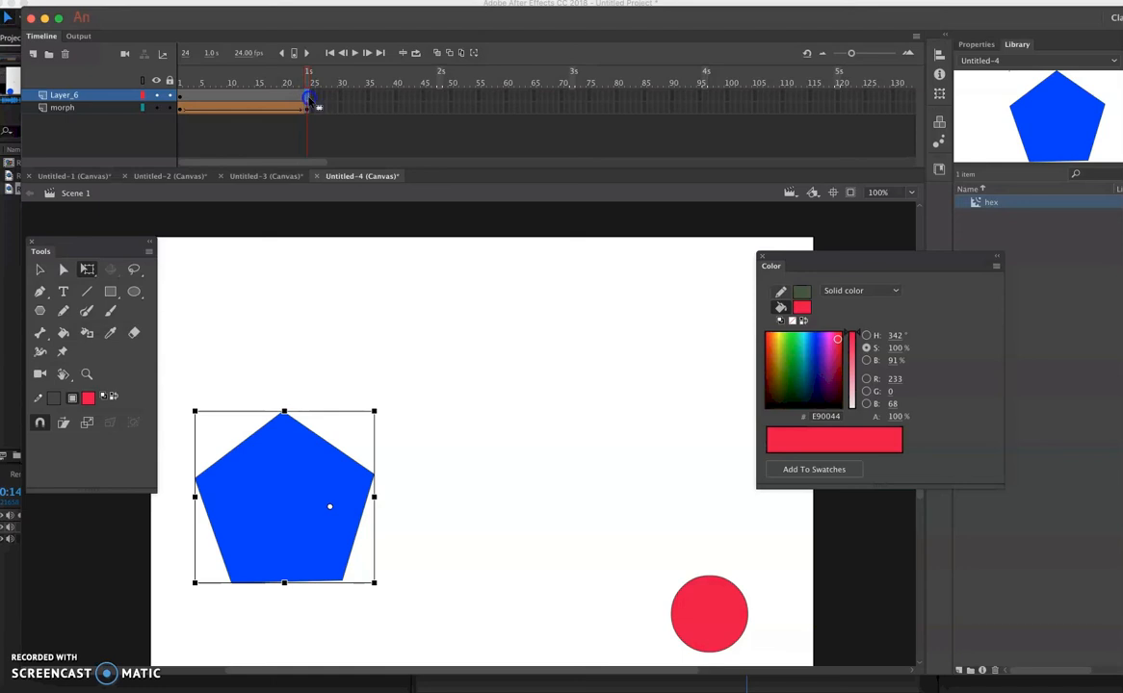
right_click(309, 99)
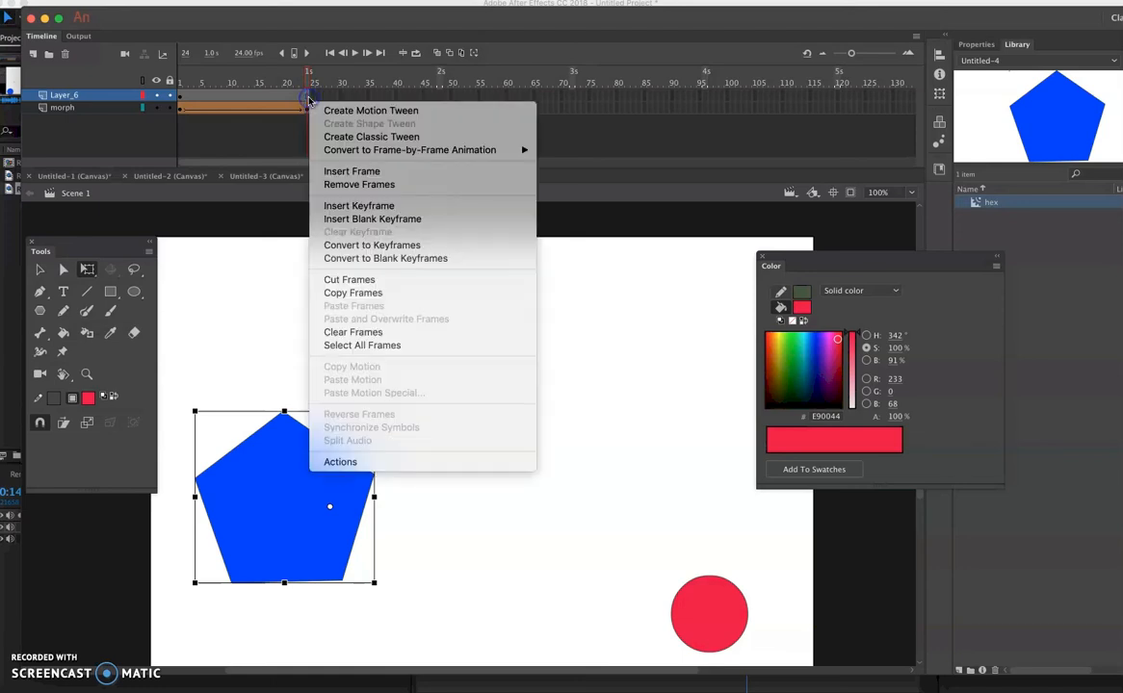
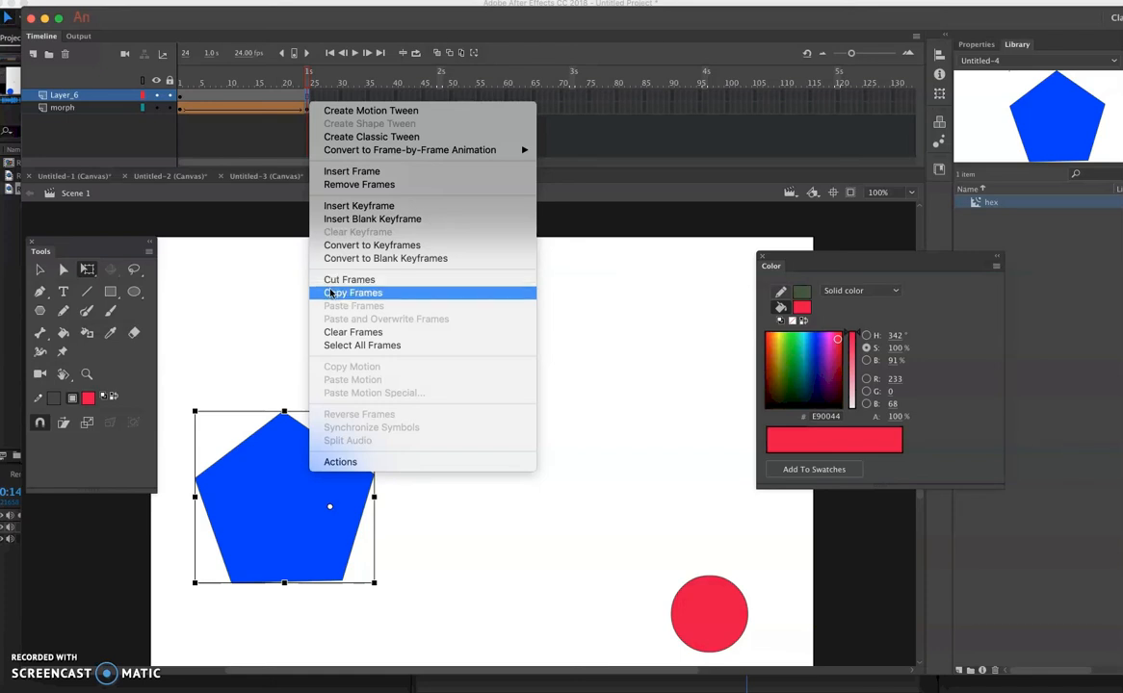
- Clear the contents of frame 24 on Layer_6
click(366, 292)
click(357, 340)
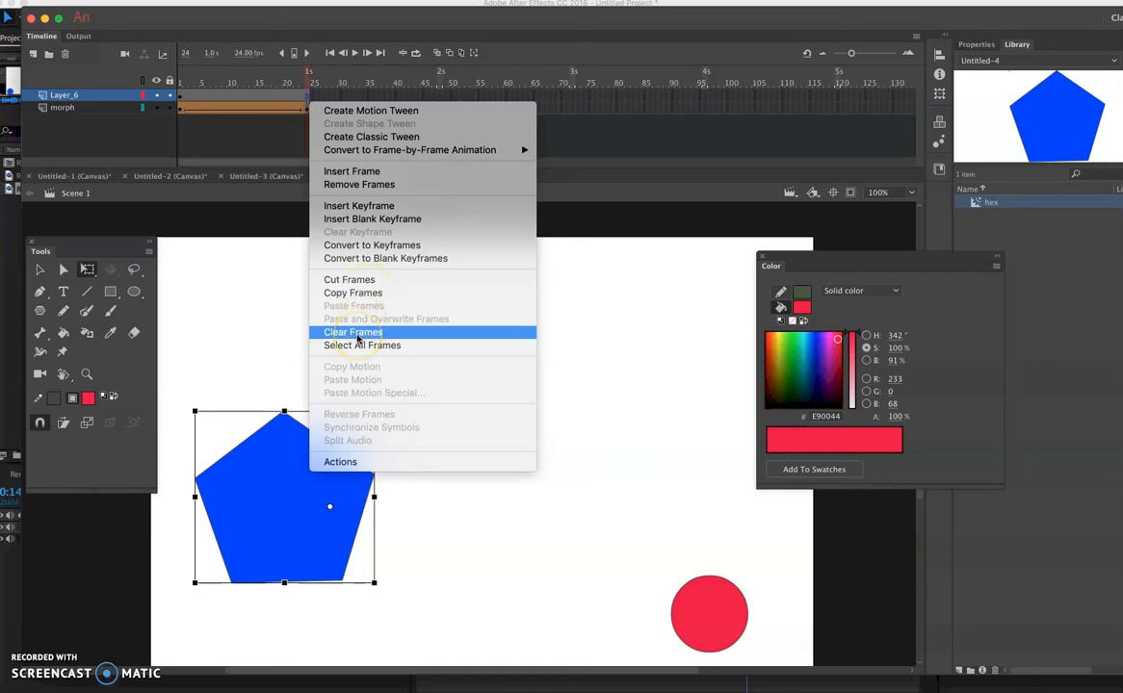
click(358, 337)
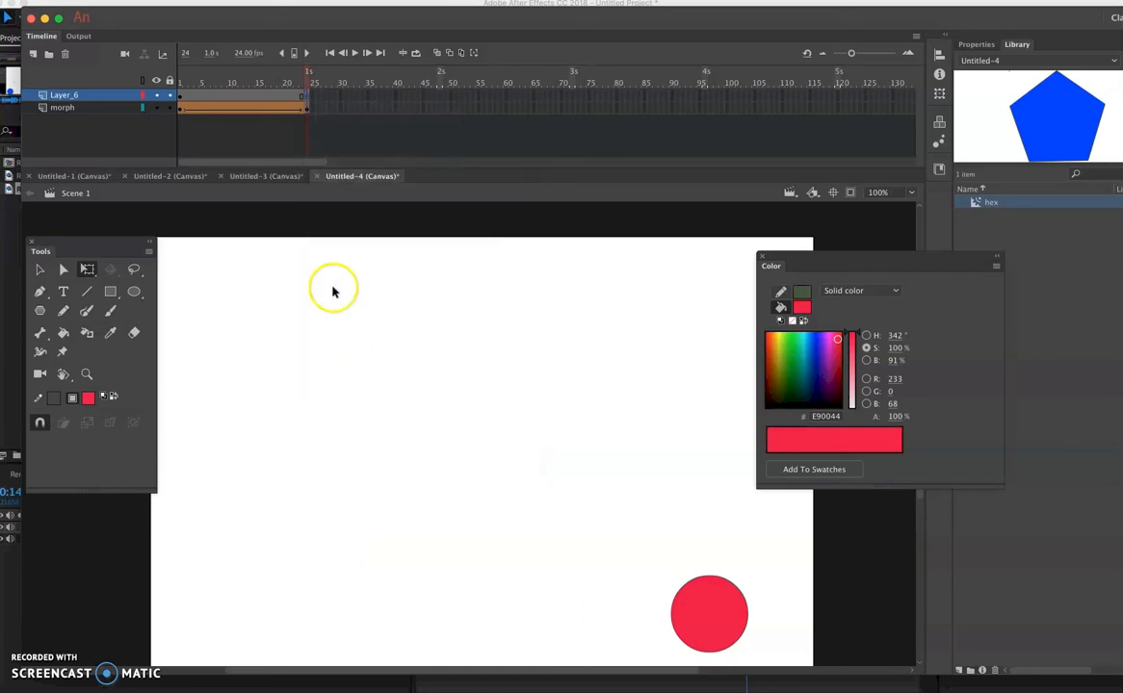
- Select the range from frame 2 to frame 24 on Layer_6 and clear those frames
drag(308, 99, 187, 101)
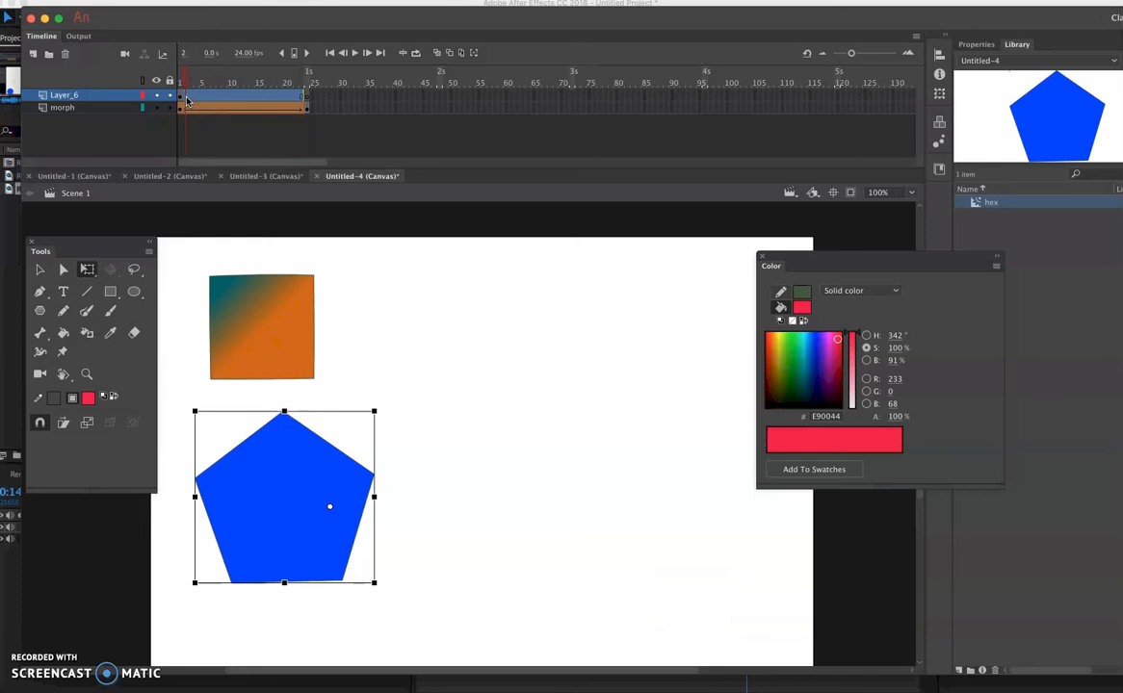
drag(188, 103, 220, 100)
click(190, 100)
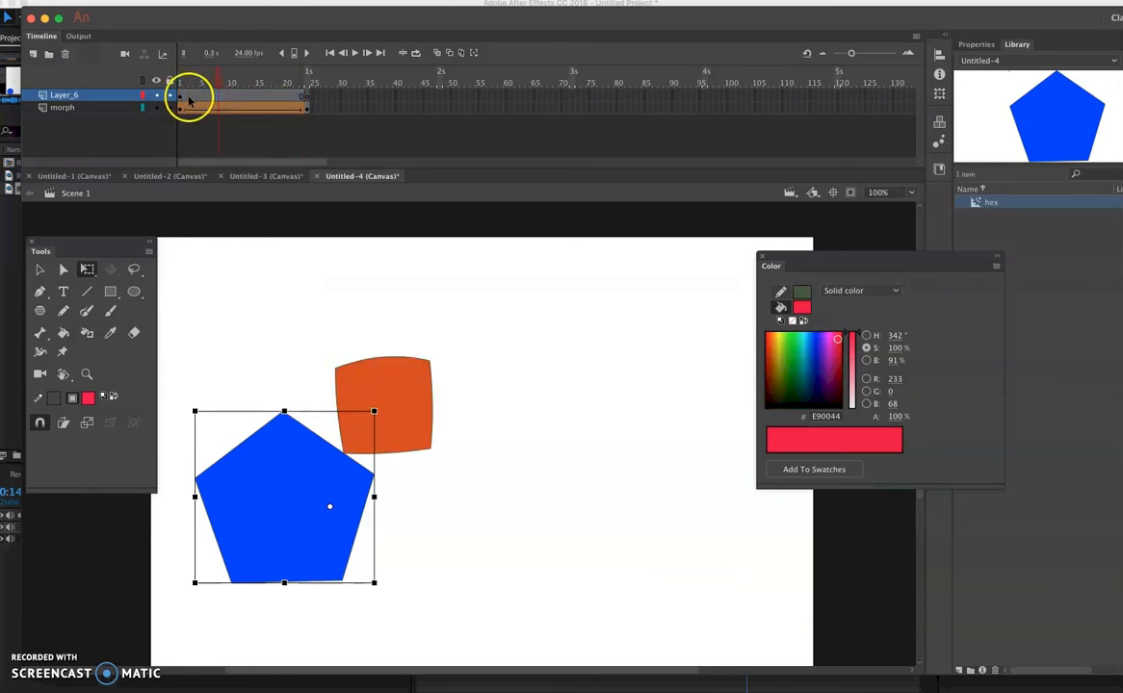
click(181, 97)
shift+click(308, 99)
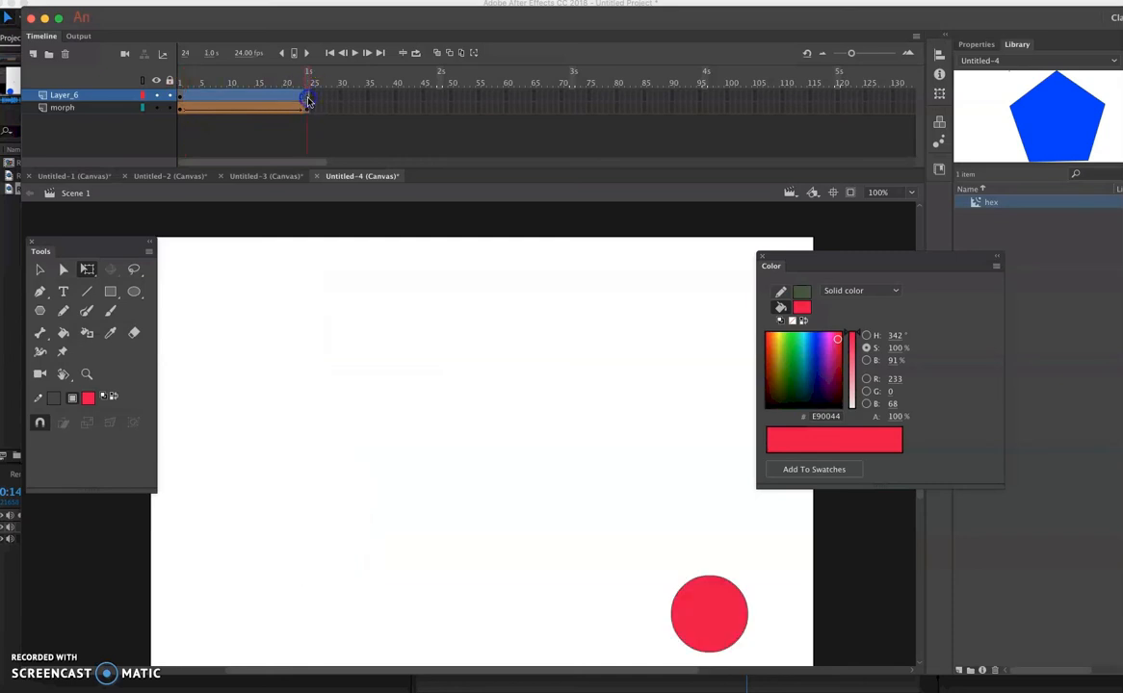
right_click(258, 96)
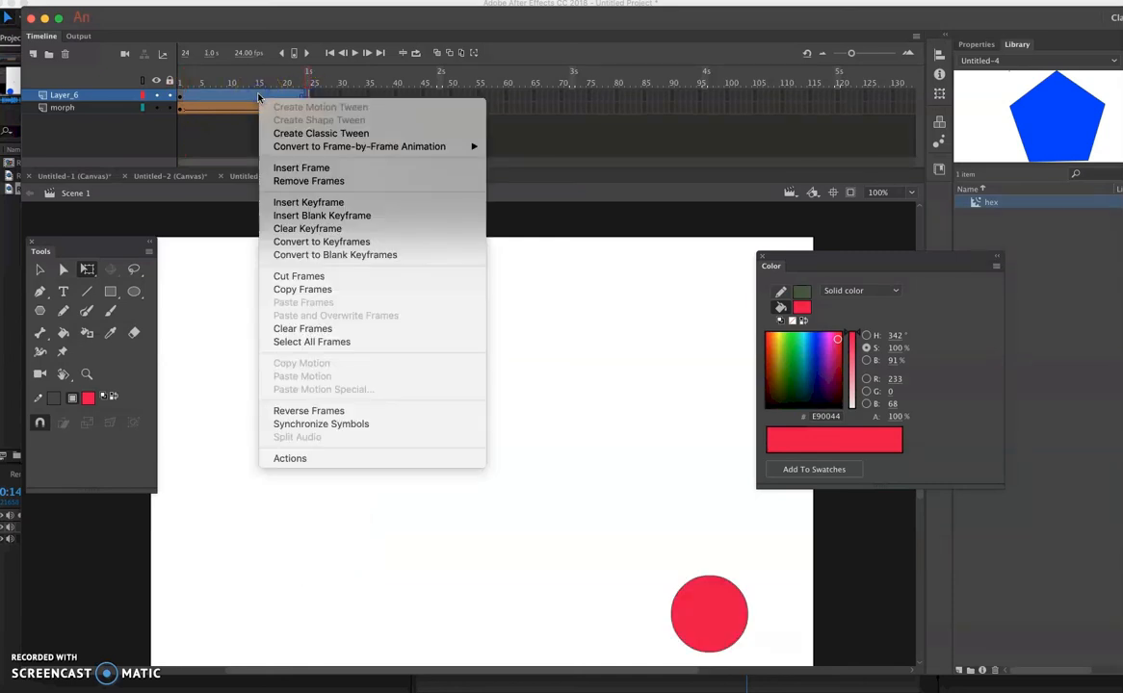
click(294, 329)
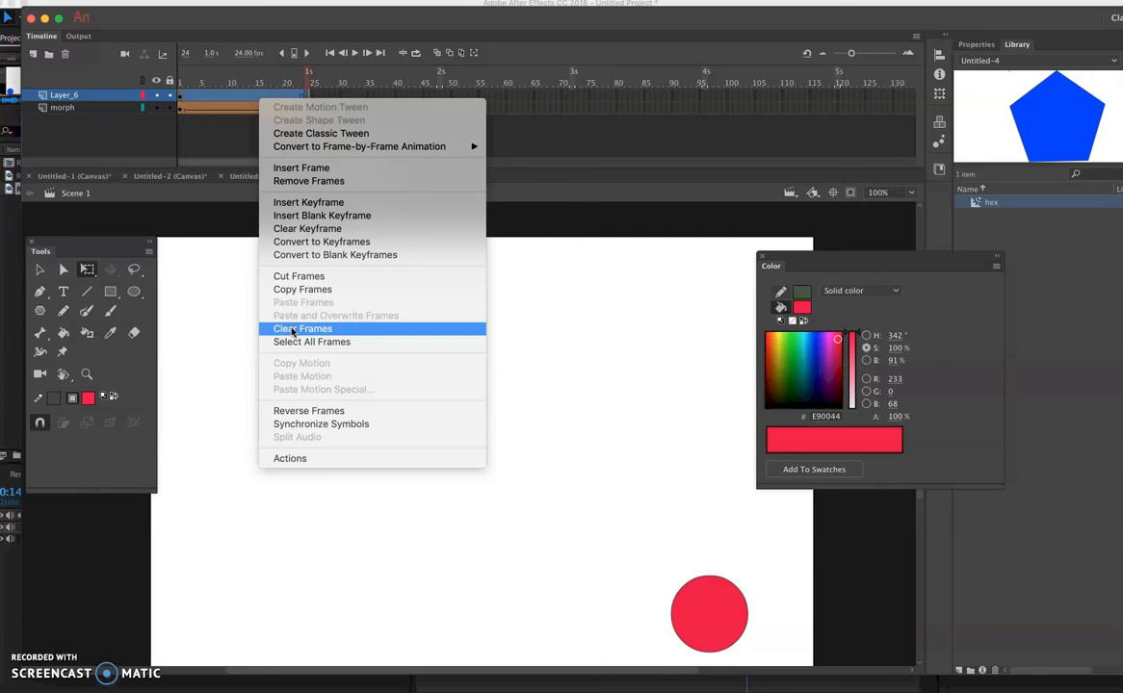
click(294, 330)
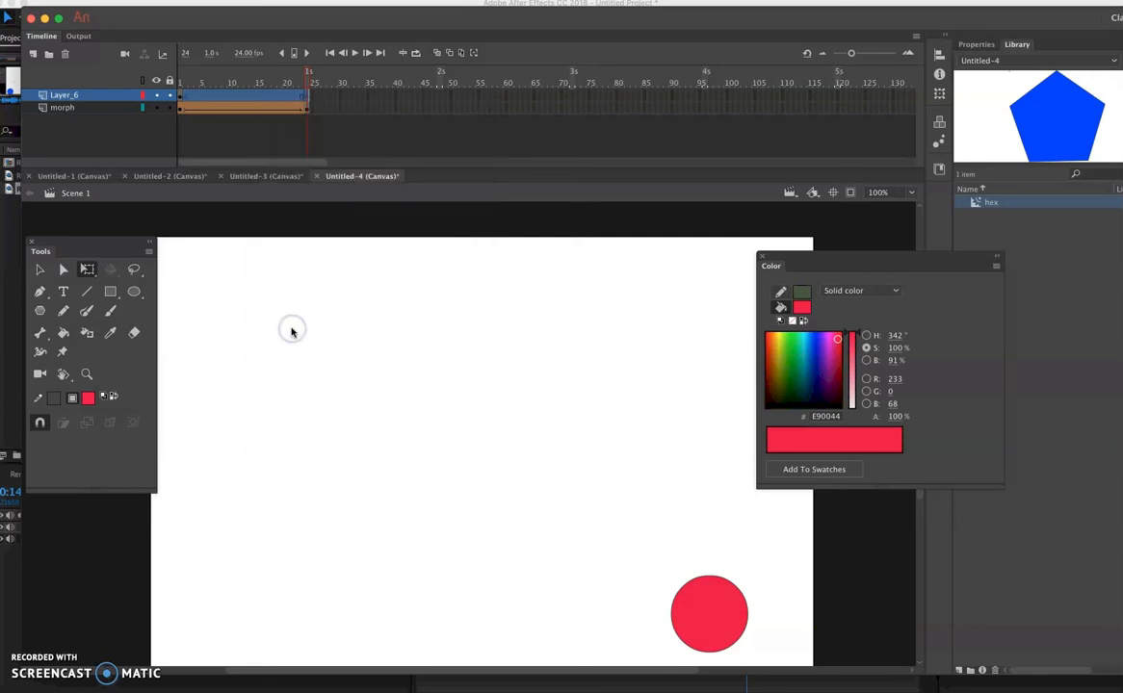
- Clear the blank keyframe at frame 24 of Layer_6
click(425, 104)
click(309, 97)
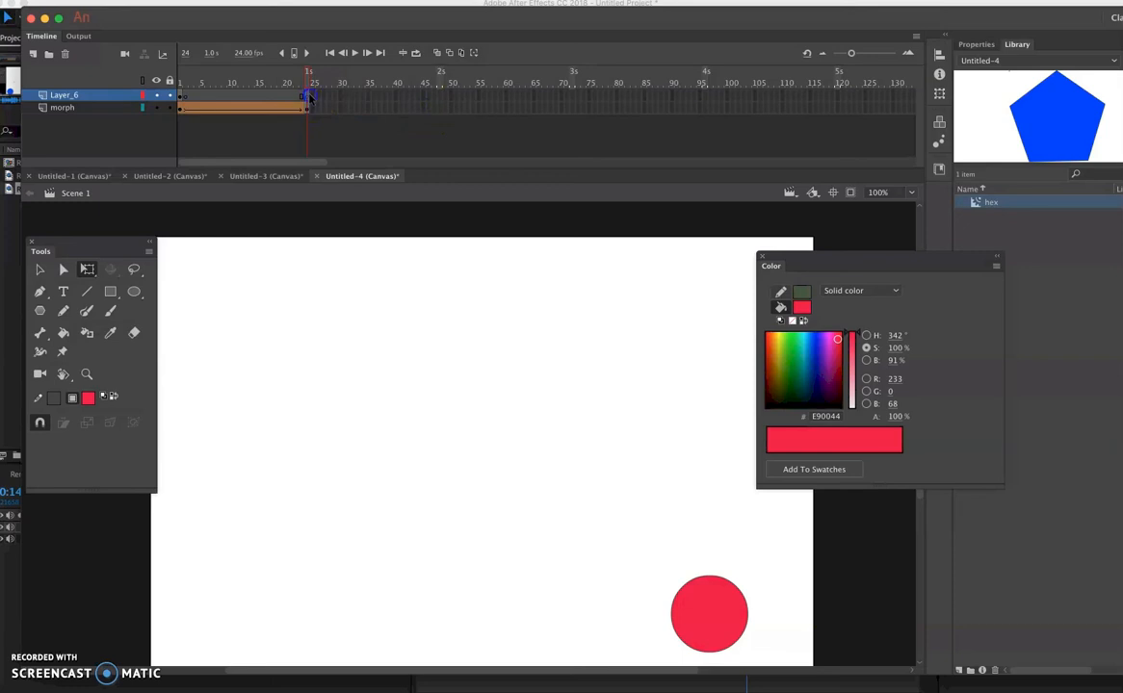
right_click(309, 97)
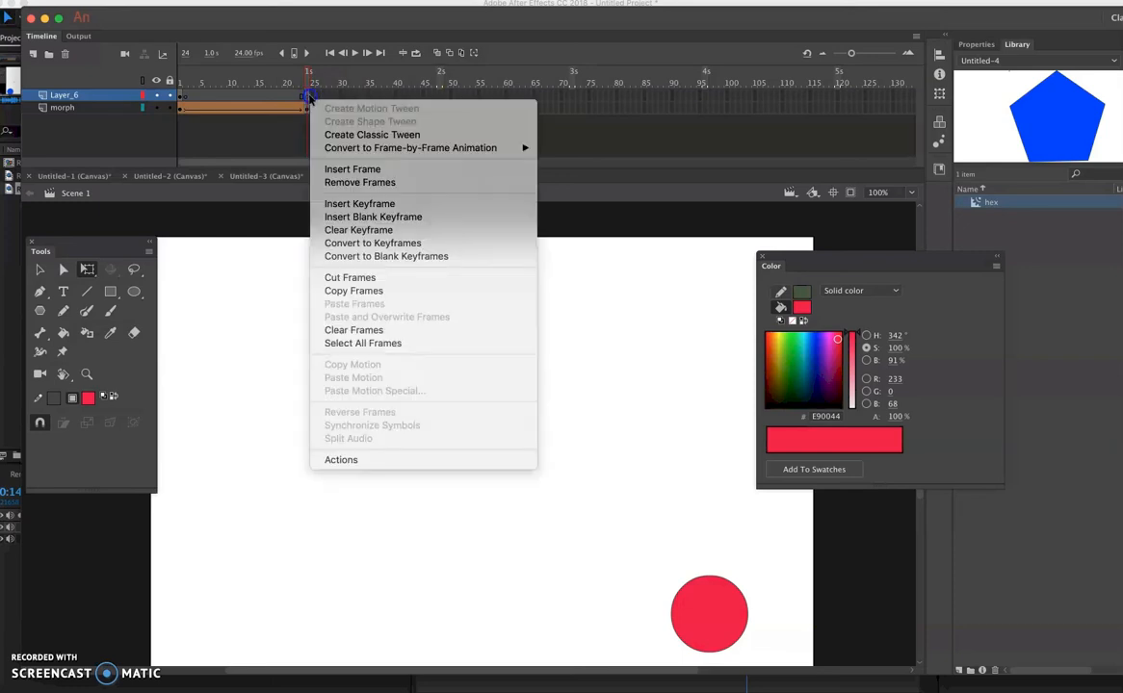
click(347, 218)
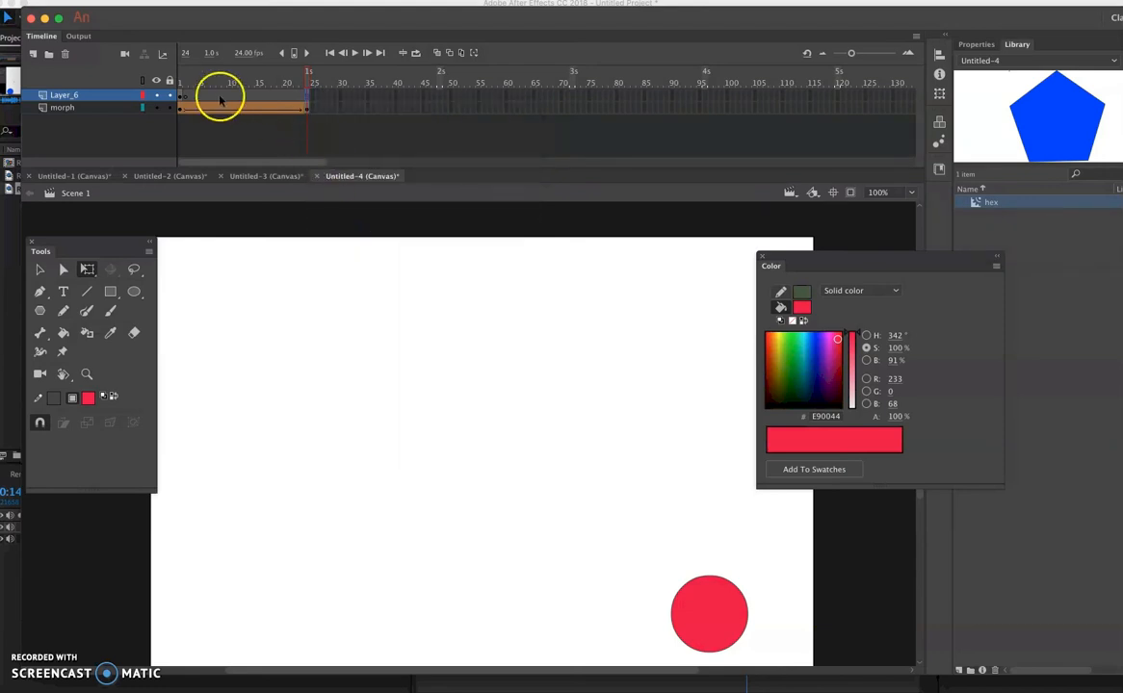
- Select the blank span from frame 2 to frame 24 on Layer_6 and apply Clear Frames to it
click(188, 97)
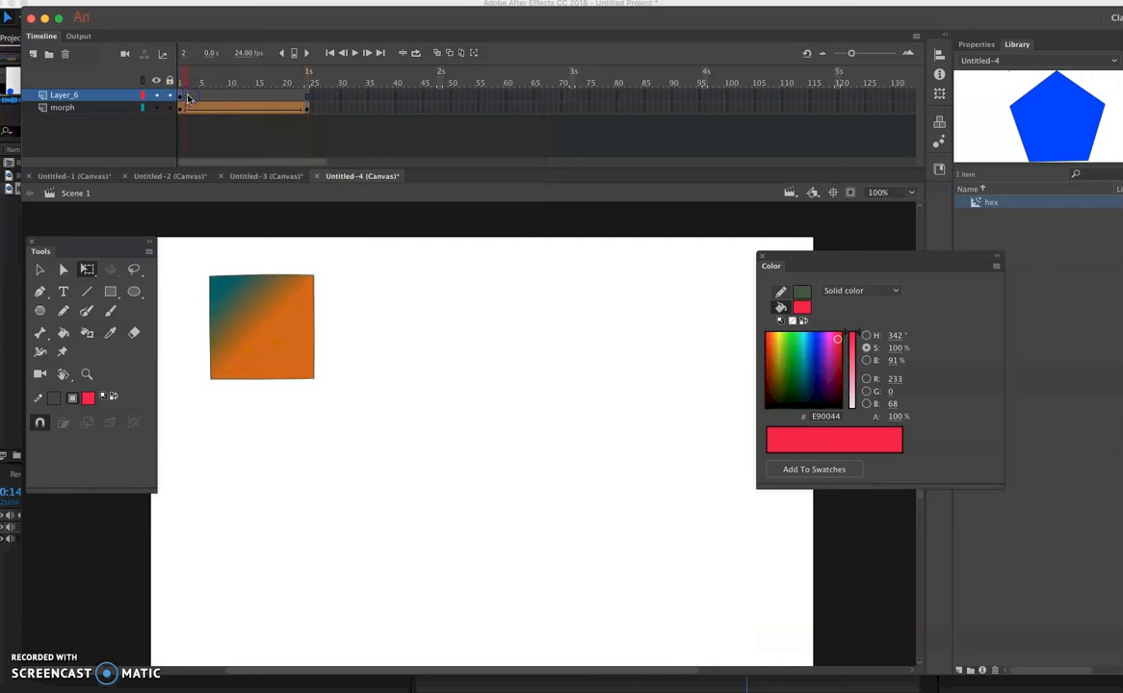
shift+click(307, 98)
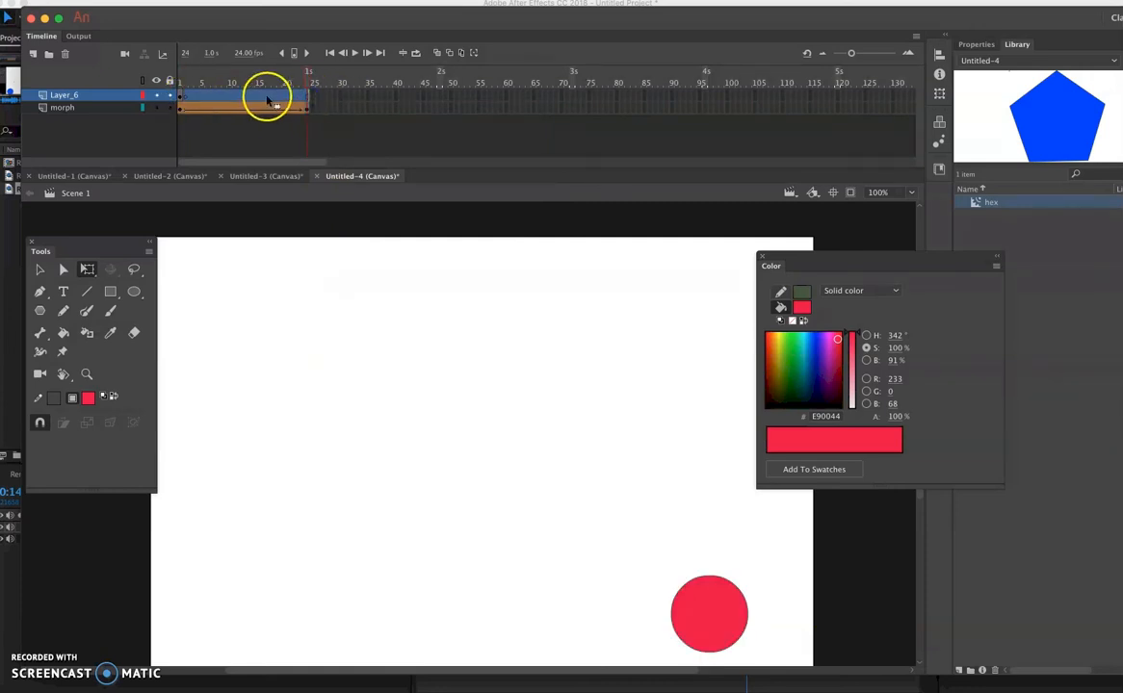
right_click(269, 100)
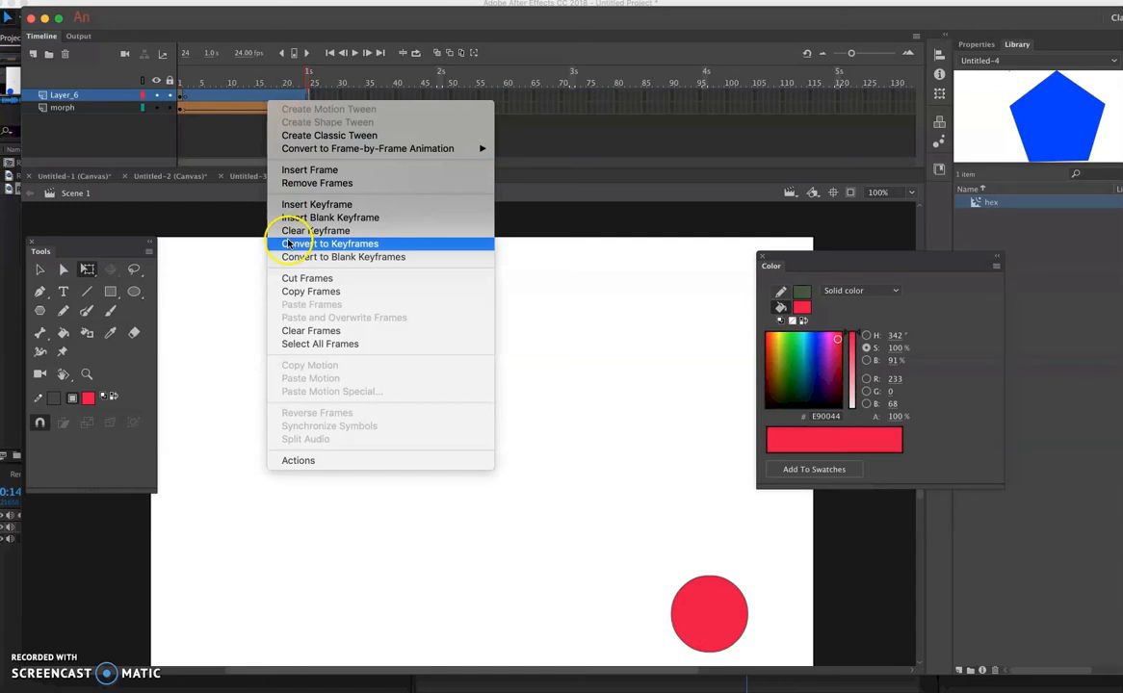
click(298, 331)
click(298, 332)
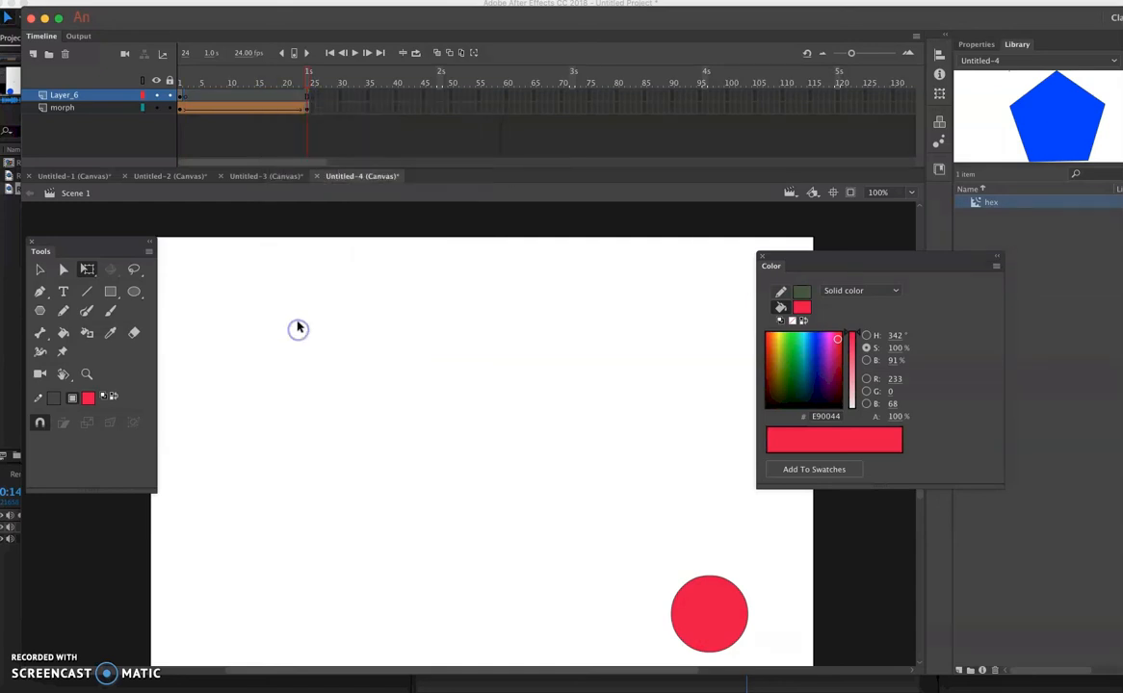
- Remove frames 2 to 24 from Layer_6
click(373, 94)
drag(313, 71, 184, 102)
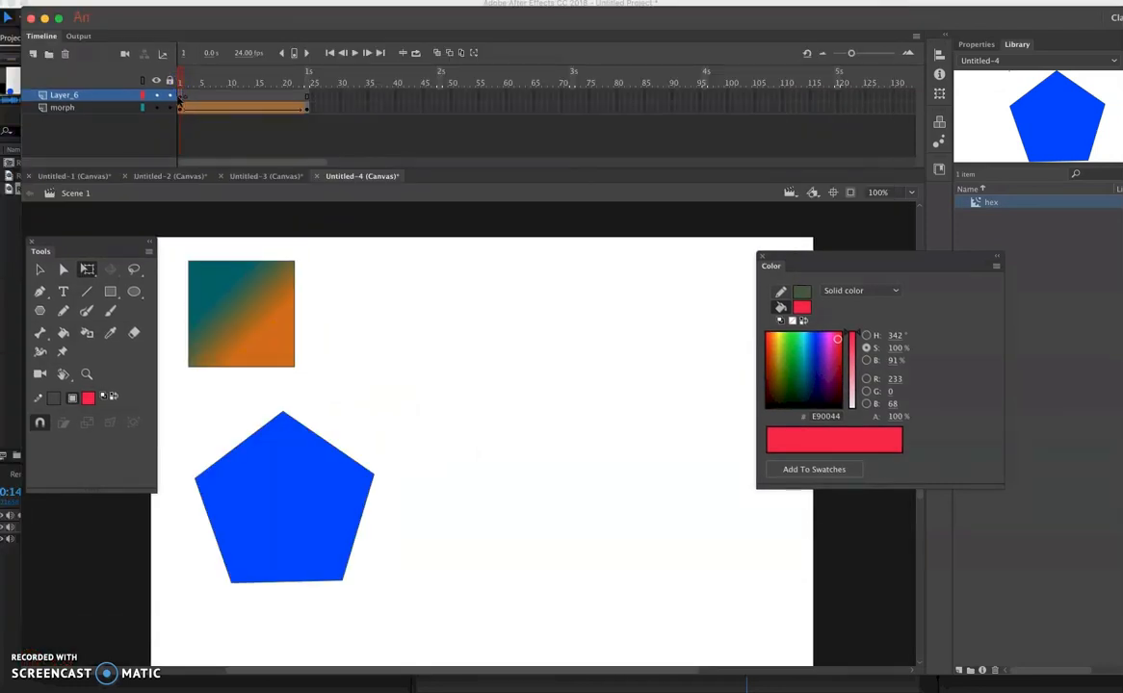
click(179, 100)
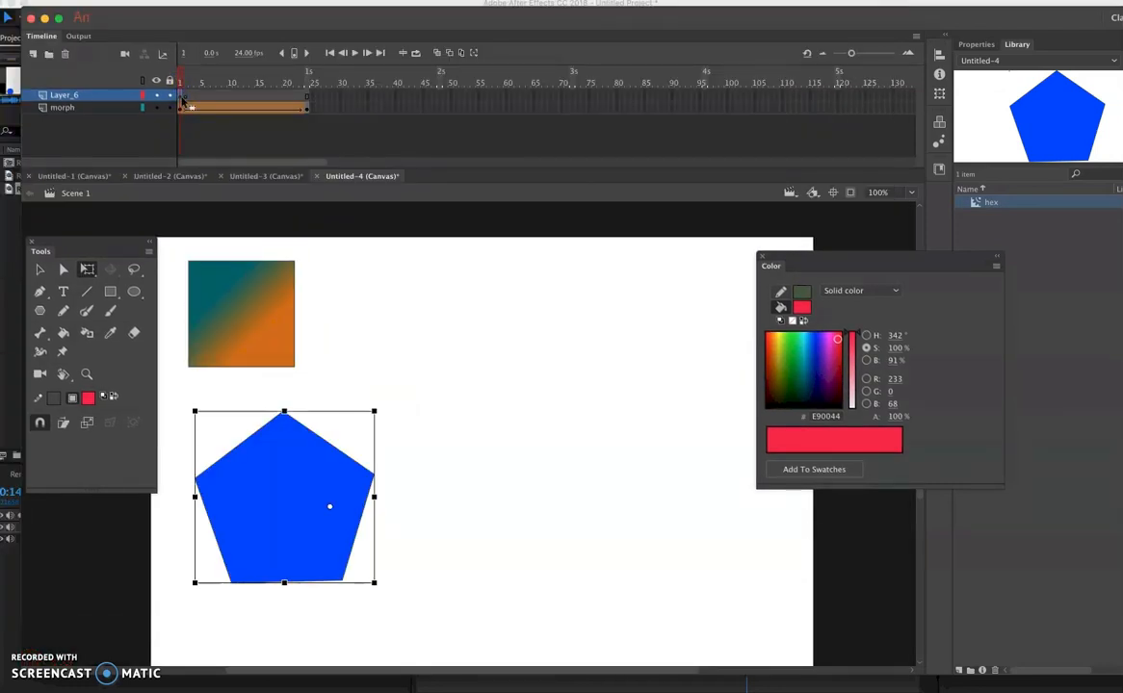
click(187, 100)
click(378, 98)
click(309, 99)
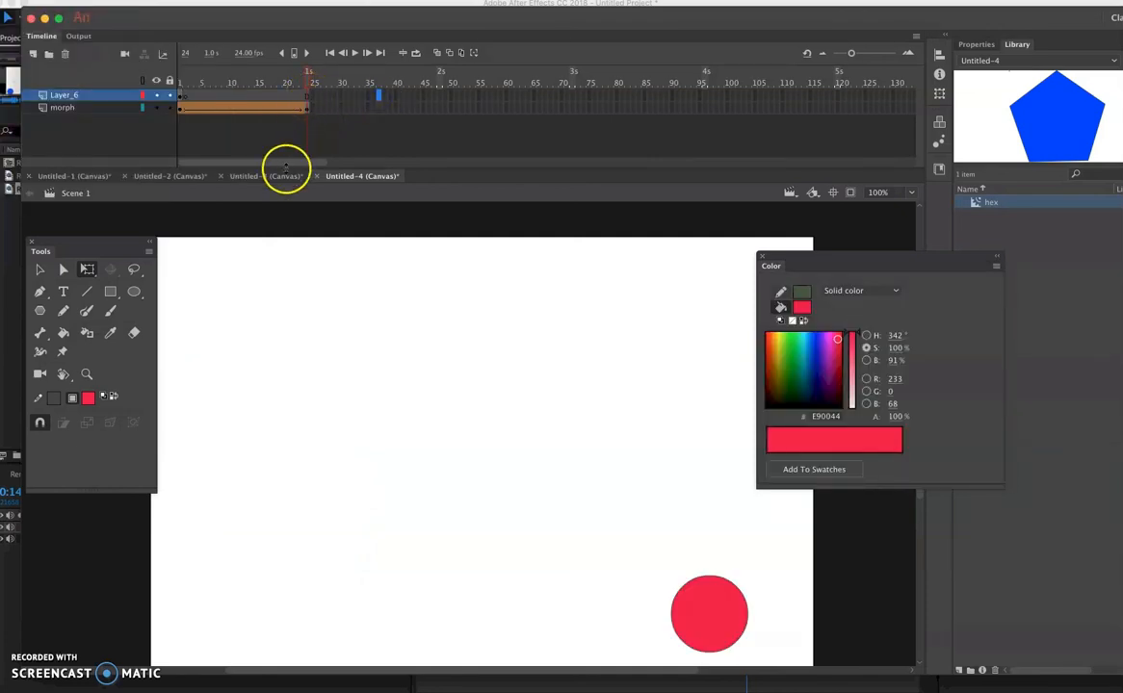
click(308, 96)
mouse_move(310, 79)
mouse_down()
mouse_move(180, 82)
mouse_move(315, 93)
mouse_move(186, 100)
mouse_move(307, 100)
mouse_up()
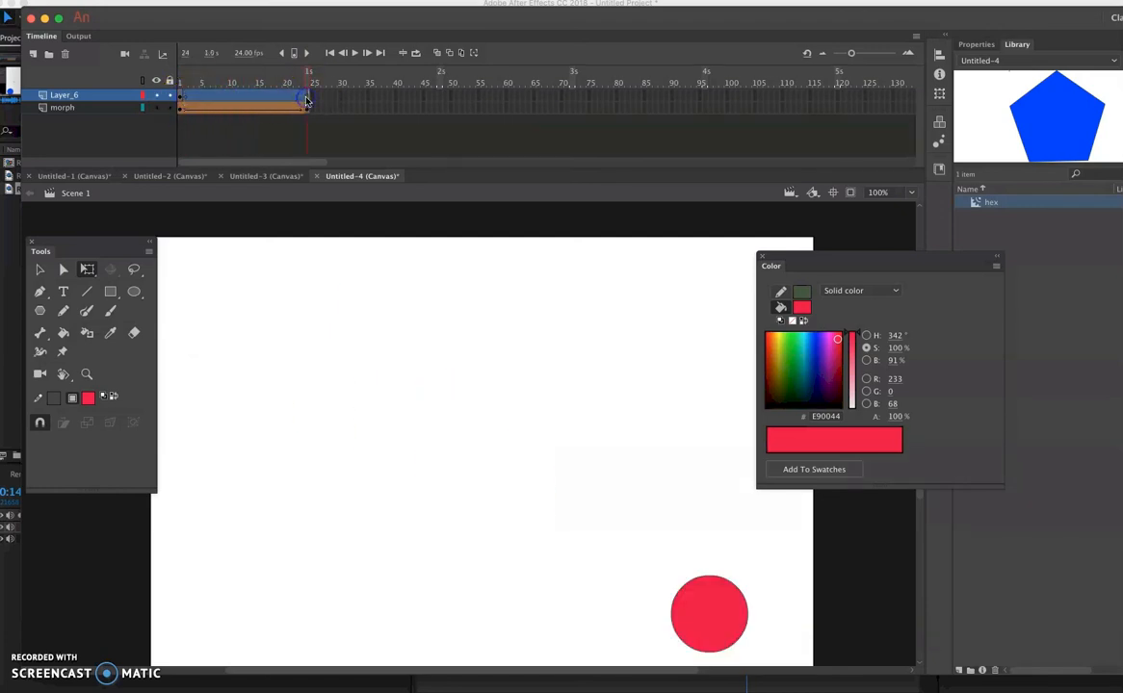
right_click(257, 99)
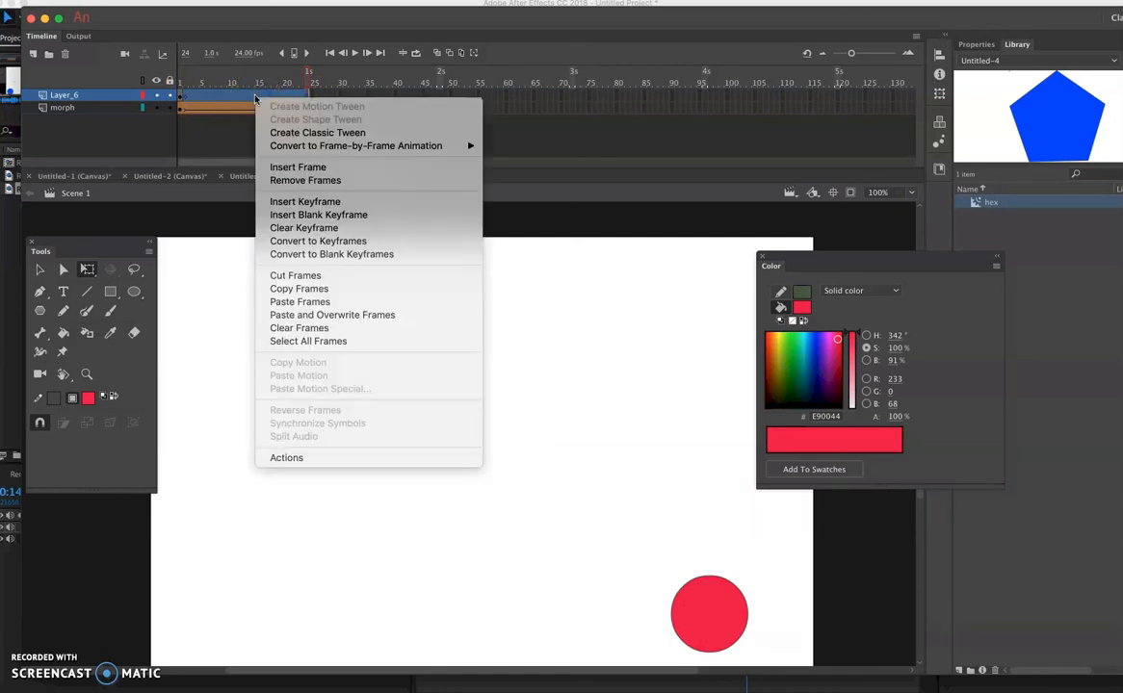
click(287, 182)
click(348, 111)
- Insert frames on Layer_6 at frame 2 and at frame 24 to extend the pentagon to the end of the morph
click(187, 98)
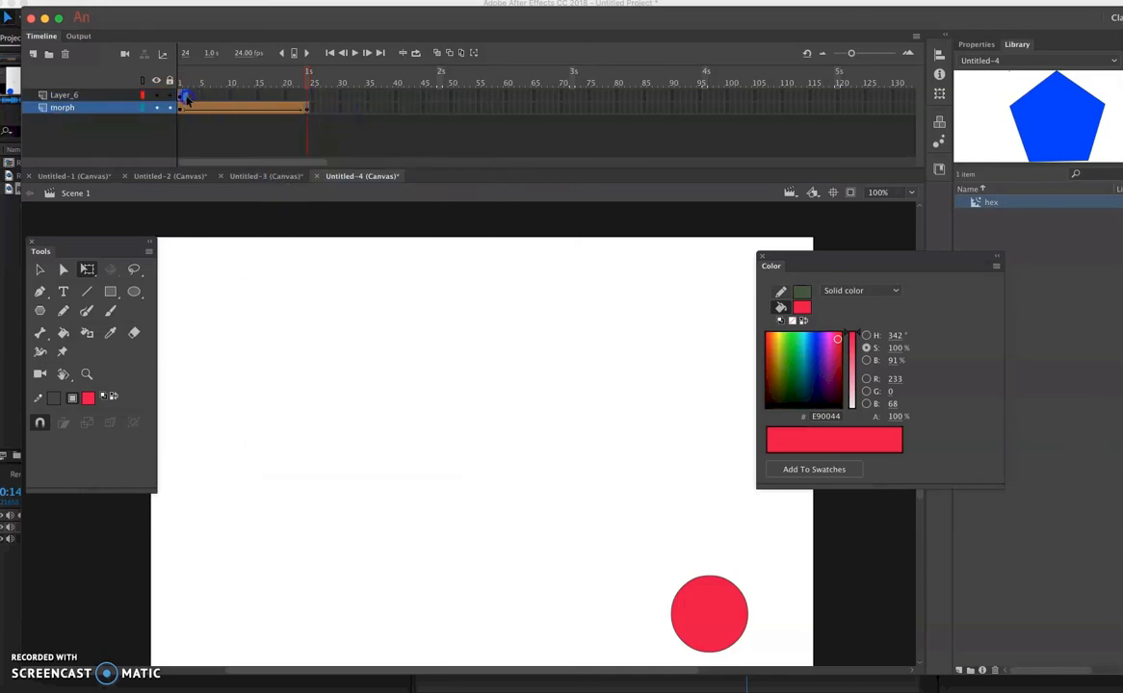
right_click(186, 97)
click(231, 172)
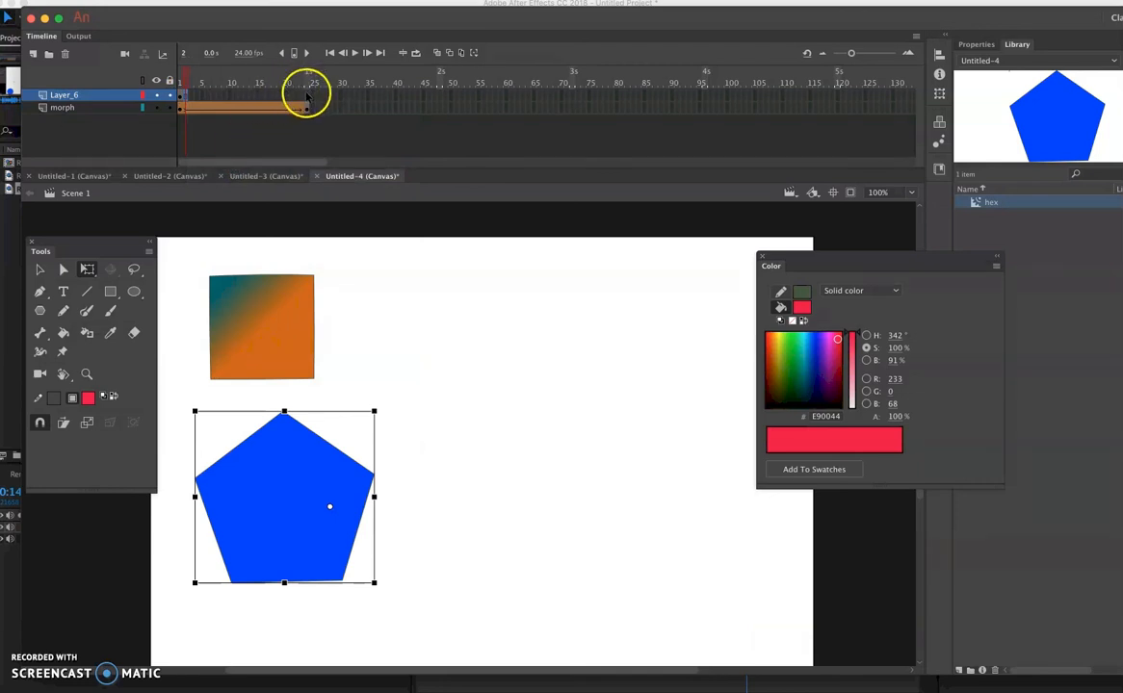
click(307, 95)
right_click(307, 95)
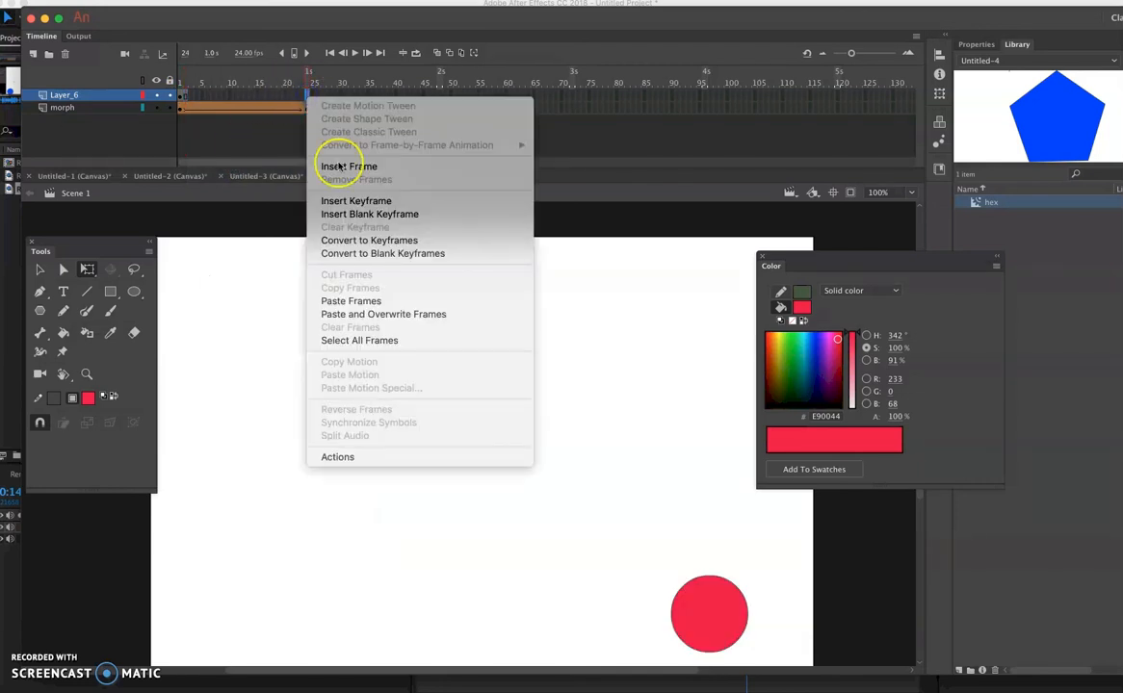
click(337, 166)
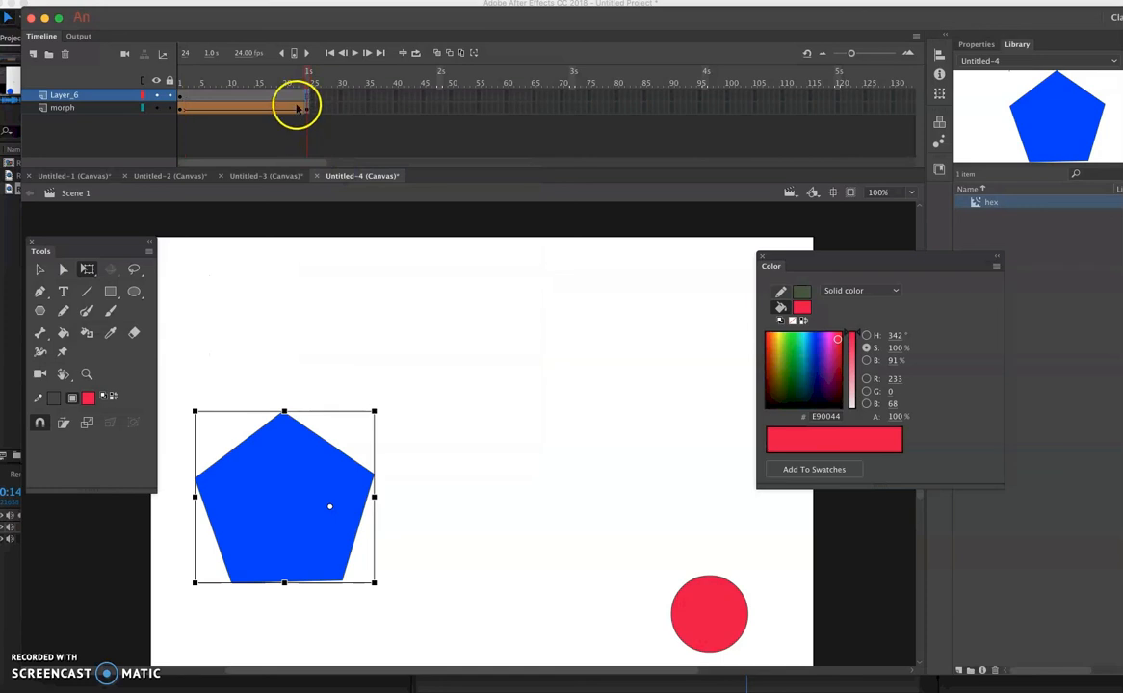
- Examine the pentagon on Layer_6 at frame 1 and frame 24
mouse_move(304, 83)
mouse_down()
mouse_move(179, 79)
mouse_move(299, 84)
mouse_move(180, 82)
mouse_move(309, 98)
mouse_up()
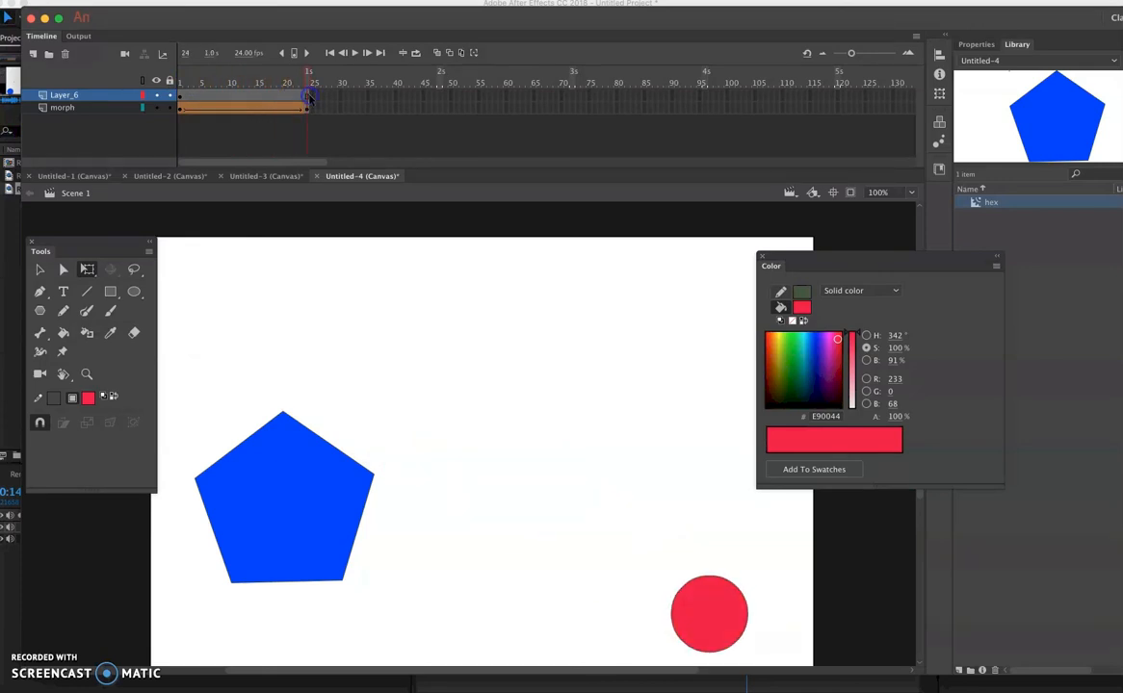
click(183, 103)
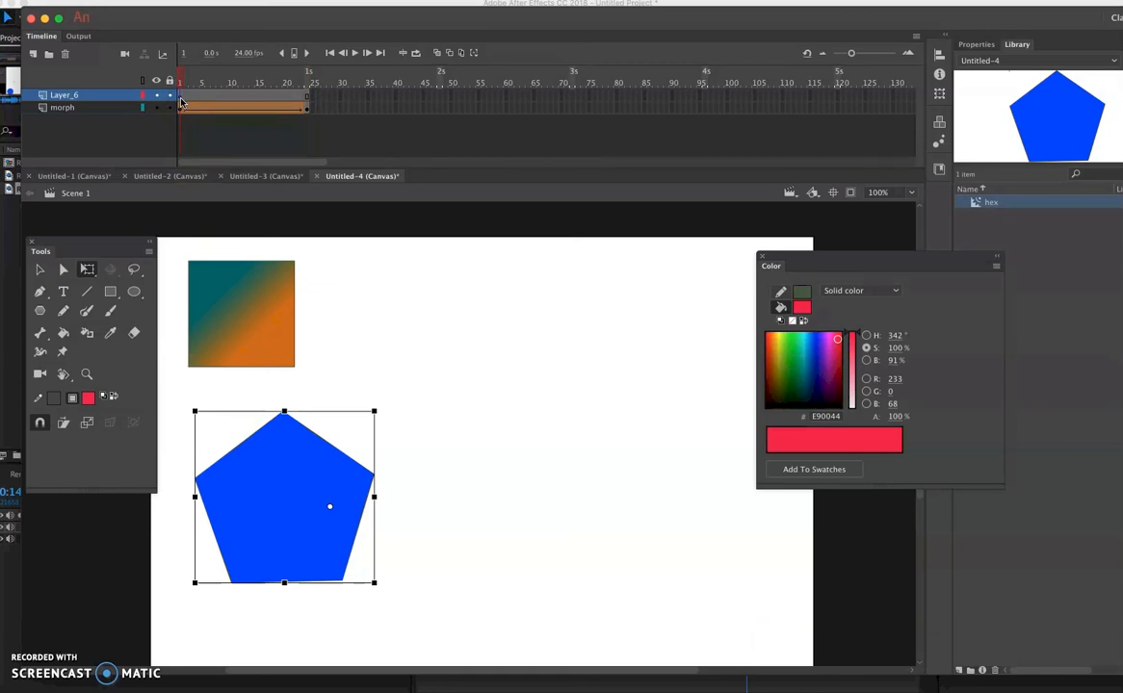
drag(180, 101, 307, 100)
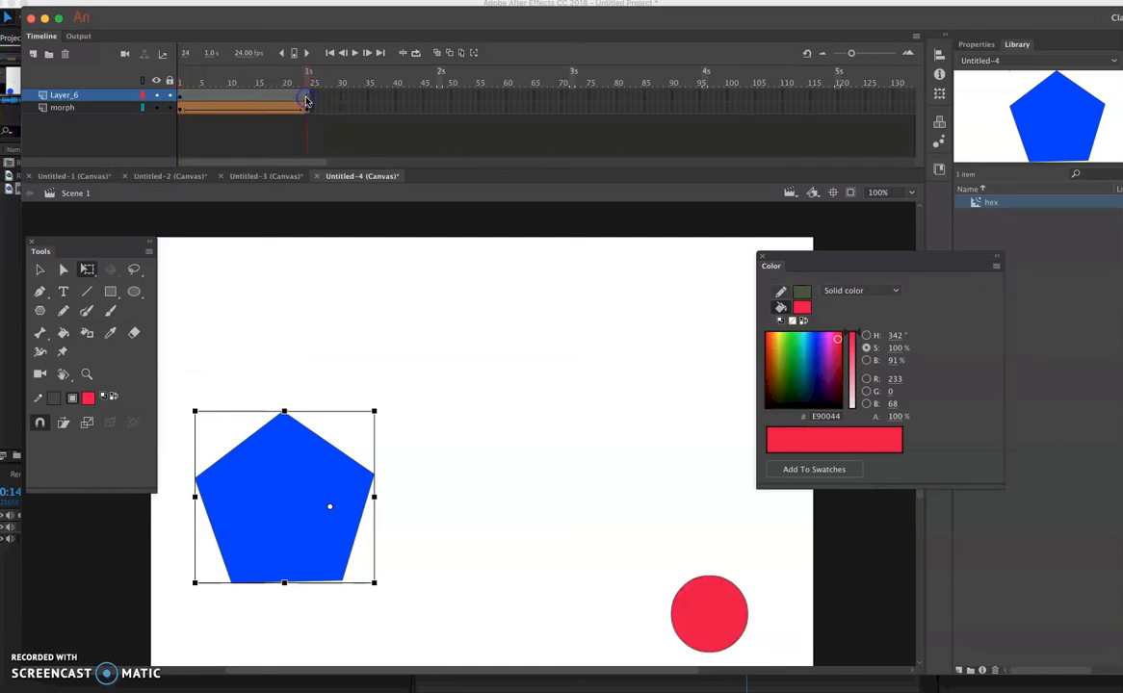
click(256, 510)
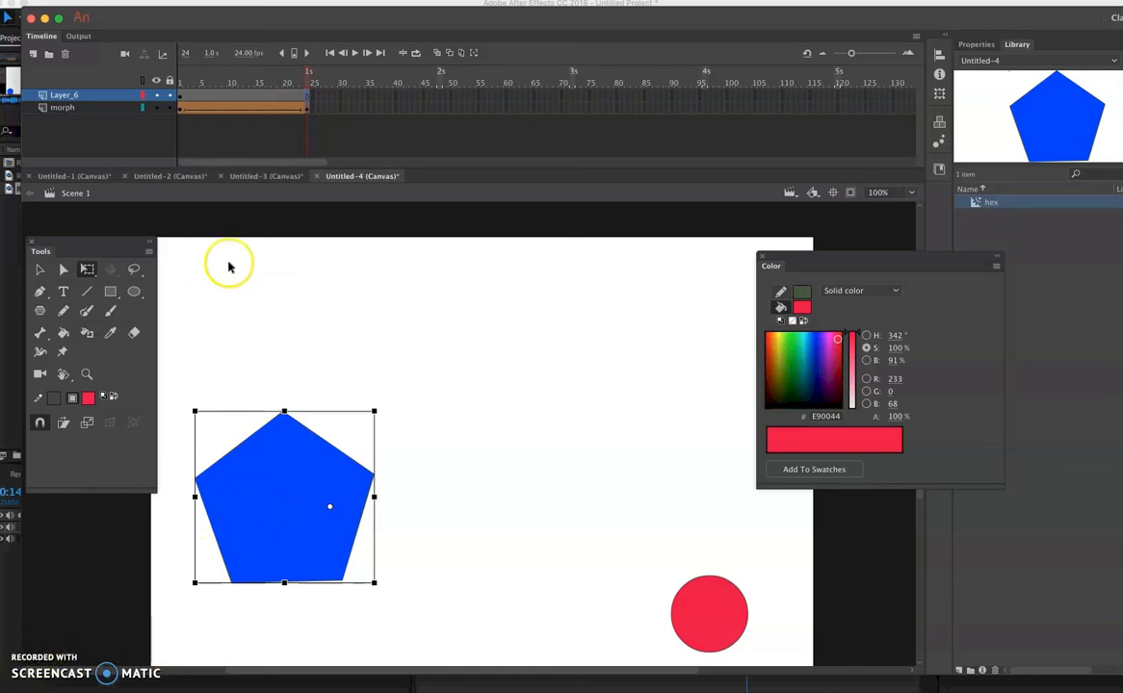
- Select frames 1 to 24 of the morph layer and copy them with Copy Frames
click(181, 109)
drag(182, 109, 308, 107)
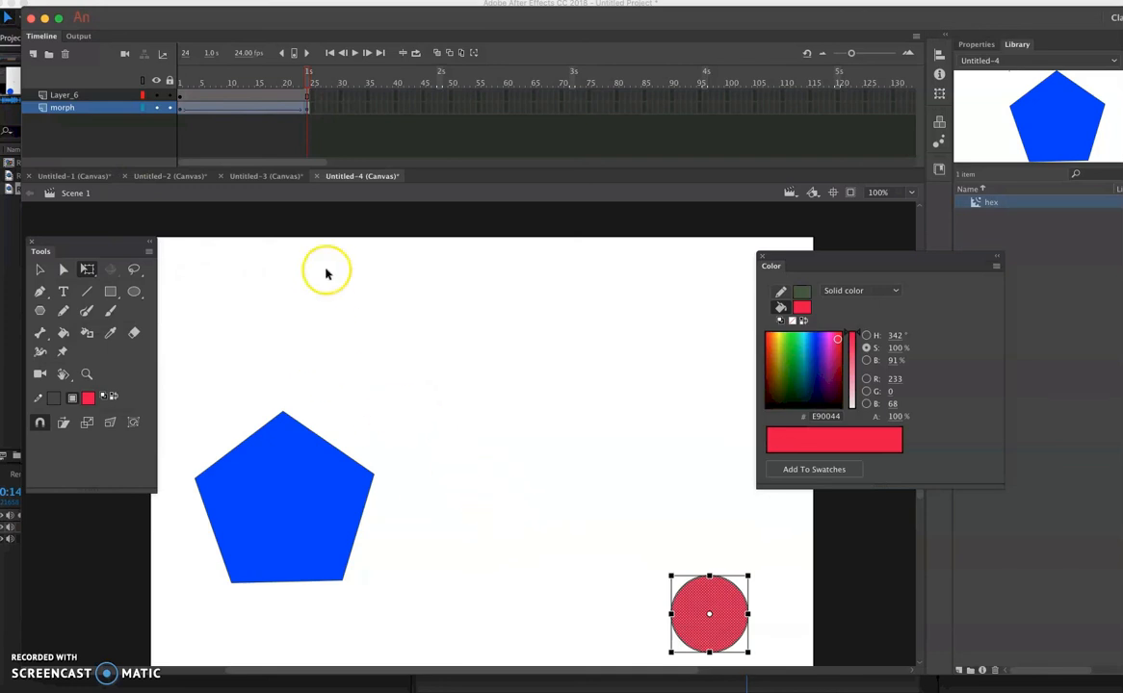
right_click(234, 108)
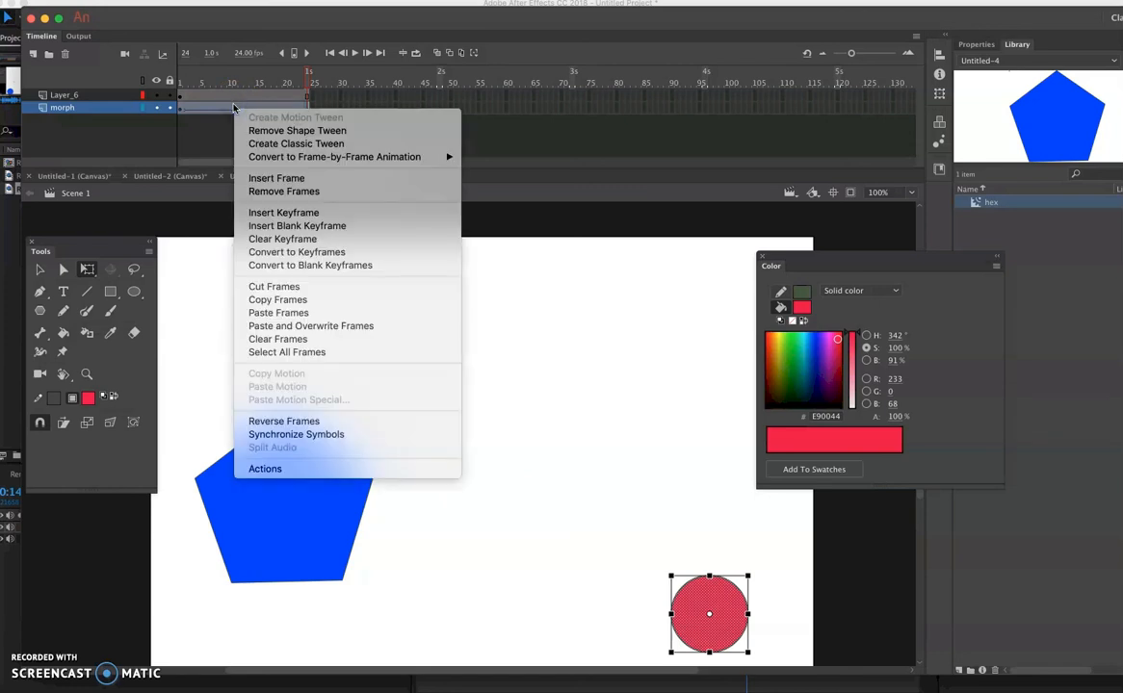
click(295, 301)
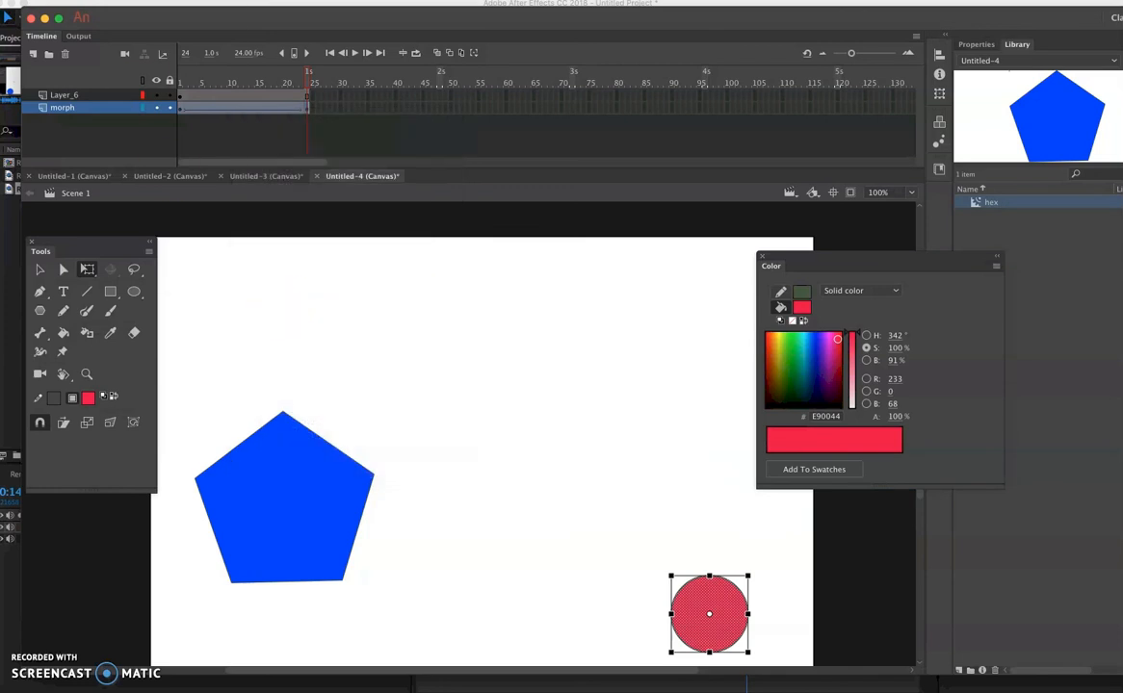
- Create a new HTML5 Canvas document from the High preset, 960 x 640 at 24 fps
click(97, 2)
click(100, 6)
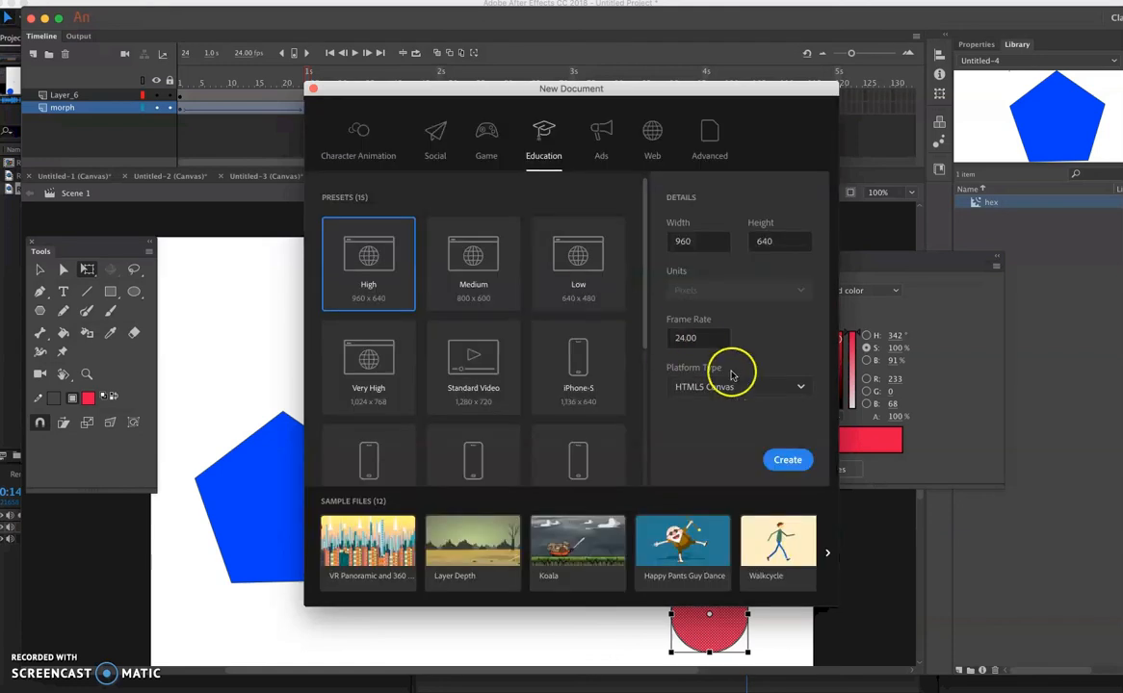
click(792, 458)
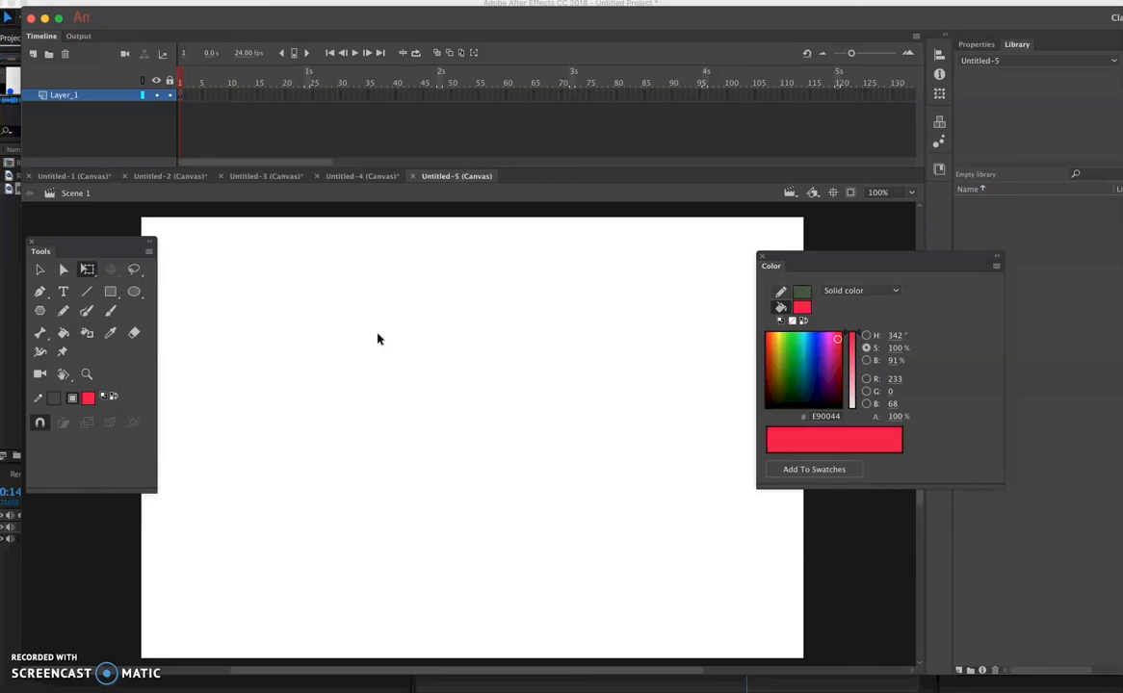
- Try an ordinary paste onto the new document's stage, and delete the pasted gradient square
key(ctrl+v)
click(491, 441)
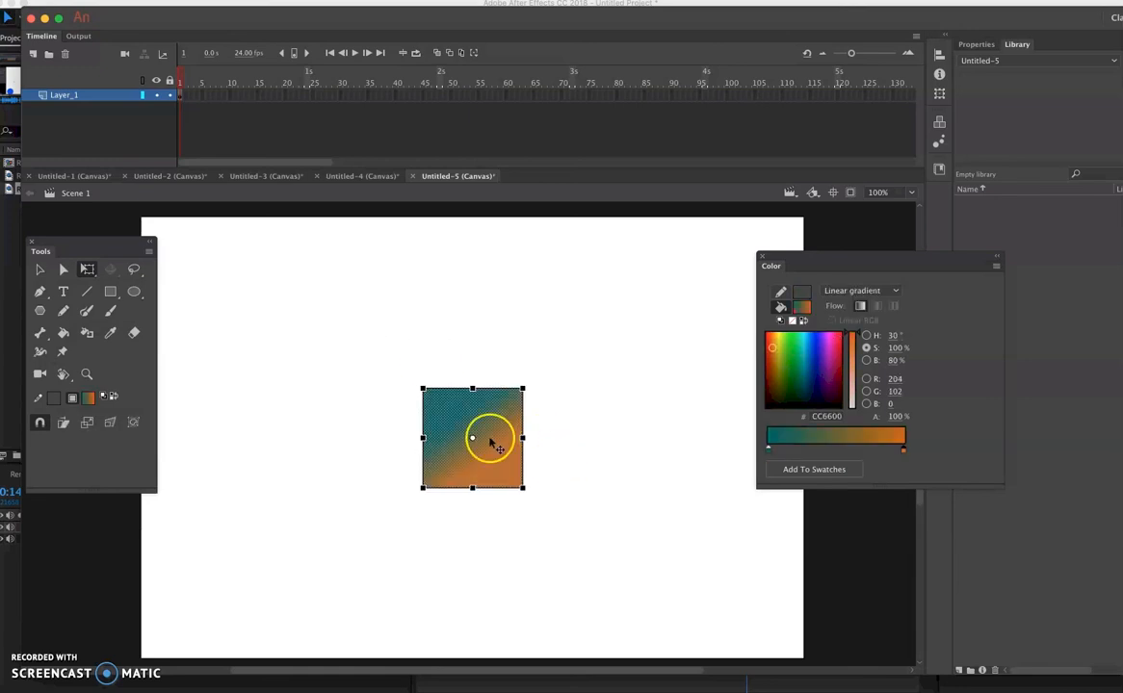
drag(496, 411, 493, 478)
key(Delete)
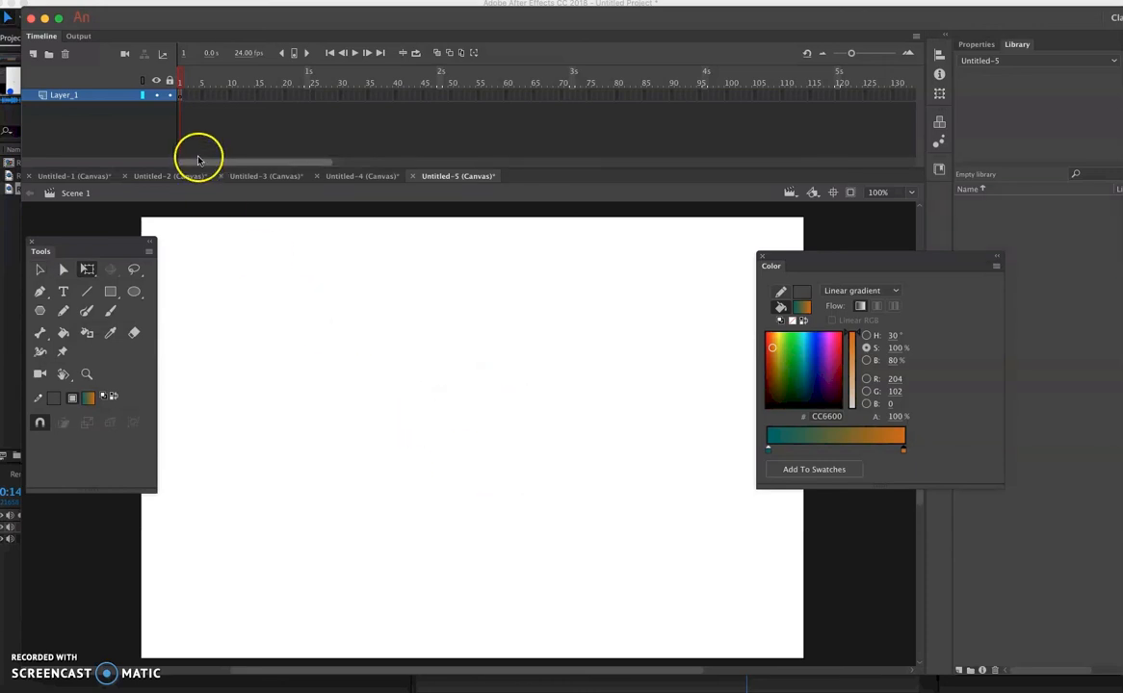
- Paste the copied frames at frame 1 of Layer_1 and scrub through the morph to frame 24
right_click(179, 103)
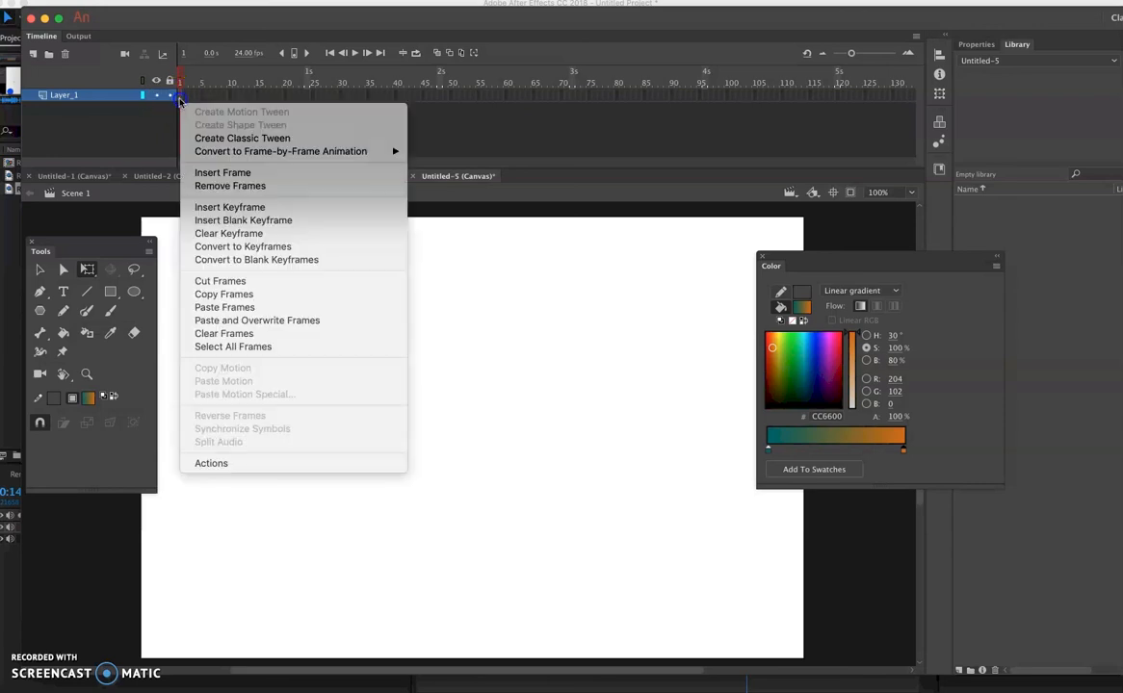
click(218, 307)
drag(181, 83, 313, 96)
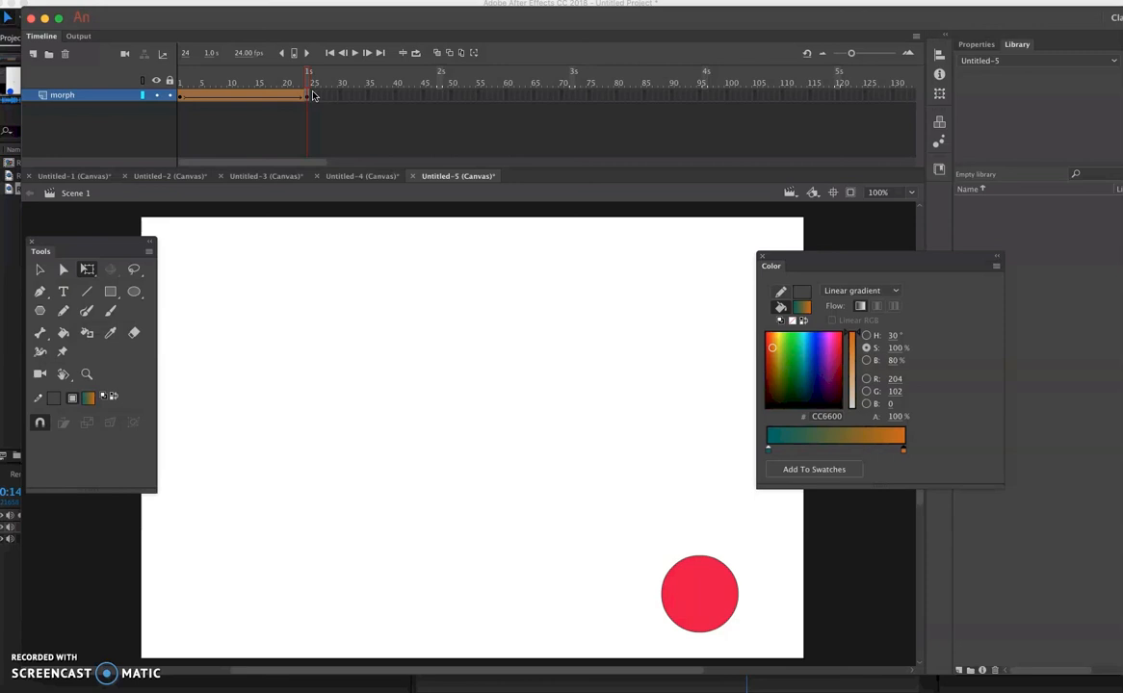
- Start closing the Untitled-5 document
click(414, 176)
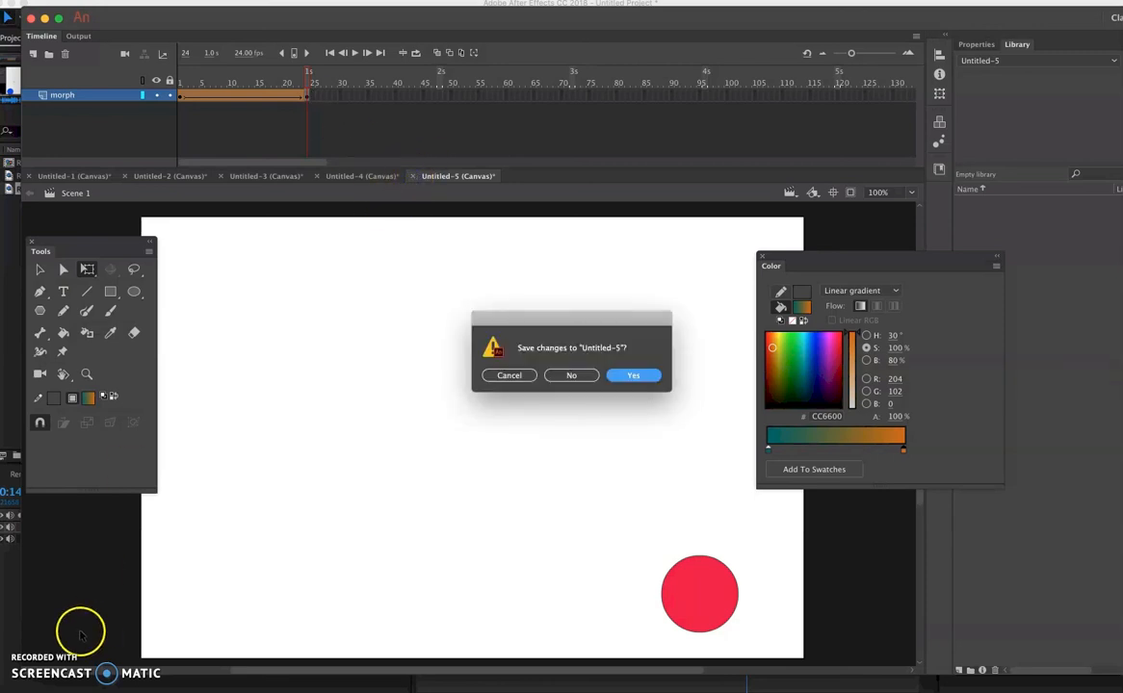